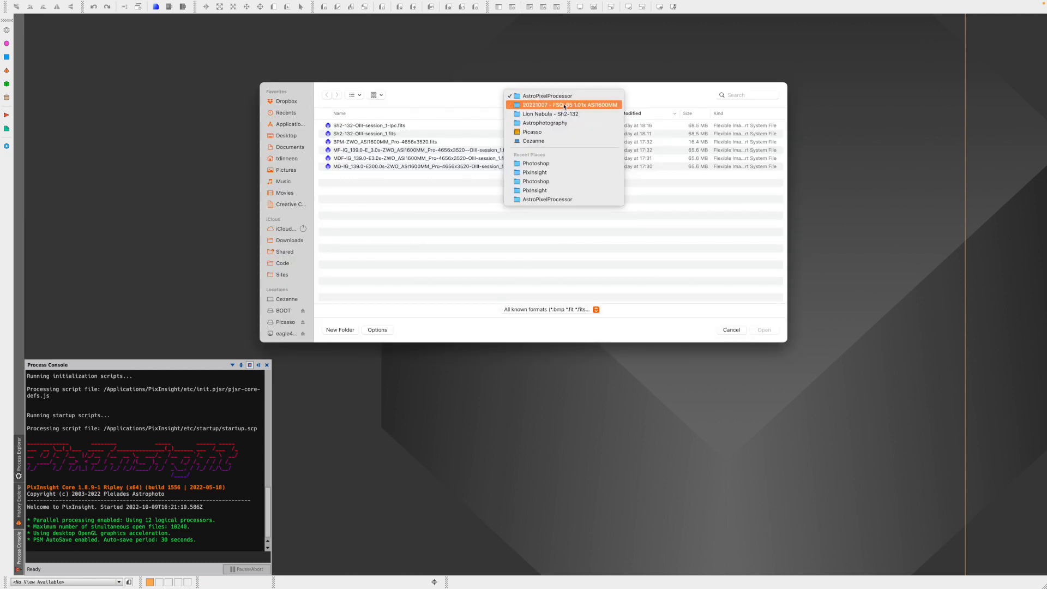
Open the light-pollution-corrected OIII image Sh2-132-OIII-session_1-lpc.fits from the AstroPixelProcessor folder.
left_click(394, 129)
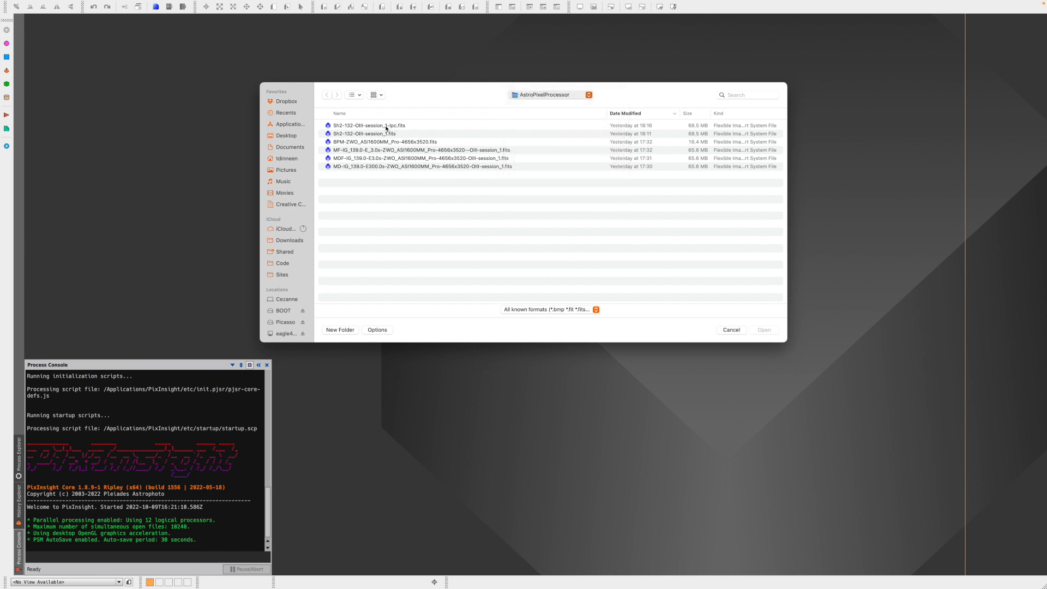
left_click(369, 129)
left_click(765, 330)
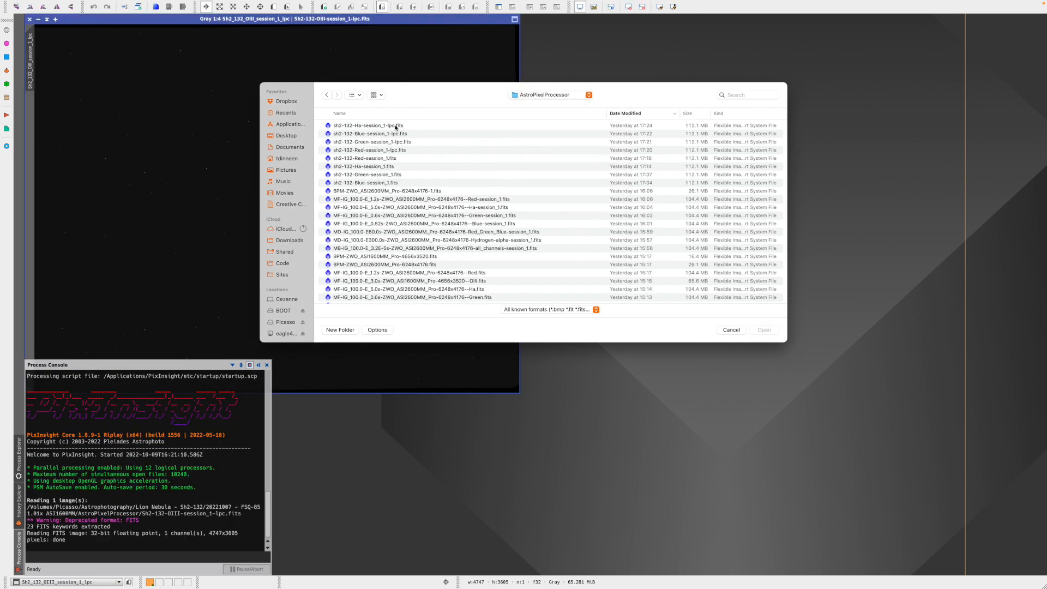
Open the four sh2-132 session_1-lpc.fits images for Ha, Blue, Green and Red together.
left_click(398, 128)
left_click_drag(397, 128, 399, 152)
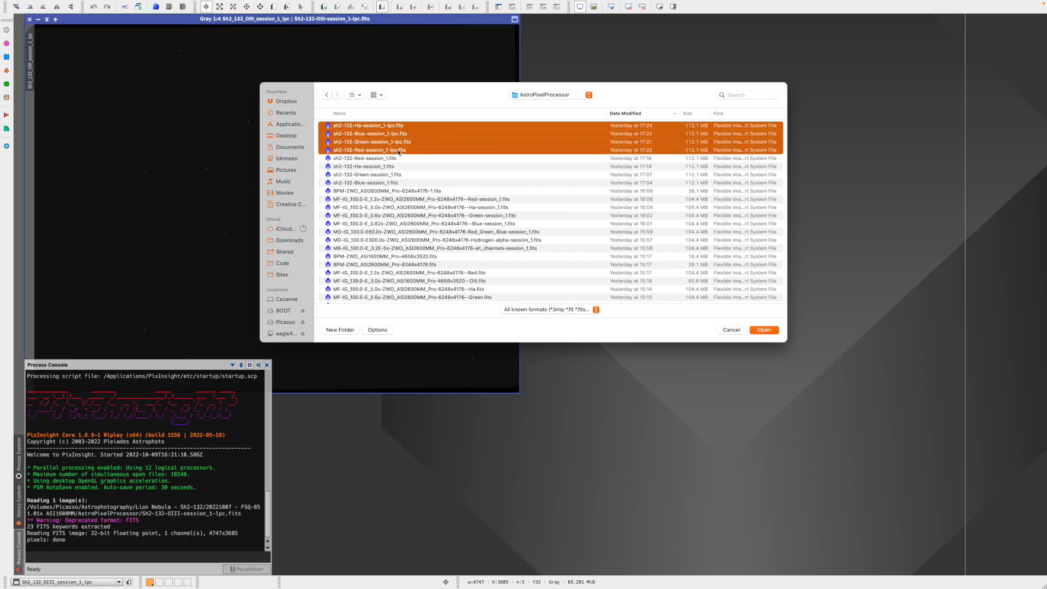
left_click(753, 329)
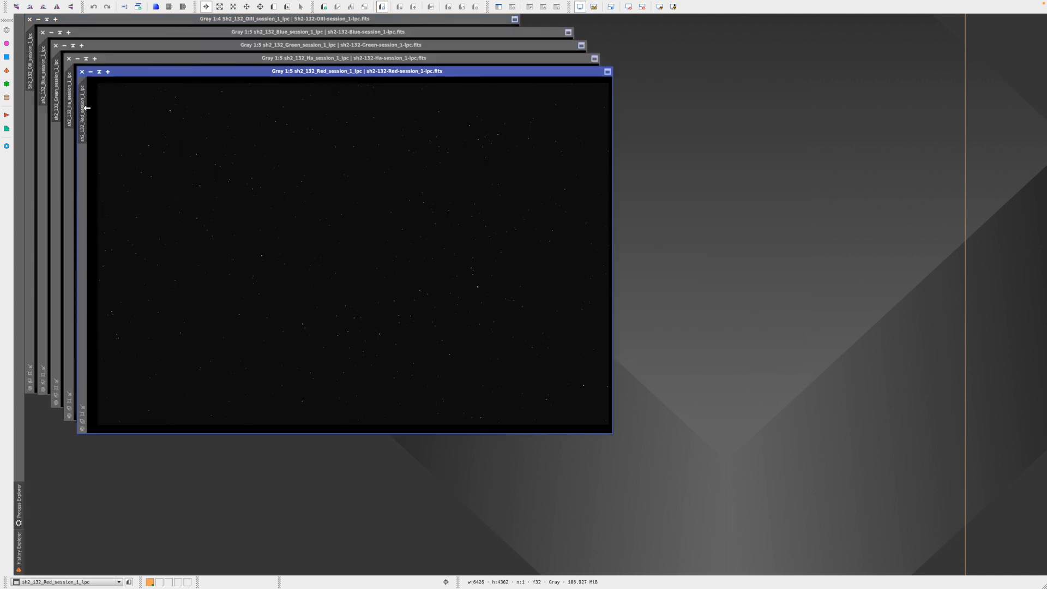
Change the identifiers of the Red and Ha session images to Red and Ha.
double_click(82, 117)
type("Red")
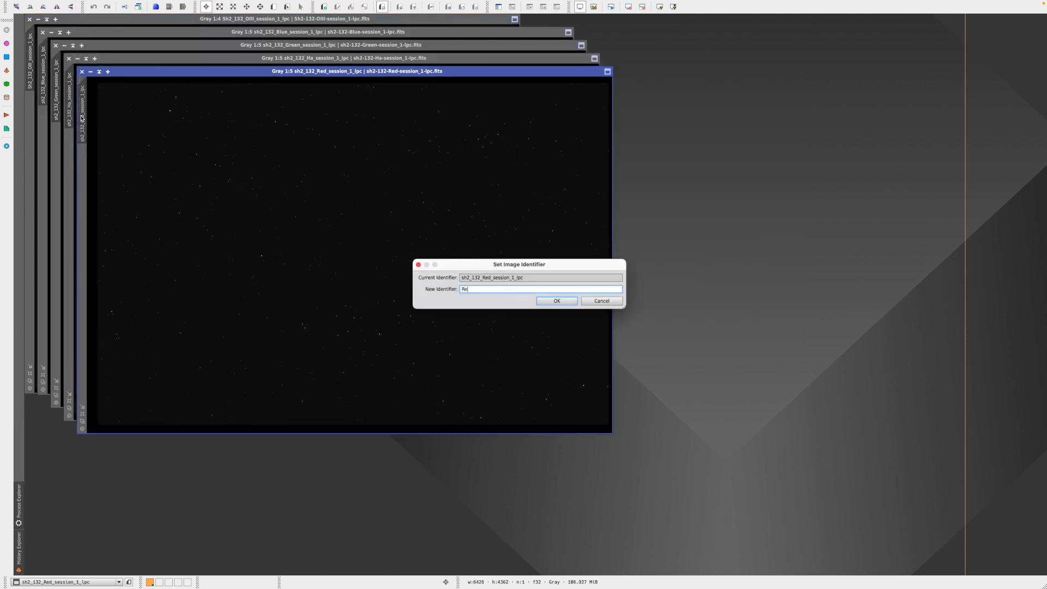
key("Return")
left_click(70, 88)
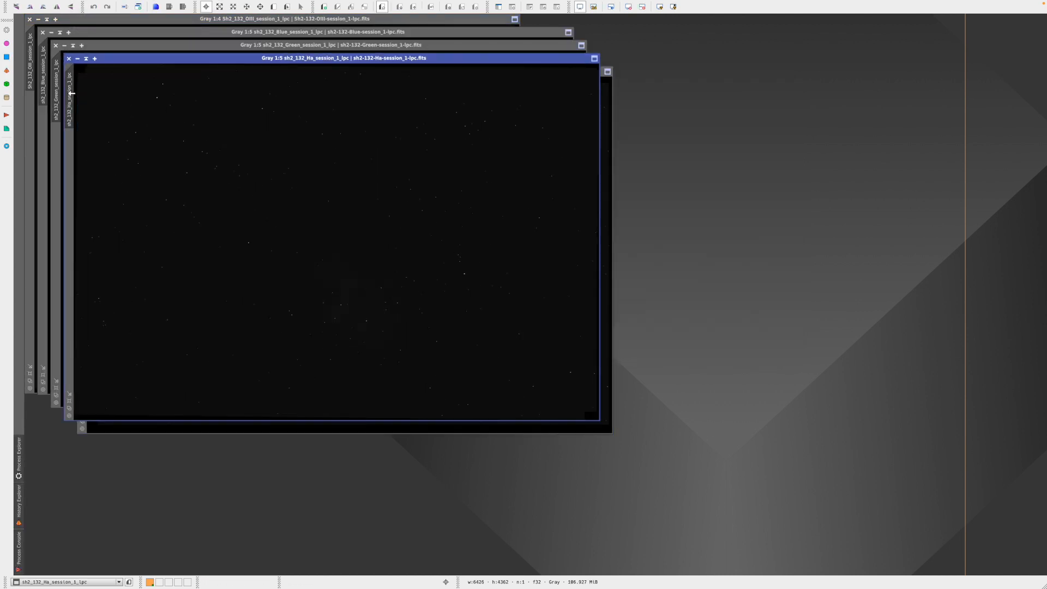
double_click(69, 96)
type("Ha")
key("Return")
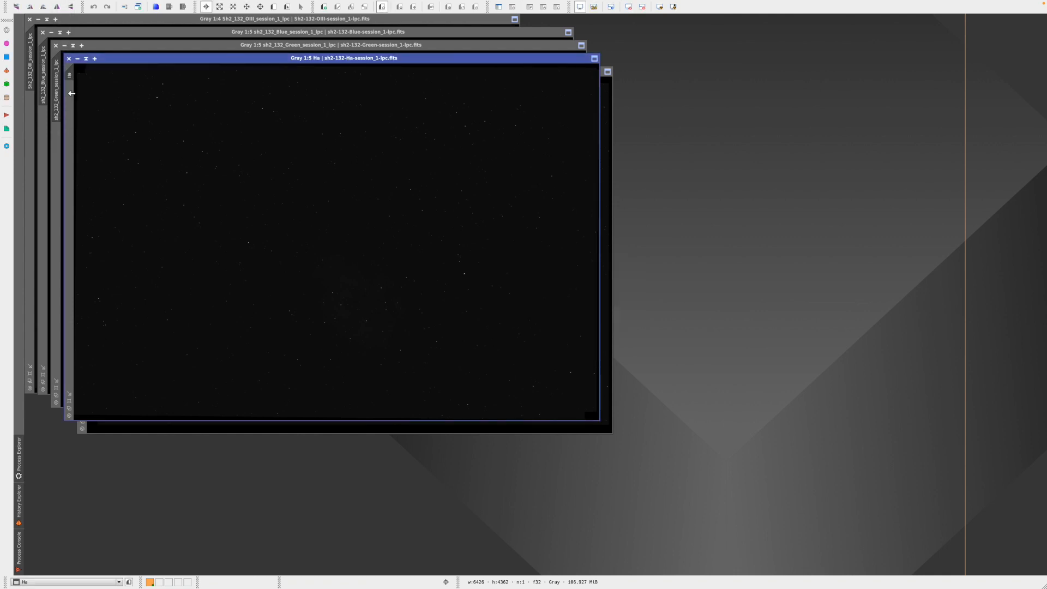
Change the identifiers of the Green and Blue session images to Green and Blue.
left_click(55, 90)
double_click(56, 90)
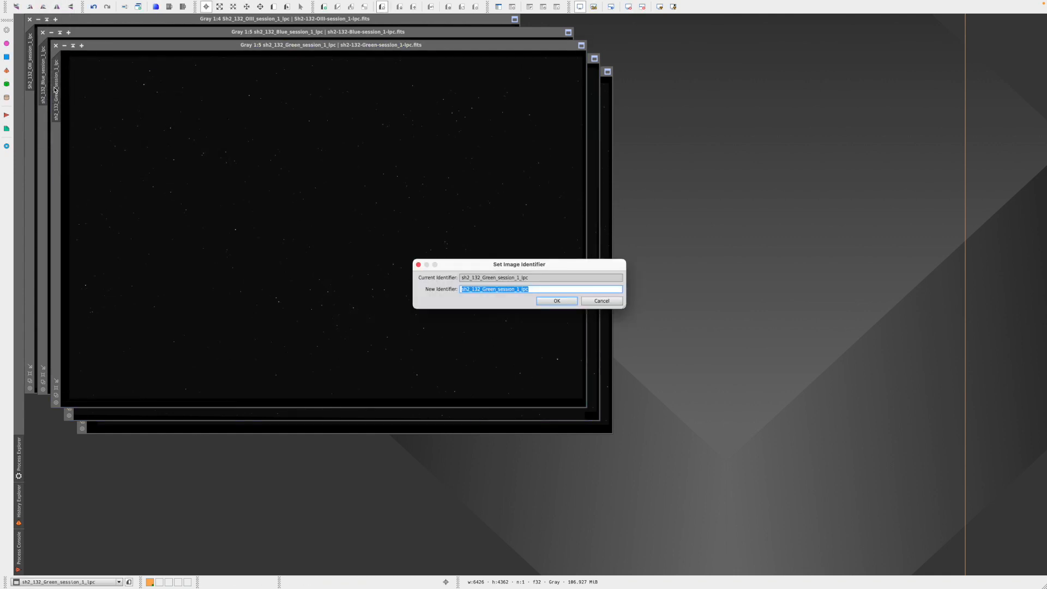
type("Green")
key("Return")
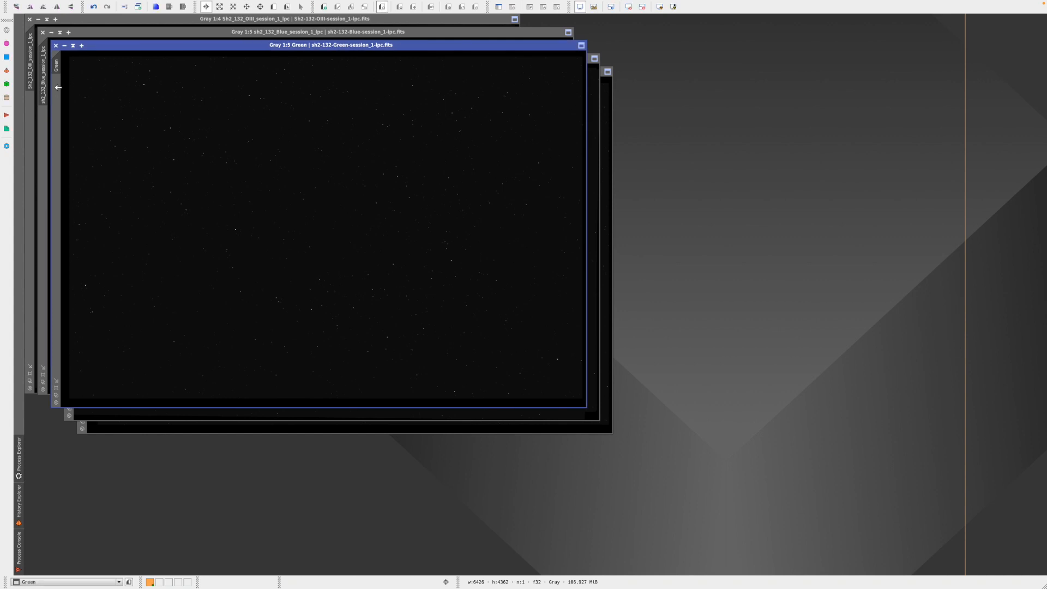
double_click(44, 86)
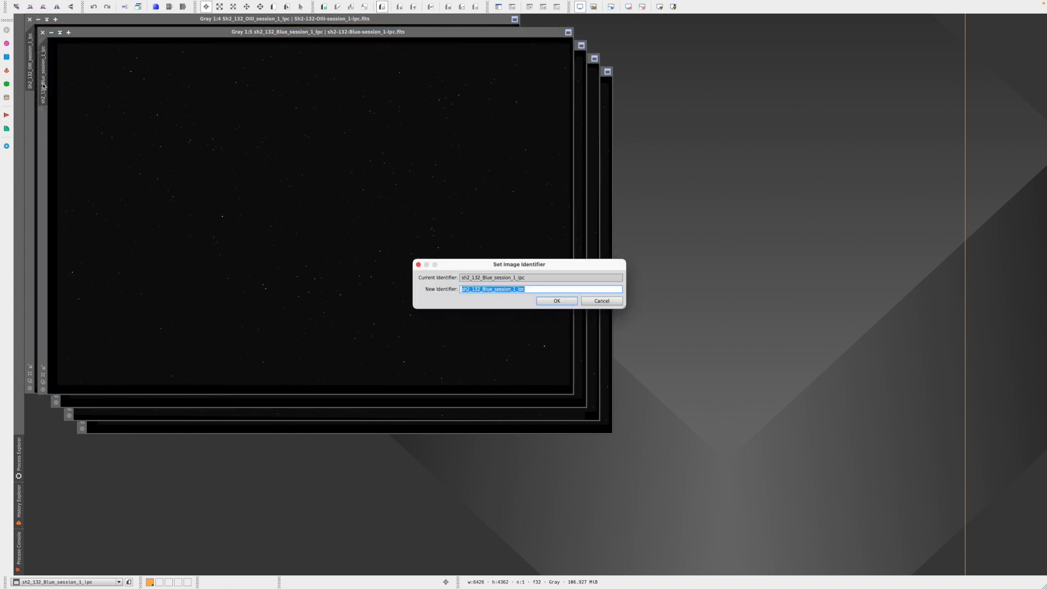
type("Blu")
key("Return")
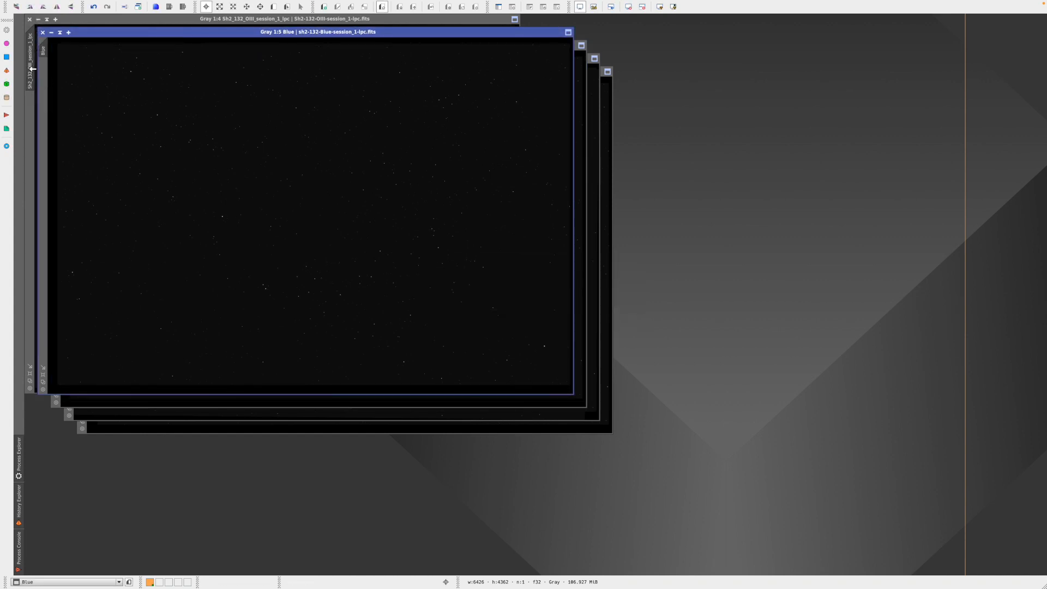
Change the identifier of the OIII session image to OIII.
double_click(30, 70)
type("OIII")
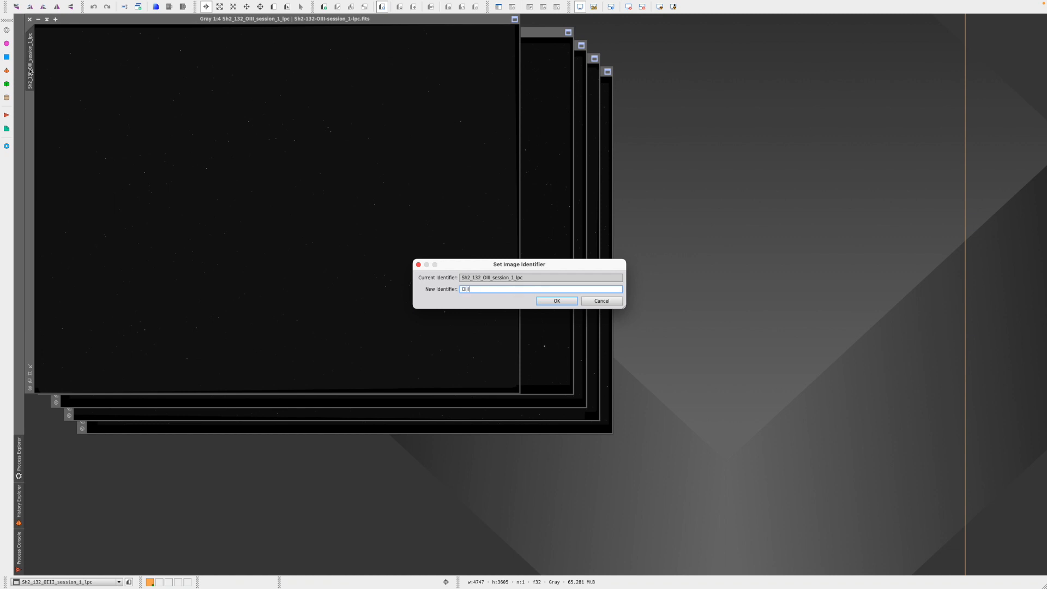
key("Return")
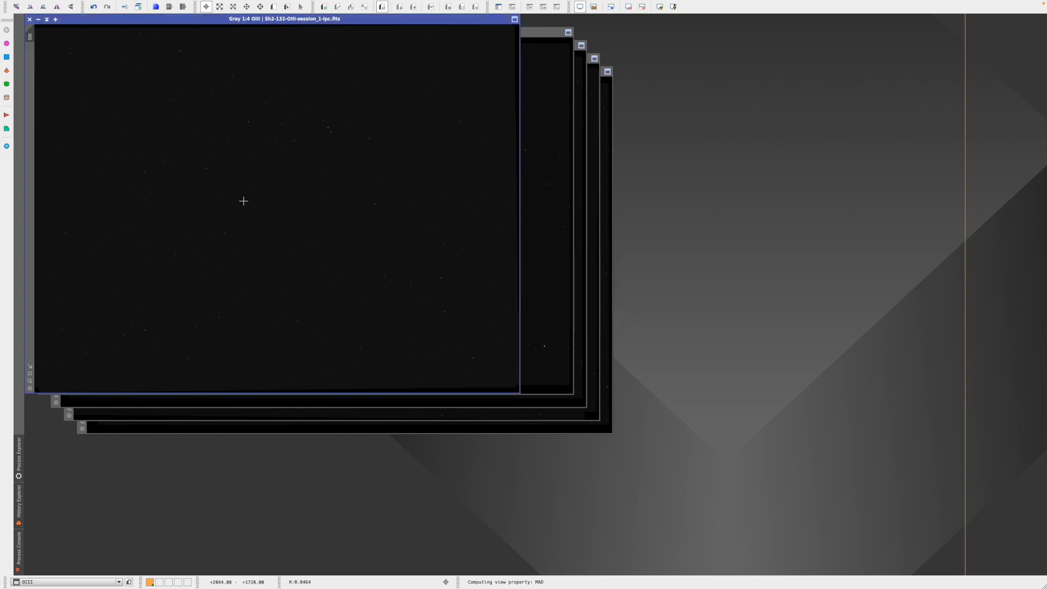
Auto-stretch the display of the OIII and Blue images, moving each window aside to uncover the ones behind.
key("ctrl+a")
left_click_drag(372, 19, 915, 99)
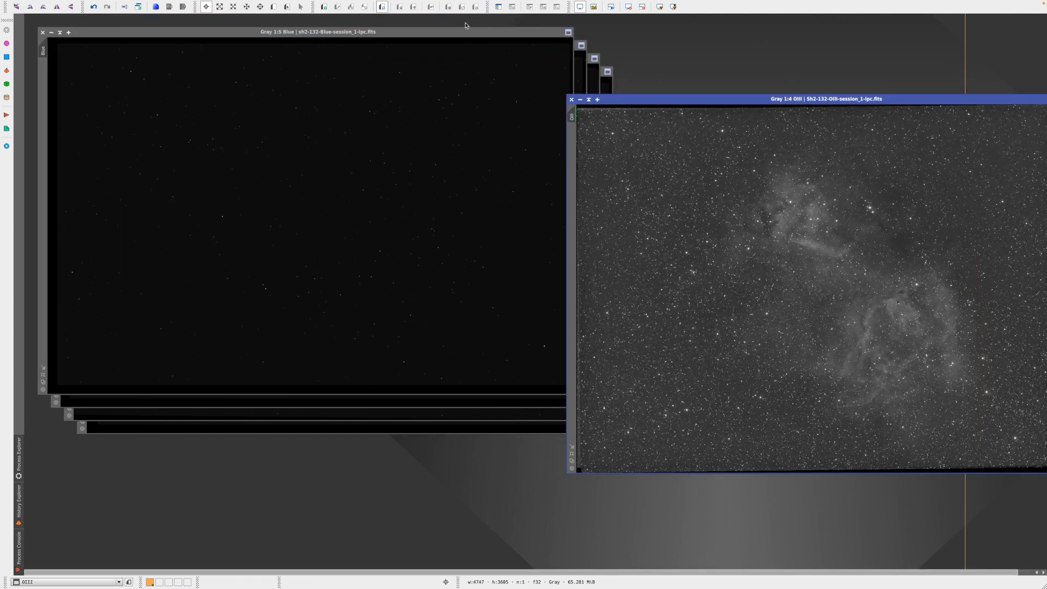
left_click(454, 31)
key("ctrl+a")
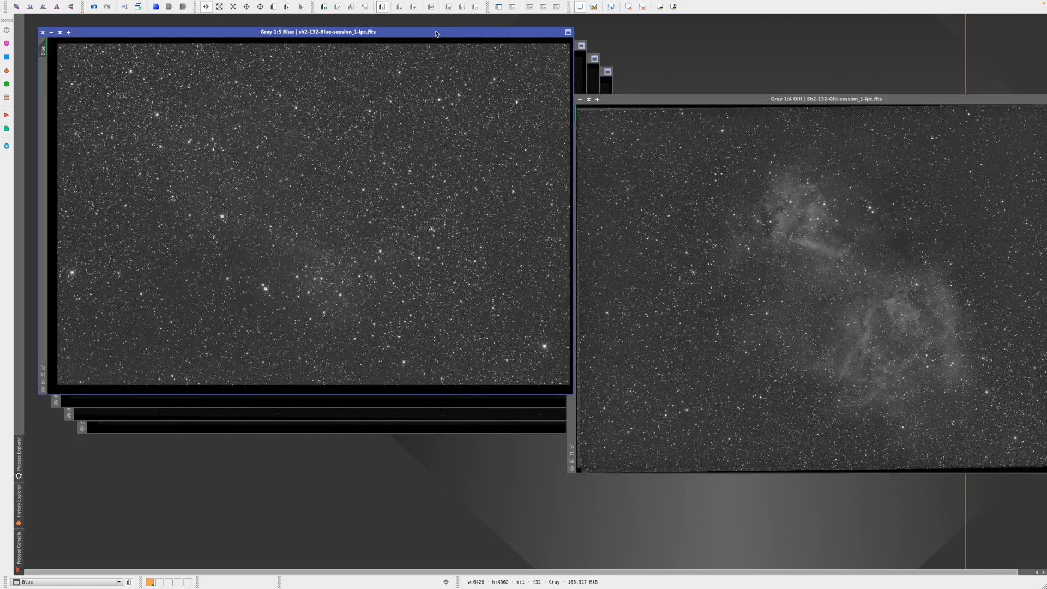
left_click_drag(387, 35, 453, 167)
Auto-stretch the display of the Green and Ha images, moving each window aside to uncover the Red image.
left_click(381, 45)
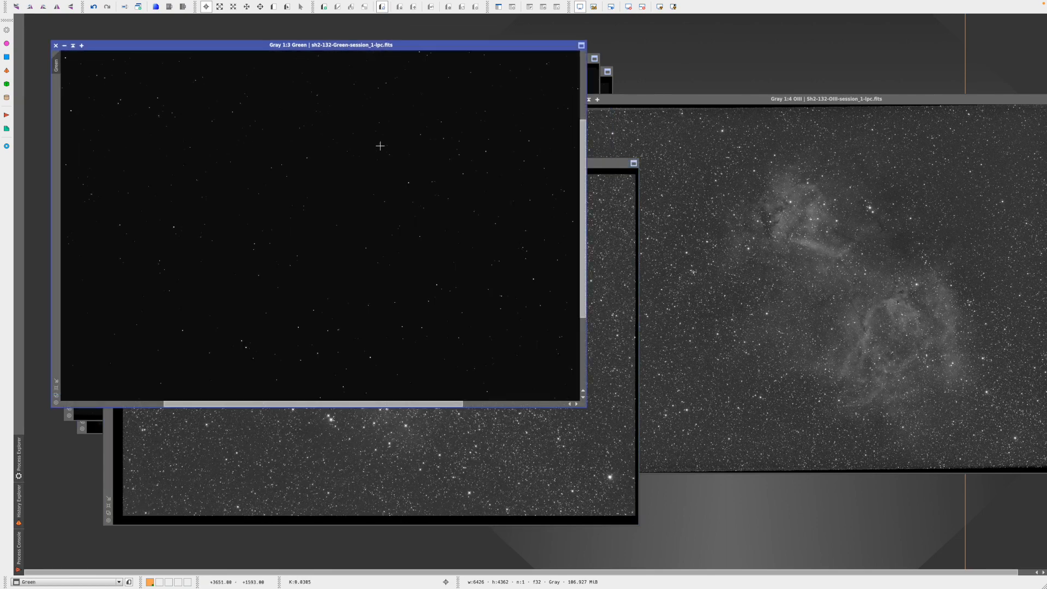
key("ctrl+a")
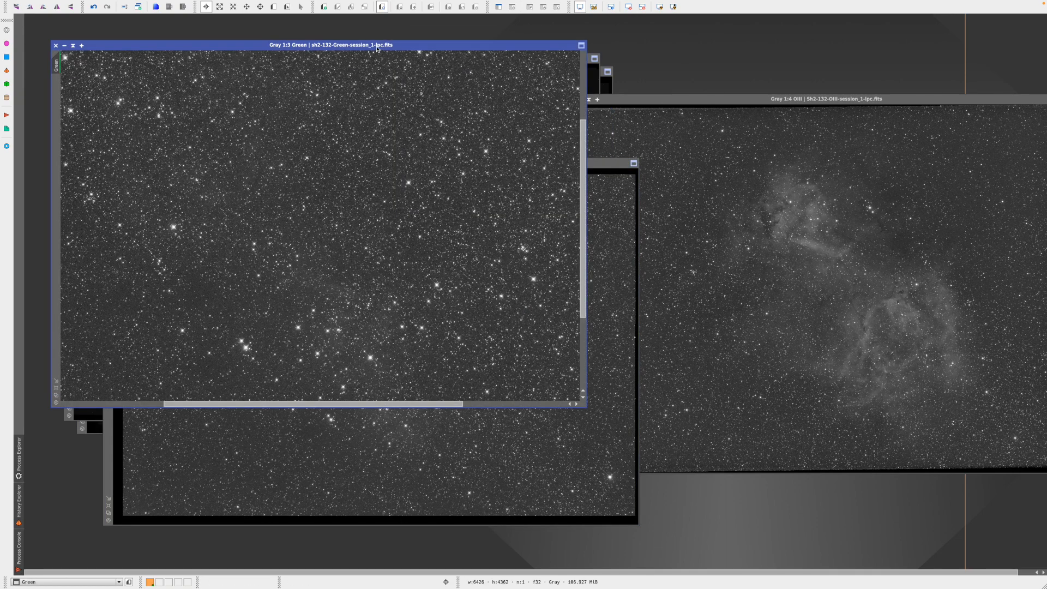
left_click_drag(377, 45, 411, 124)
left_click(354, 58)
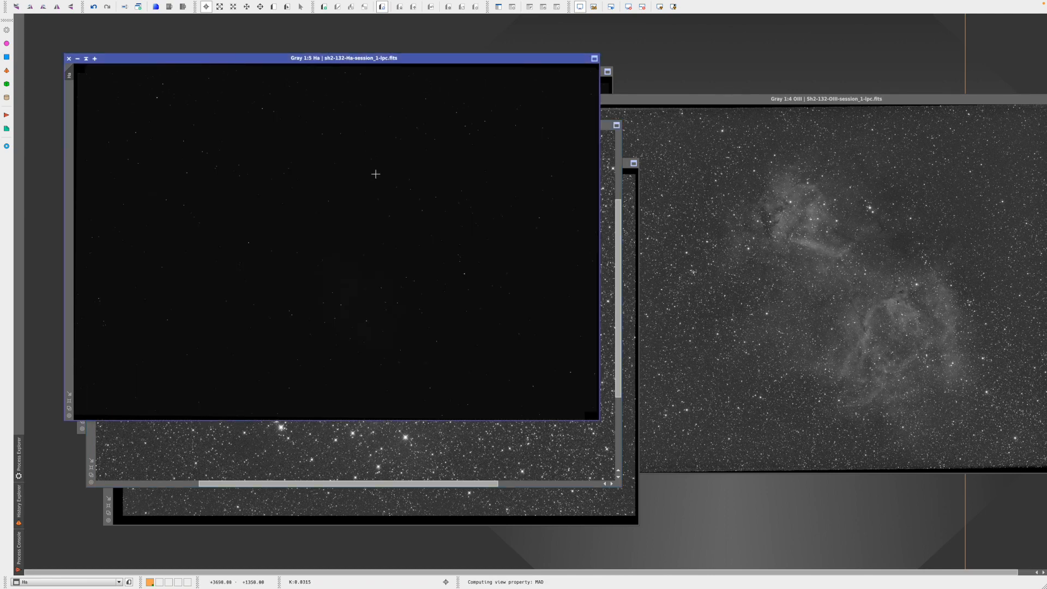
key("ctrl+a")
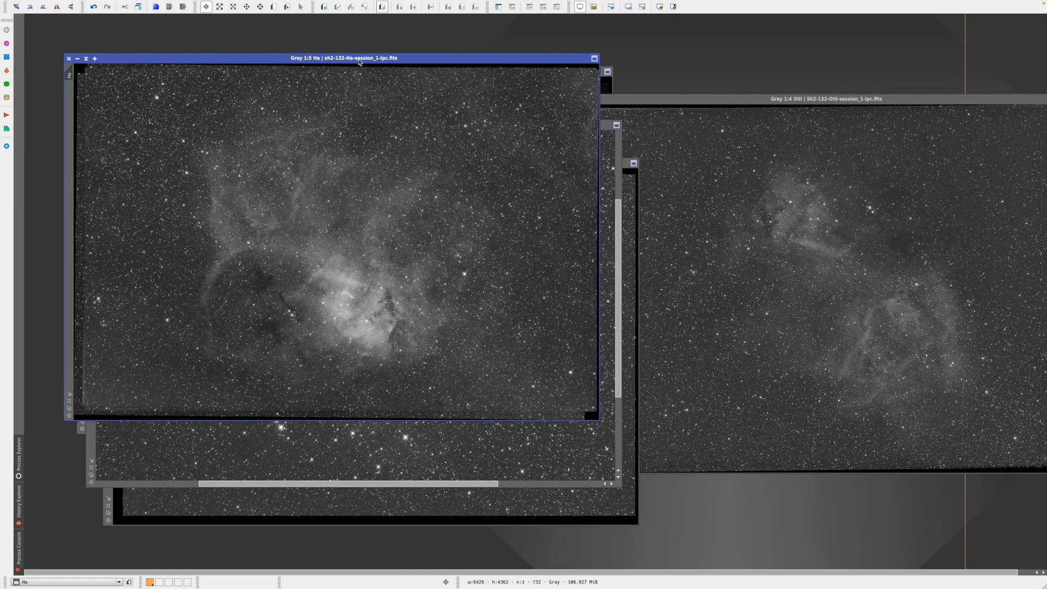
left_click_drag(358, 59, 375, 108)
Auto-stretch the display of the Red image and bring the OIII window fully into view, overlapping it.
left_click(339, 71)
key("ctrl+a")
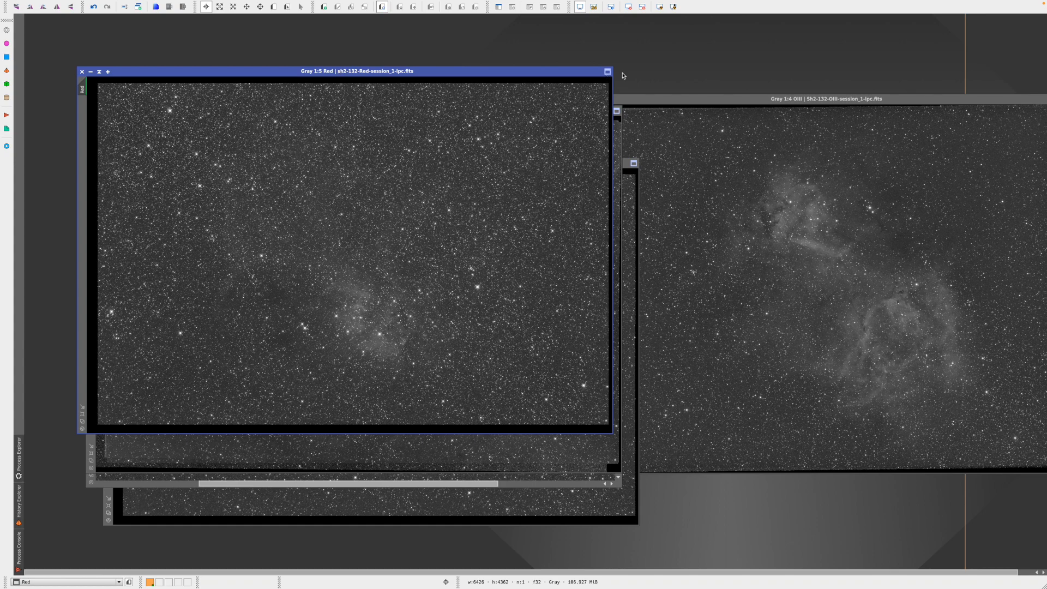
left_click(674, 102)
left_click_drag(674, 102, 473, 89)
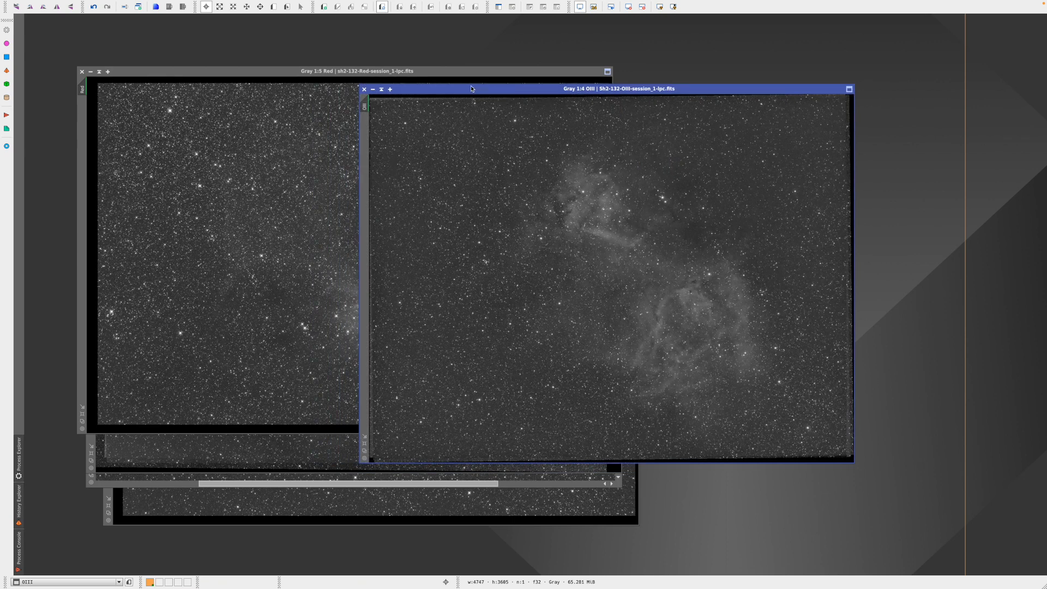
Open the StarAlignment process and set the Red view as its reference image.
left_click(195, 4)
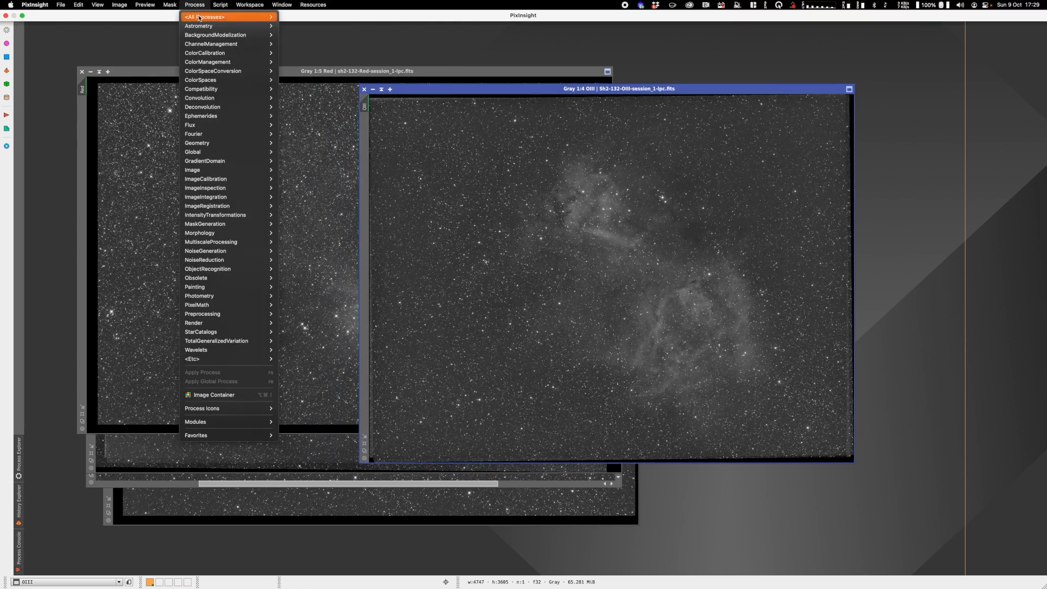
mouse_move(208, 17)
scroll(307, 122, "down", 5)
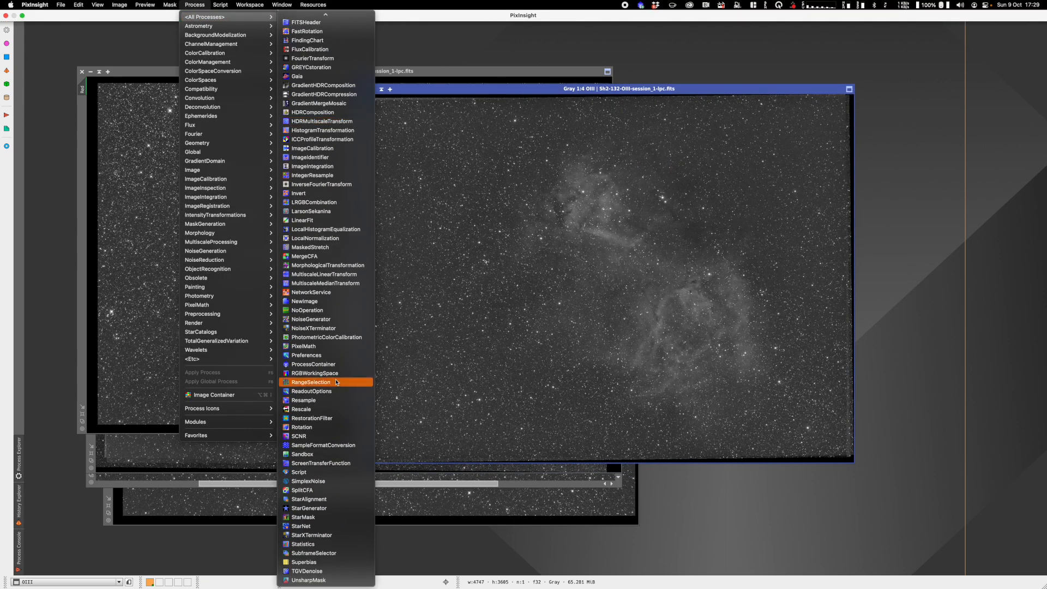
left_click(309, 499)
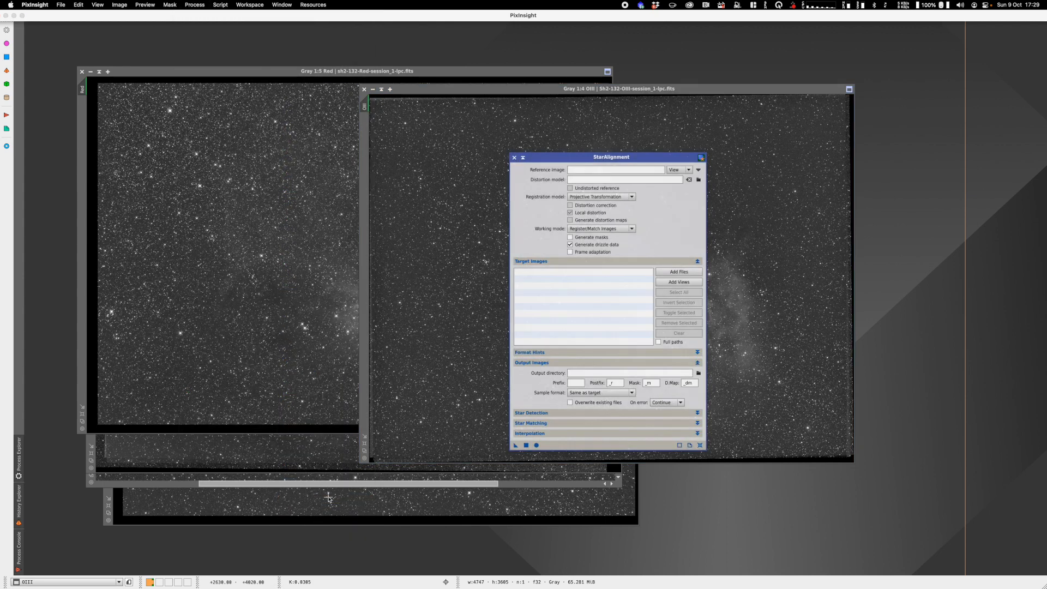
left_click(675, 169)
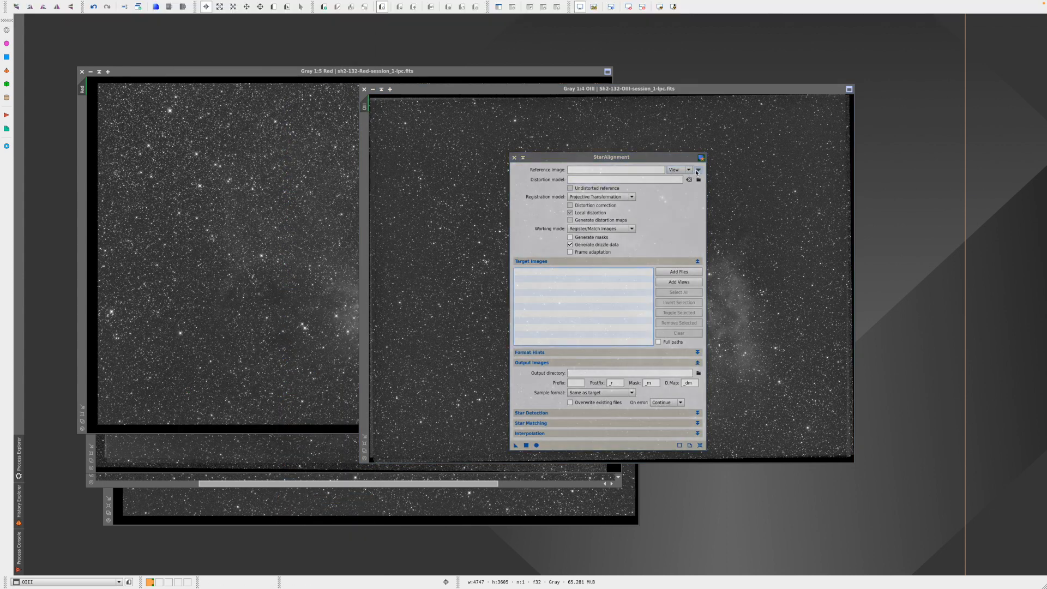
left_click(521, 275)
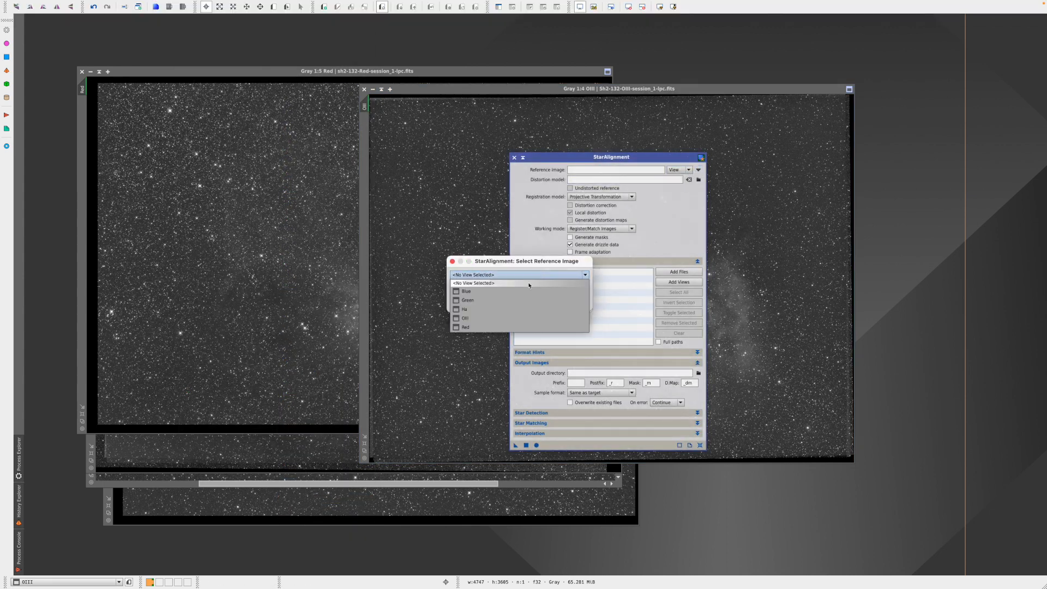
left_click(498, 328)
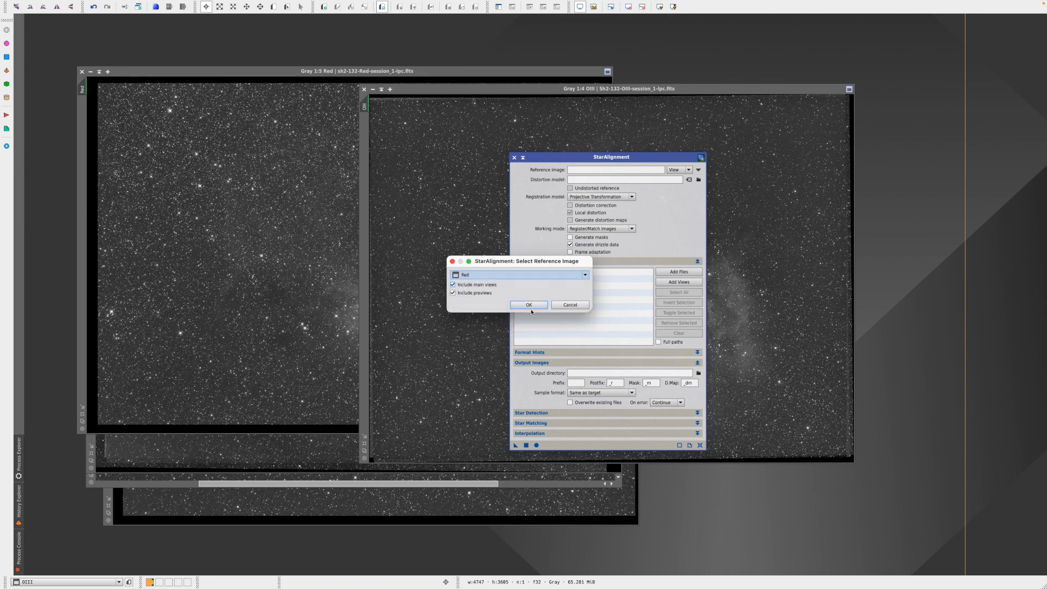
left_click(531, 308)
Add the OIII view as the StarAlignment target and run the registration against Red.
left_click(661, 285)
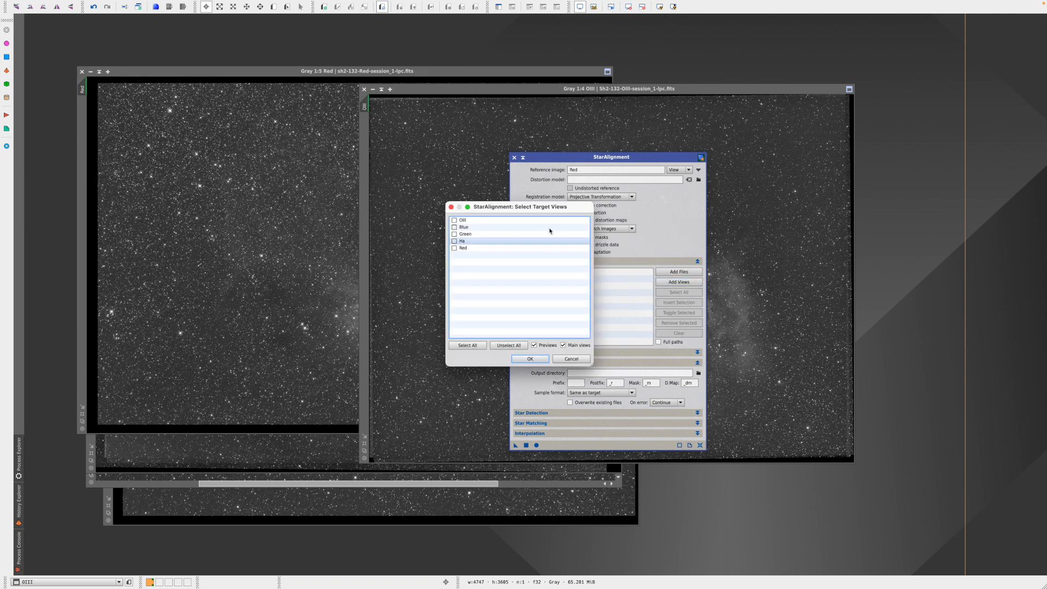
left_click(454, 221)
left_click(530, 359)
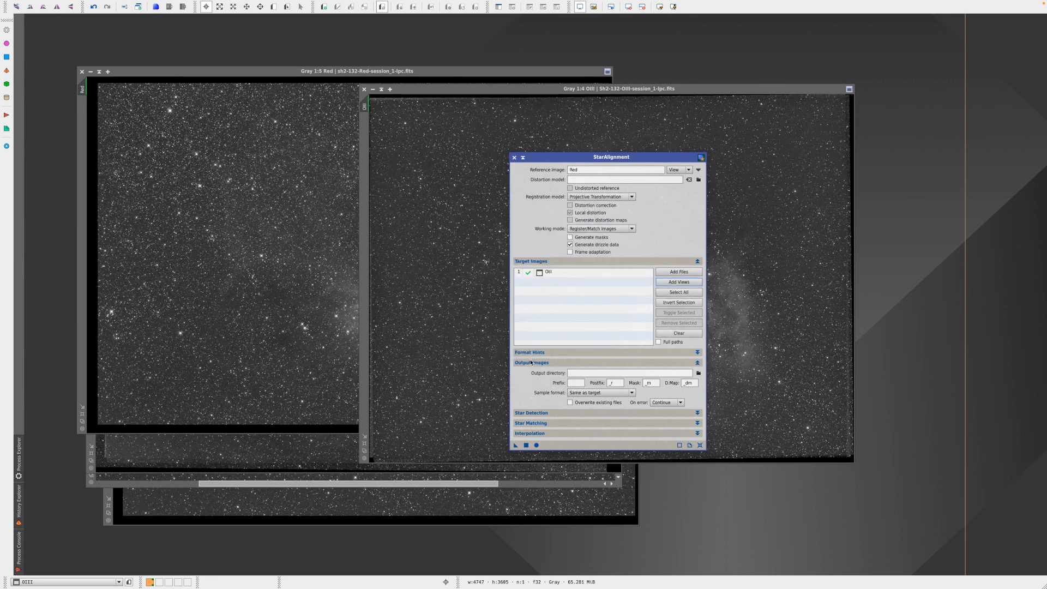
left_click(534, 445)
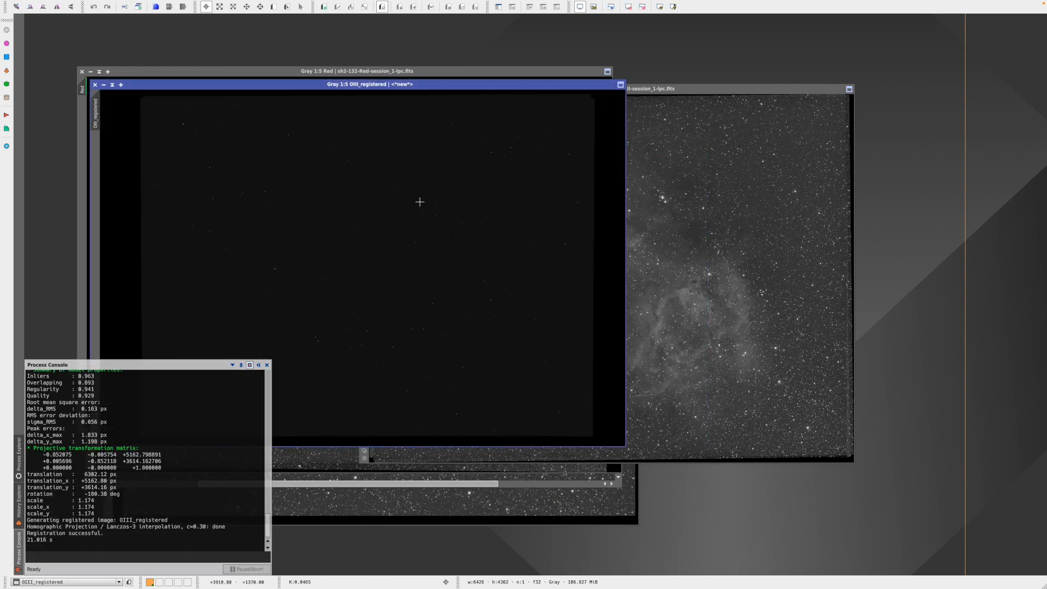
Auto-stretch the registered OIII image's display and close the original OIII image, leaving the registered window beside Red.
key("ctrl+a")
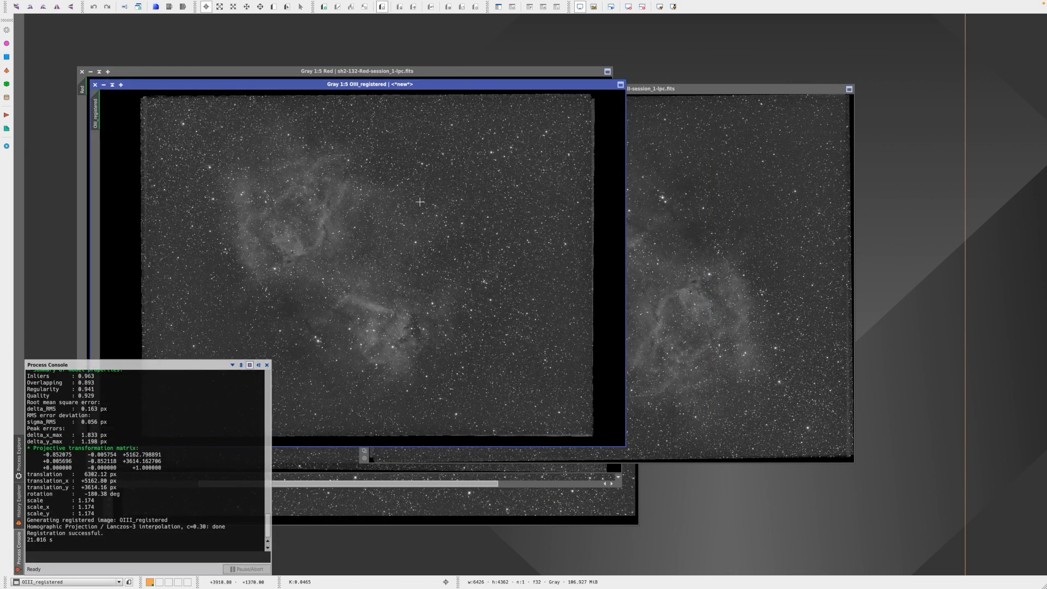
left_click(631, 99)
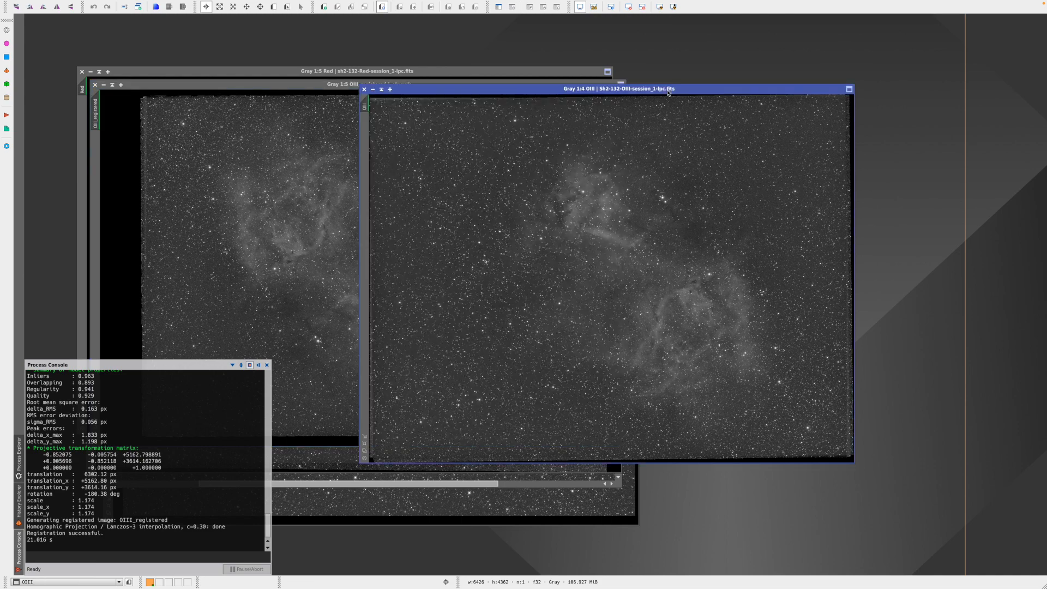
left_click(364, 89)
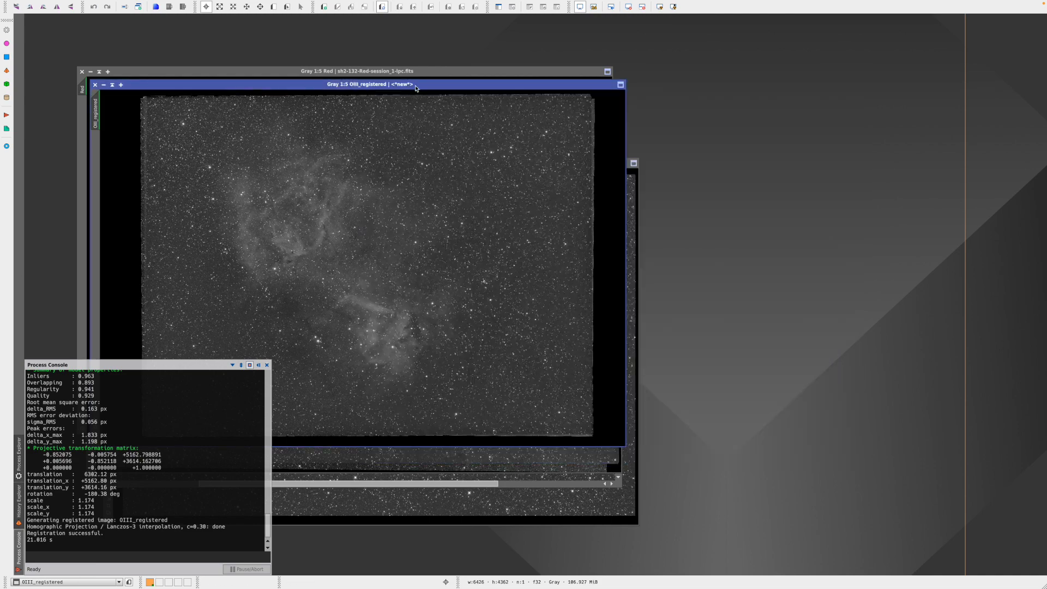
left_click_drag(417, 86, 638, 120)
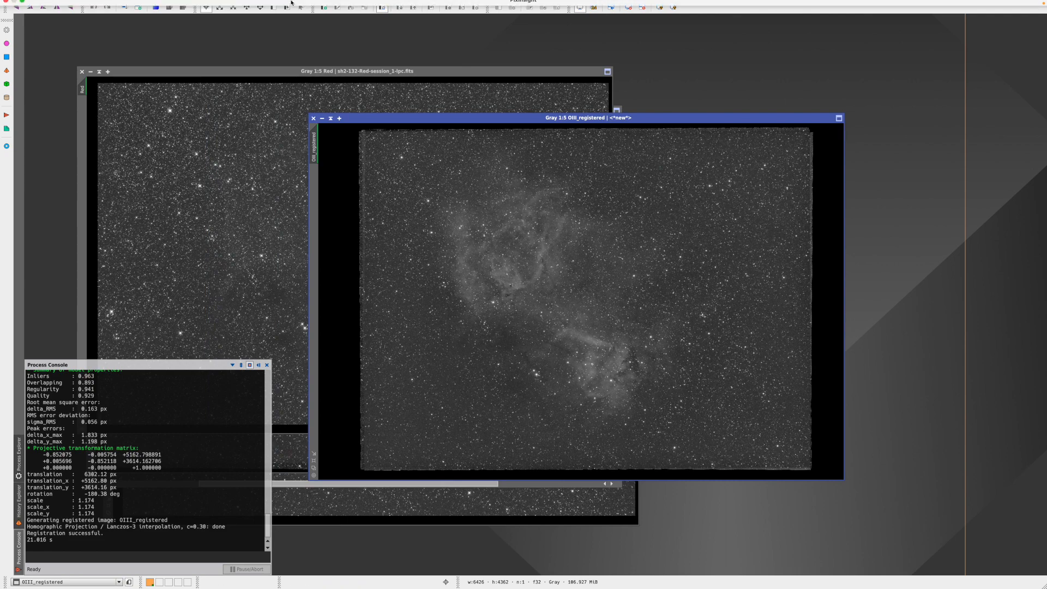
Define a DynamicCrop region on the registered OIII image inside its black, ragged borders and apply the crop to Red.
left_click(191, 4)
mouse_move(221, 16)
left_click(306, 436)
left_click(909, 209)
scroll(592, 229, "down", 2)
left_click_drag(592, 174, 593, 183)
left_click_drag(768, 253, 741, 252)
left_click_drag(605, 429, 605, 416)
left_click_drag(394, 300, 431, 300)
left_click_drag(457, 84, 382, 93)
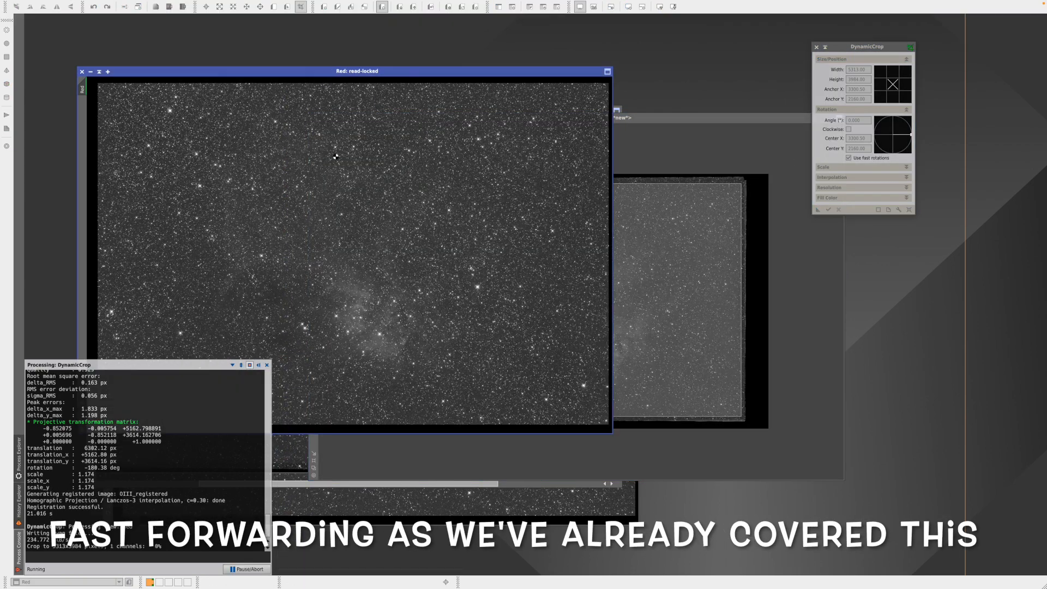
Apply the same DynamicCrop region to the Ha, Green and Blue images, and execute it on the registered OIII image.
left_click(99, 71)
left_click_drag(818, 209, 163, 142)
left_click(115, 109)
left_click_drag(818, 210, 144, 161)
left_click(100, 125)
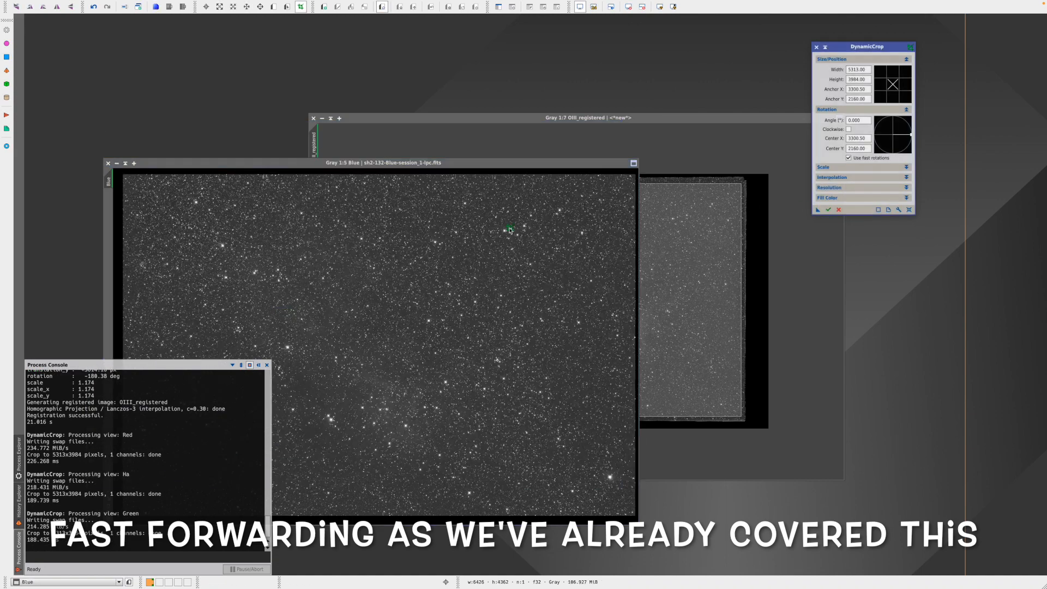
left_click_drag(818, 209, 163, 218)
left_click(829, 210)
key("ctrl+f")
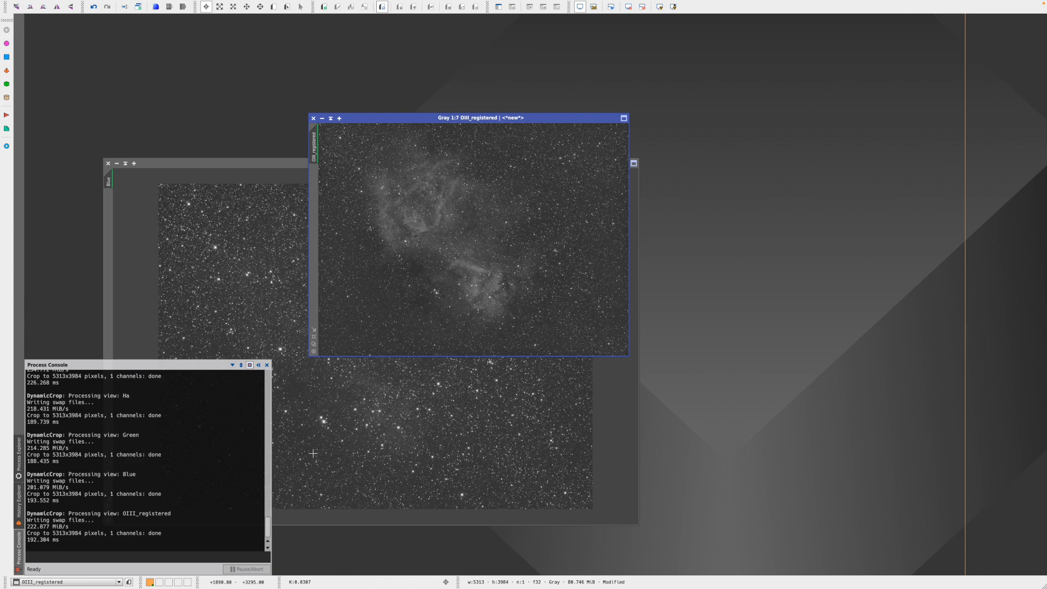
Combine Red, Green and Blue into a new RGB image with ChannelCombination and auto-stretch its display.
left_click(169, 4)
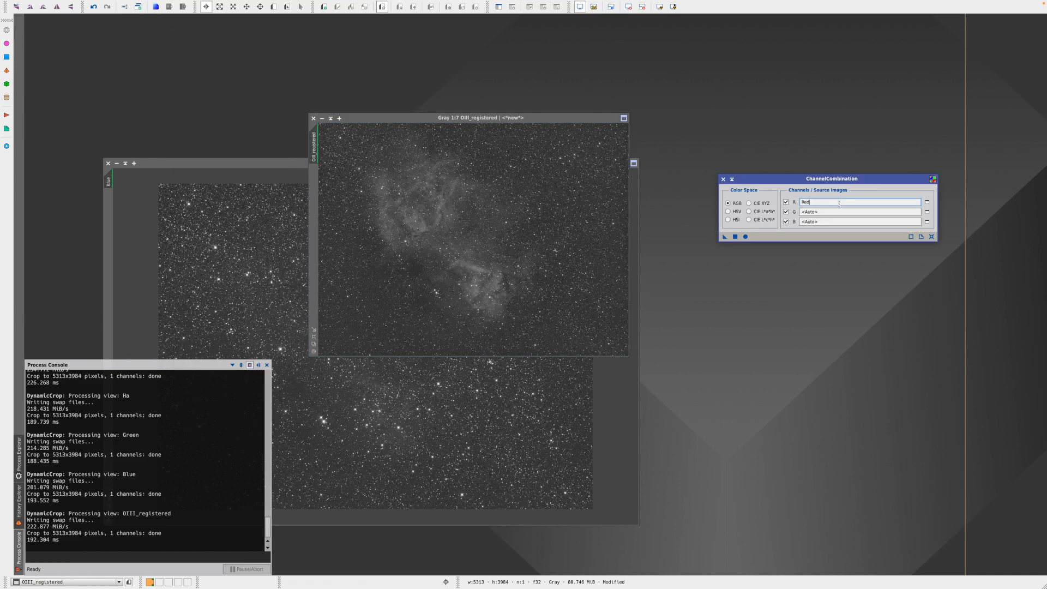
left_click(826, 211)
type("Green")
left_click(827, 222)
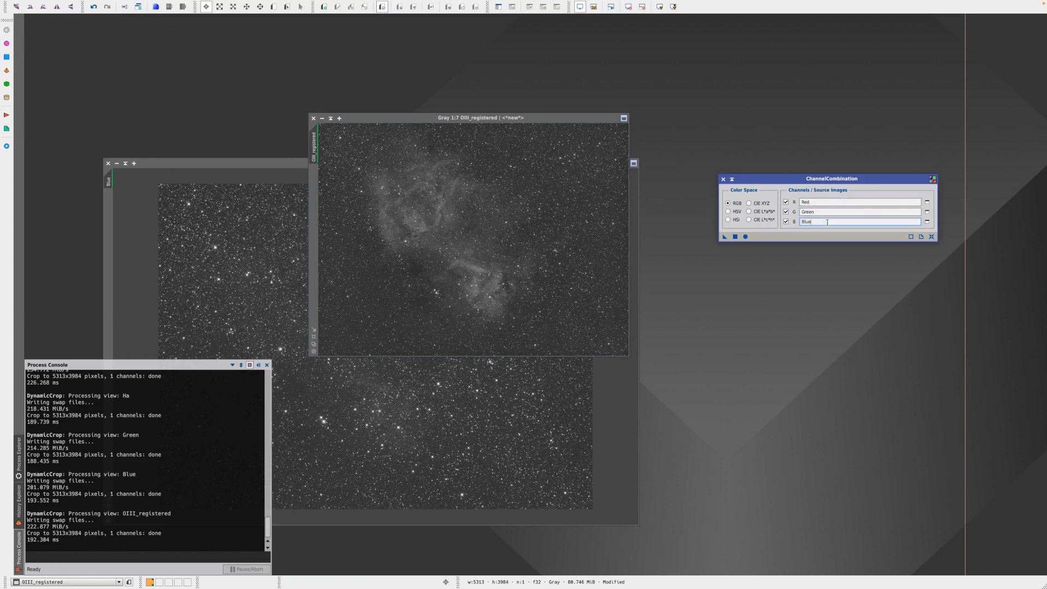
left_click(746, 236)
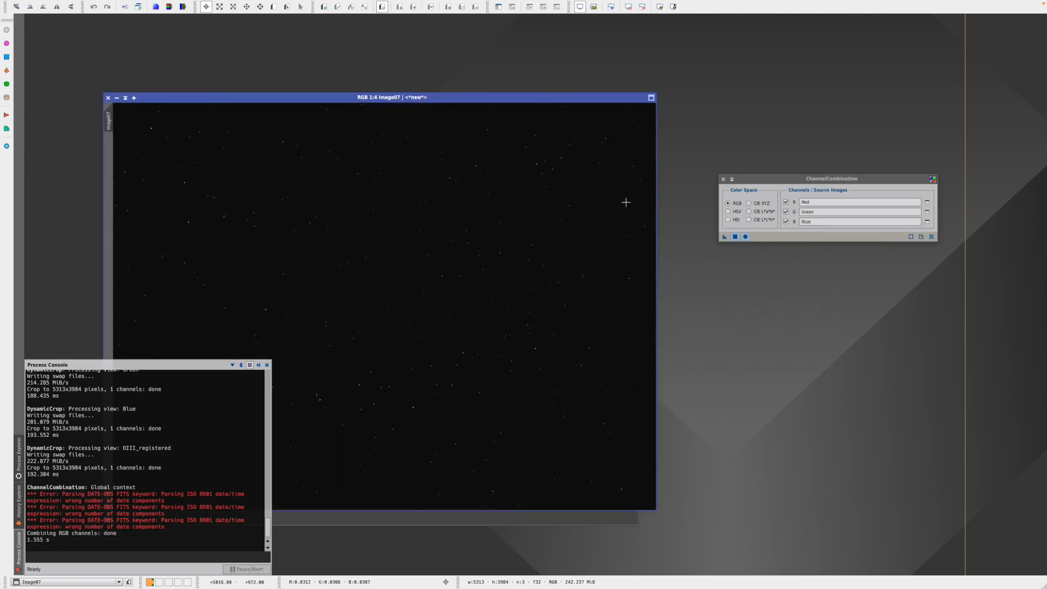
left_click(723, 179)
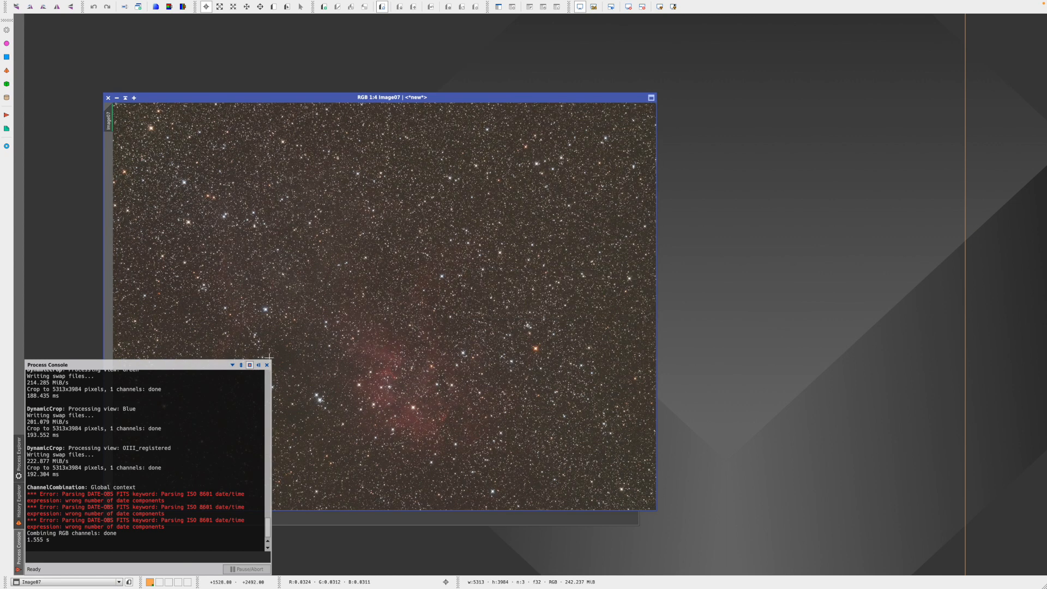
left_click_drag(345, 98, 390, 92)
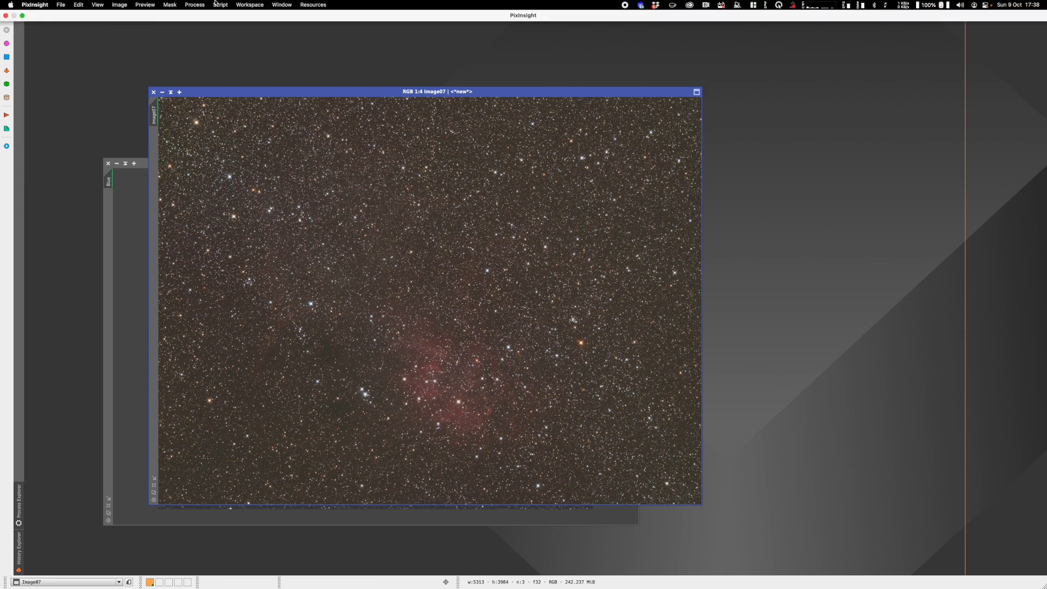
Open PhotometricColorCalibration and fill in the image coordinates by searching online for the object Sh2-132.
left_click(195, 5)
mouse_move(207, 17)
scroll(328, 226, "down", 5)
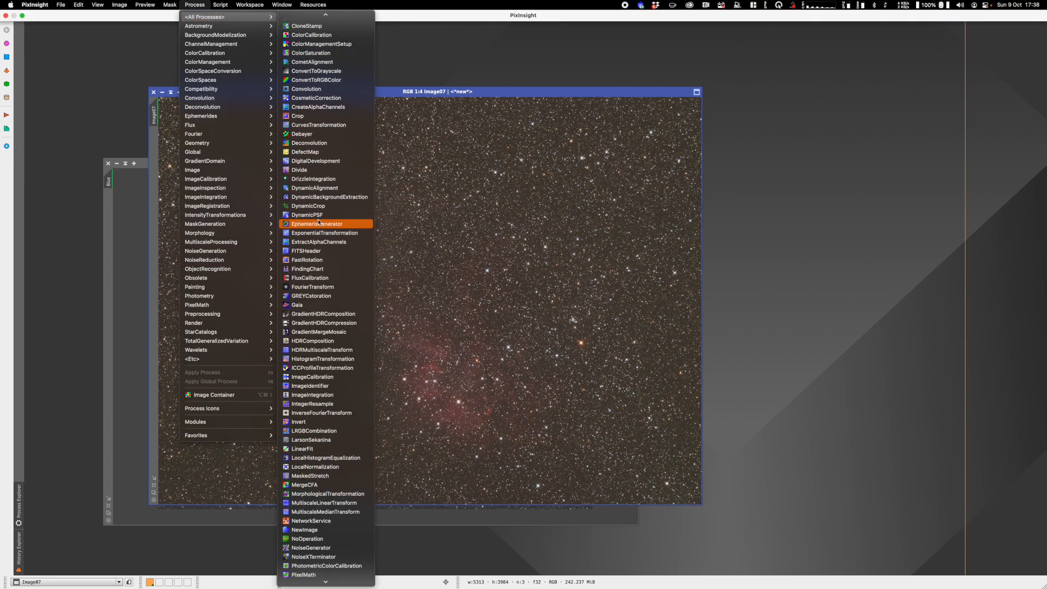
left_click(327, 449)
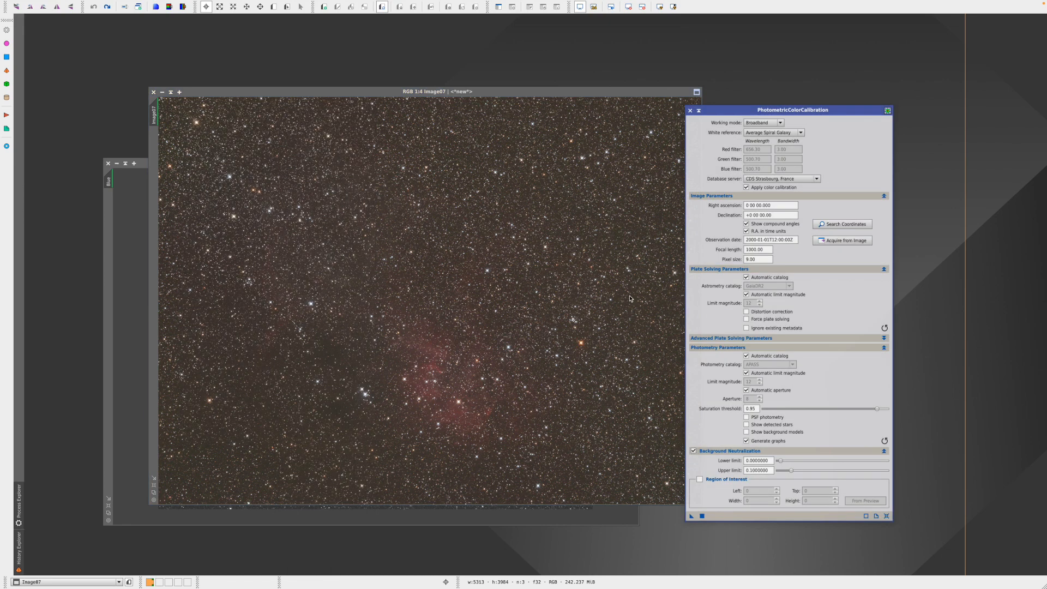
left_click(816, 225)
left_click(489, 216)
type("Sh2-132")
left_click(617, 217)
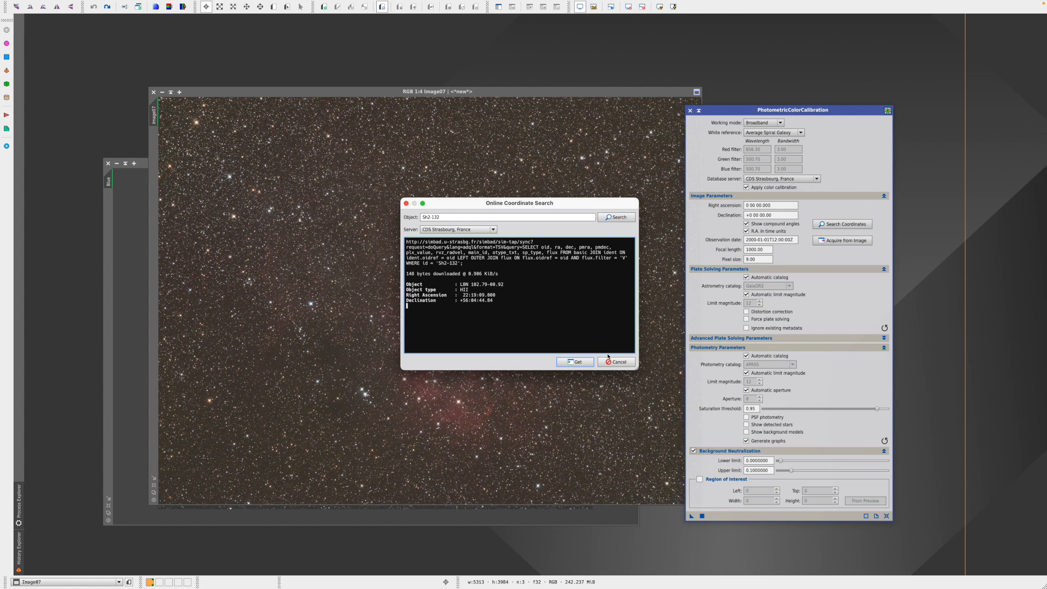
left_click(575, 362)
Set the colour calibration's focal length to 530 and pixel size to 3.76.
double_click(753, 250)
type("5")
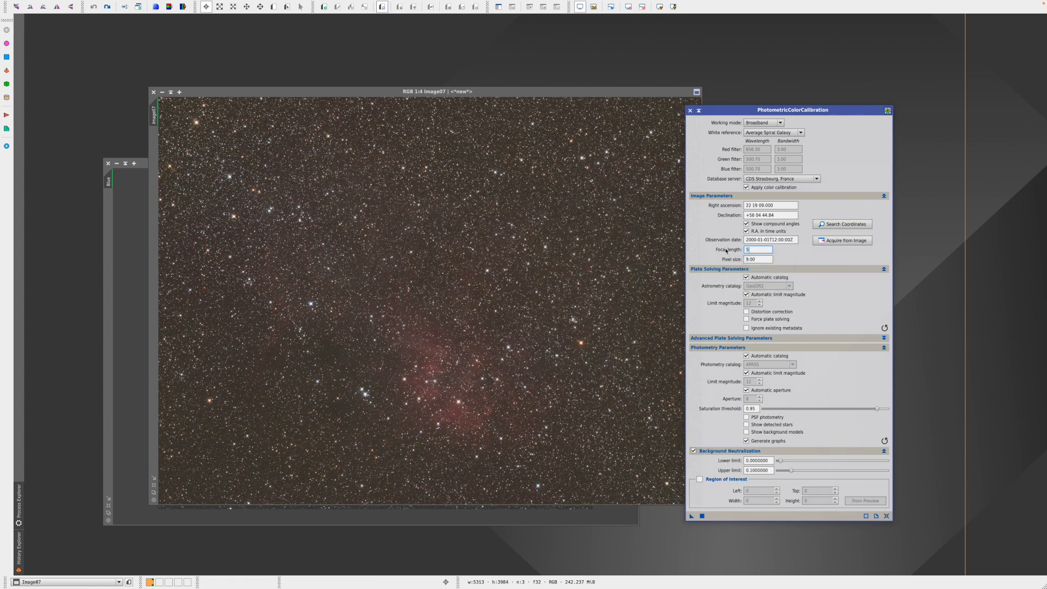
type("30")
key("Tab")
type("3")
Sample the RGB image's dark background, set the background neutralization upper limit to 0.032, and apply the calibration to the image.
left_click(334, 405)
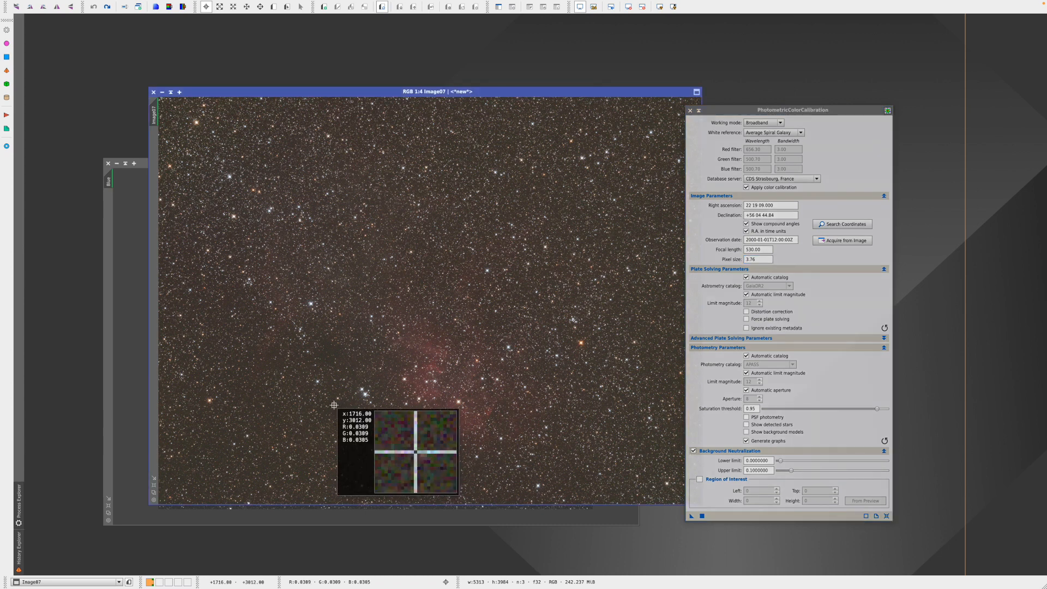
left_click_drag(334, 406, 211, 440)
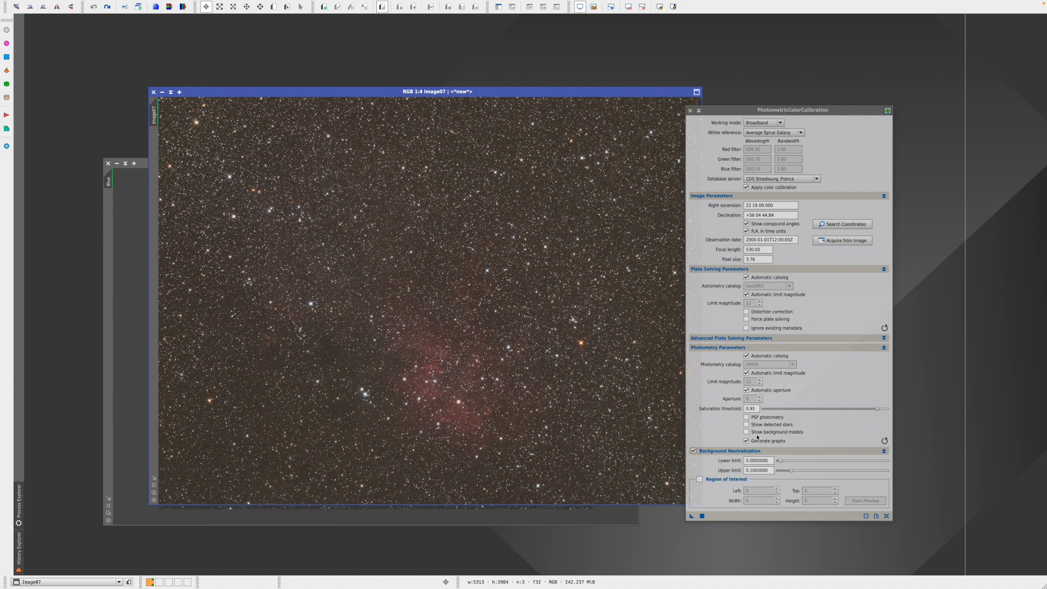
left_click(763, 470)
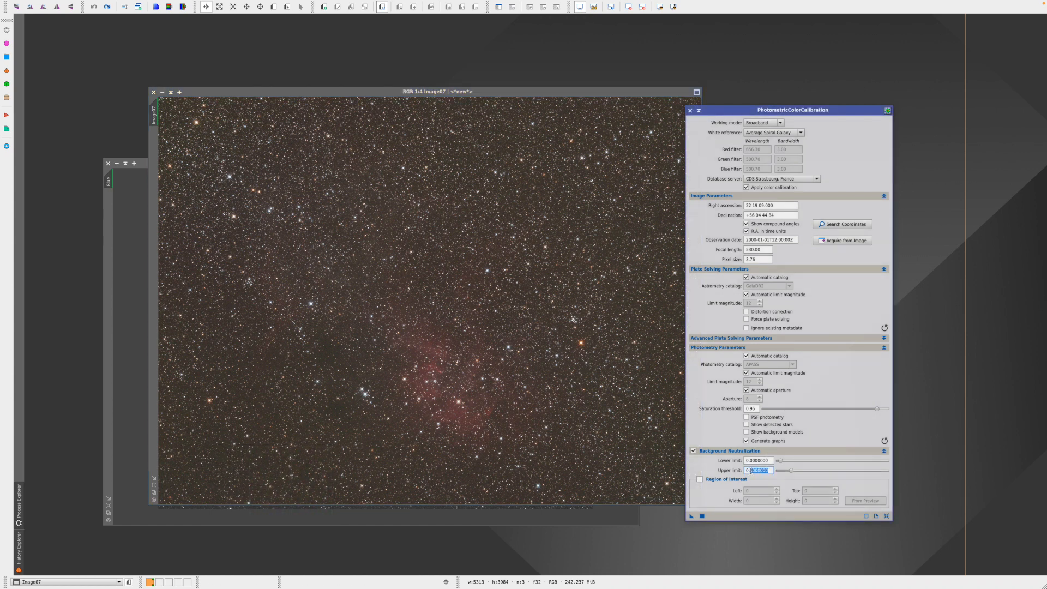
type("1")
left_click(691, 517)
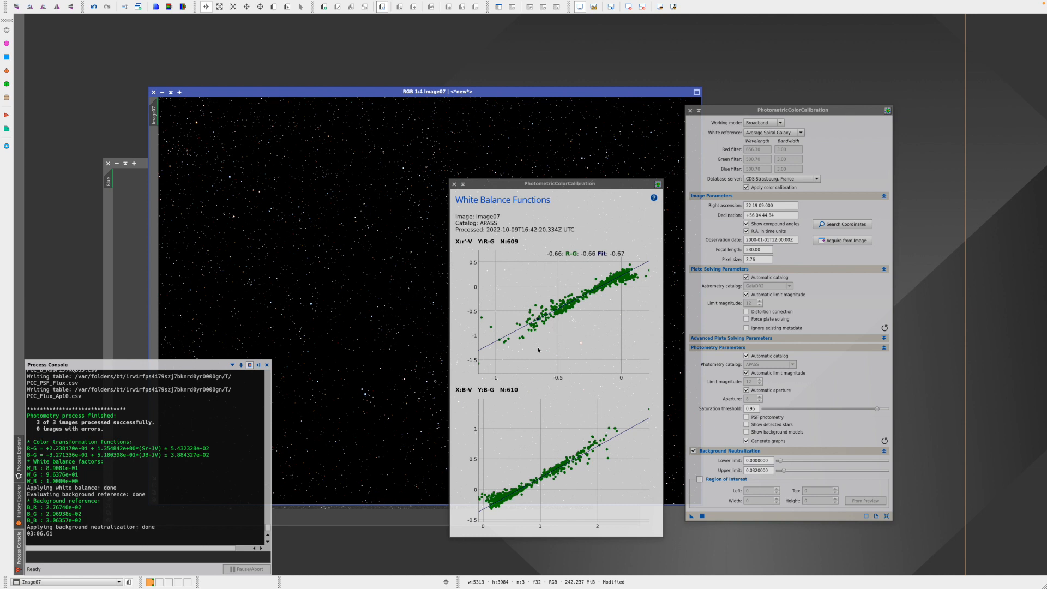
Close the white balance graphs, calibration process and console, and auto-stretch the colour-calibrated RGB image's display again.
left_click(455, 184)
left_click(691, 110)
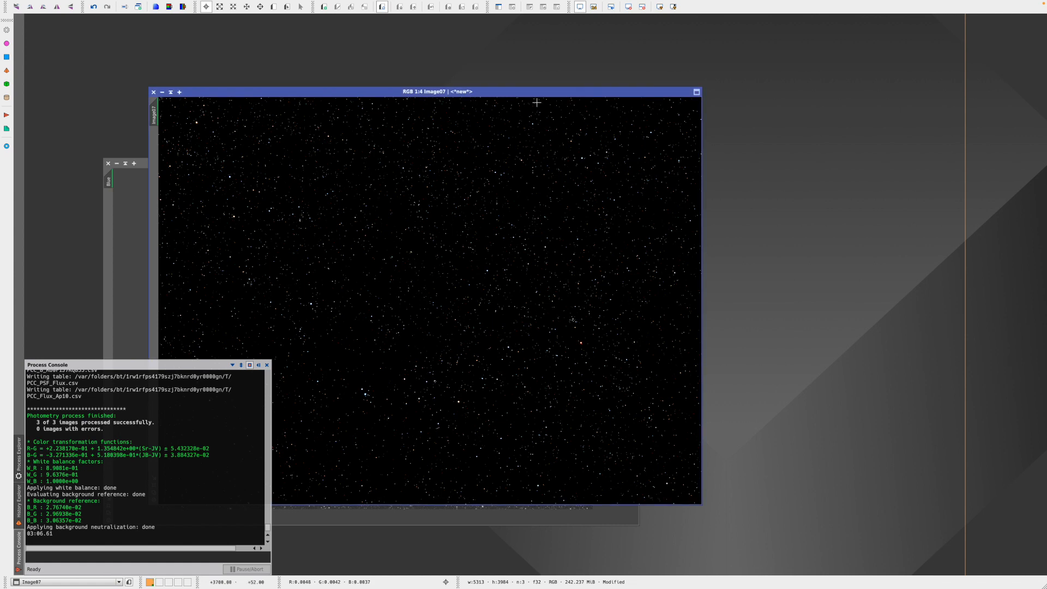
left_click_drag(529, 94, 565, 91)
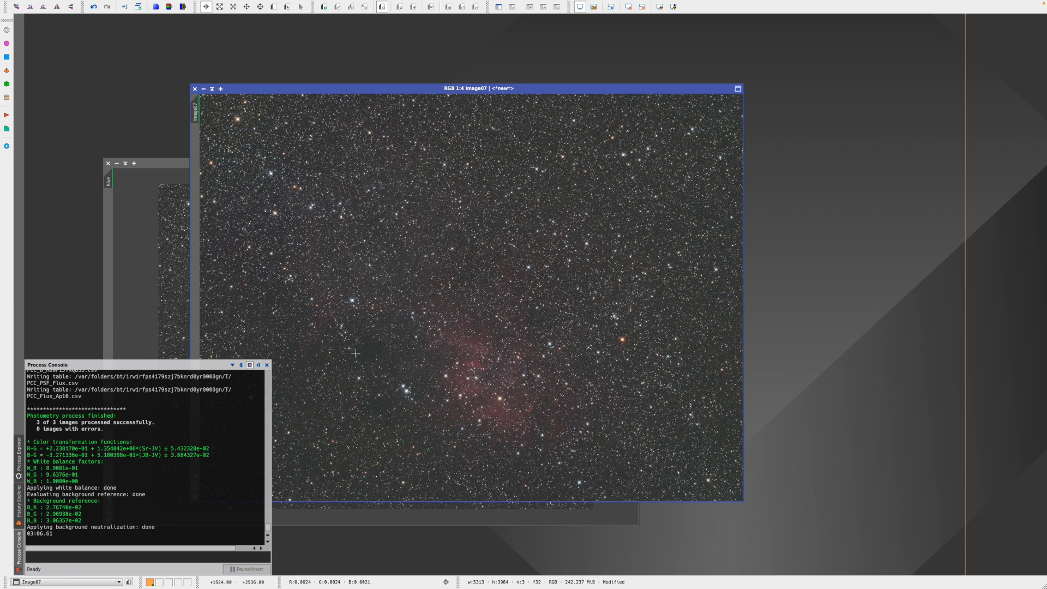
left_click(266, 365)
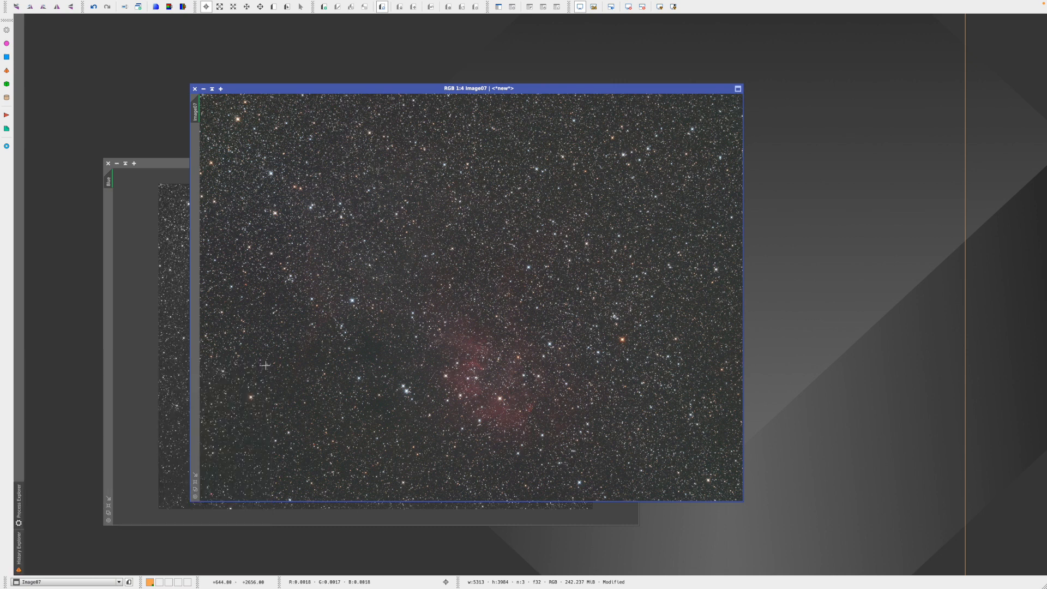
Open the HistogramTransformation and ScreenTransferFunction processes and arrange them one above the other beside the RGB image.
left_click(169, 4)
mouse_move(195, 4)
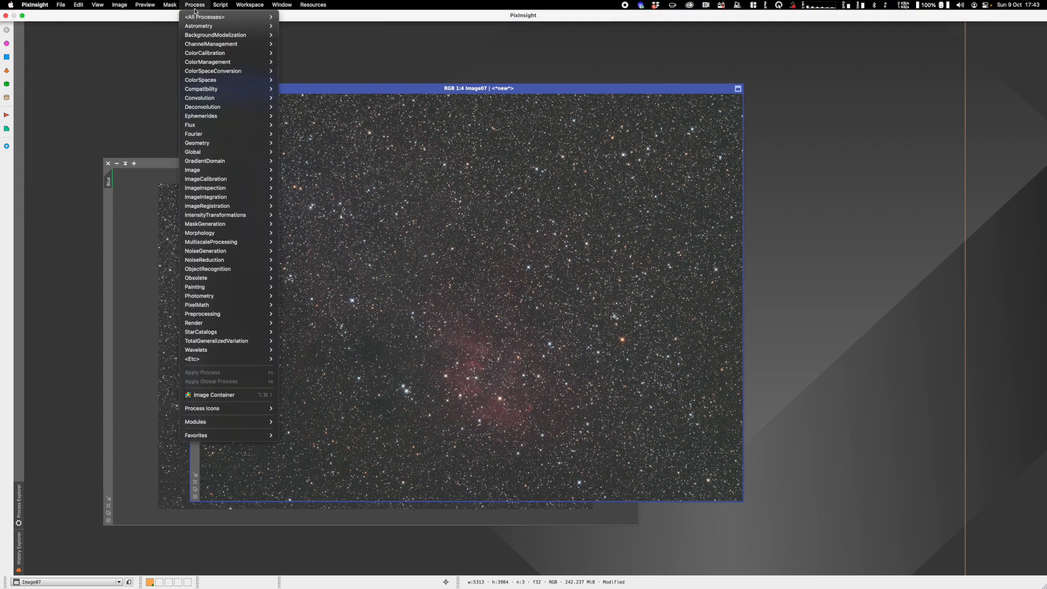
mouse_move(254, 15)
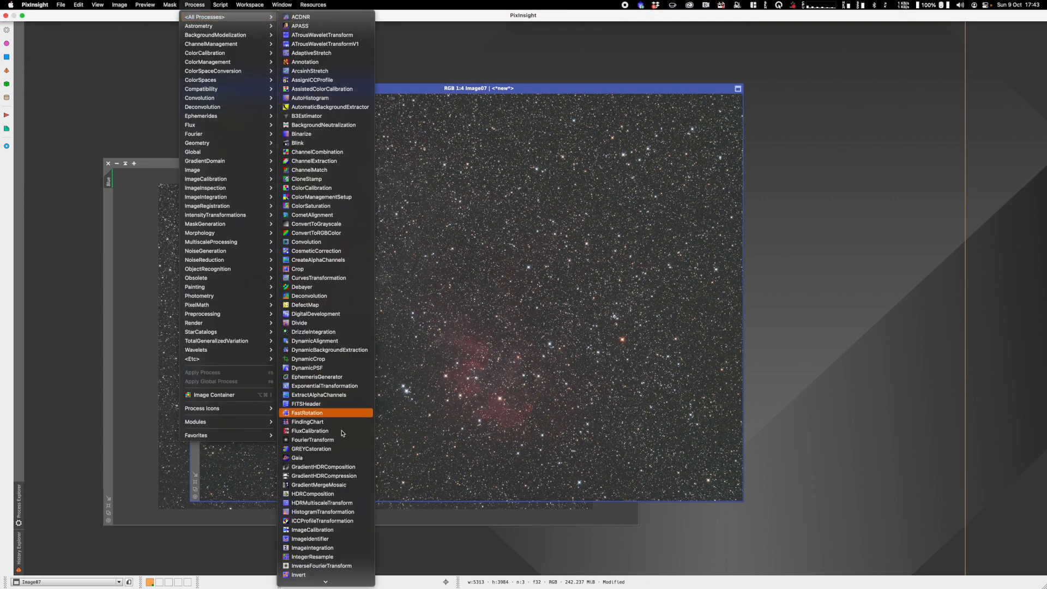
left_click(326, 511)
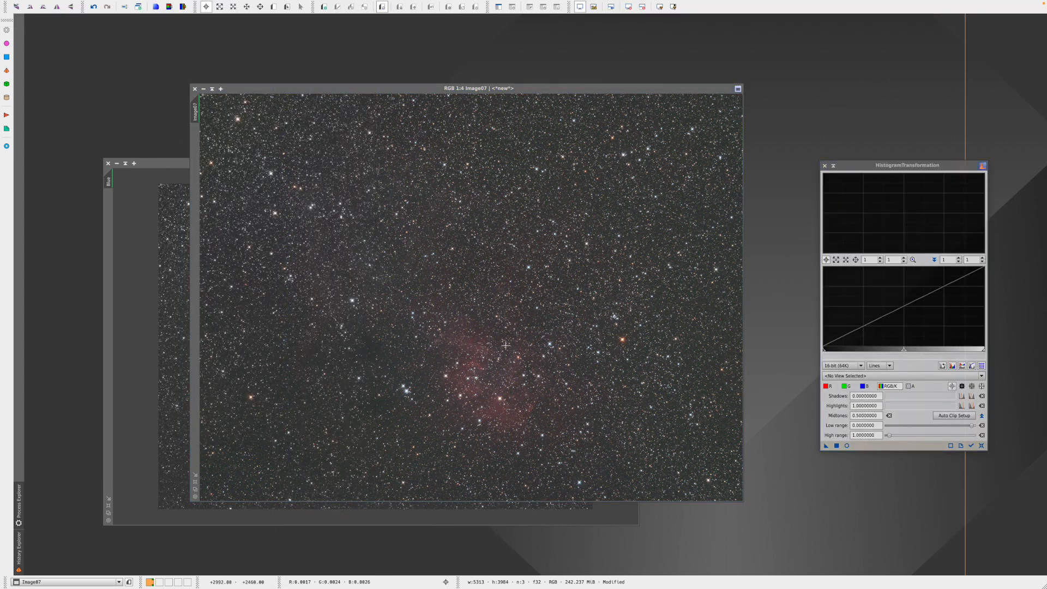
left_click_drag(855, 168, 809, 66)
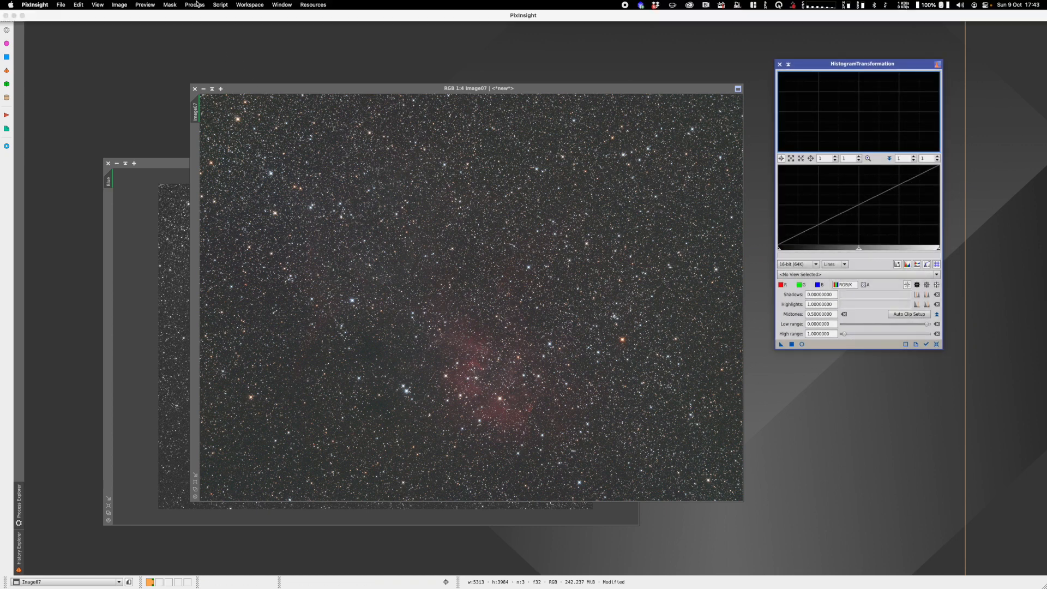
left_click(195, 4)
mouse_move(229, 17)
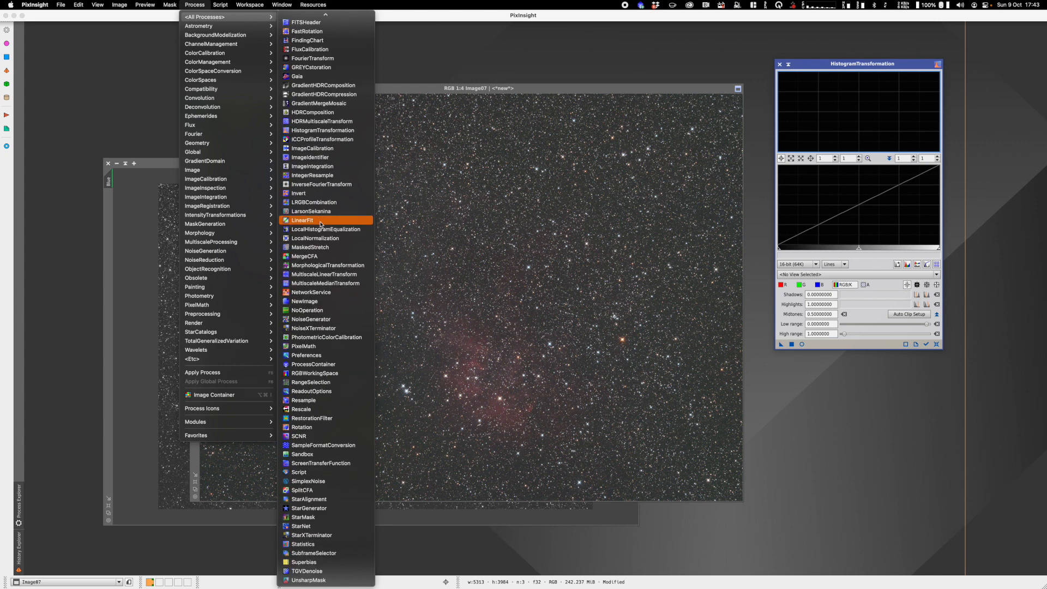
left_click(327, 465)
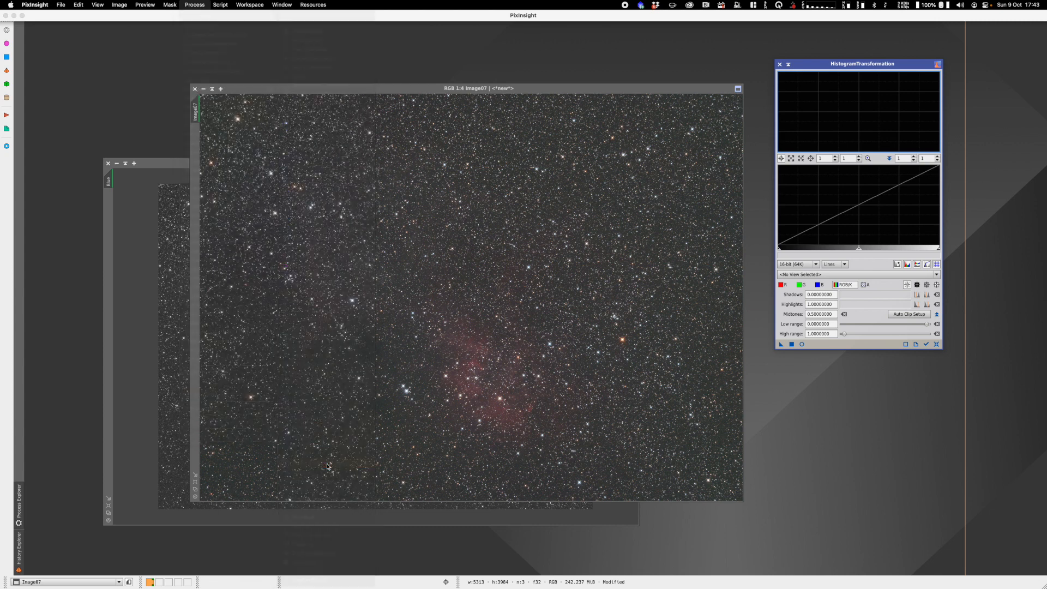
left_click_drag(876, 93, 822, 388)
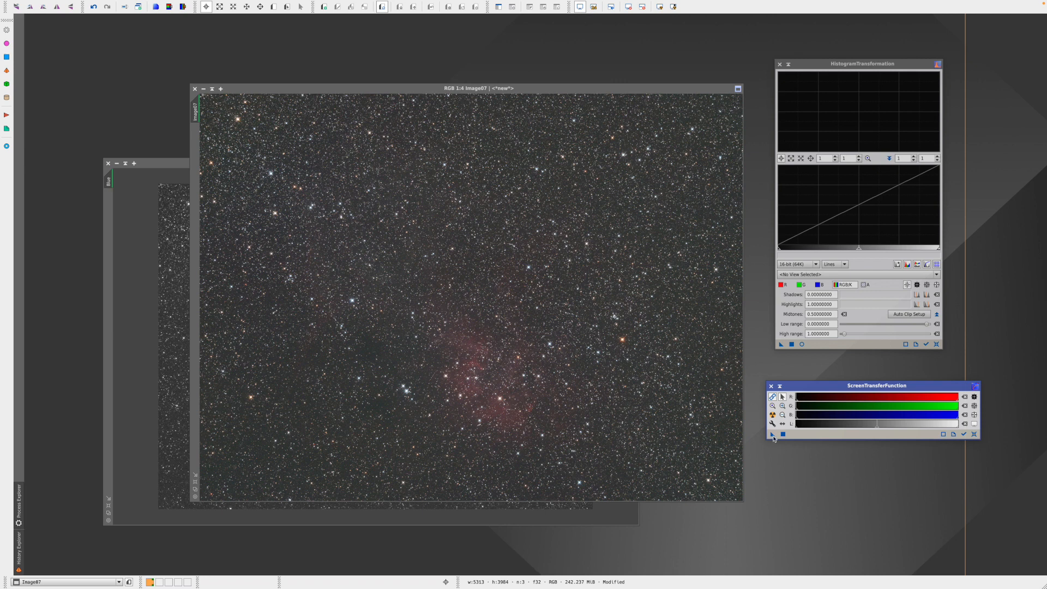
Transfer the screen stretch to HistogramTransformation, apply it permanently to the RGB image, and disable the image's screen stretch.
left_click_drag(772, 435, 815, 345)
left_click_drag(815, 346, 814, 347)
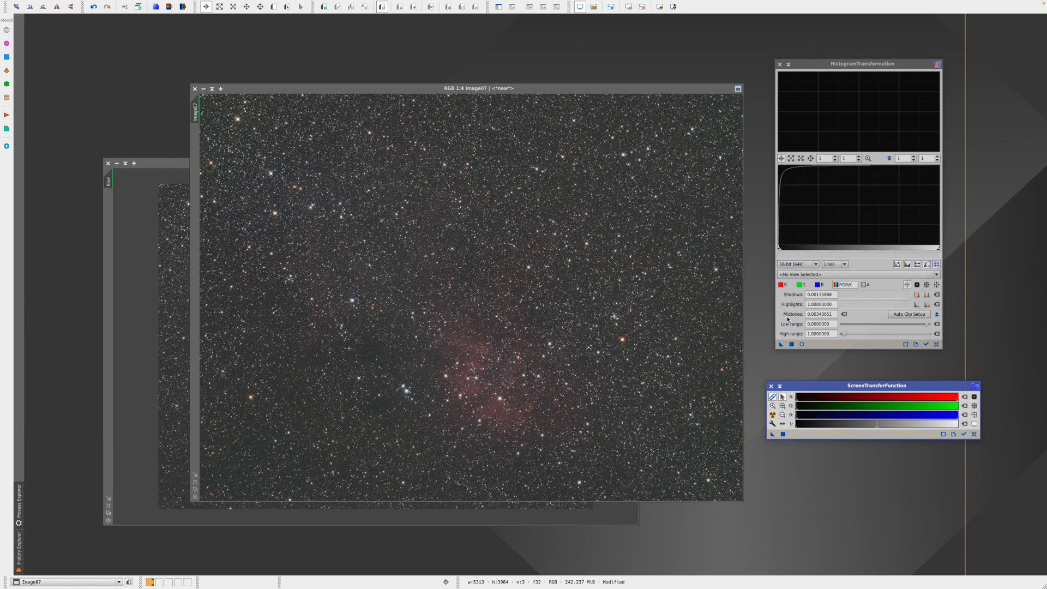
left_click_drag(782, 344, 566, 323)
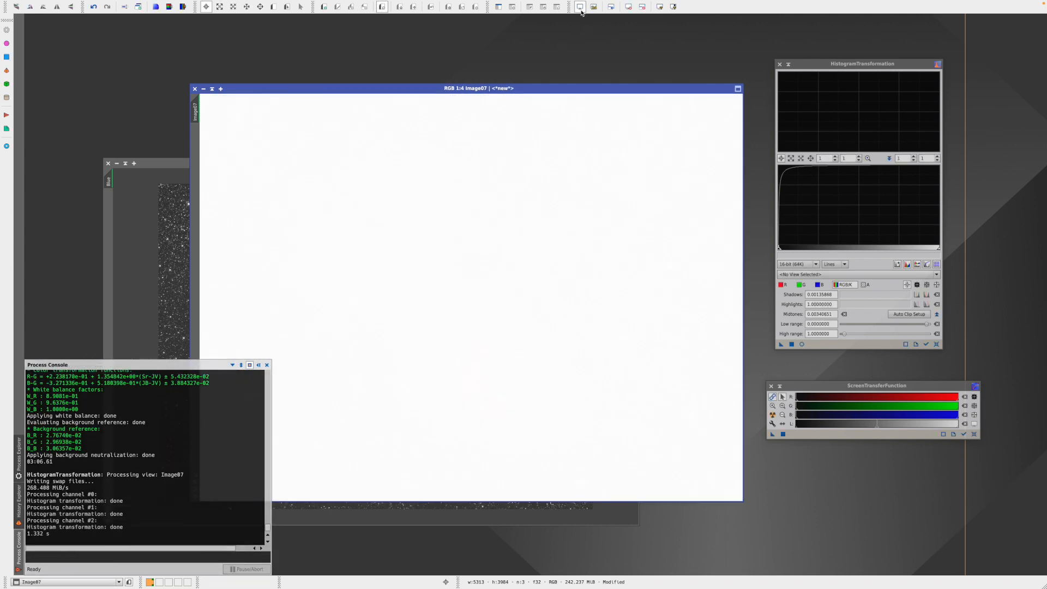
left_click(579, 6)
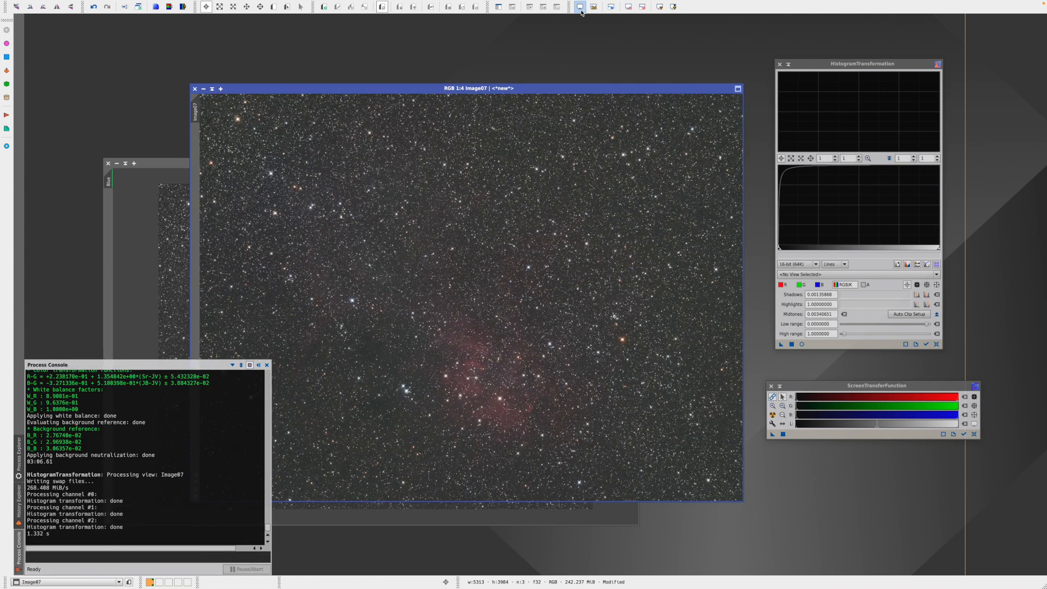
left_click(267, 365)
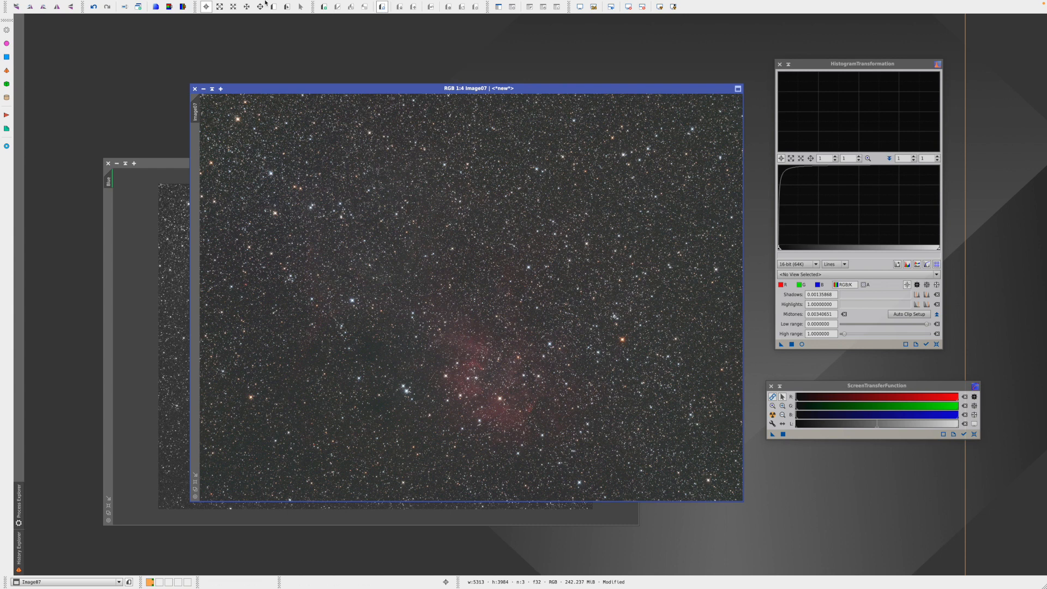
Open StarXTerminator, enable Generate Star Image, and run it on the stretched RGB image to extract its stars.
mouse_move(266, 2)
left_click(195, 4)
mouse_move(226, 17)
scroll(308, 172, "down", 8)
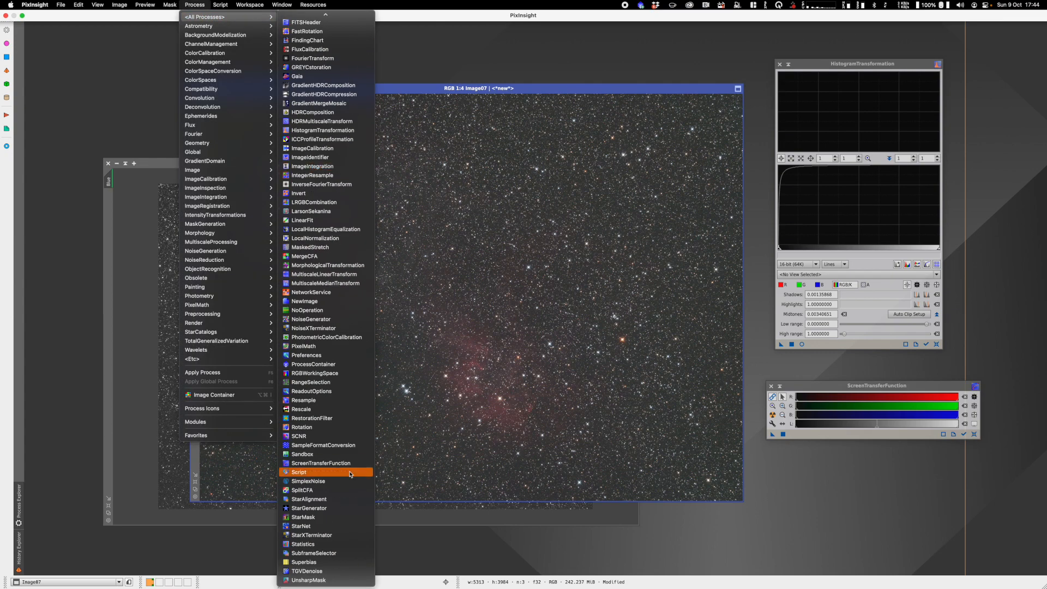
left_click(333, 534)
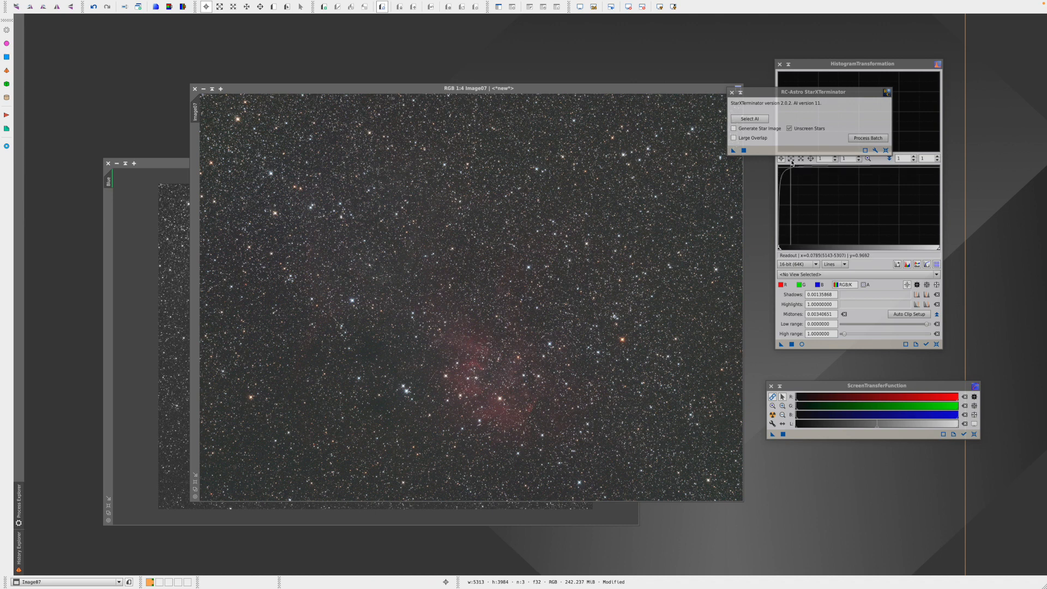
left_click(734, 129)
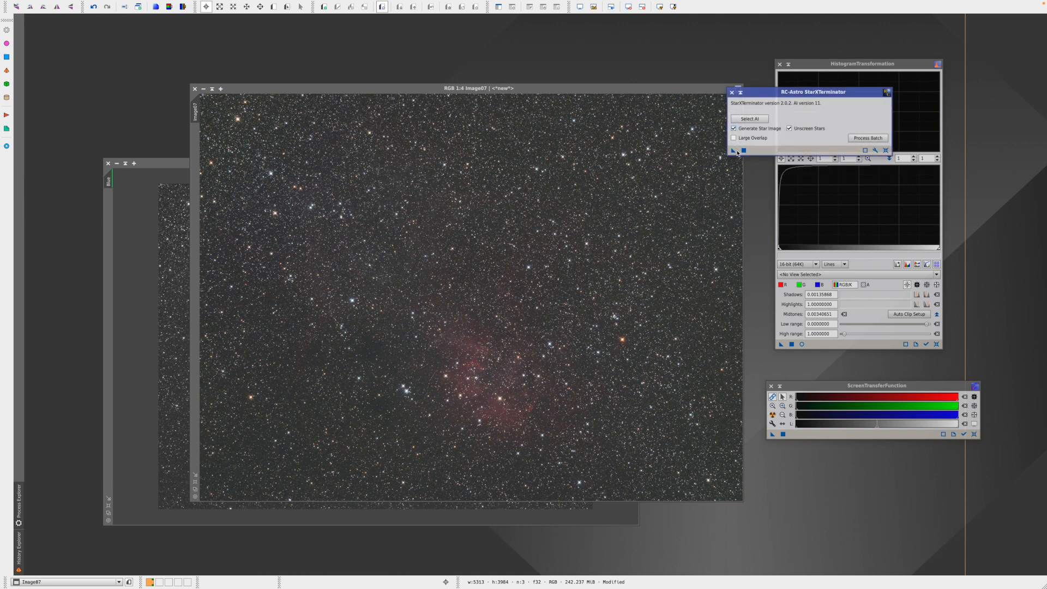
left_click_drag(734, 151, 499, 214)
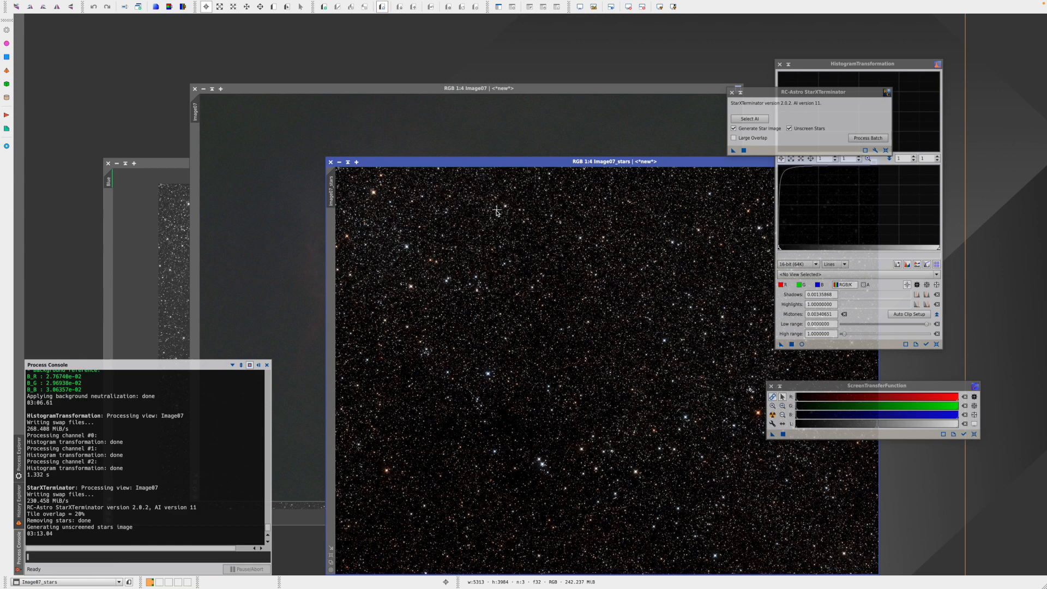
Reposition and enlarge the extracted star image, and change its identifier to Stars.
left_click_drag(556, 165, 494, 121)
scroll(280, 159, "up", 1)
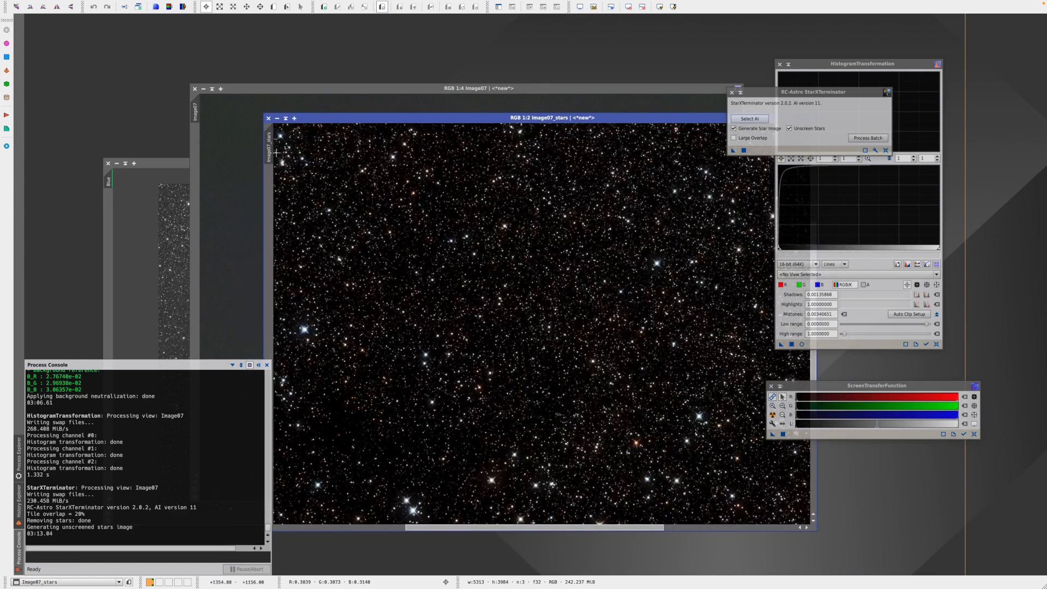
double_click(269, 156)
type("Stars")
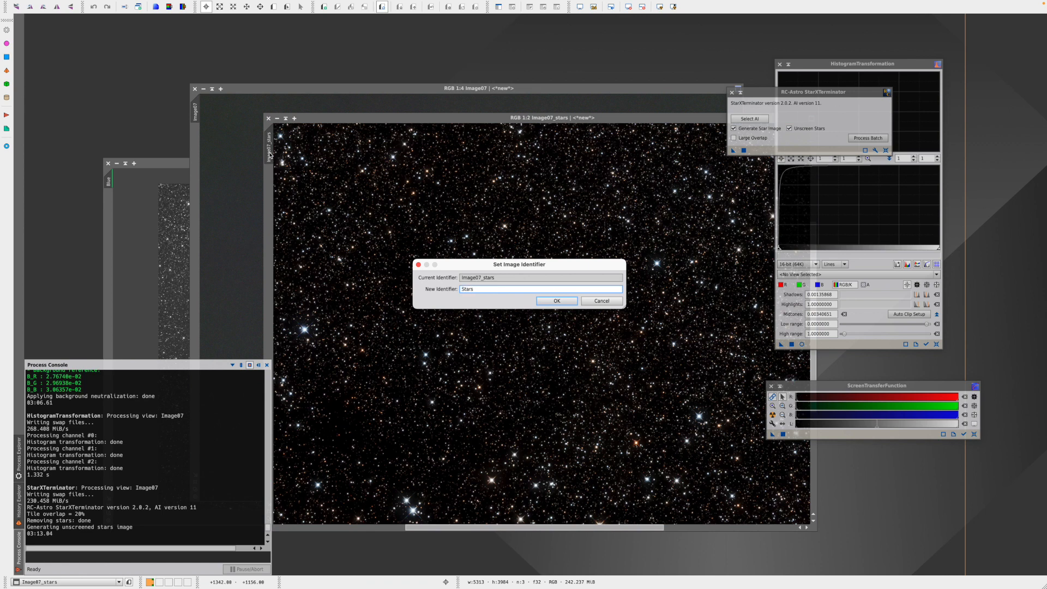
key("Return")
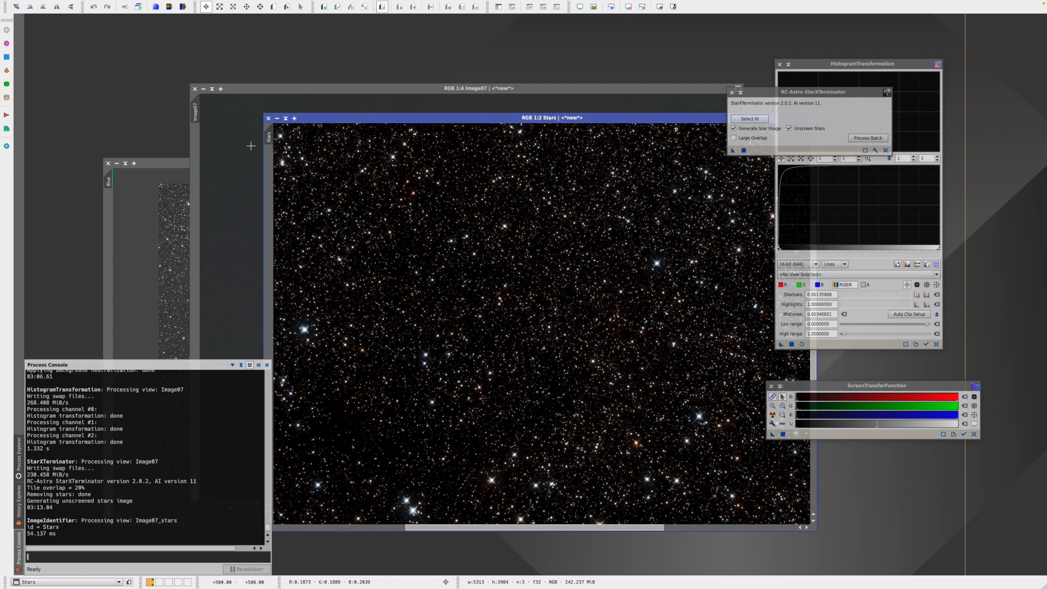
Close the starless RGB image without saving, collapse the Stars image to its title bar and park it out of the way.
left_click(262, 89)
left_click(195, 89)
left_click(555, 310)
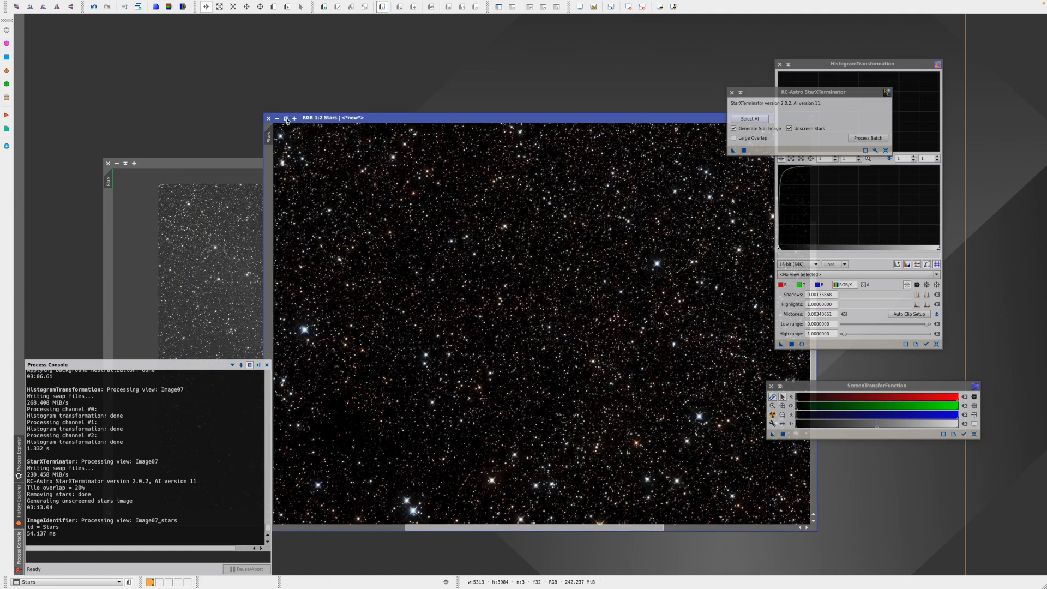
left_click(294, 119)
left_click_drag(548, 326, 98, 36)
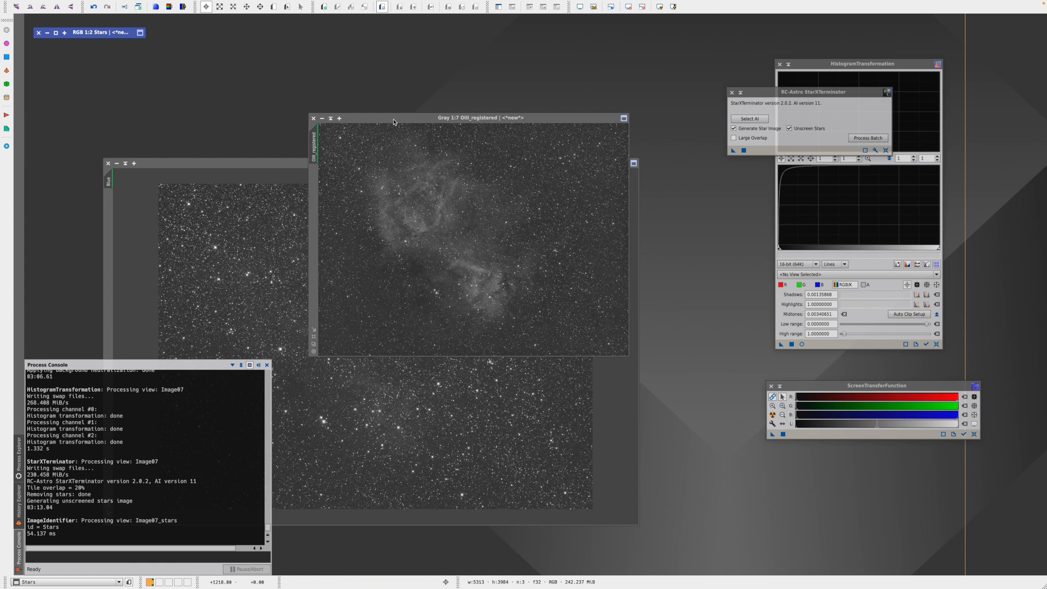
Rename the OIII_registered image identifier to OIII.
left_click_drag(384, 119, 368, 119)
double_click(299, 155)
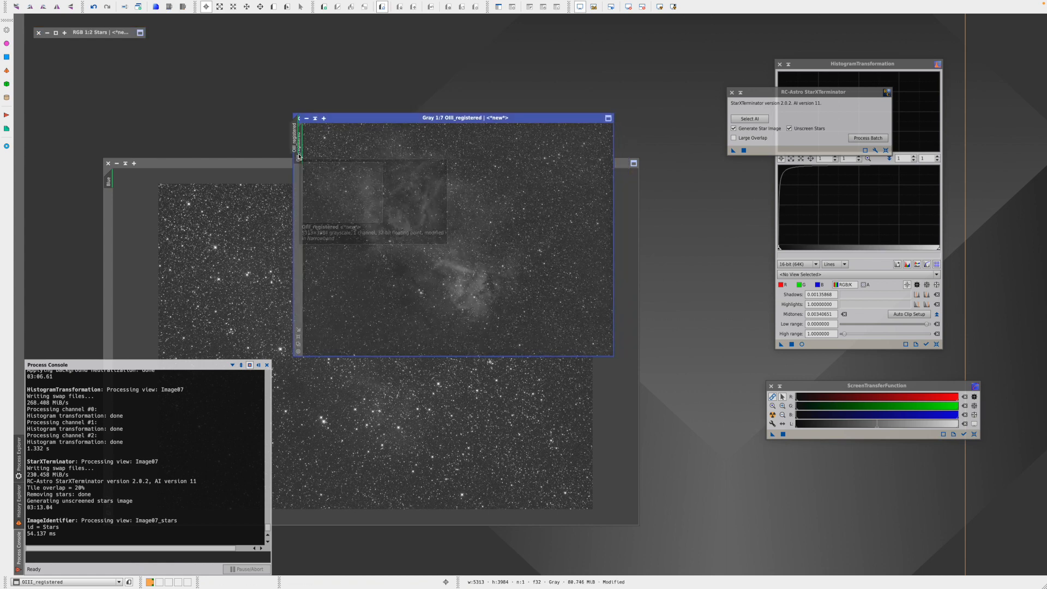
type("OIII")
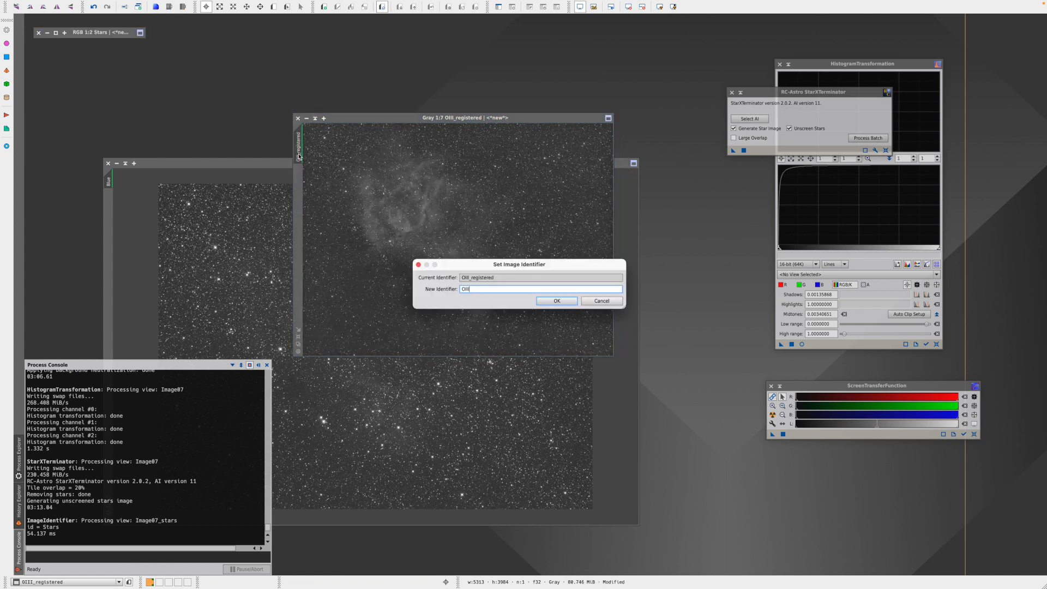
key("Return")
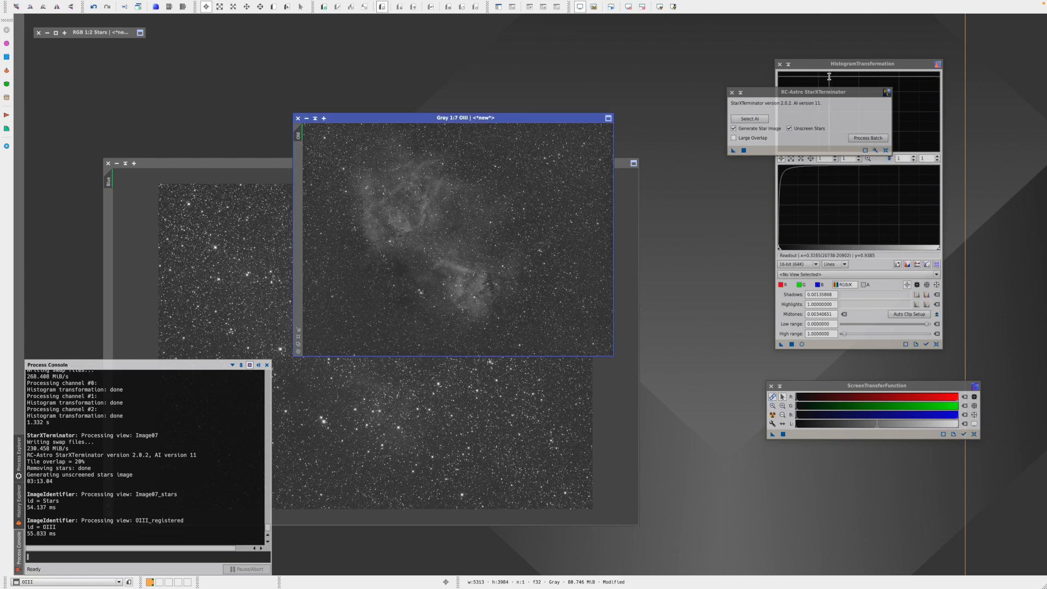
Reset HistogramTransformation, make it track the OIII view with a real-time preview, and disable OIII's screen stretch.
left_click(830, 76)
left_click(937, 344)
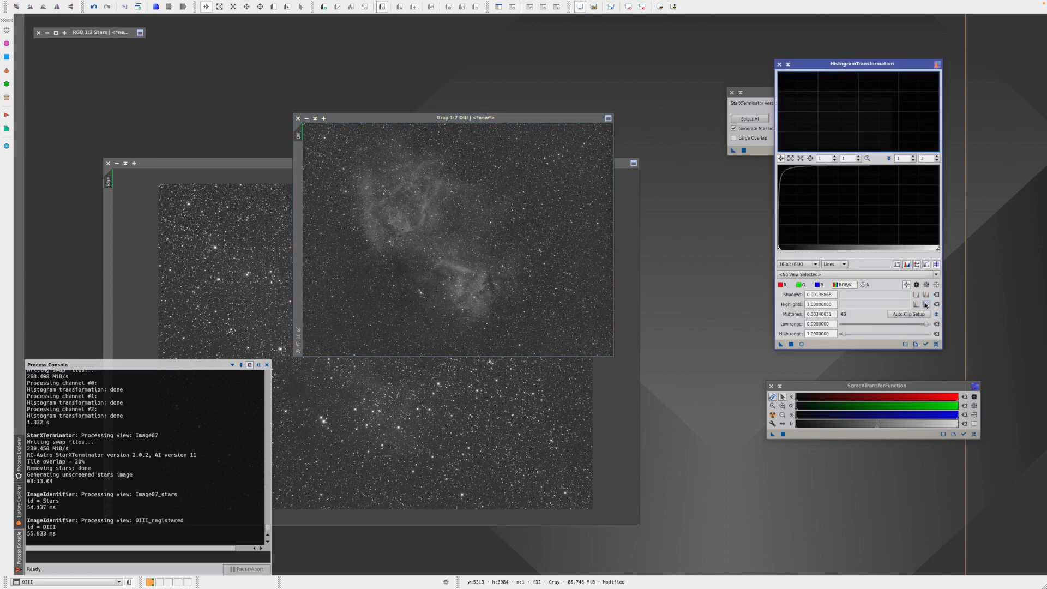
left_click(926, 344)
left_click(801, 344)
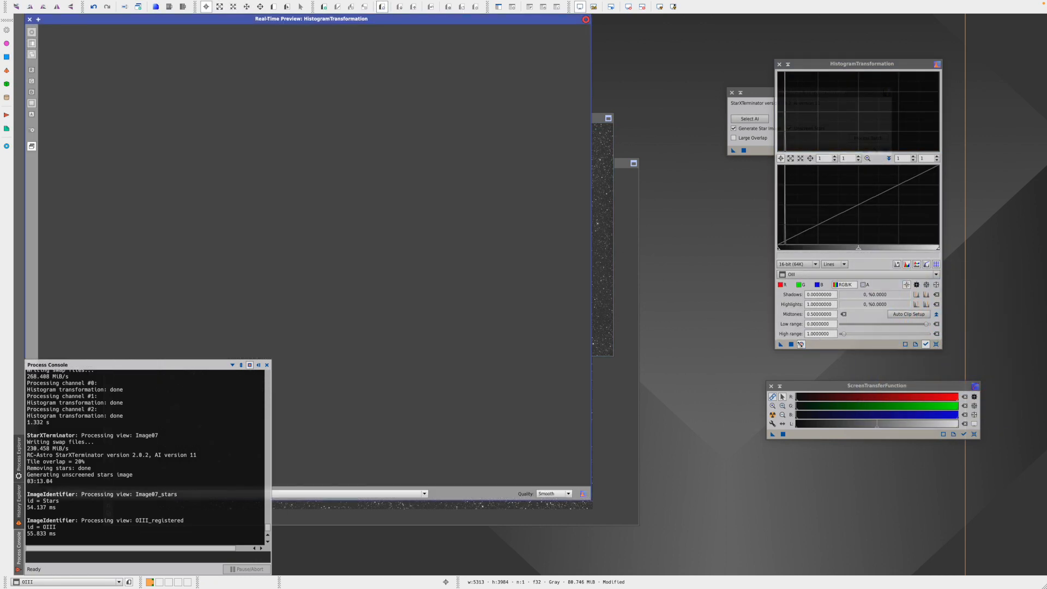
left_click_drag(445, 24, 550, 55)
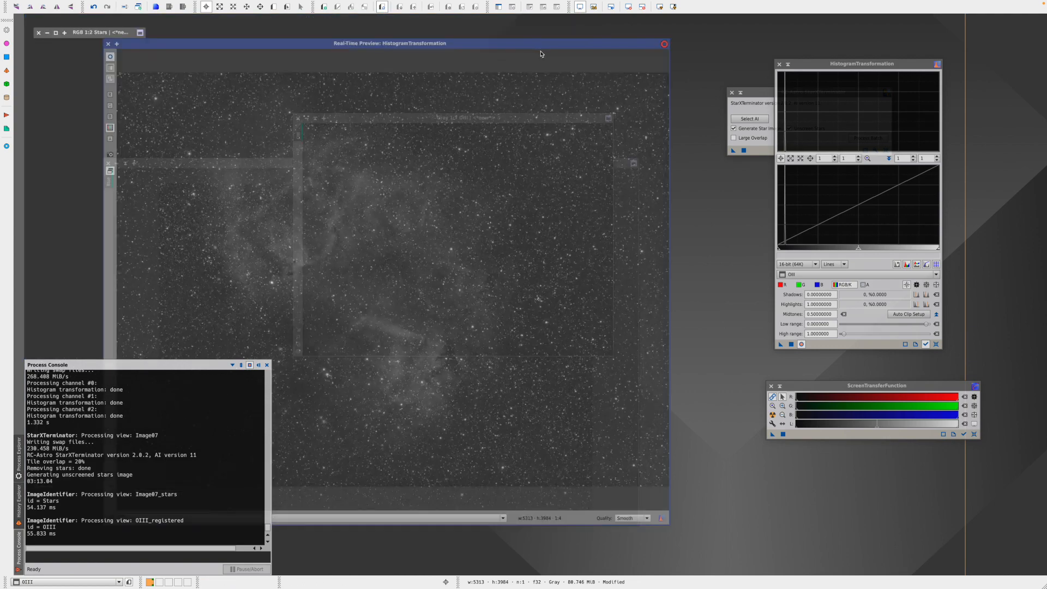
left_click(580, 8)
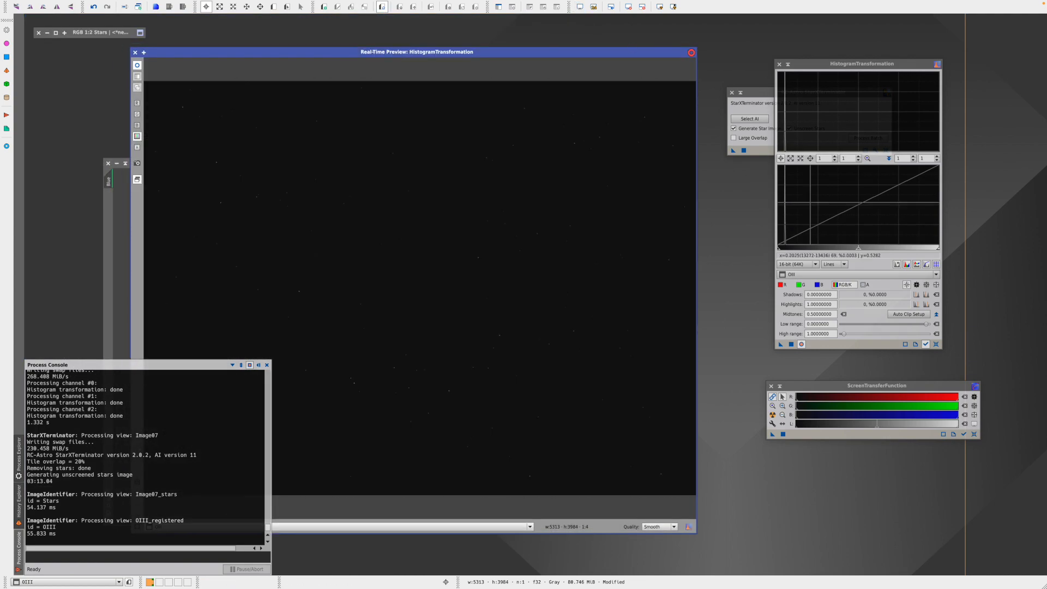
Apply two histogram stretches to OIII: shadows about 0.030 with midtones about 0.058, and shadows about 0.187 with midtones about 0.12.
left_click_drag(858, 252, 783, 251)
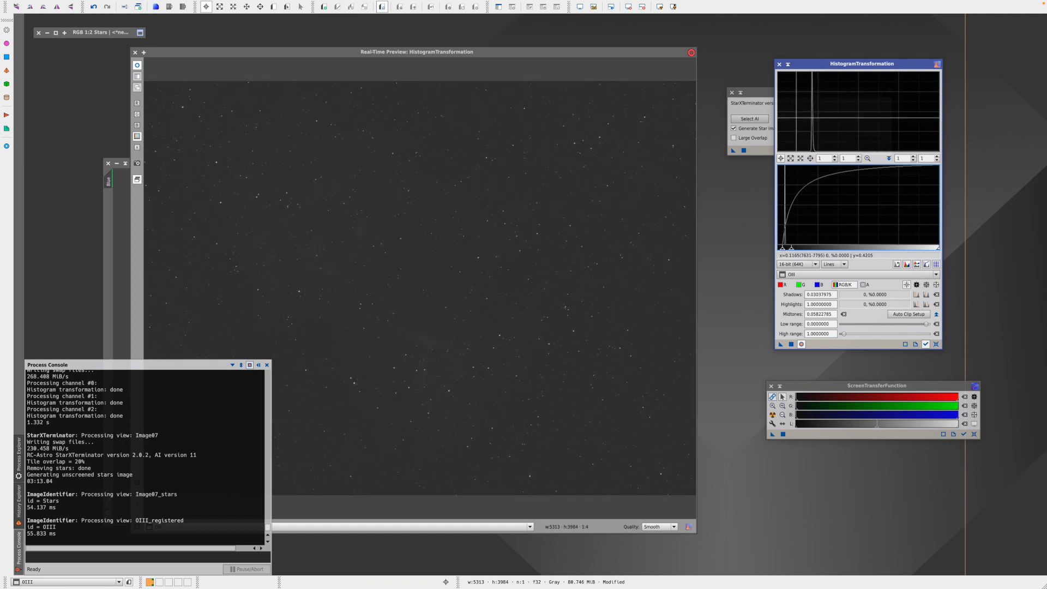
left_click(791, 344)
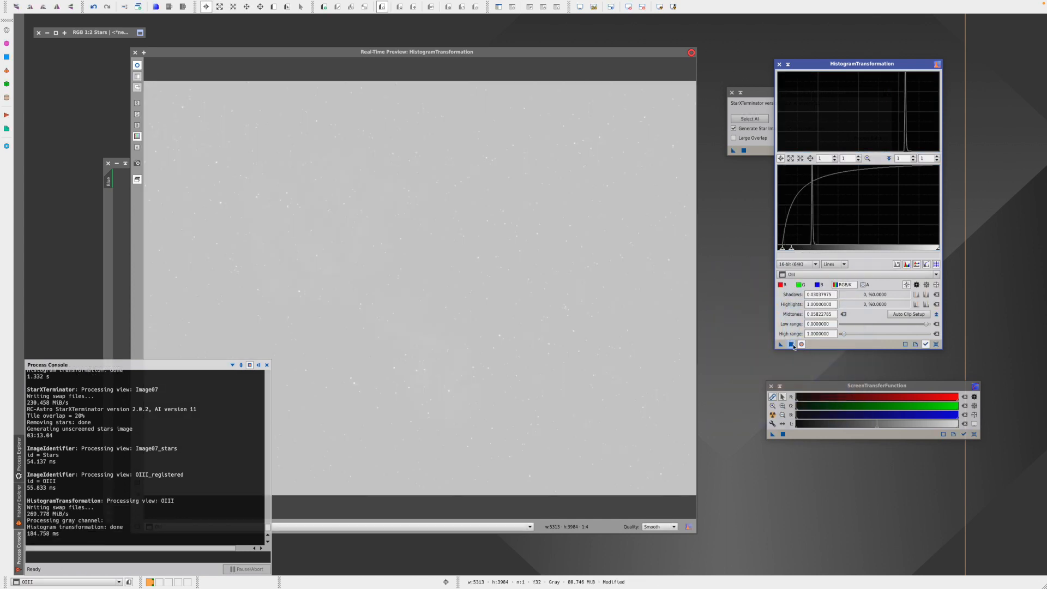
left_click_drag(793, 250, 809, 252)
left_click(791, 344)
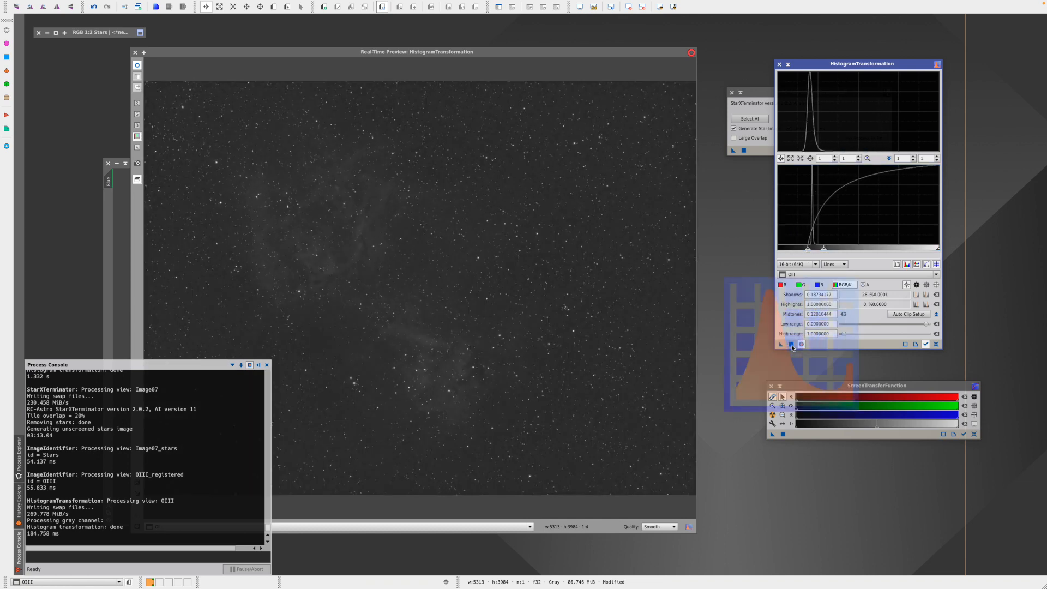
Apply a final OIII histogram stretch with shadows about 0.124 and midtones about 0.299, and close the real-time preview.
left_click_drag(827, 250, 798, 251)
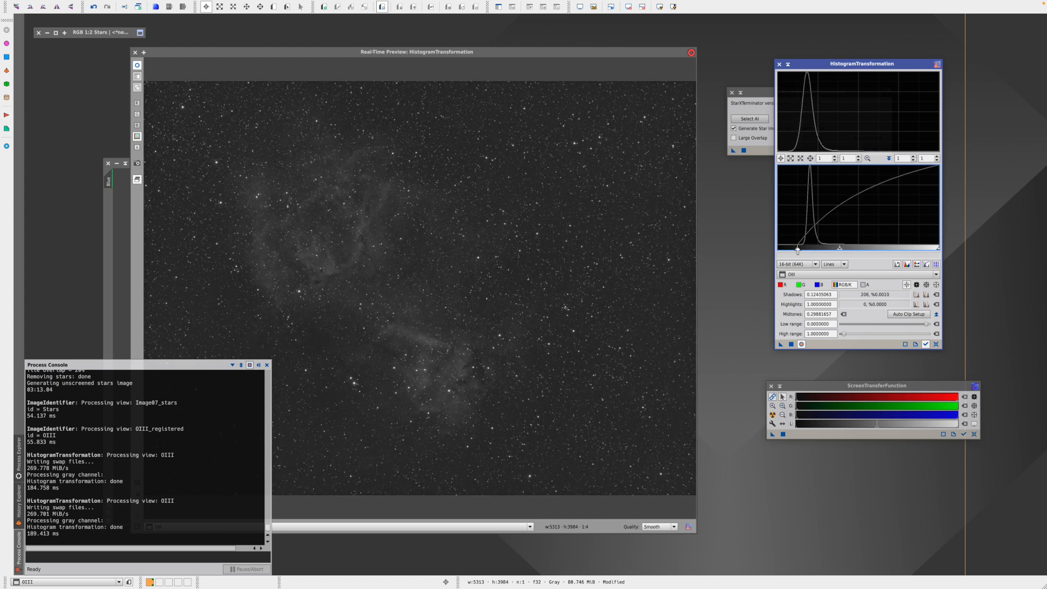
left_click(792, 345)
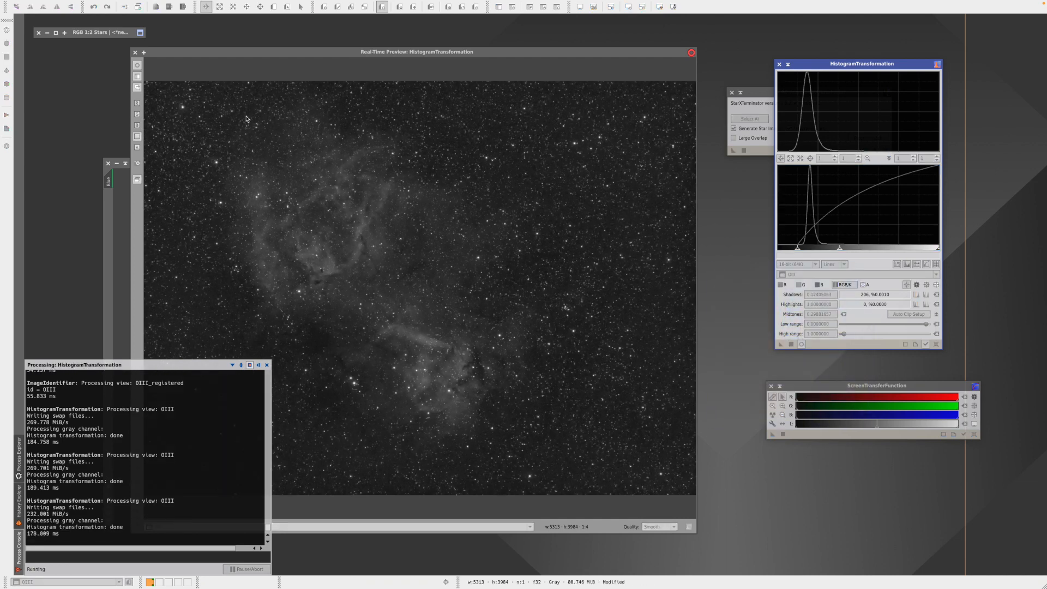
left_click(135, 52)
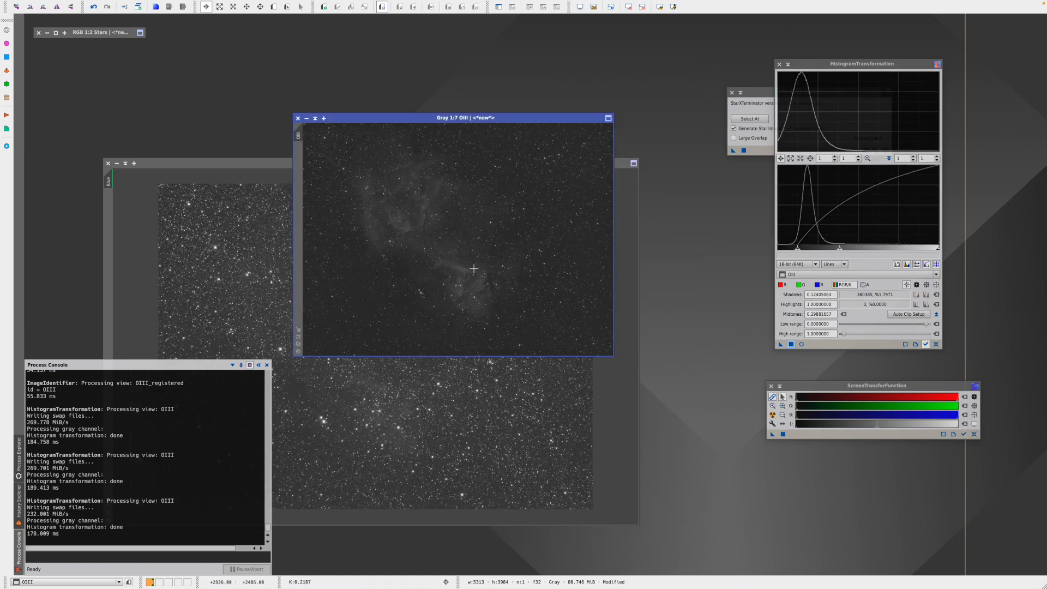
Move OIII aside, collapse the Blue image, and restore the Ha image beside the process windows.
left_click_drag(414, 118, 511, 57)
left_click(315, 164)
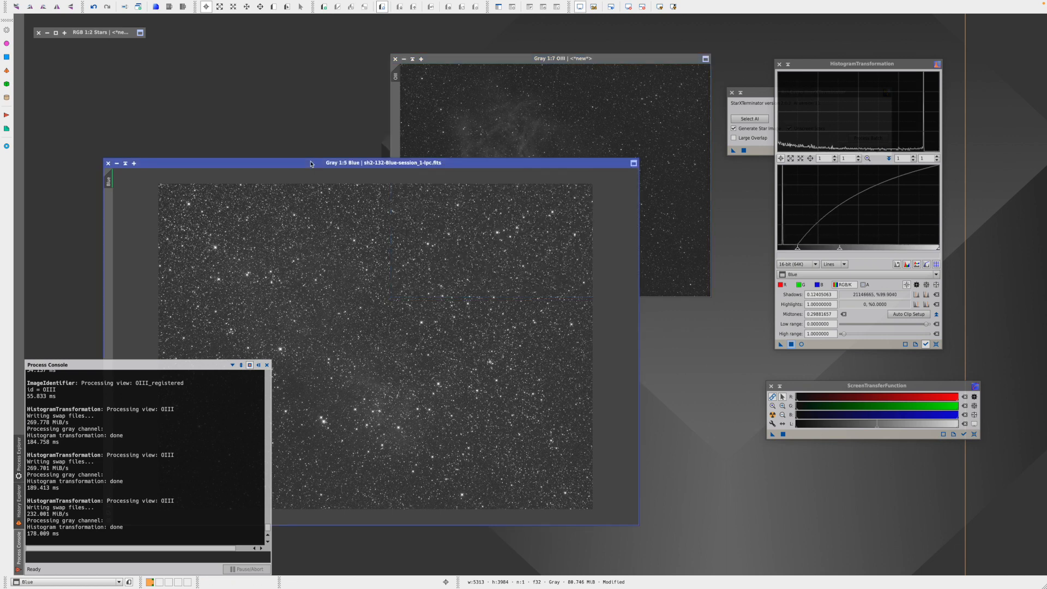
left_click(125, 164)
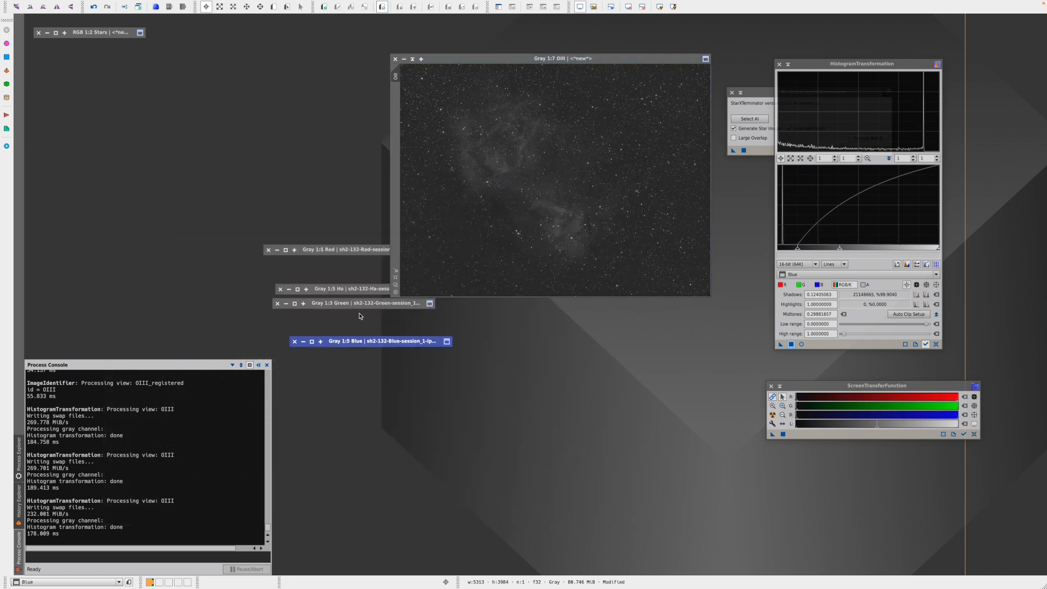
double_click(383, 288)
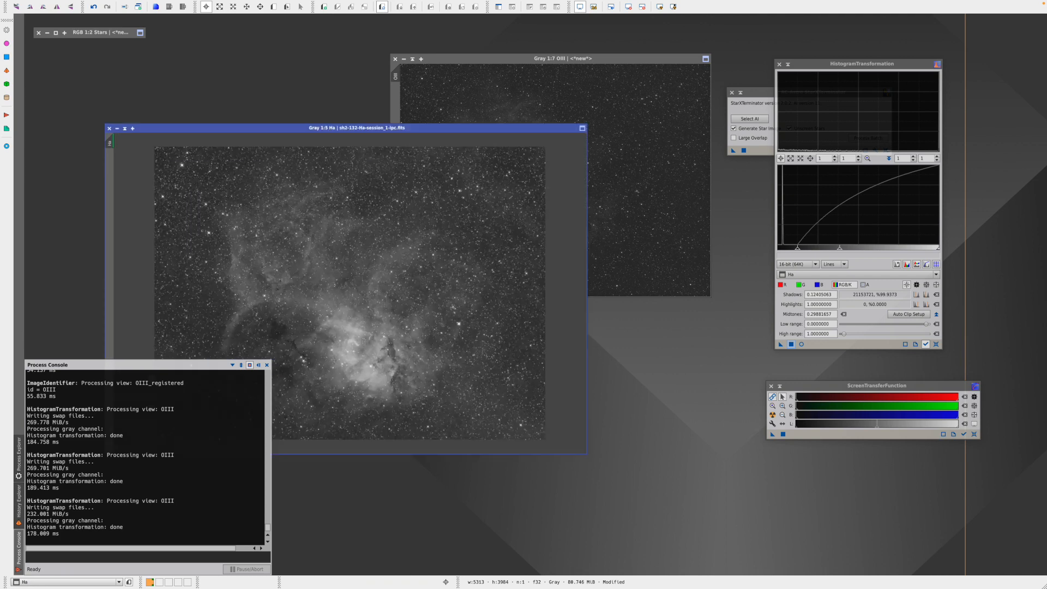
left_click_drag(385, 112, 494, 106)
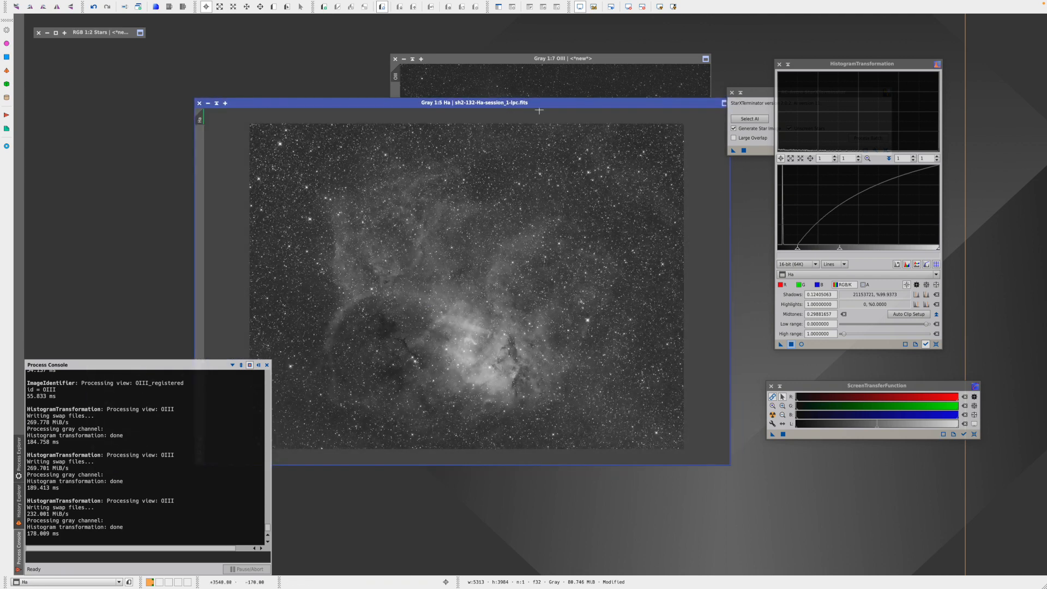
Reset HistogramTransformation, open its real-time preview for Ha, and disable Ha's screen stretch.
left_click(936, 344)
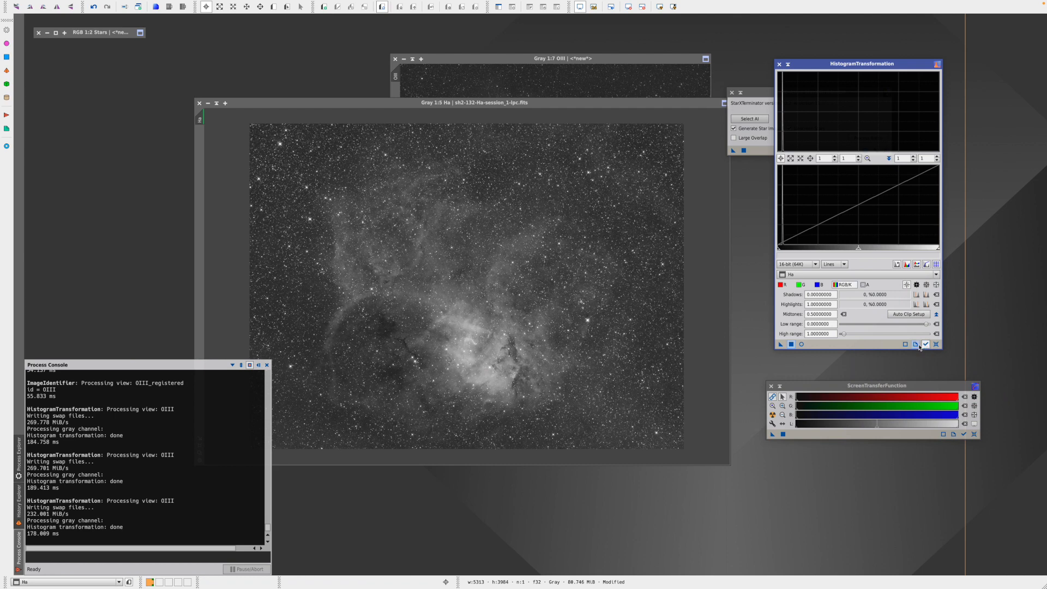
left_click(802, 344)
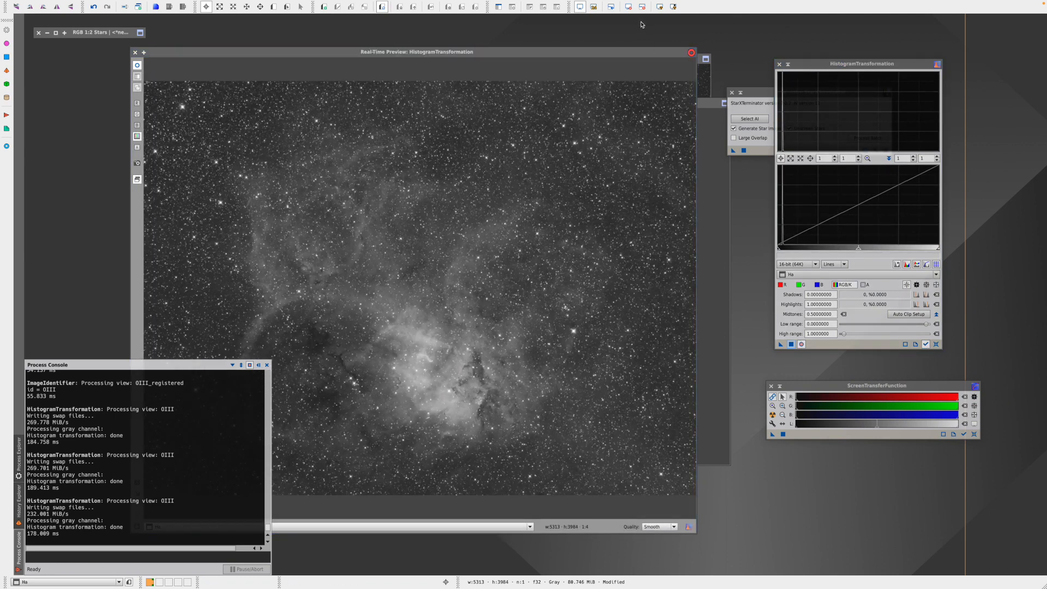
left_click(580, 7)
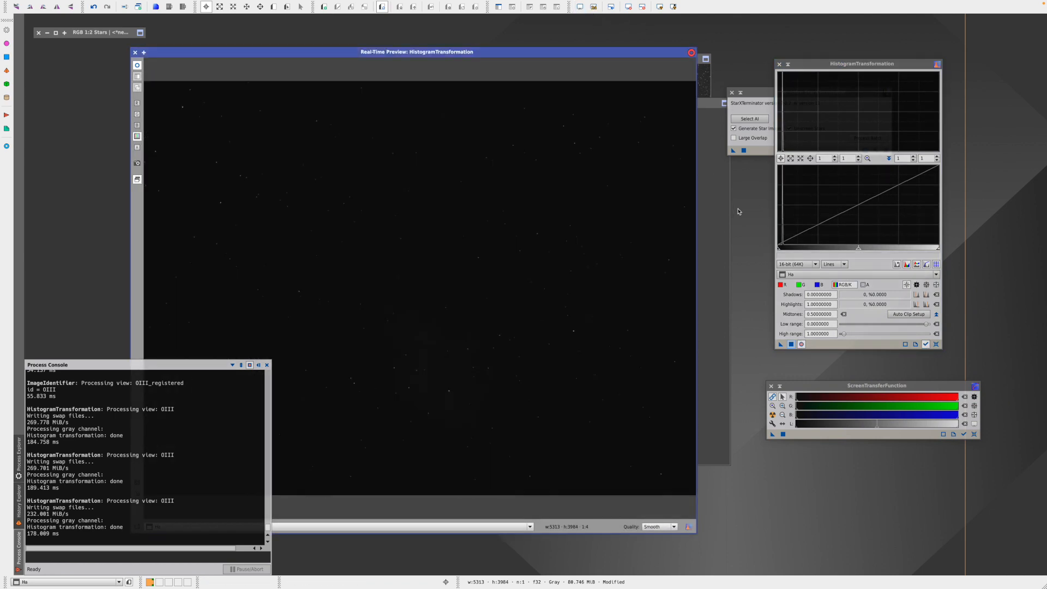
Apply two histogram stretches to Ha: shadows about 0.015 with midtones about 0.071, and shadows about 0.15 with midtones about 0.11.
left_click_drag(859, 249, 780, 251)
left_click(792, 344)
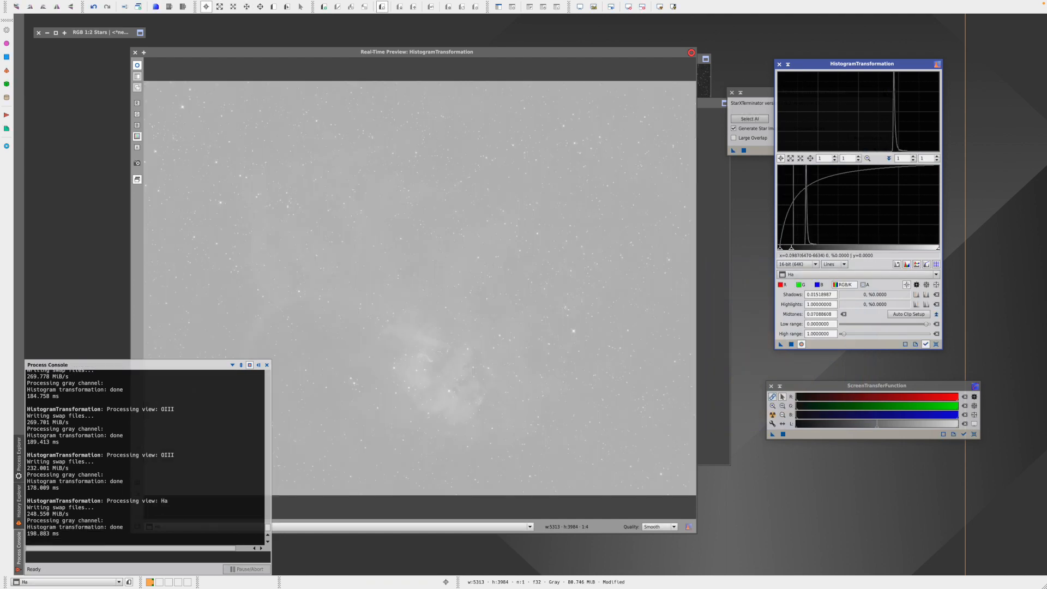
left_click_drag(780, 250, 819, 251)
left_click(792, 344)
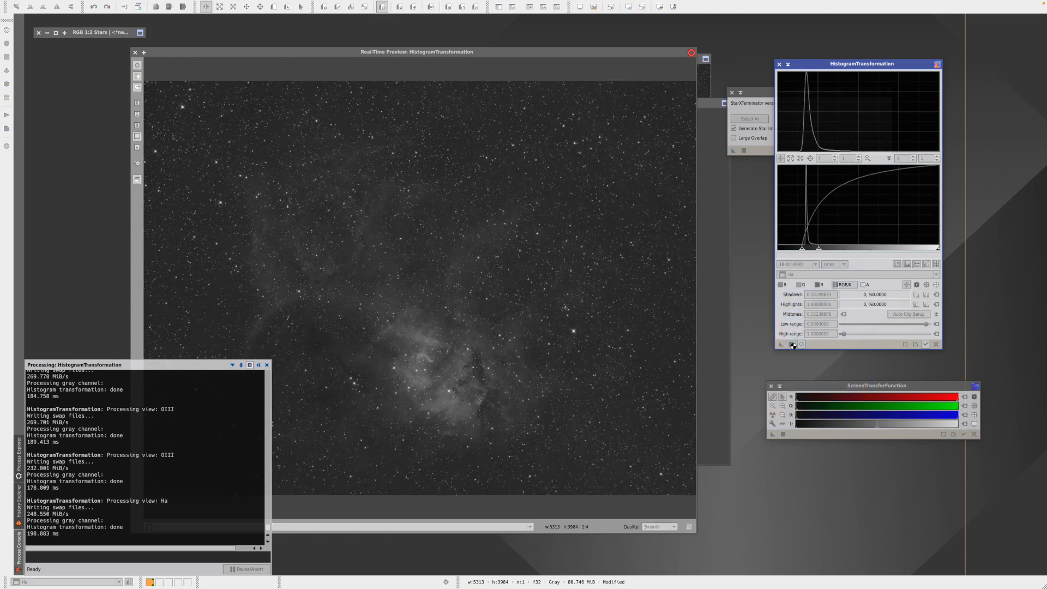
Apply a final Ha histogram stretch with shadows about 0.078 and midtones about 0.375, and close the real-time preview.
left_click_drag(819, 250, 845, 251)
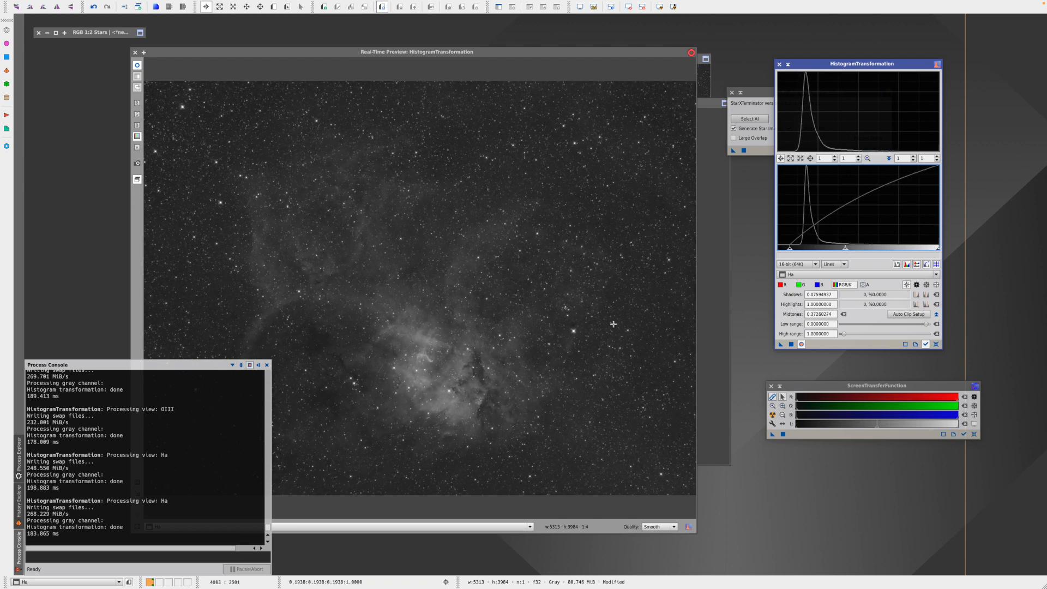
left_click_drag(845, 251, 846, 251)
left_click_drag(790, 251, 790, 251)
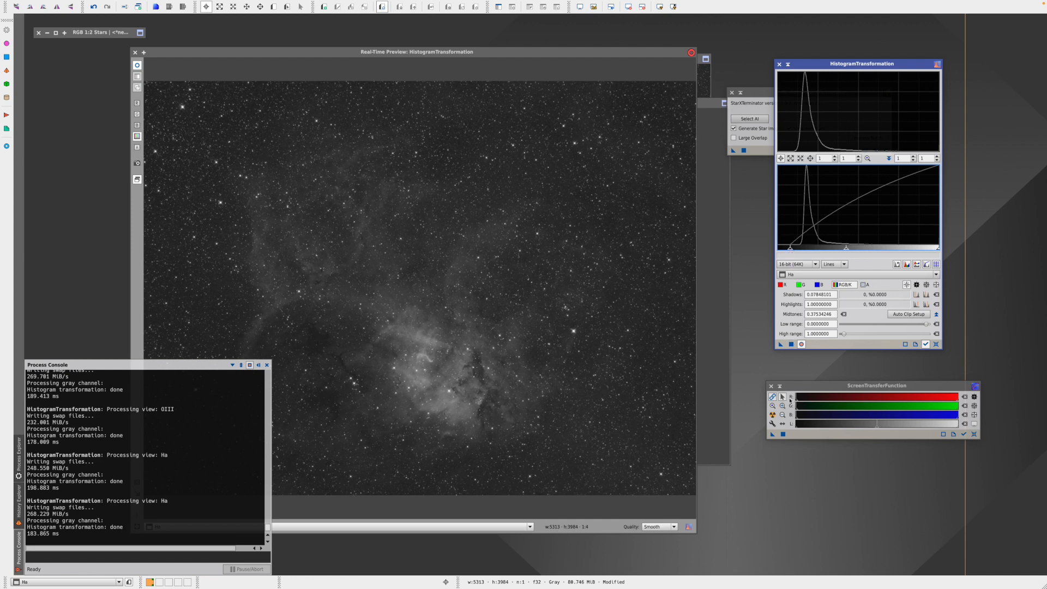
left_click(791, 344)
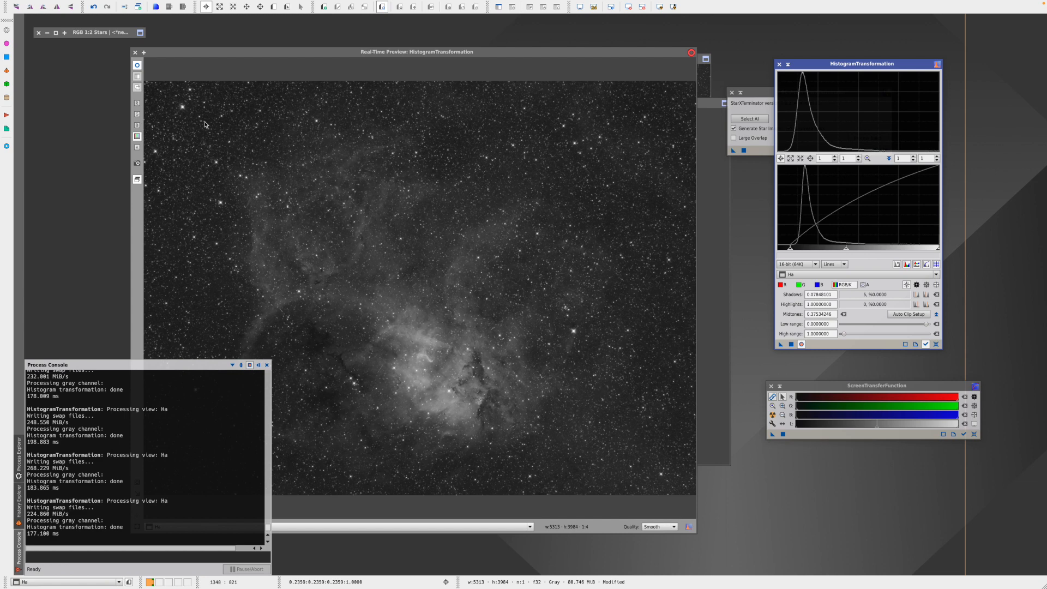
left_click(135, 52)
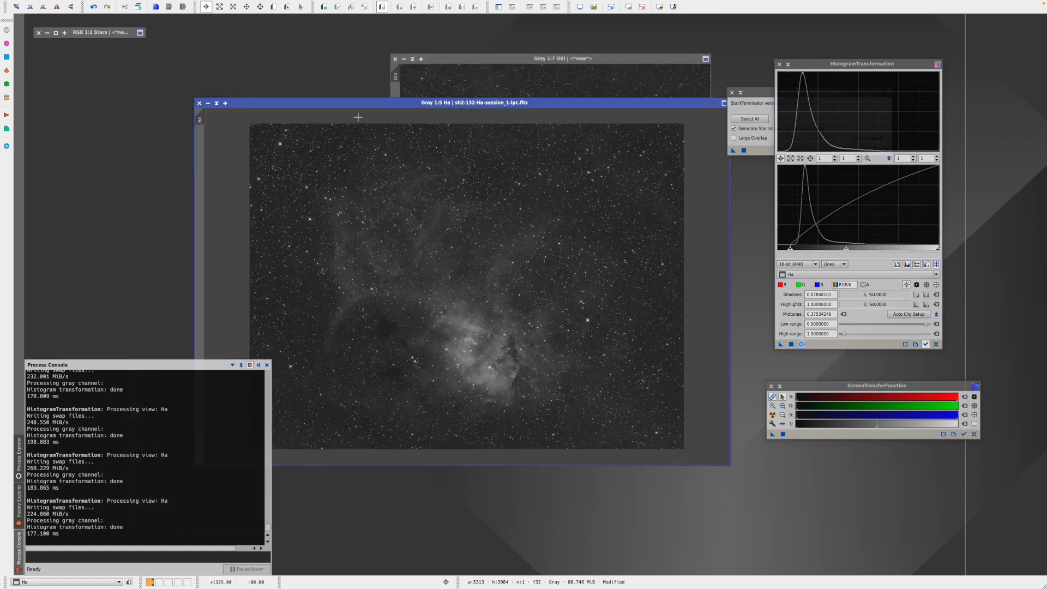
Arrange the Ha, OIII and StarXTerminator windows, turn off Generate Star Image, and run StarXTerminator on OIII.
left_click_drag(418, 103, 398, 103)
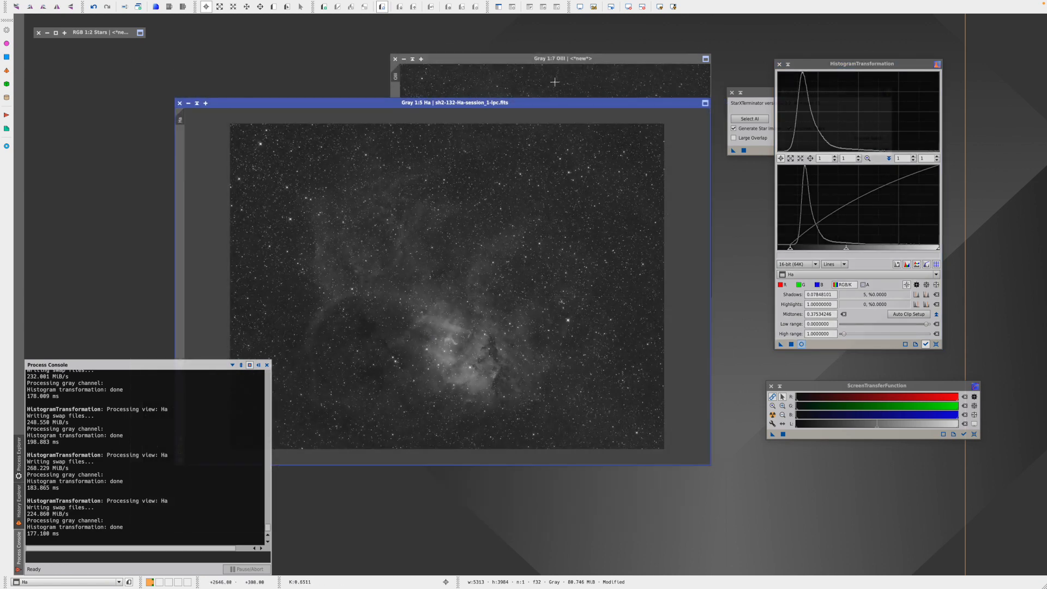
left_click(498, 57)
left_click_drag(517, 62, 473, 72)
left_click(765, 93)
left_click_drag(766, 95, 767, 108)
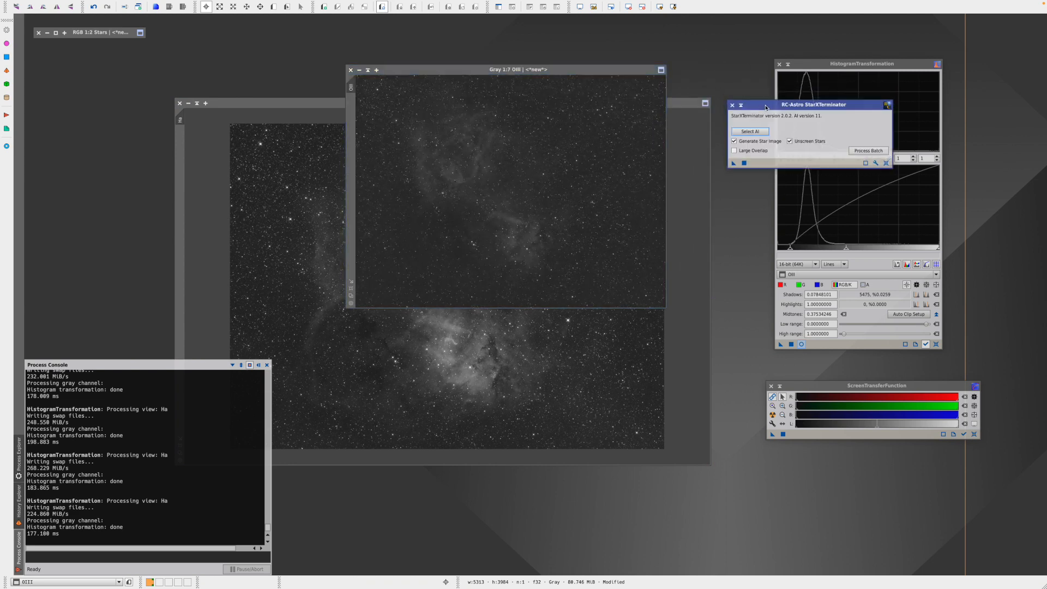
left_click(746, 143)
left_click_drag(735, 163, 512, 169)
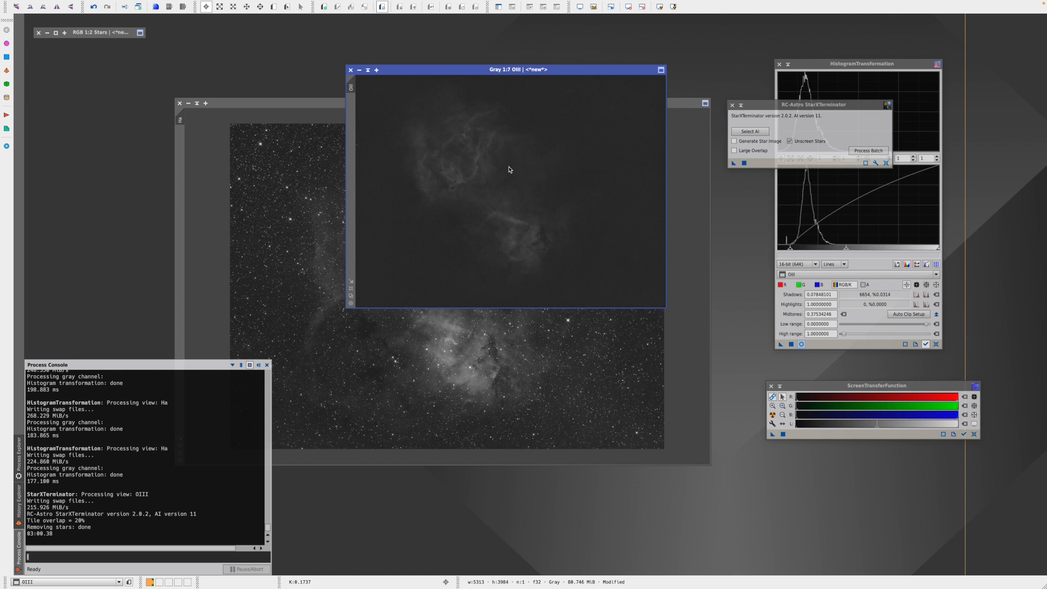
Run StarXTerminator on the Ha image to remove its stars.
left_click(326, 105)
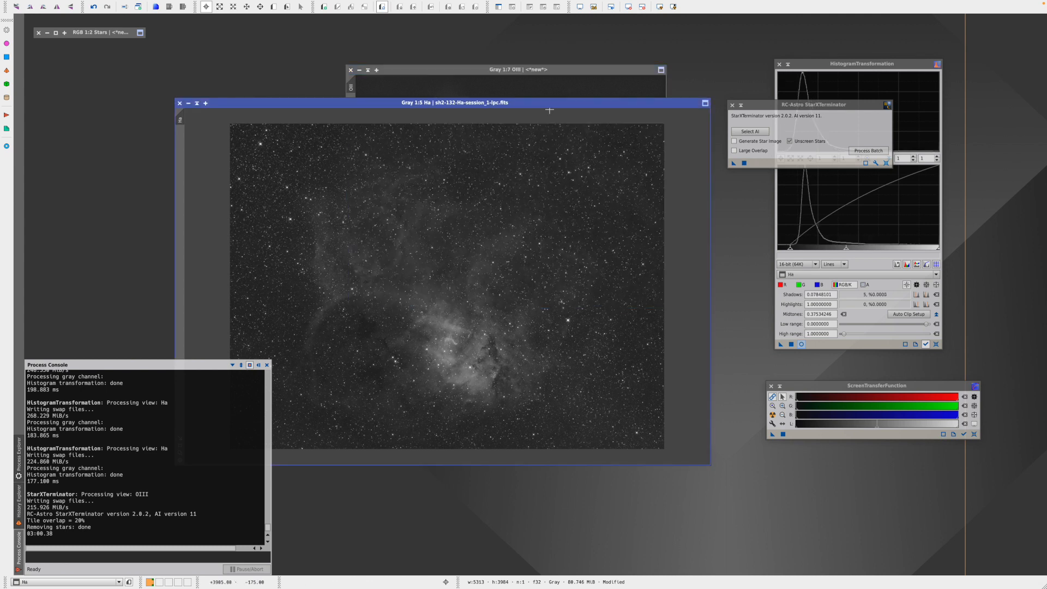
left_click_drag(734, 164, 447, 253)
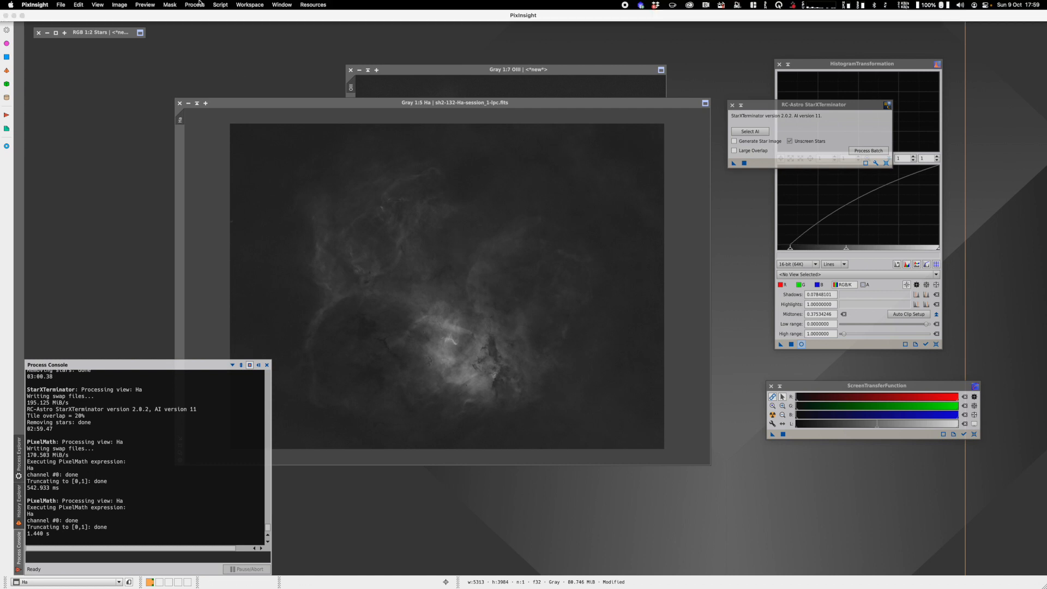
Open PixelMath and set separate channel expressions: Ha for red, OIII for green and OIII for blue.
left_click(195, 5)
mouse_move(203, 19)
scroll(344, 164, "down", 5)
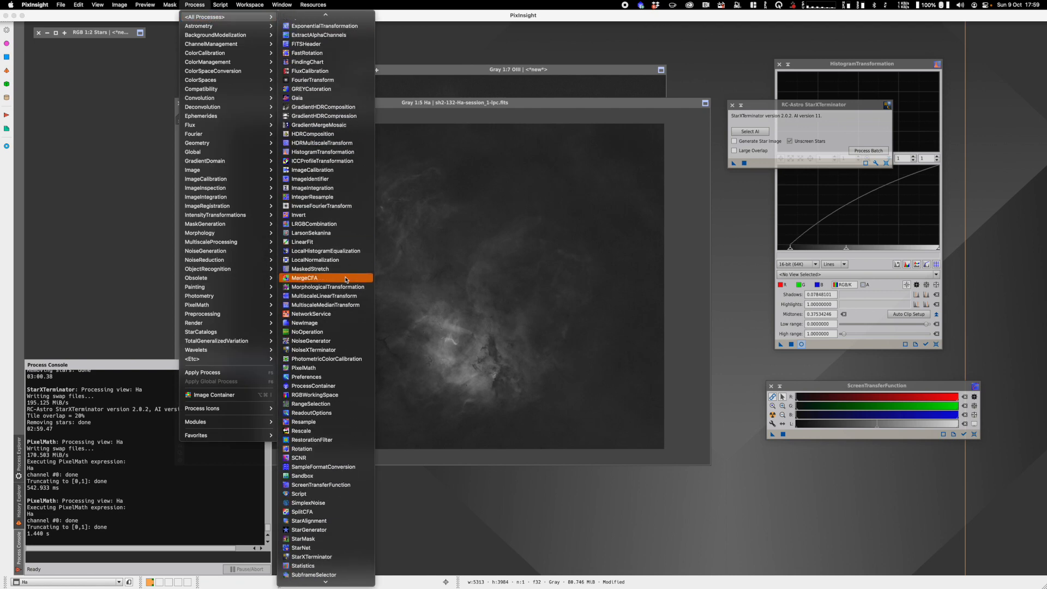
left_click(334, 368)
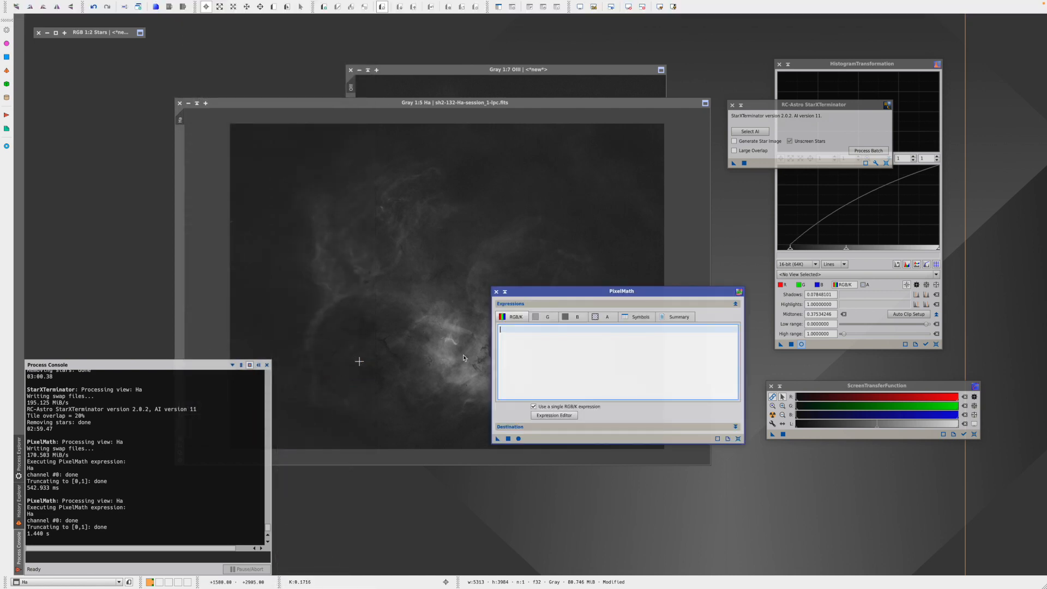
left_click(574, 408)
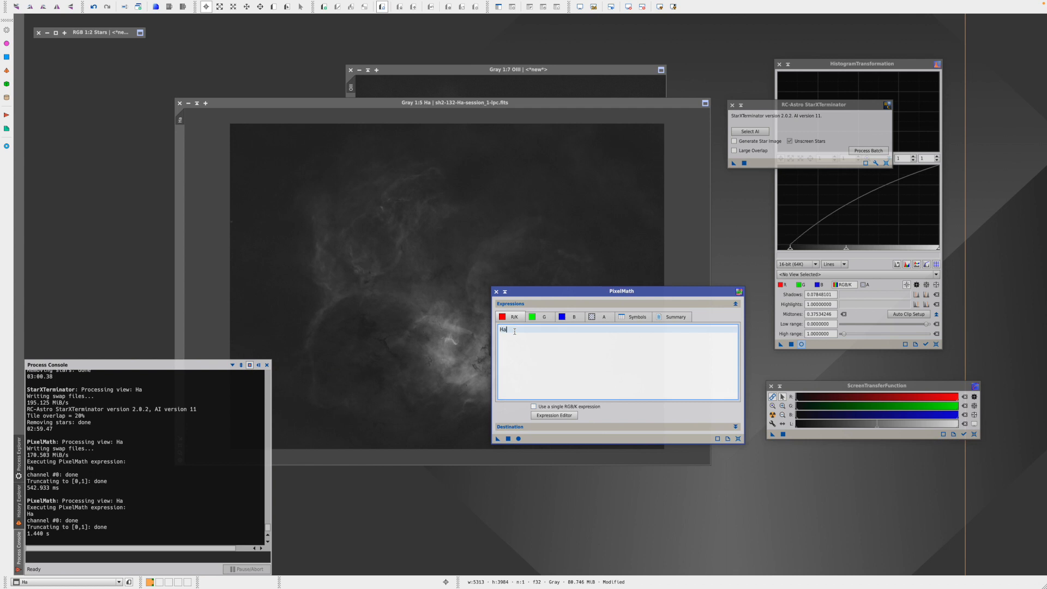
left_click(542, 318)
left_click(574, 323)
Set the PixelMath destination to a new image in RGB Color and run the channel combination.
left_click(579, 427)
left_click_drag(626, 293, 628, 225)
left_click(541, 434)
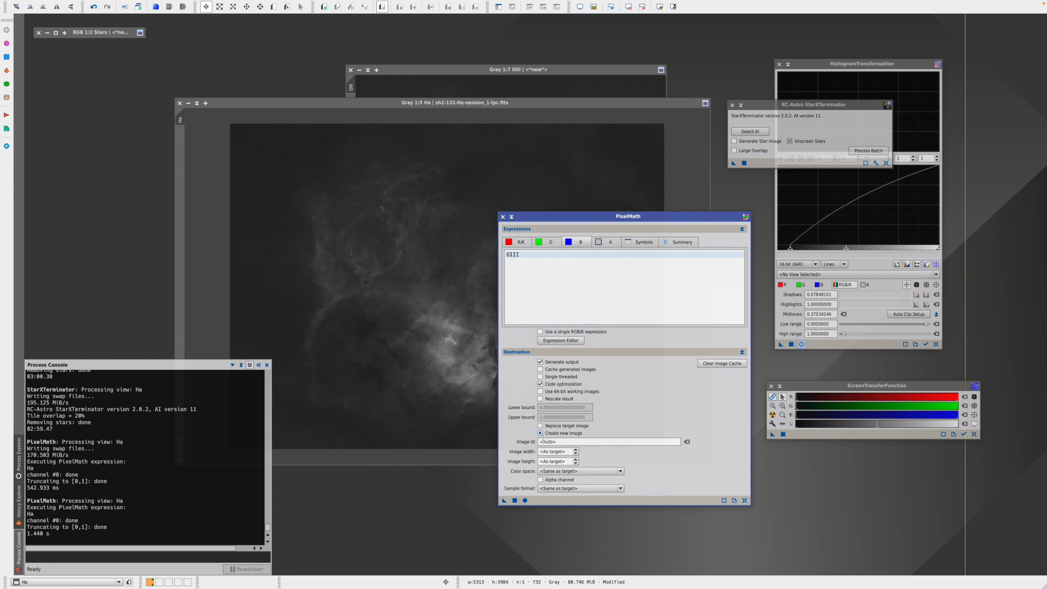
left_click(598, 472)
left_click(583, 486)
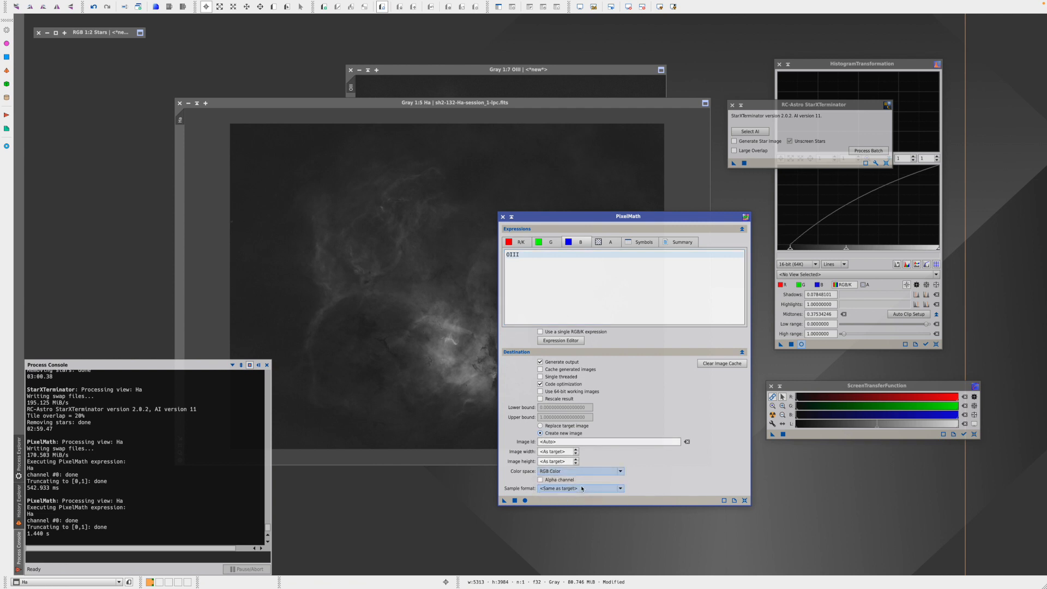
left_click(516, 500)
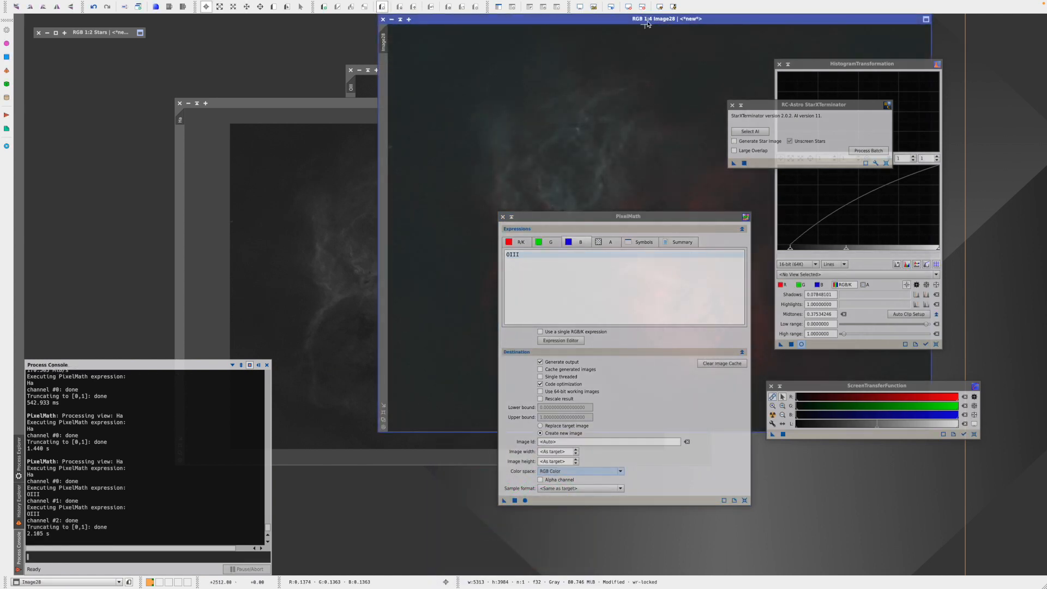
Close the process console and the combined colour image, and bring the OIII image forward in clear space.
left_click_drag(619, 22, 283, 72)
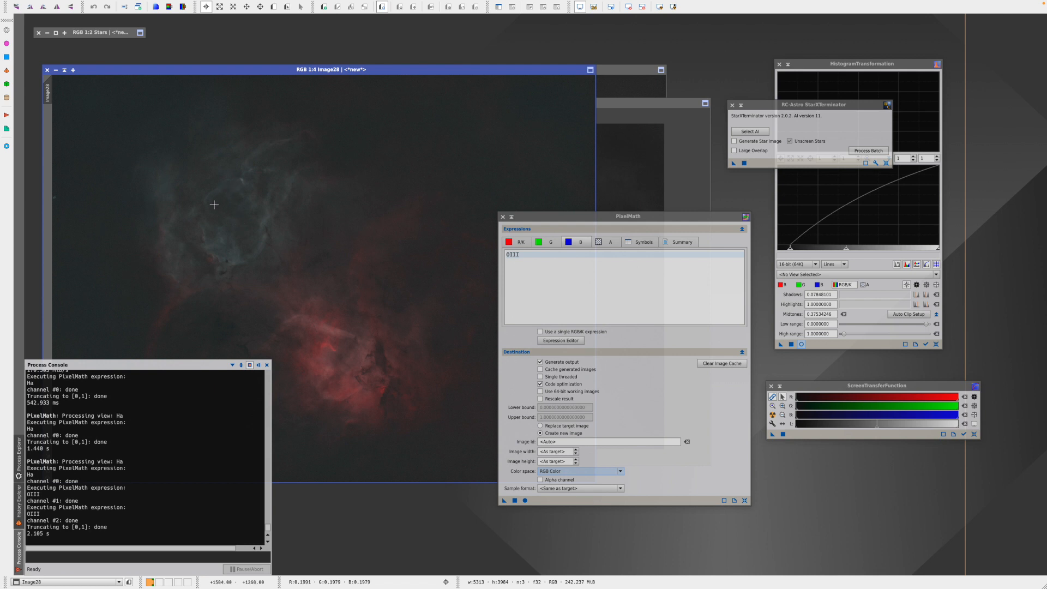
left_click(267, 365)
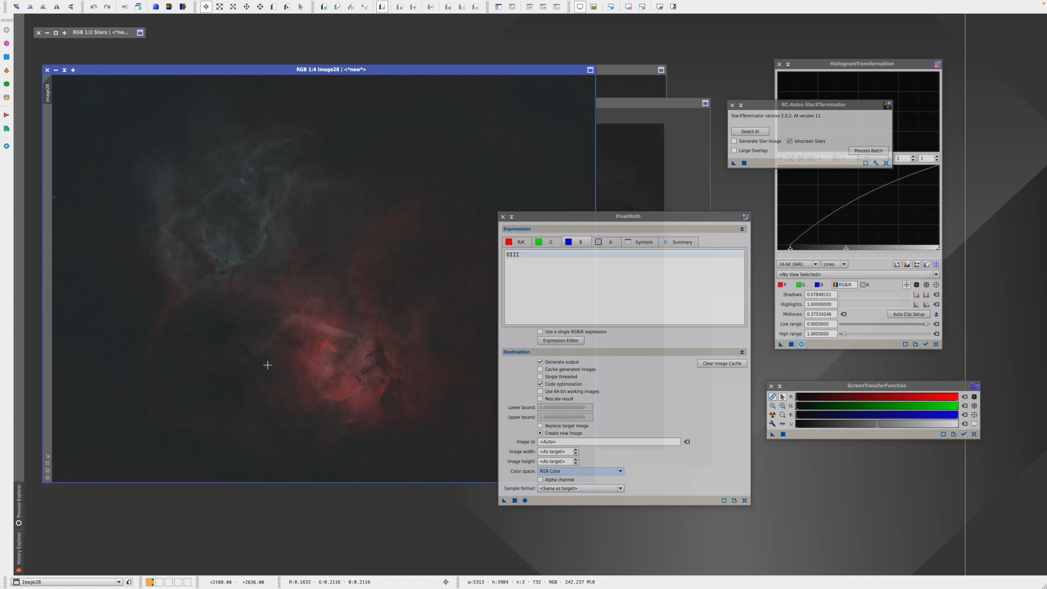
left_click(47, 71)
left_click(439, 71)
left_click_drag(469, 70, 221, 97)
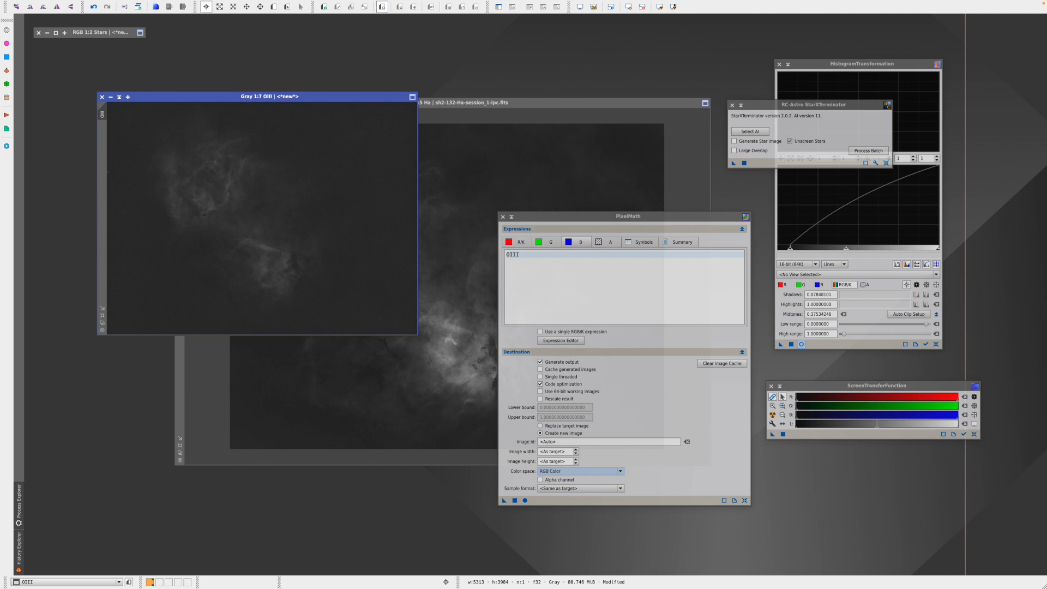
Open CurvesTransformation with a real-time preview of OIII, and arrange the Curves and PixelMath windows clear of the preview.
mouse_move(233, 3)
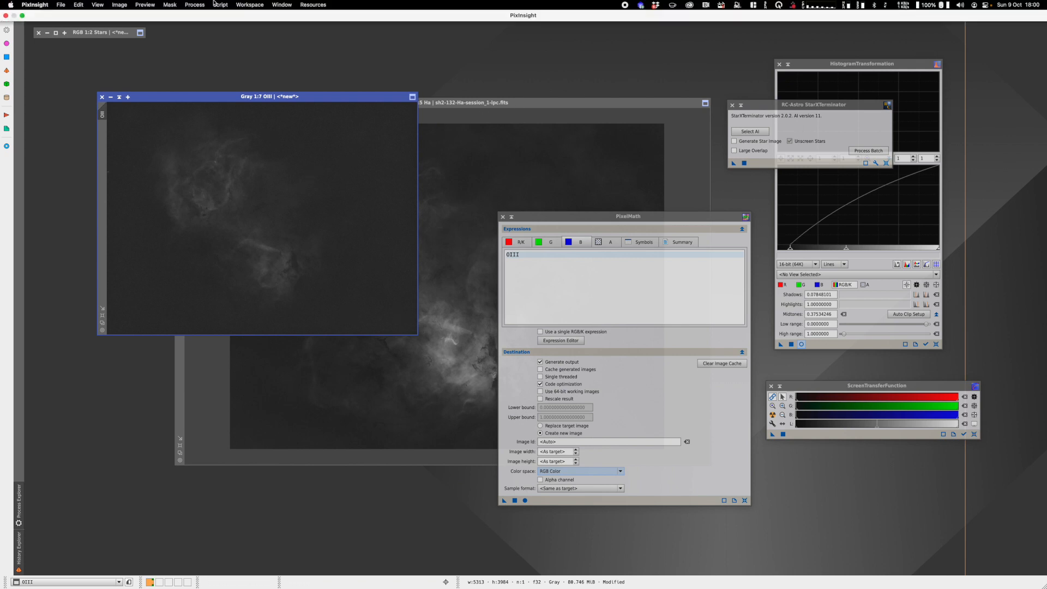
left_click(192, 4)
mouse_move(213, 17)
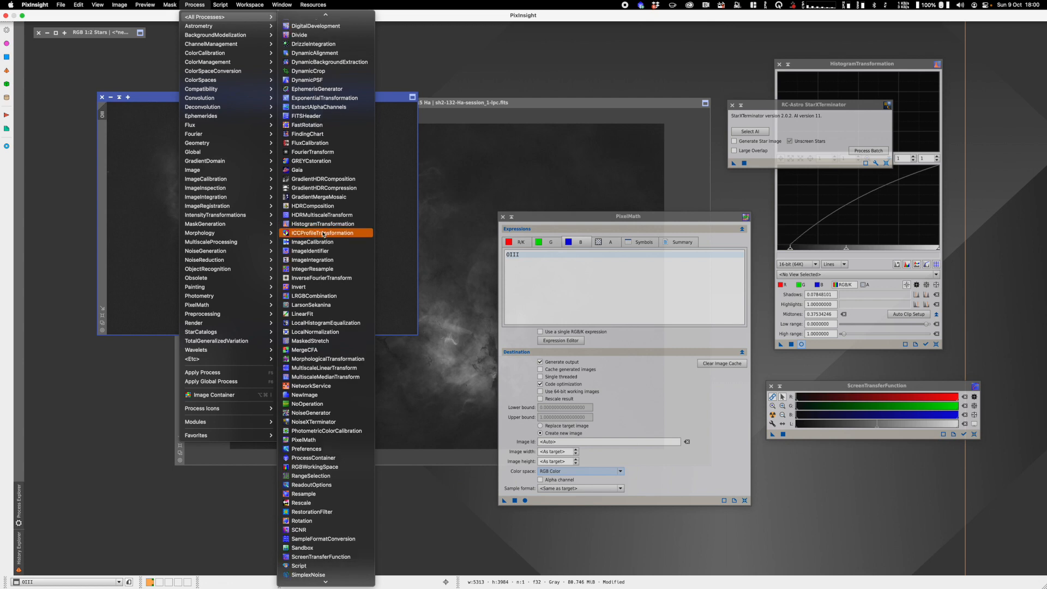
scroll(324, 175, "up", 5)
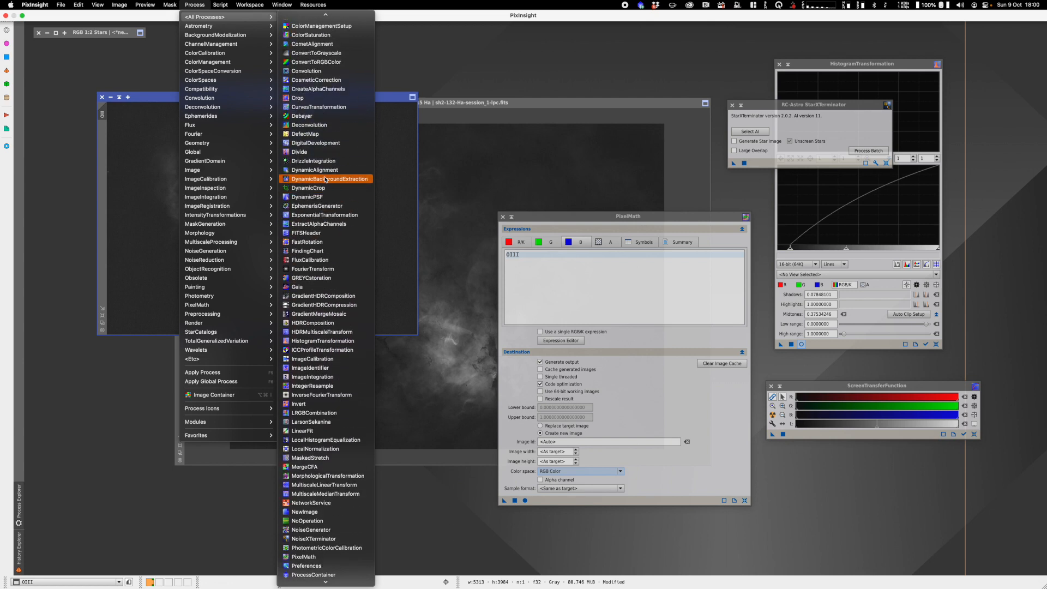
left_click(324, 109)
left_click_drag(813, 113, 530, 79)
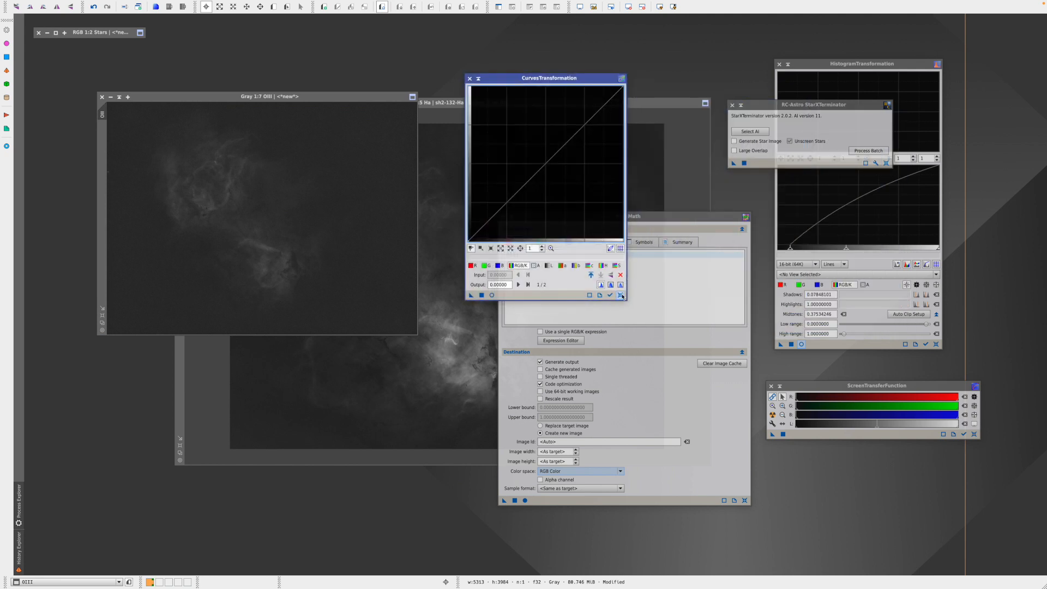
left_click(491, 295)
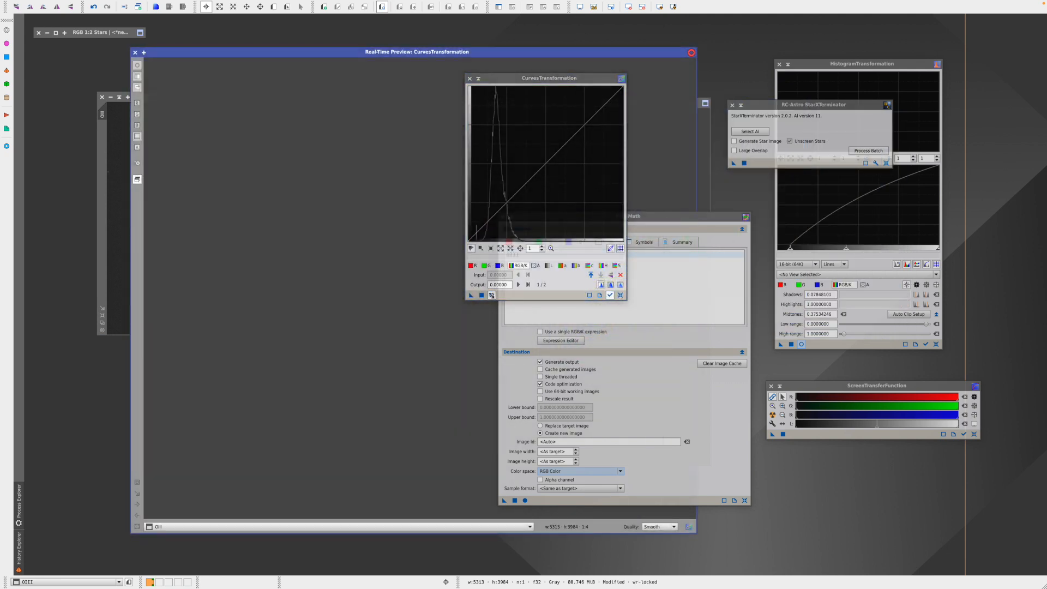
left_click_drag(550, 78, 820, 173)
left_click_drag(627, 217, 851, 253)
left_click(784, 174)
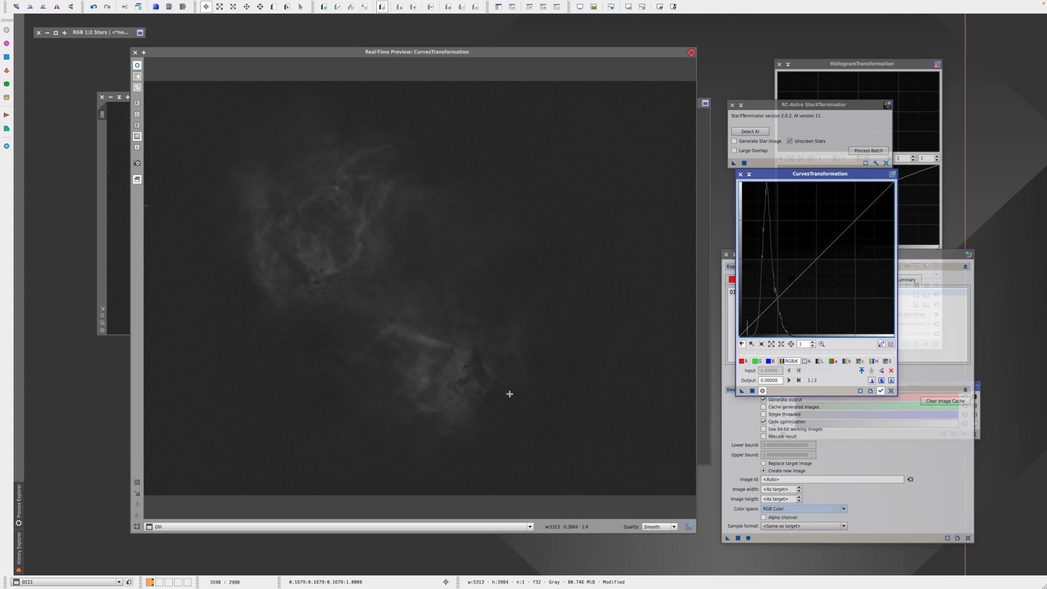
Apply a contrast curve to OIII with points at input 0.20, output about 0.19 and input about 0.453, output about 0.518.
left_click_drag(458, 422, 453, 415)
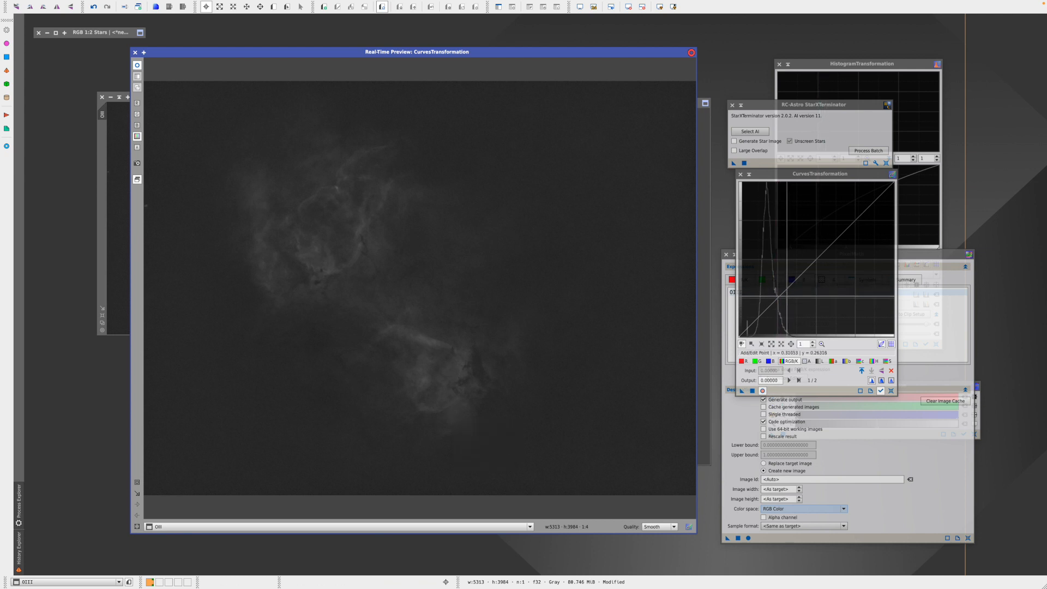
mouse_move(465, 425)
left_mouse_down()
mouse_move(455, 431)
mouse_move(455, 420)
mouse_move(465, 426)
left_mouse_up()
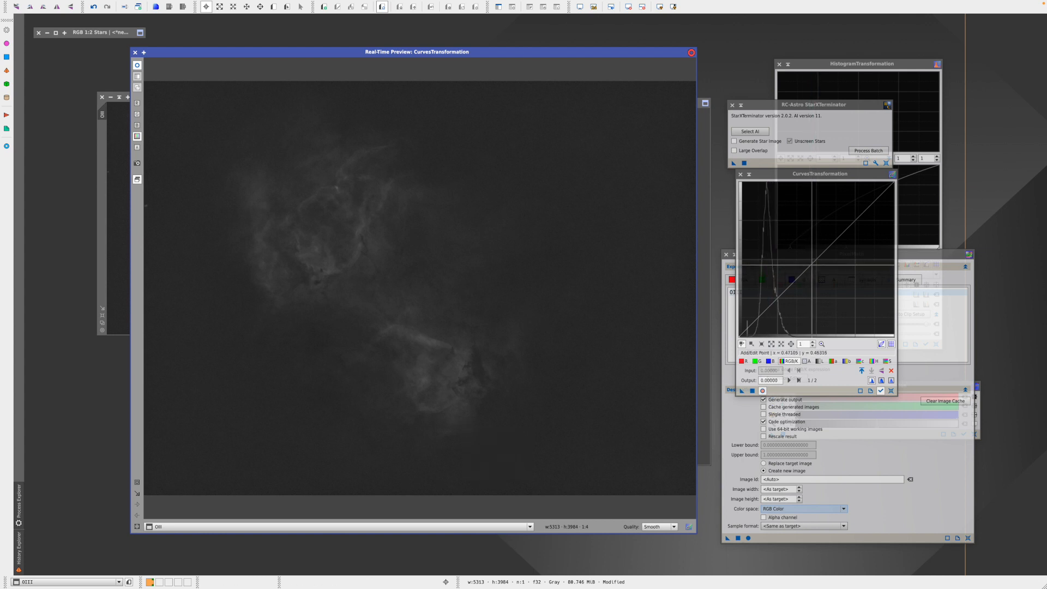
left_click(810, 255)
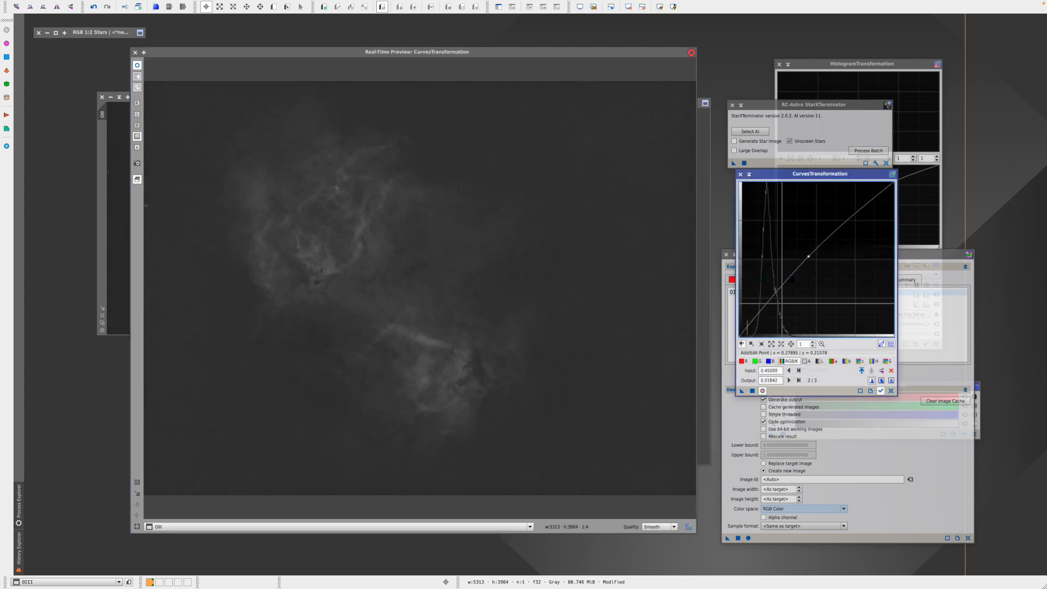
left_click(770, 306)
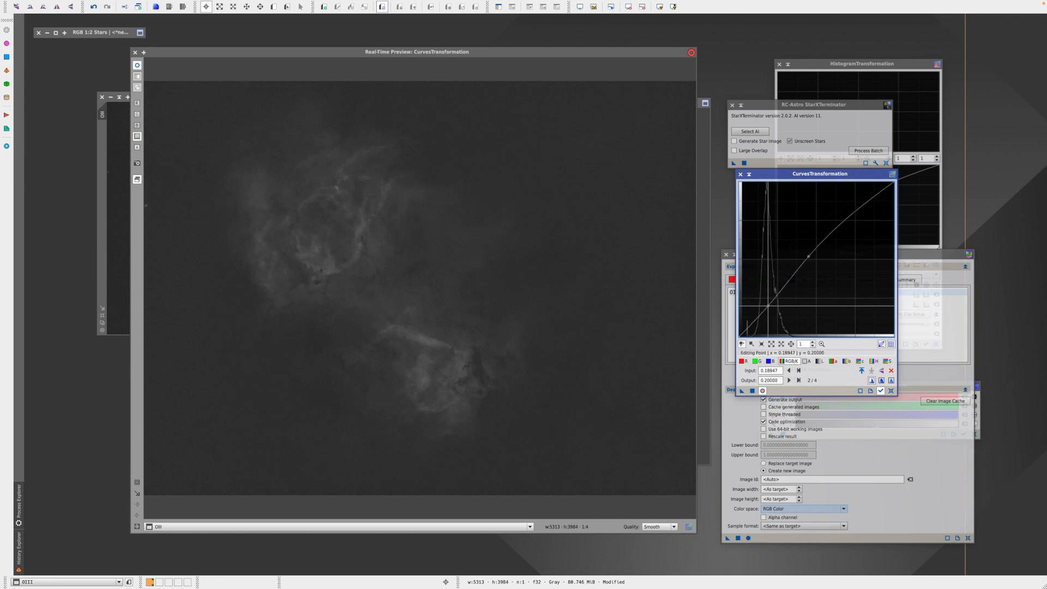
left_click_drag(769, 306, 770, 308)
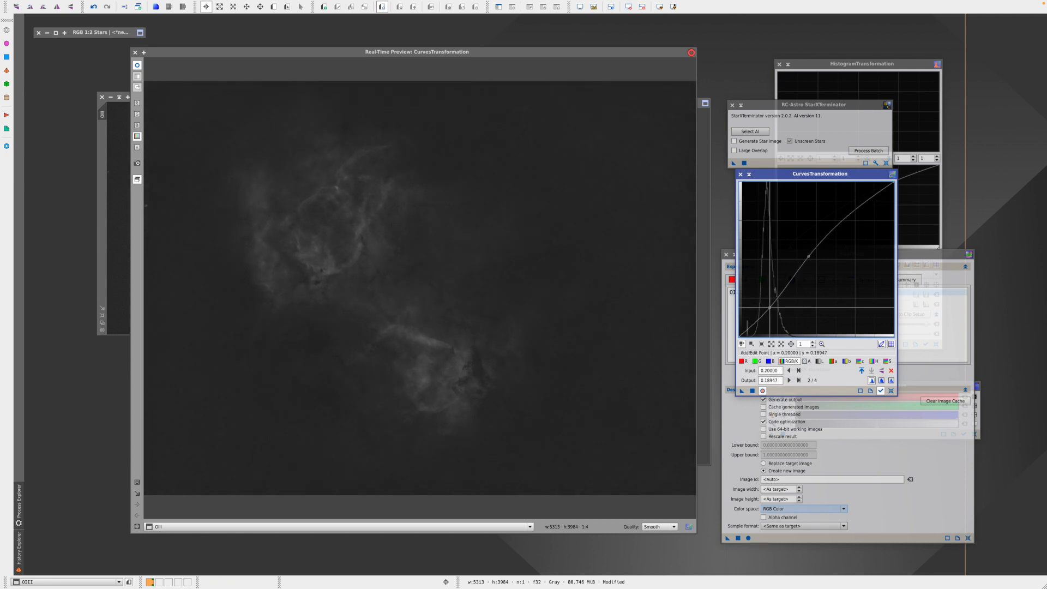
left_click_drag(808, 256, 807, 254)
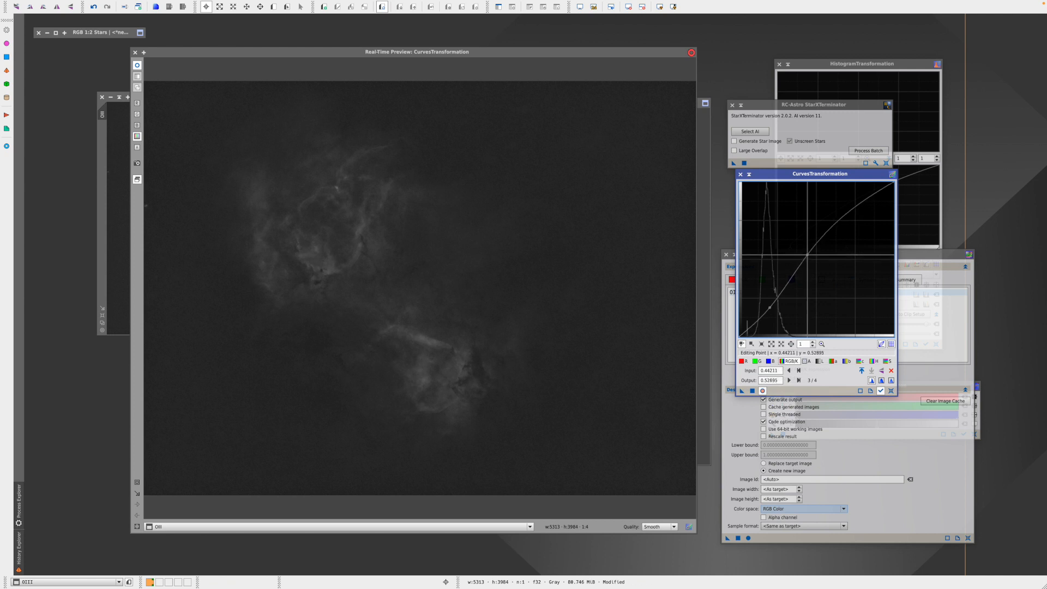
left_click_drag(808, 253, 810, 255)
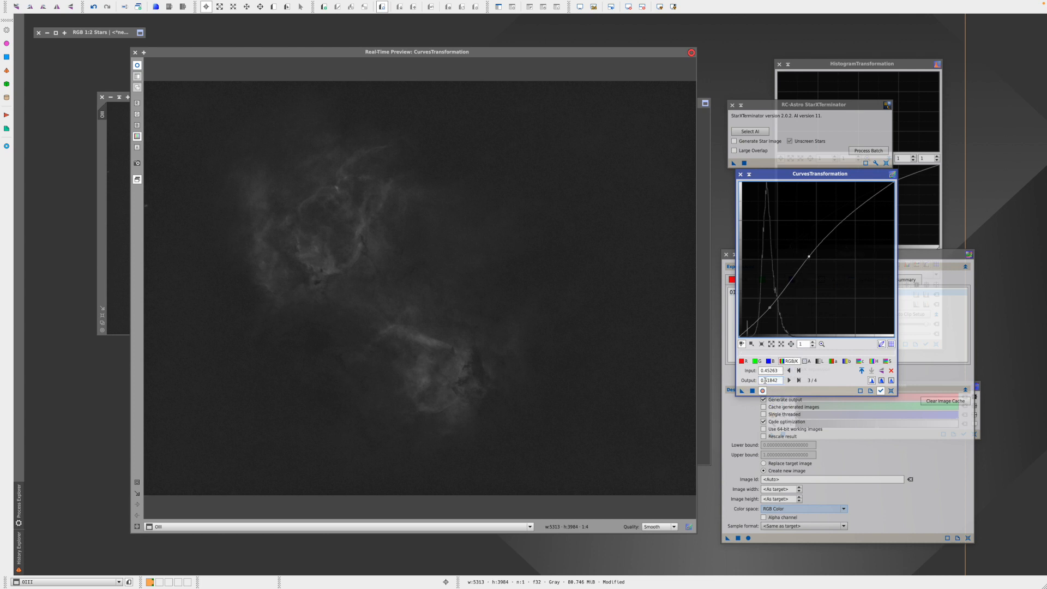
left_click(753, 392)
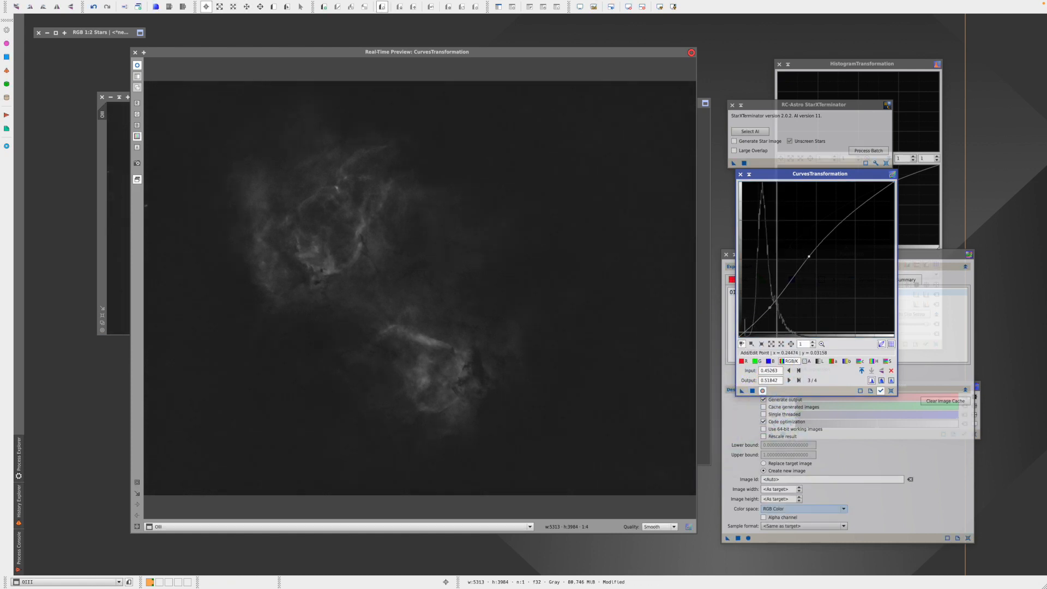
Raise the upper curve point to input about 0.458, output about 0.529, apply the curve to OIII again, and close the real-time preview.
left_click_drag(809, 256, 811, 255)
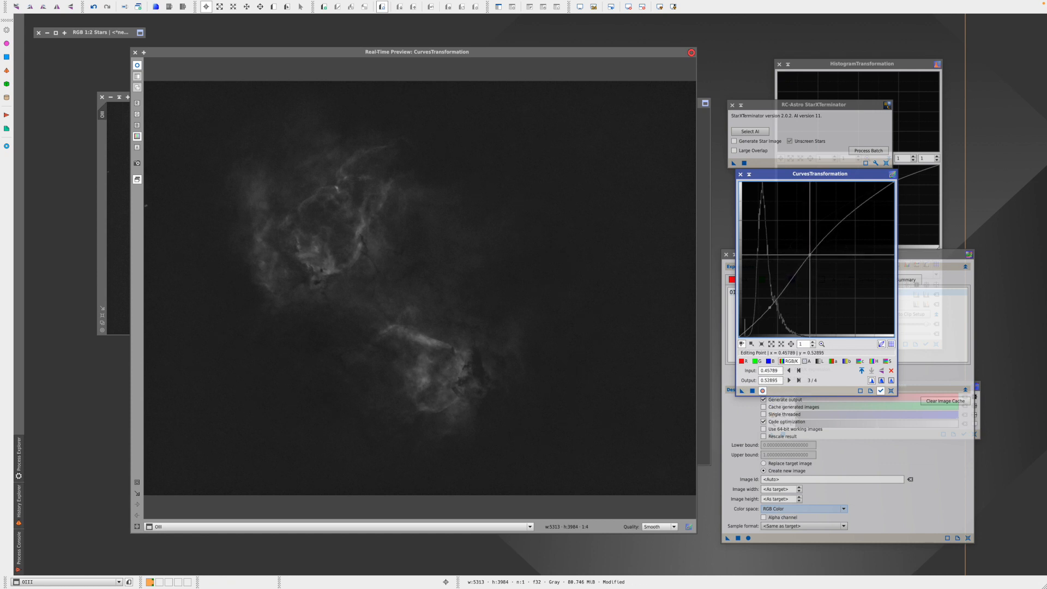
left_click(753, 391)
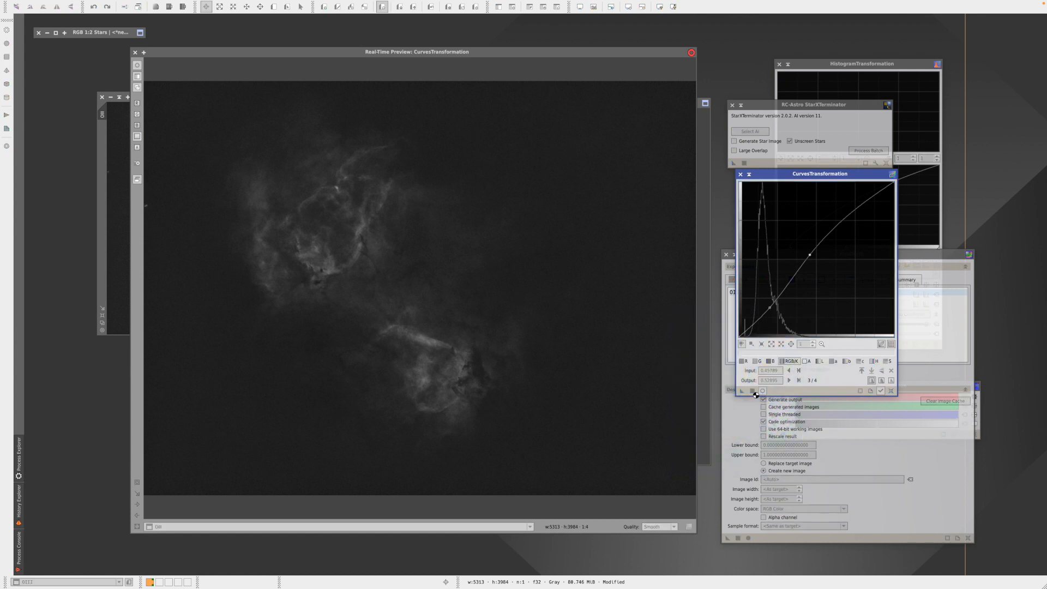
left_click(136, 53)
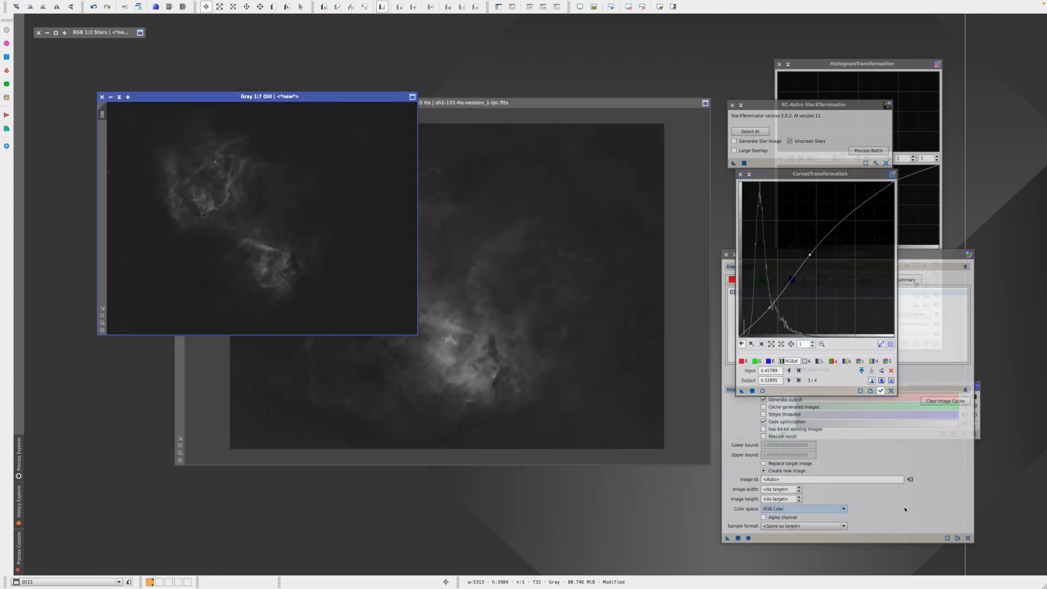
Run the PixelMath channel combination again to create a new RGB image from Ha and the adjusted OIII.
left_click(905, 510)
left_click(738, 538)
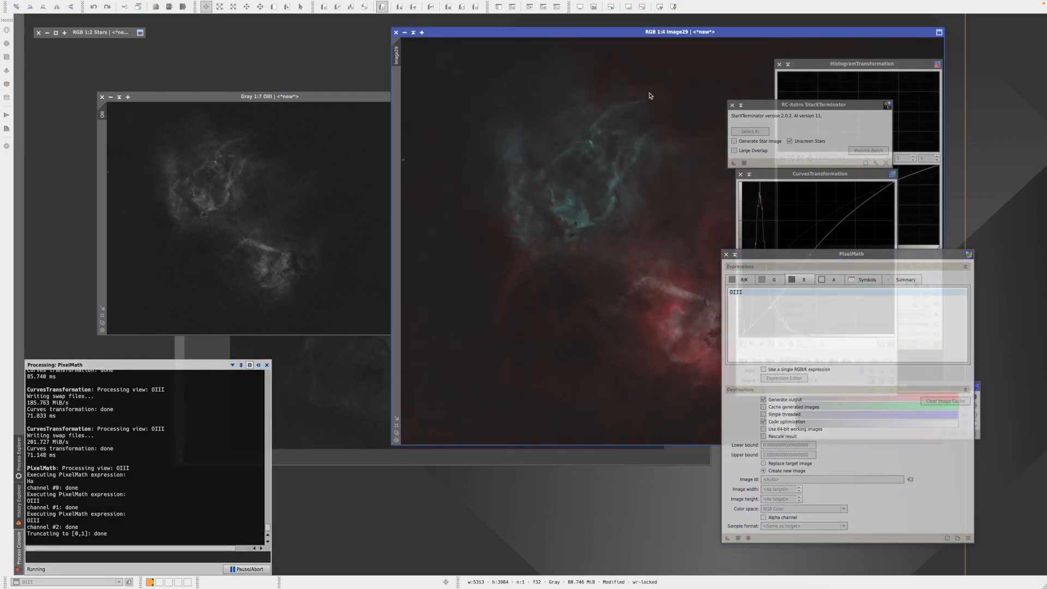
left_click_drag(646, 32, 436, 66)
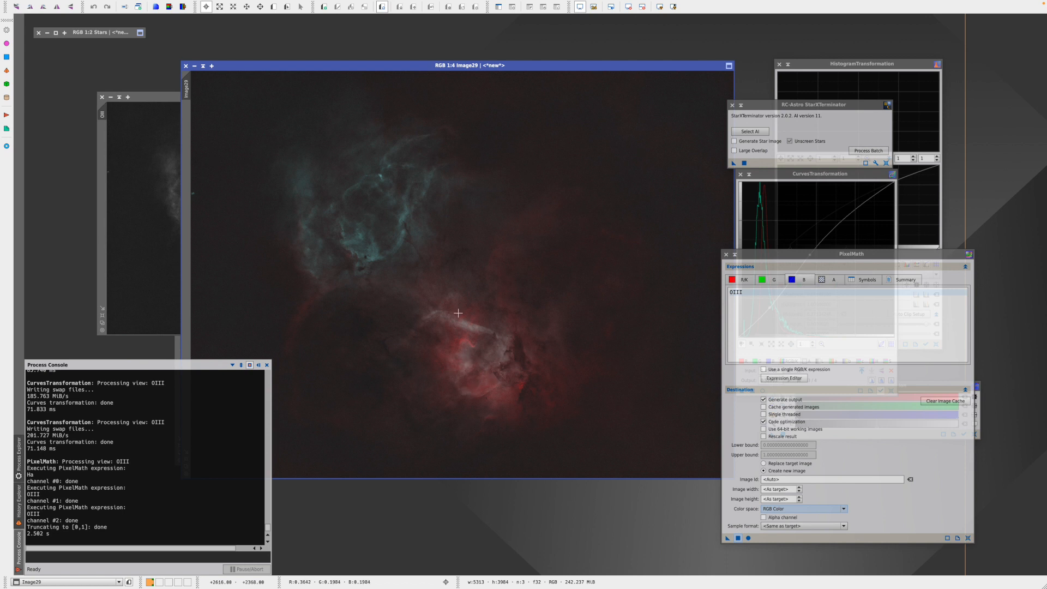
Zoom the OIII image to 1:3 on the lower nebula and enlarge its window to examine the noise and detail.
left_click(131, 115)
scroll(260, 218, "up", 4)
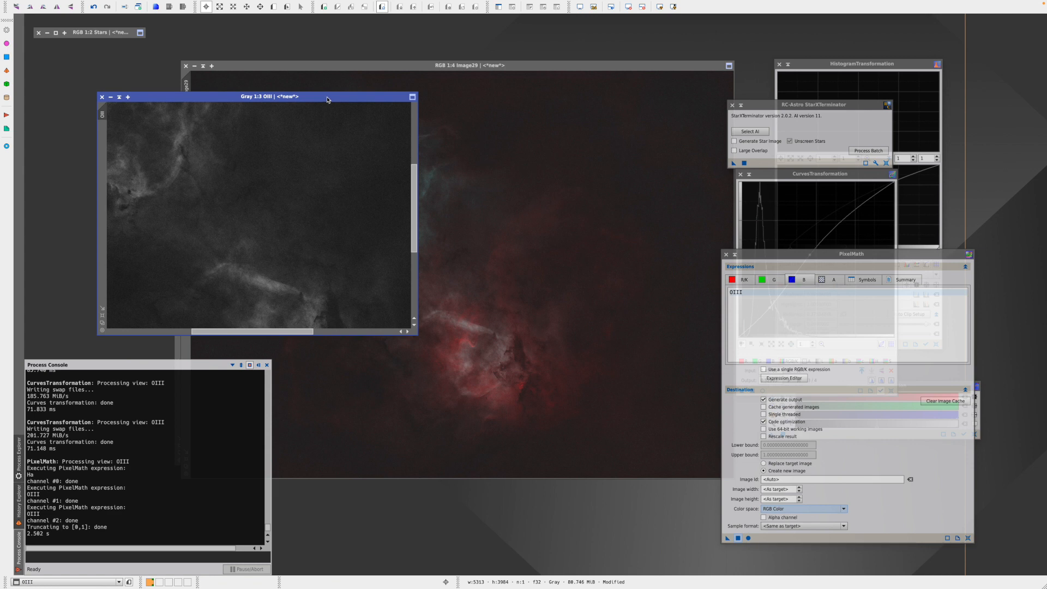
left_click_drag(329, 101, 406, 108)
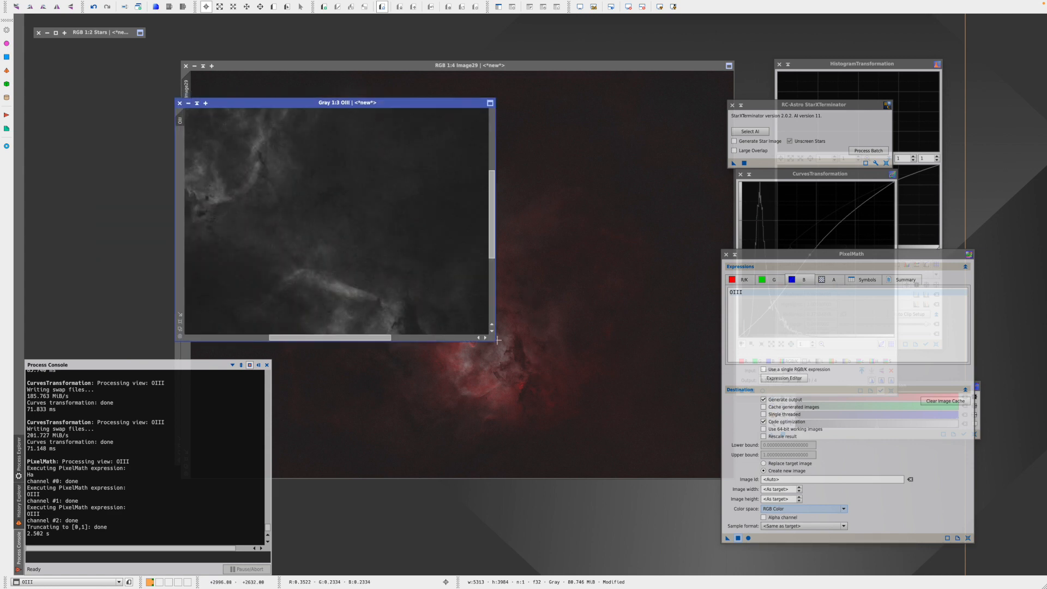
left_click_drag(495, 341, 722, 491)
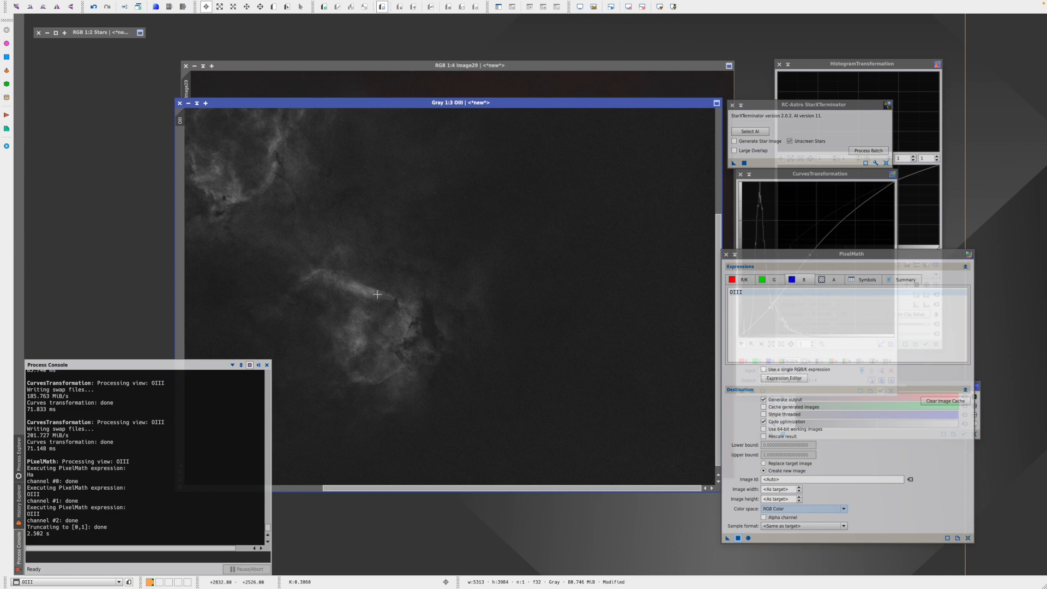
Open the NoiseXTerminator process, close the process console, and place the dialog near the edge of the OIII image.
left_click(195, 4)
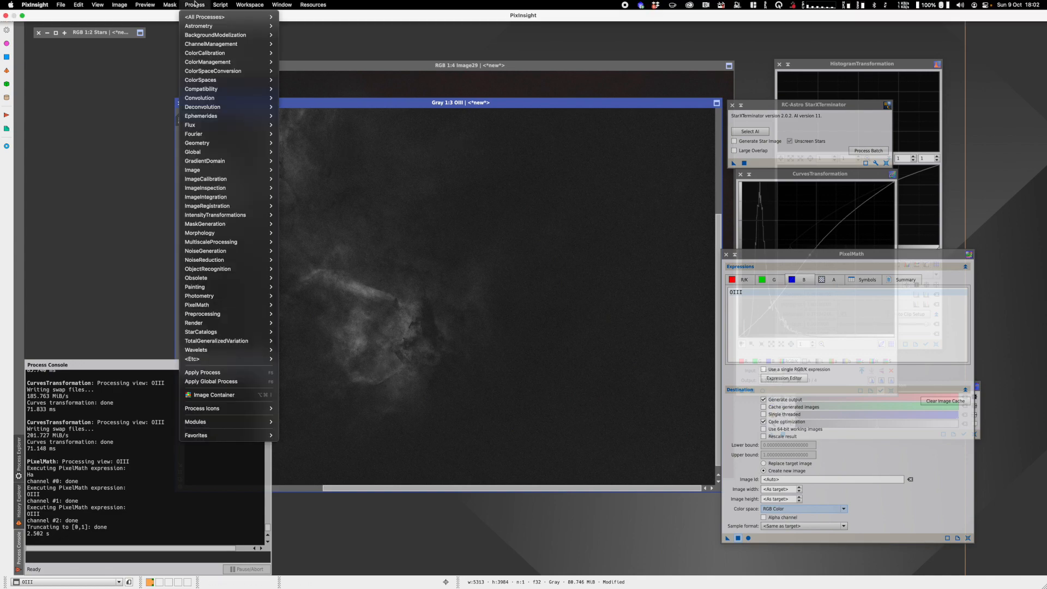
mouse_move(205, 15)
scroll(322, 213, "down", 10)
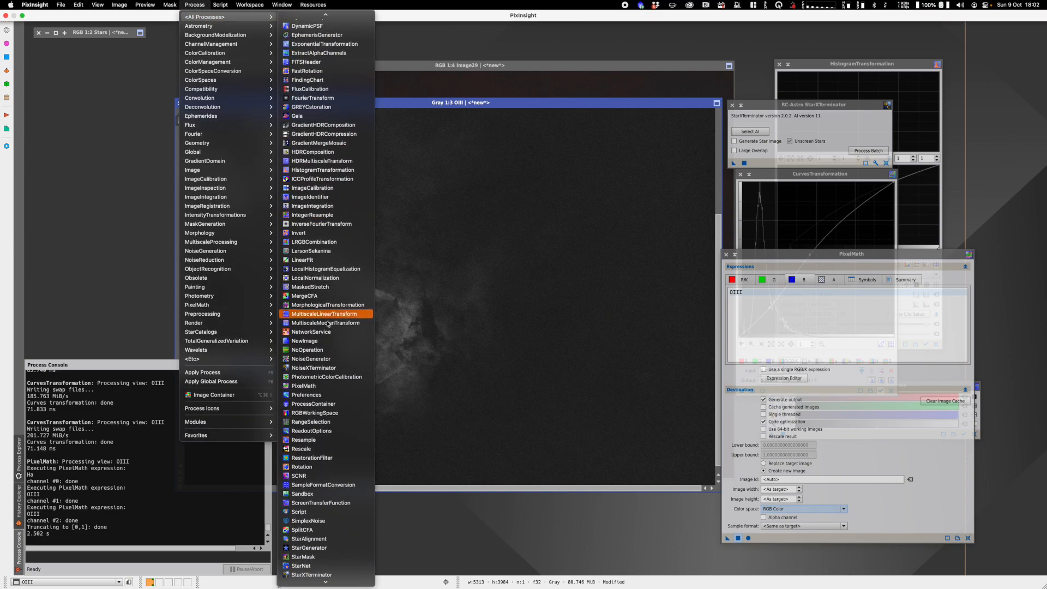
left_click(326, 367)
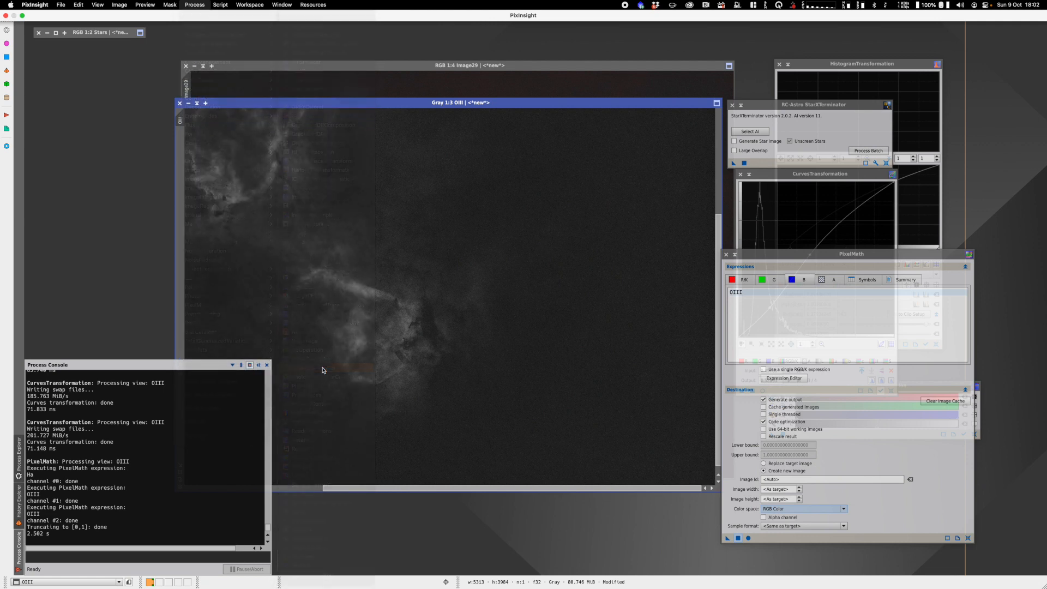
left_click(268, 366)
left_click_drag(617, 179, 690, 169)
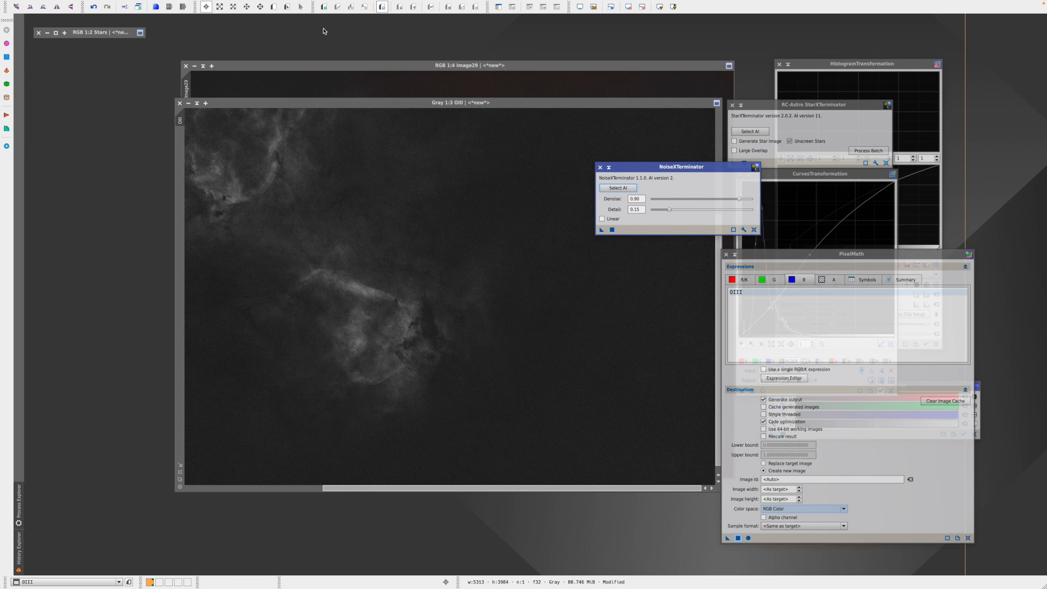
Create a preview of about 1660 × 1280 px over OIII's lower nebula and run NoiseXTerminator on it with Denoise 0.33.
left_click(274, 6)
left_click_drag(344, 227, 570, 402)
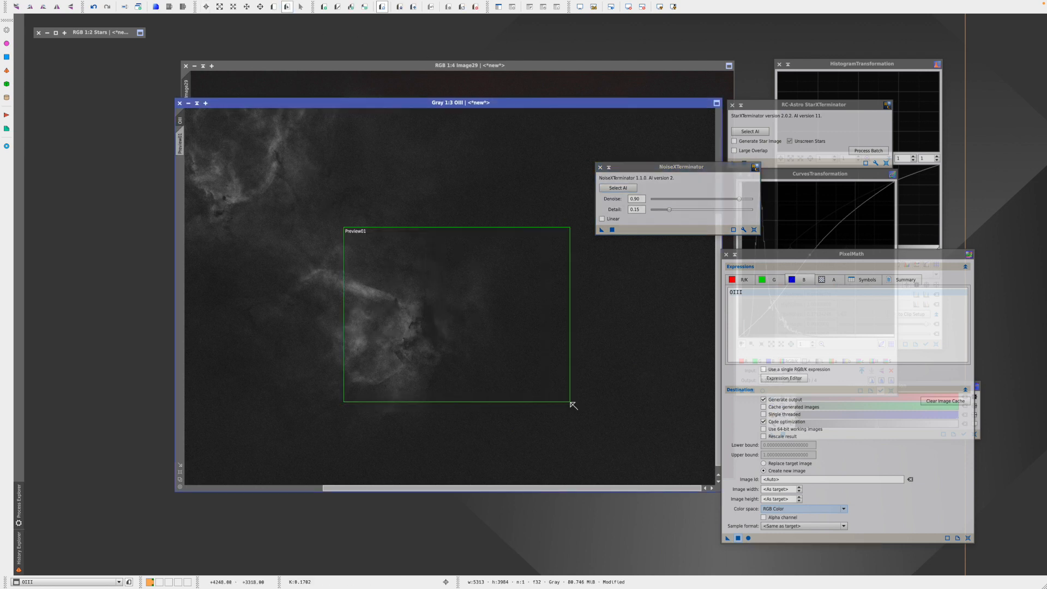
left_click(180, 143)
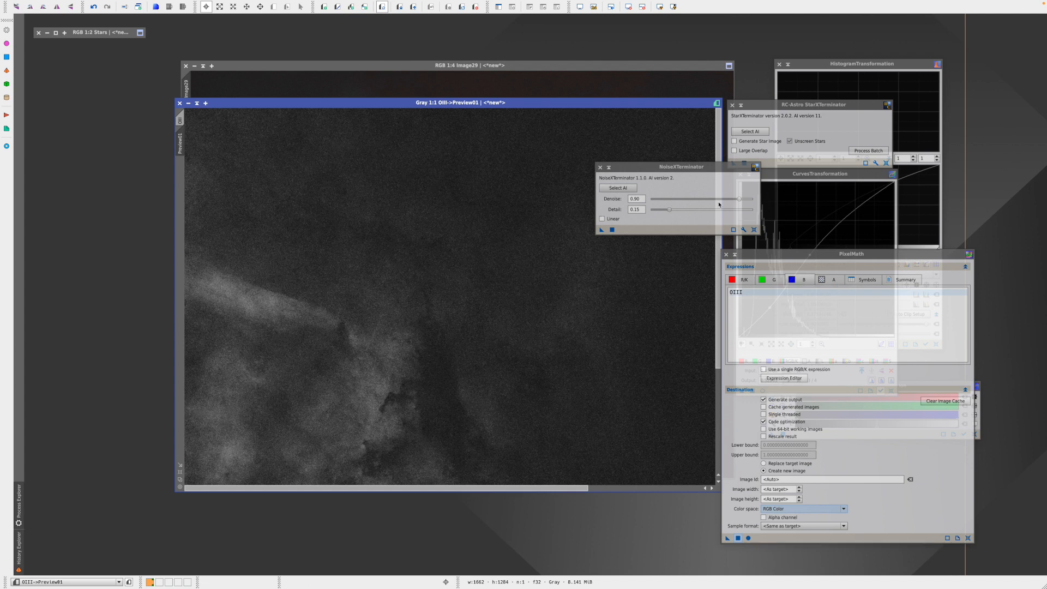
left_click_drag(740, 201, 690, 201)
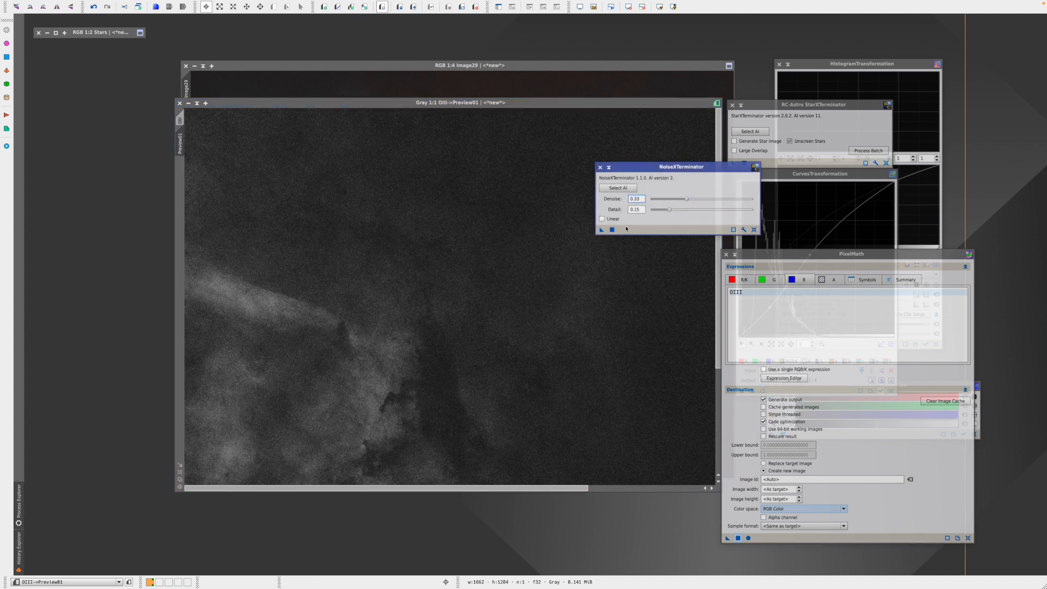
left_click(602, 230)
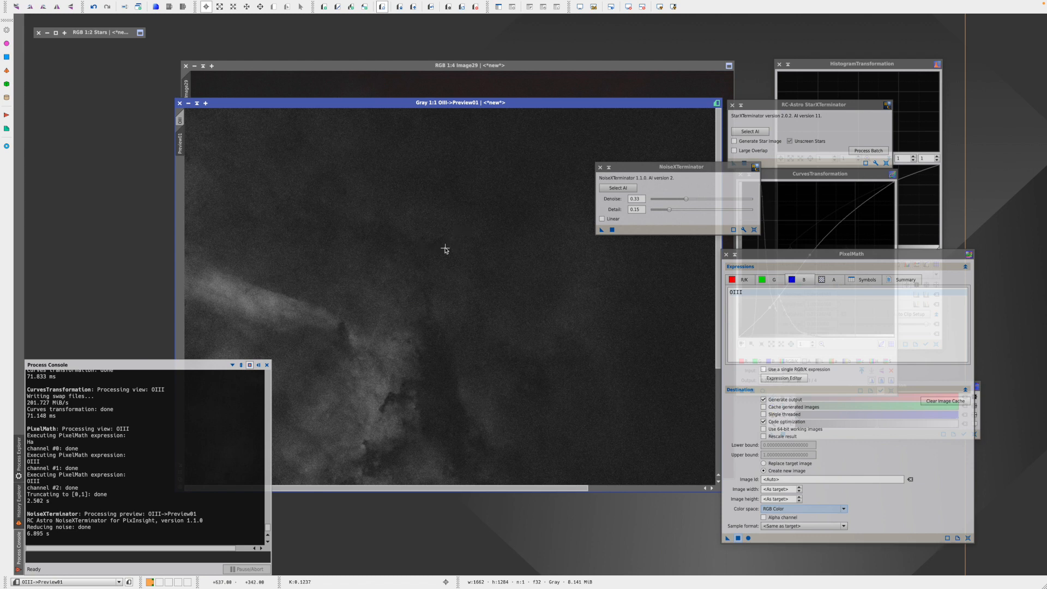
Apply the same NoiseXTerminator settings to the full OIII image and close the outdated RGB combination Image29.
left_click(180, 120)
left_click(602, 231)
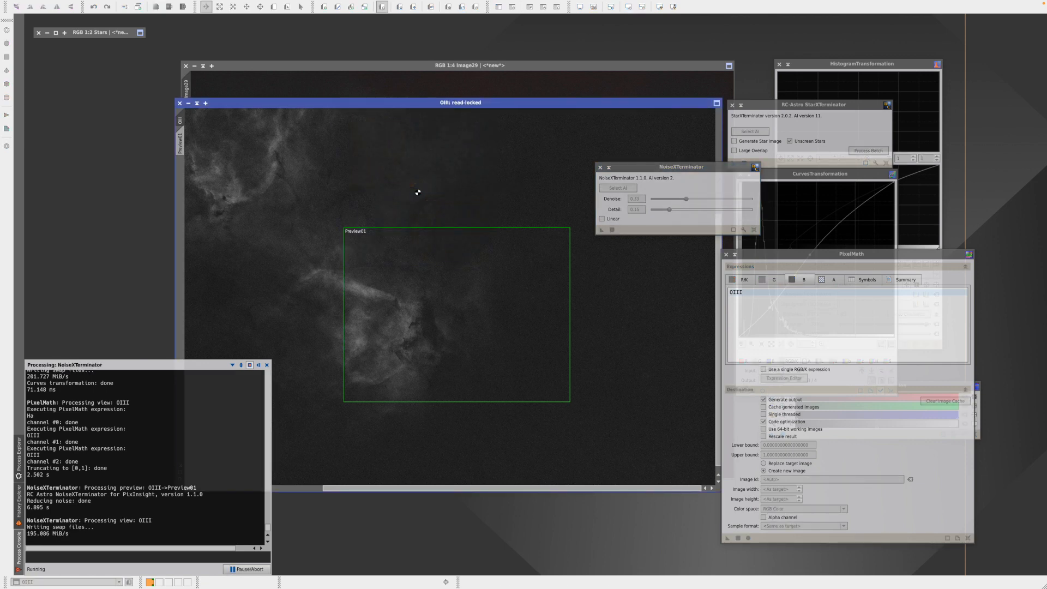
left_click(351, 66)
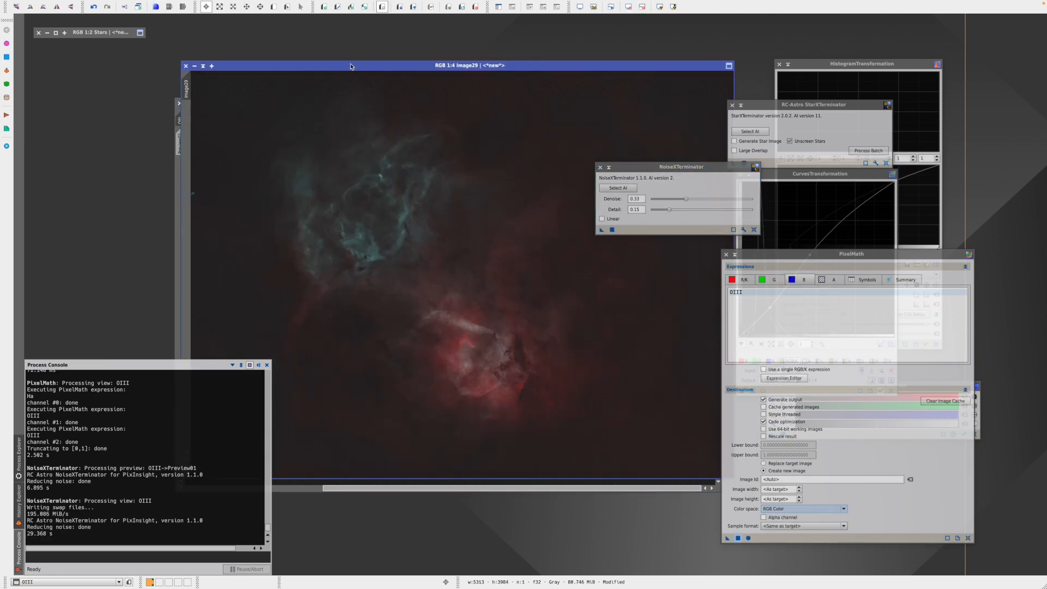
left_click(186, 66)
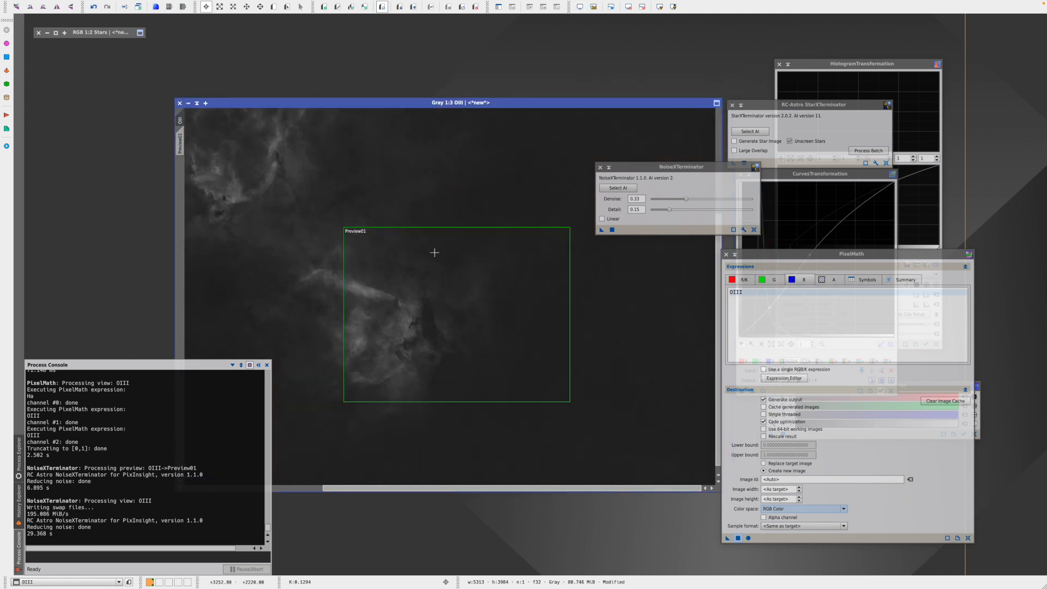
Run the PixelMath combination again with Ha and the denoised OIII, and rename the new RGB image HOO.
left_click_drag(541, 103, 443, 78)
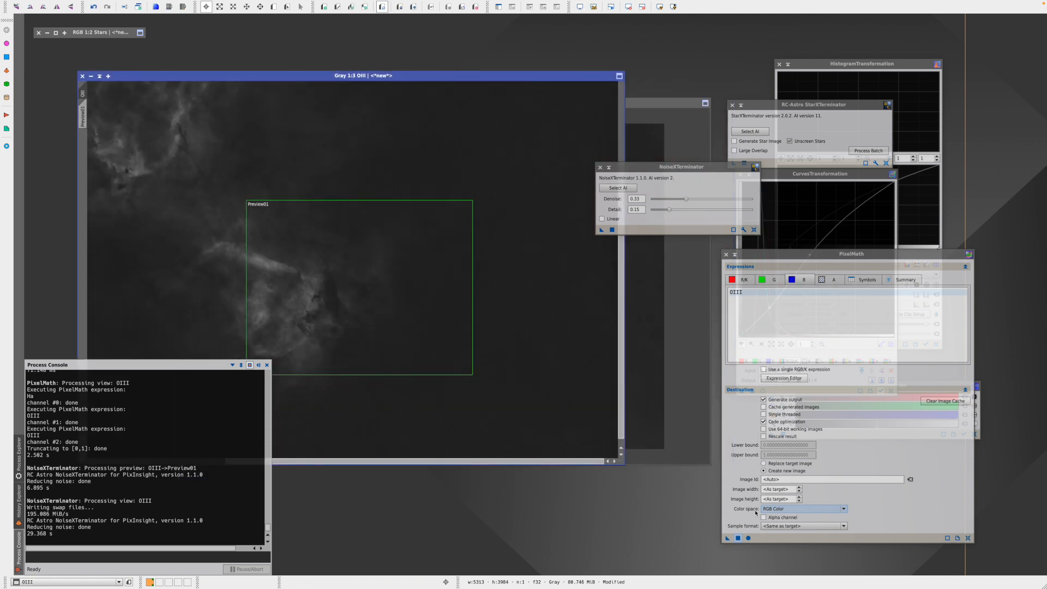
left_click(738, 538)
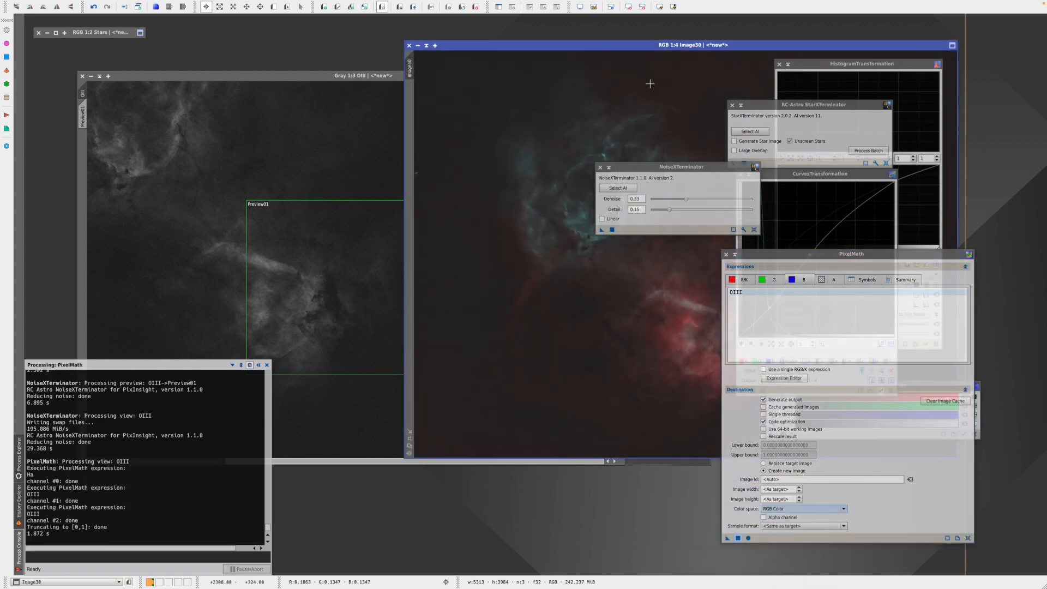
left_click_drag(564, 44, 316, 23)
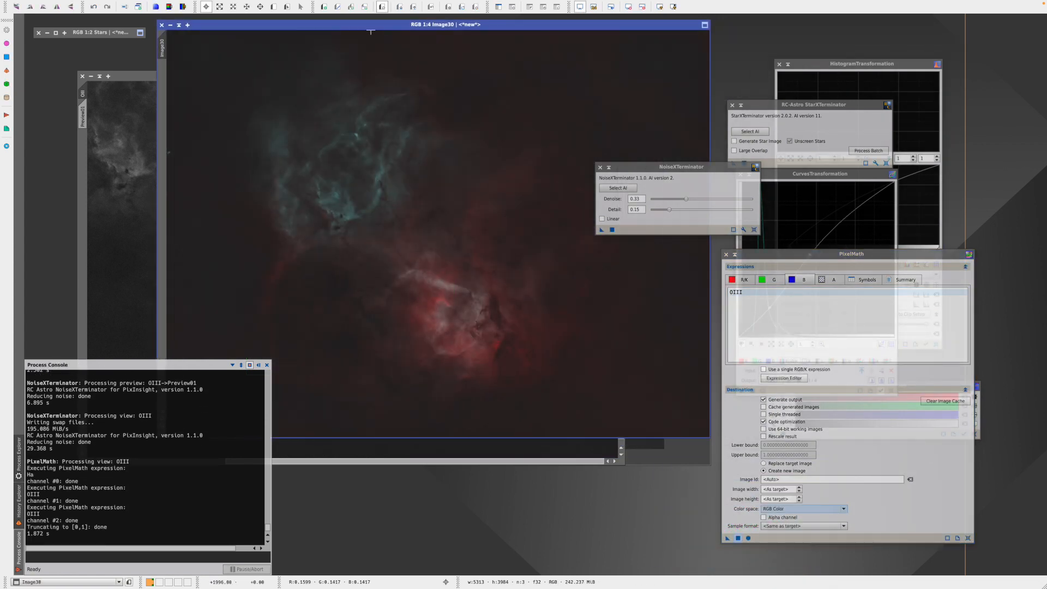
double_click(163, 53)
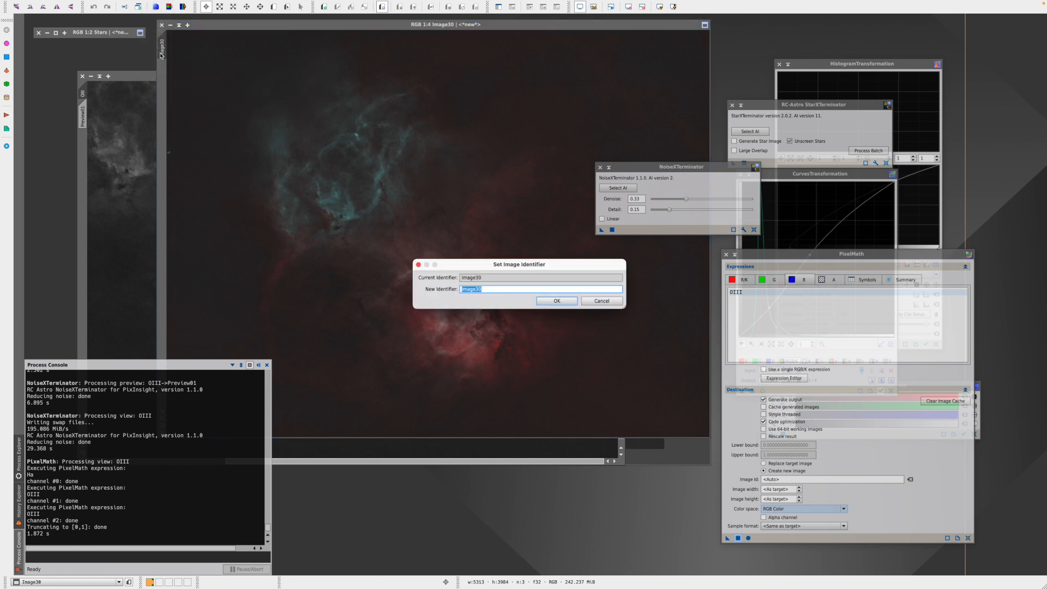
type("HOO")
left_click(555, 301)
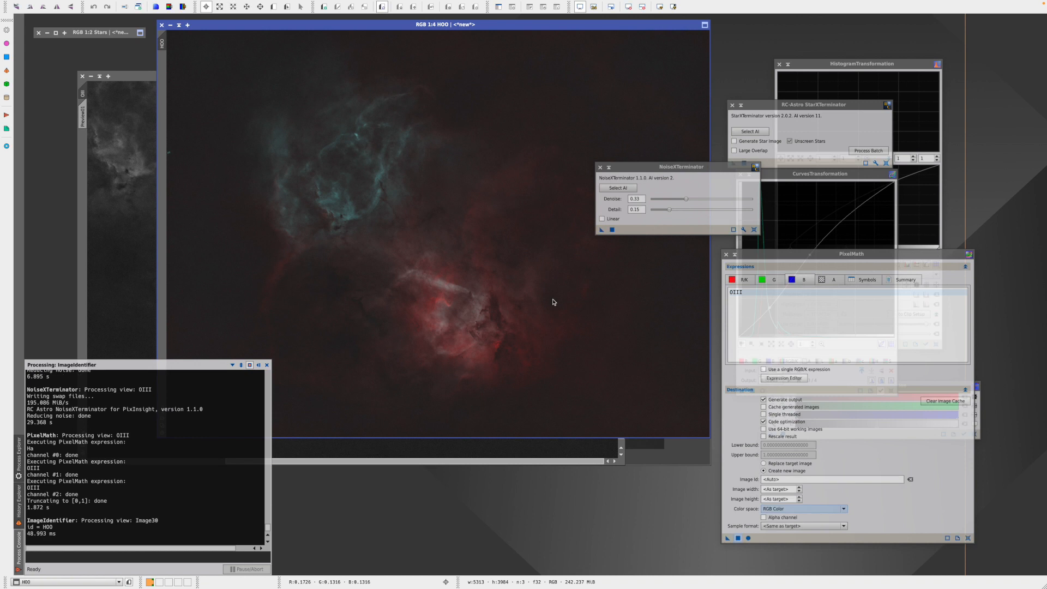
Load the saved process icons from ProcessIcons.xpsm into the workspace.
mouse_move(245, 3)
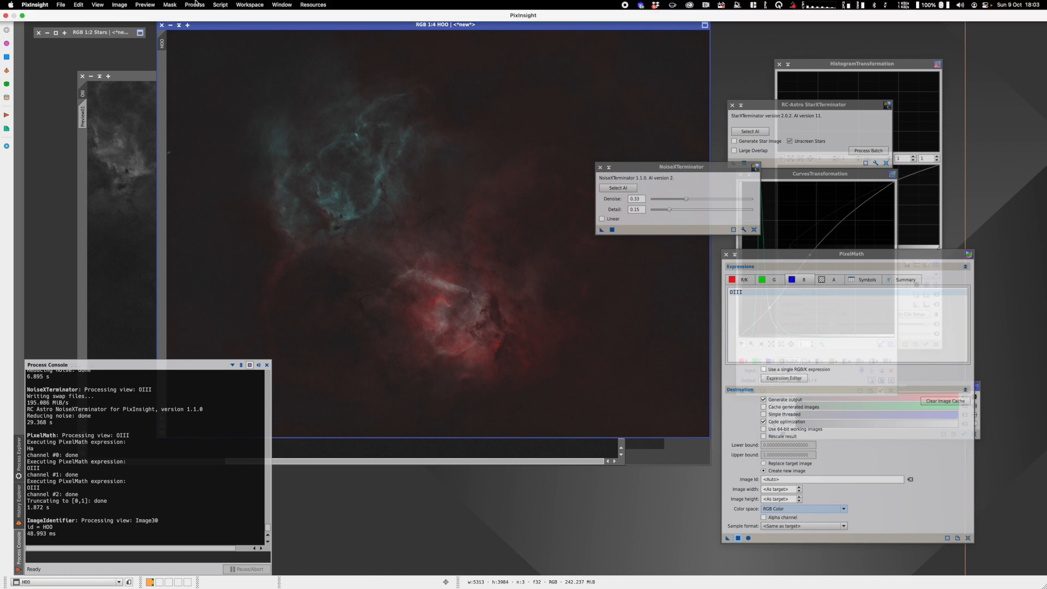
left_click(195, 4)
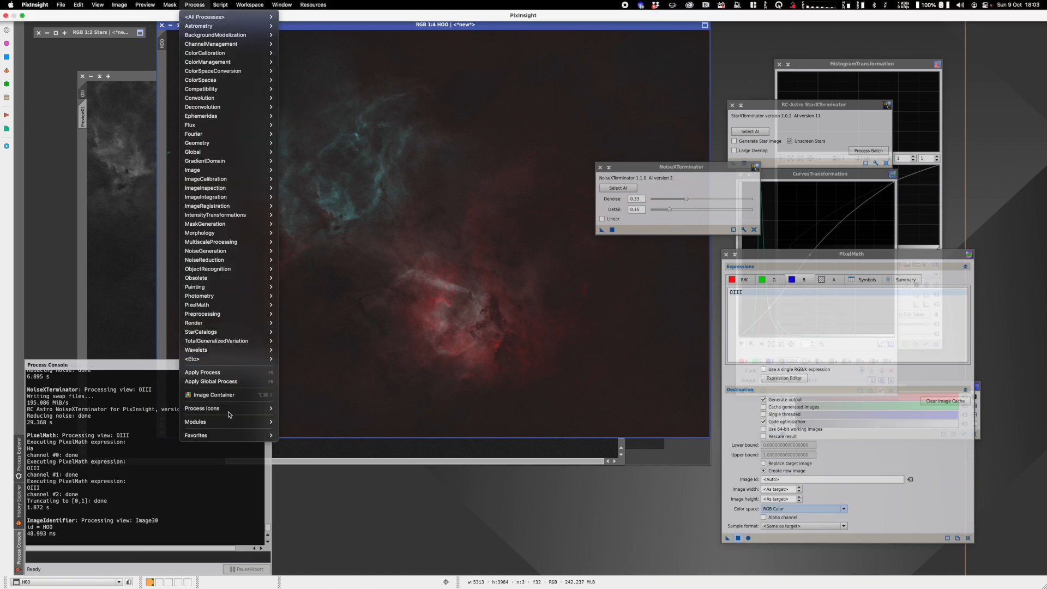
mouse_move(226, 411)
left_click(332, 409)
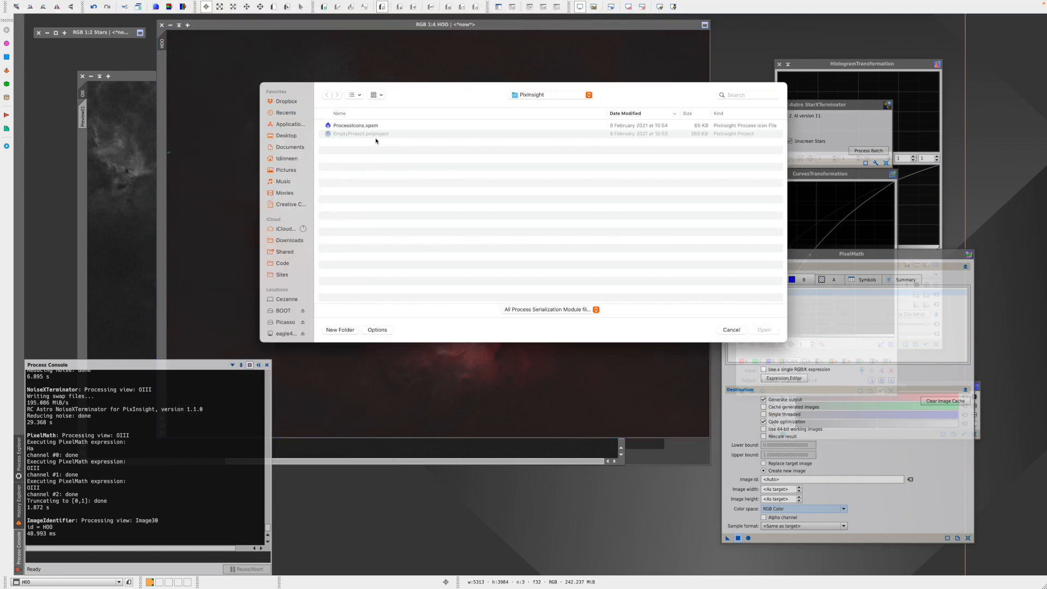
left_click(360, 126)
left_click(765, 330)
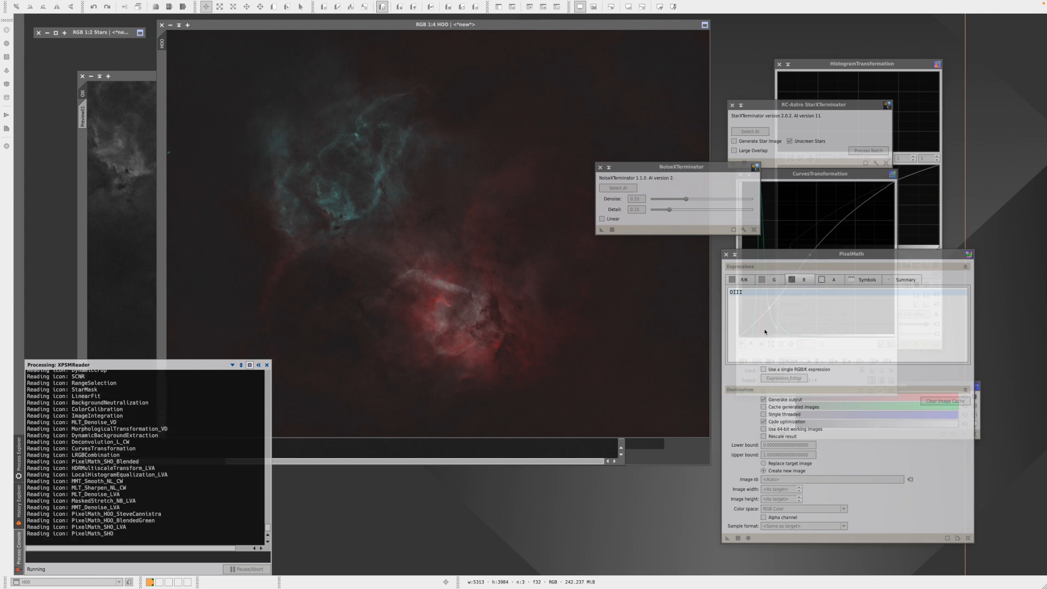
Close PixelMath, ScreenTransferFunction, NoiseXTerminator and StarXTerminator, and move the CurvesTransformation and HistogramTransformation windows clear of the PixelMath icons.
left_click_drag(862, 257, 779, 225)
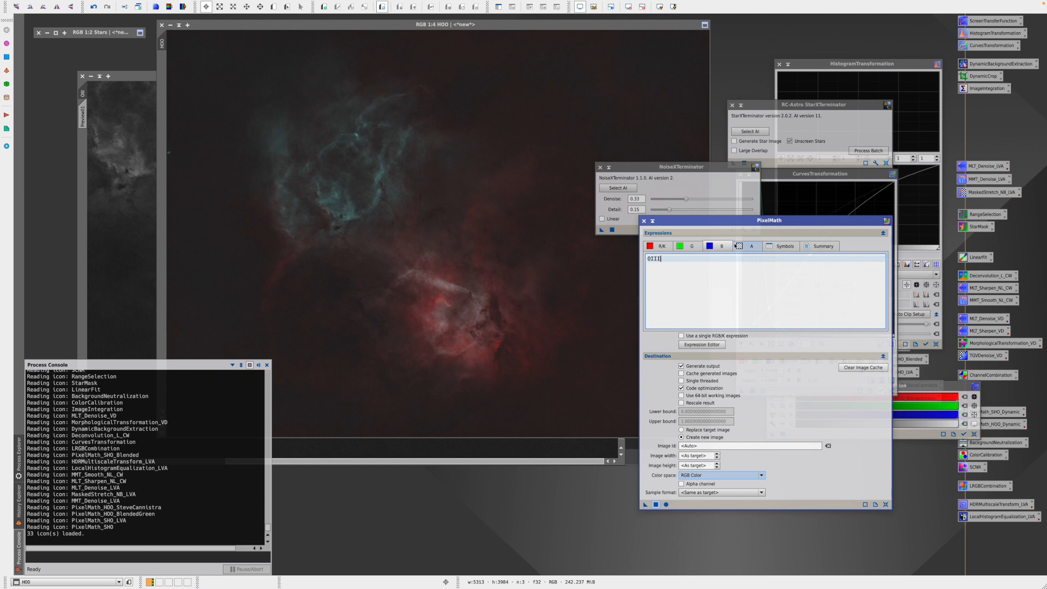
left_click(644, 221)
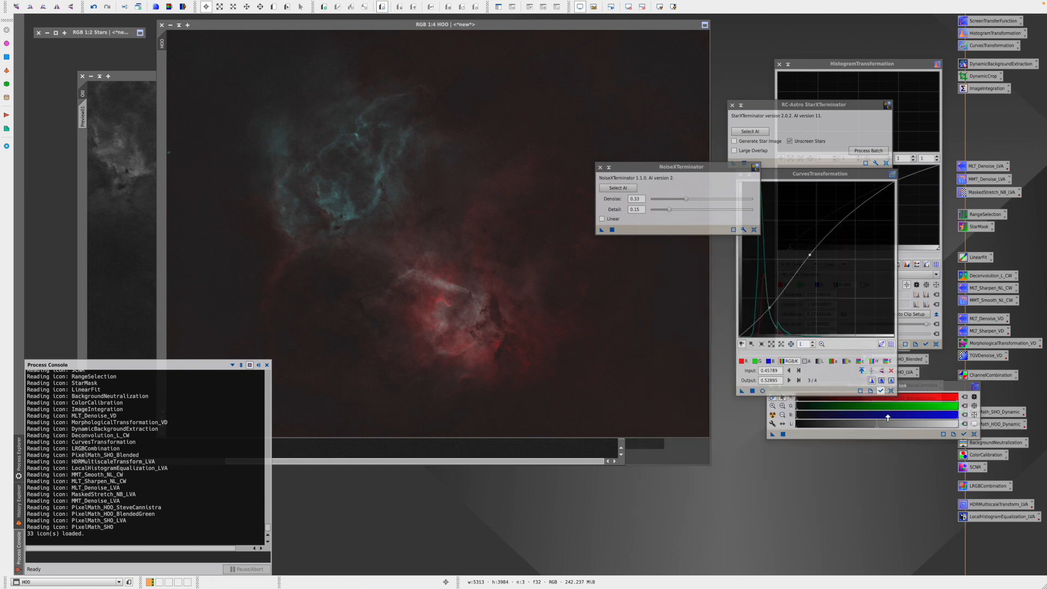
left_click(919, 388)
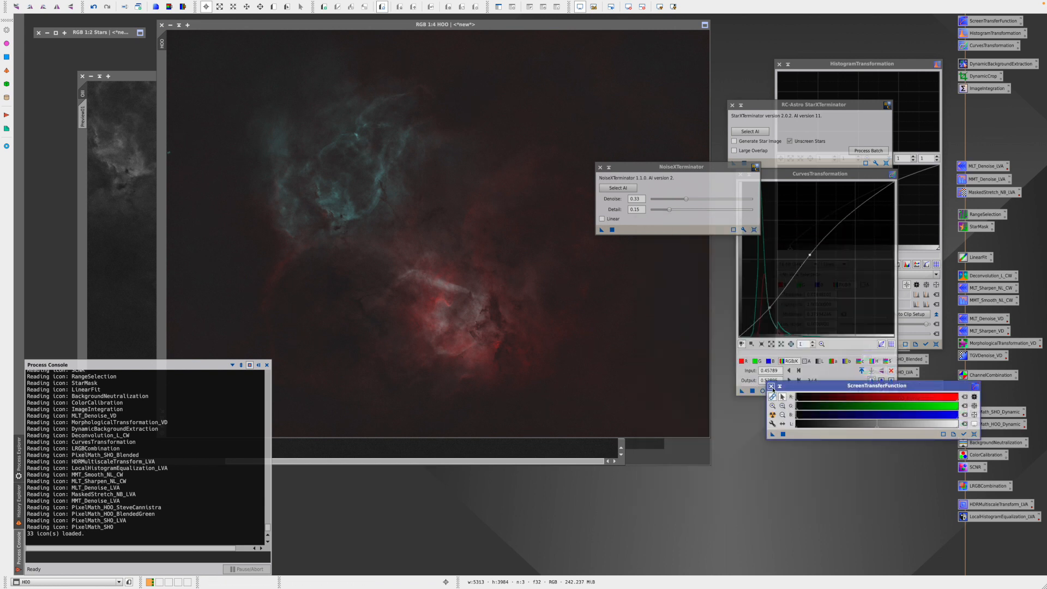
left_click(771, 385)
left_click(600, 167)
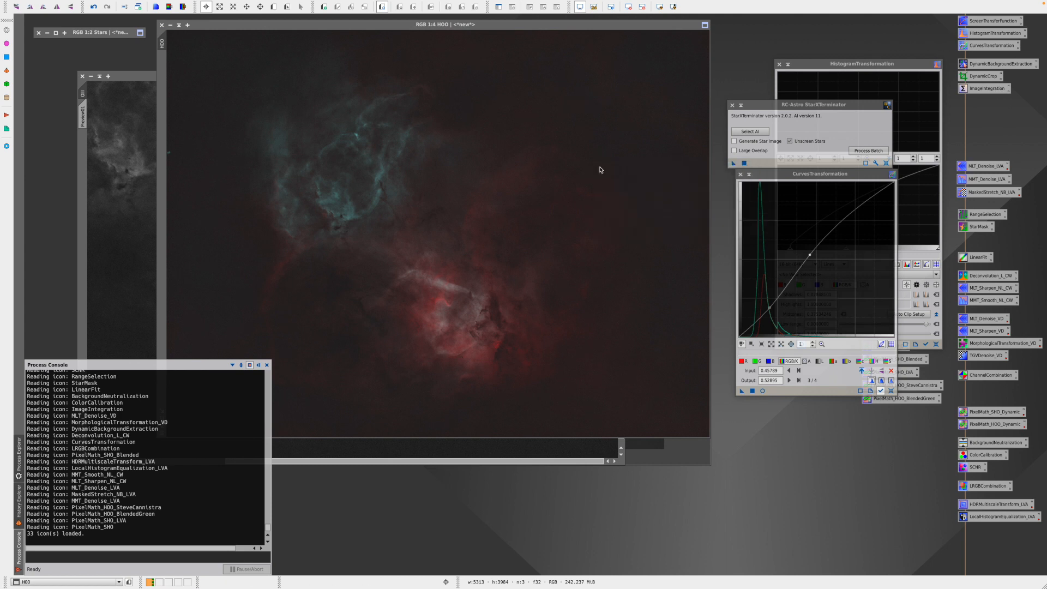
left_click(734, 105)
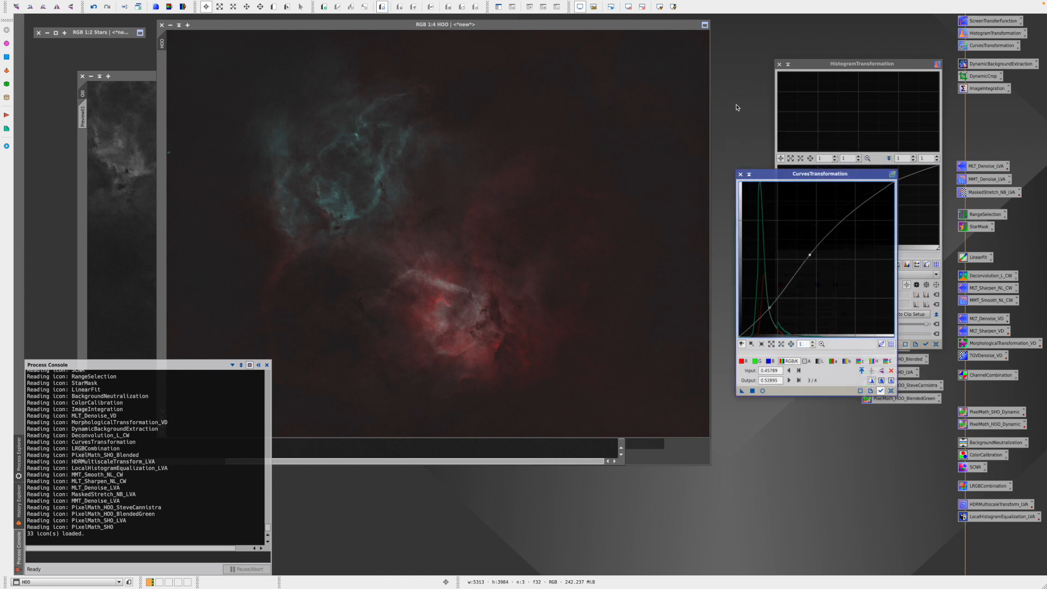
left_click_drag(820, 175, 812, 81)
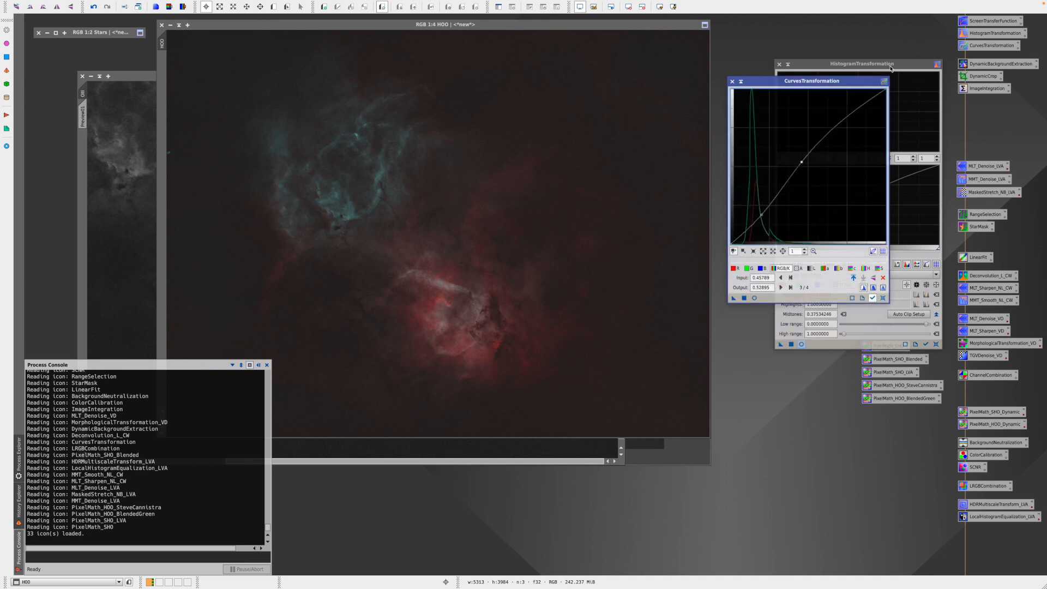
left_click_drag(891, 64, 889, 38)
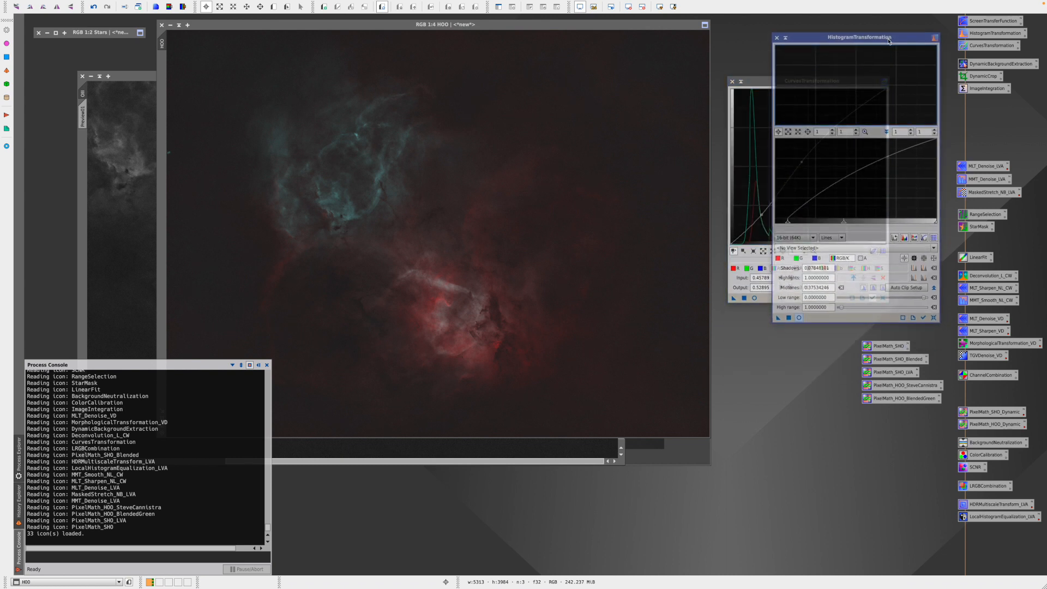
Open the PixelMath_HOO_BlendedGreen icon, review its channel expressions, and run it with green as .6*OIII + .4*Ha to create a new image.
double_click(903, 401)
left_click(661, 247)
left_click(719, 246)
left_click(693, 247)
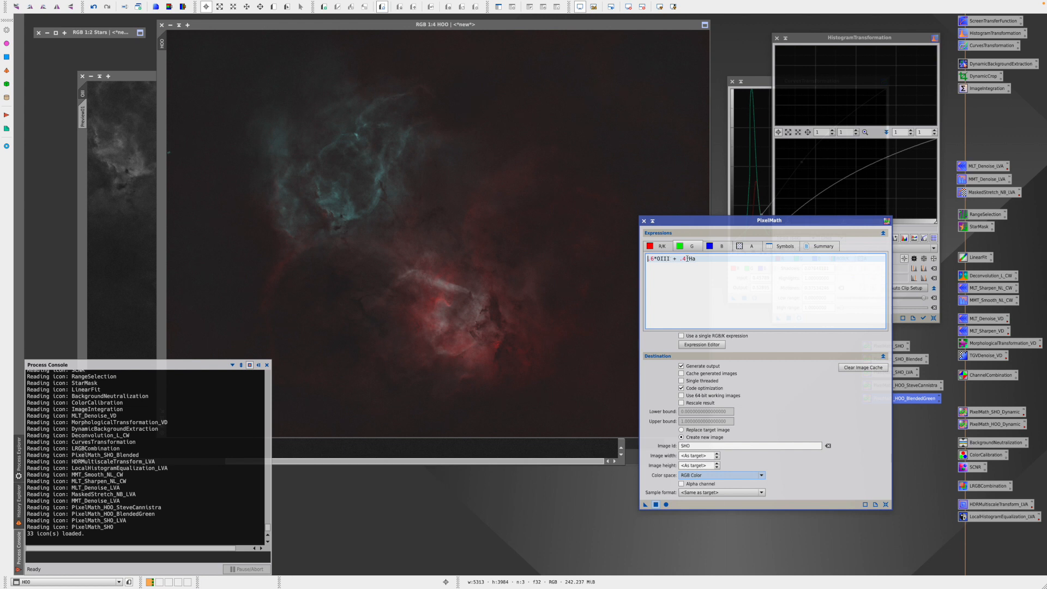
left_click(657, 505)
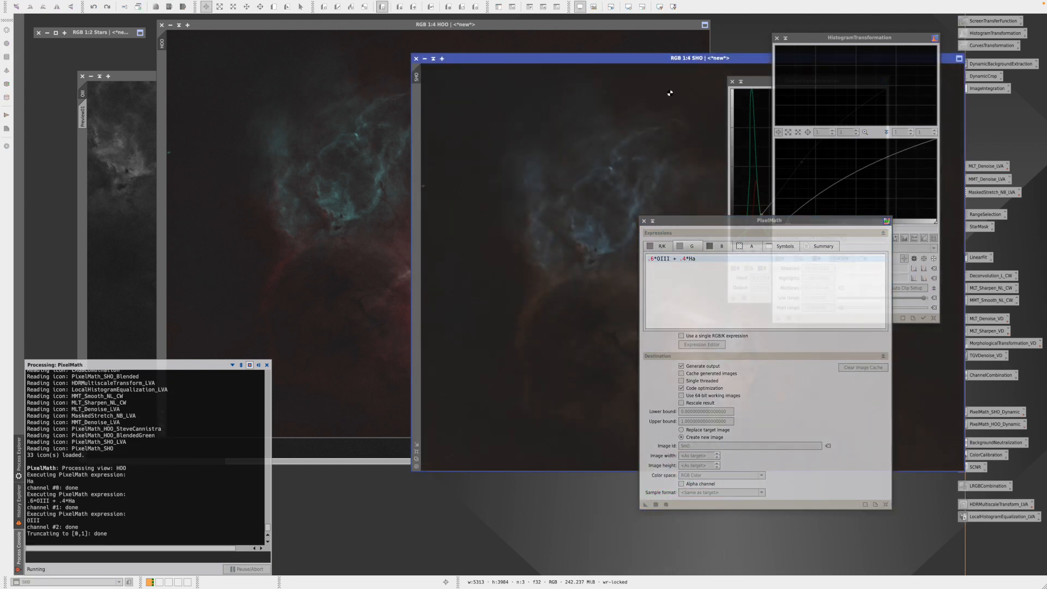
Place the blended image over HOO, switch between the two to compare their colours, and rename the blended image BlendedHOO.
left_click_drag(627, 57, 398, 29)
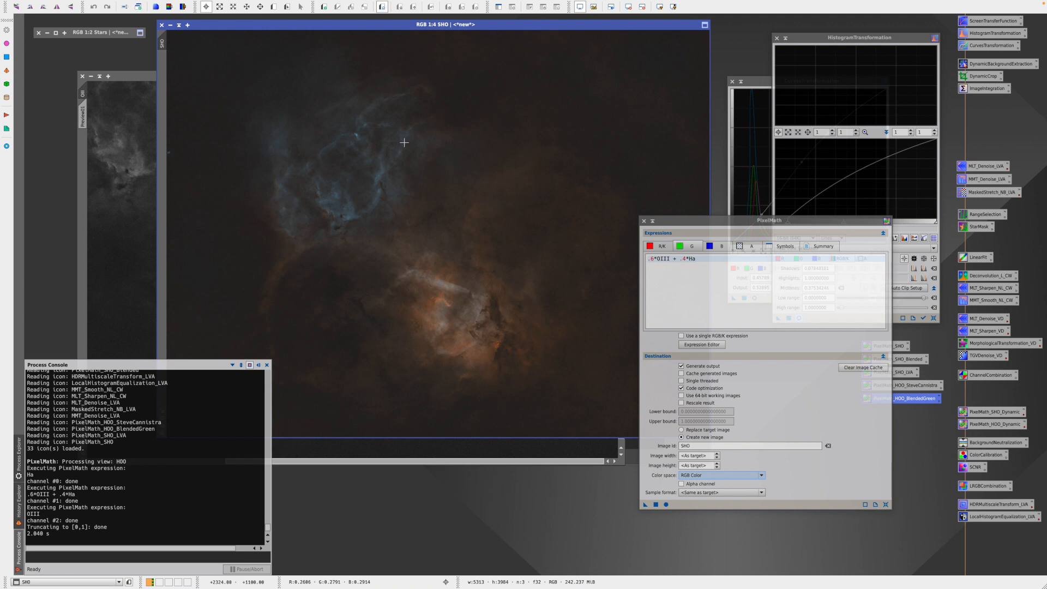
key("ctrl+Page_Down")
key("ctrl+Page_Up")
key("ctrl+Page_Down")
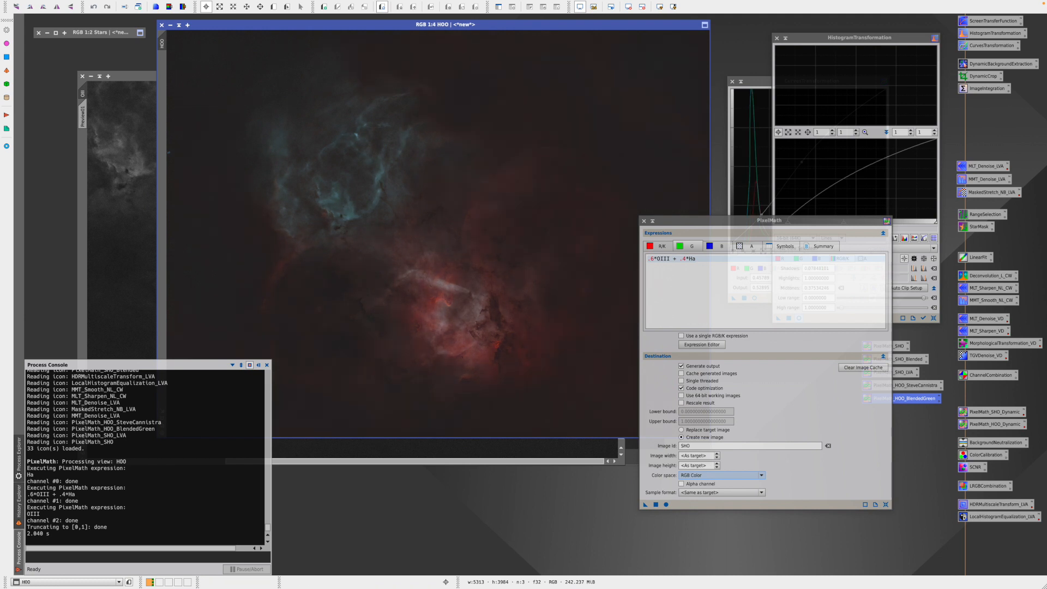
key("ctrl+Page_Up")
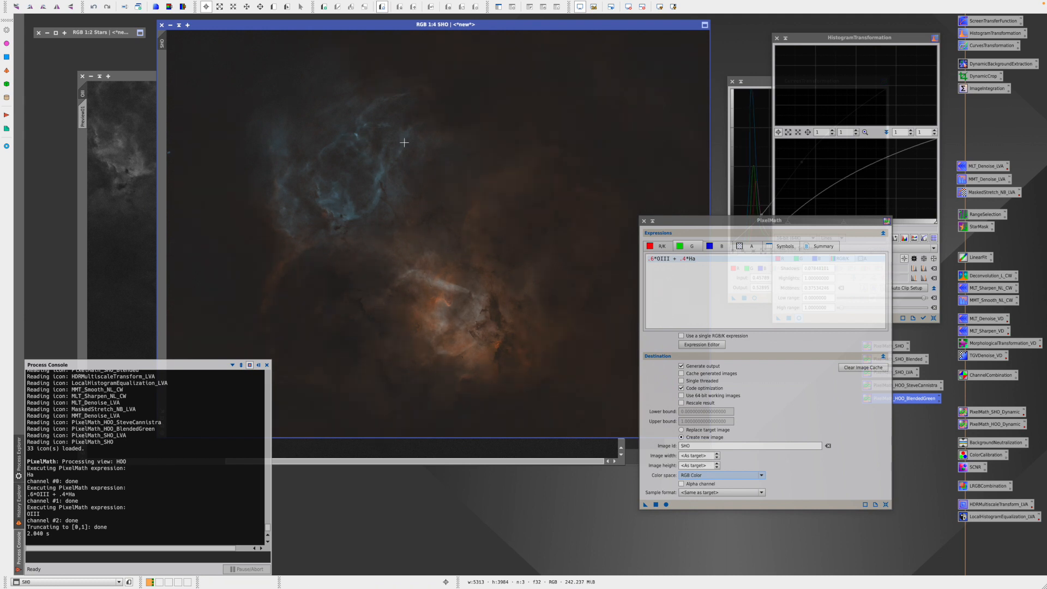
double_click(162, 44)
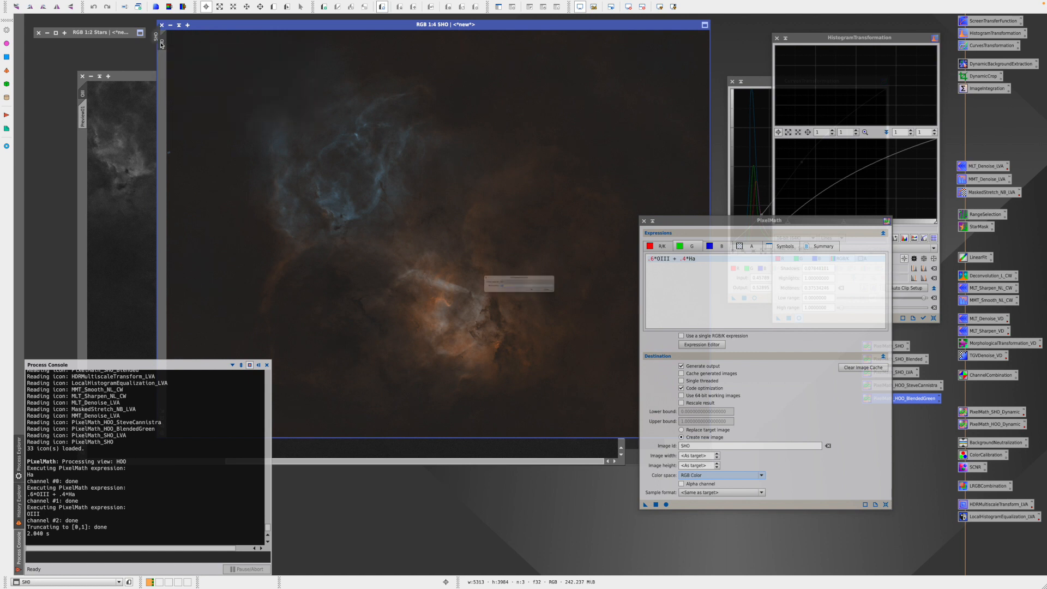
type("BlendedHOO")
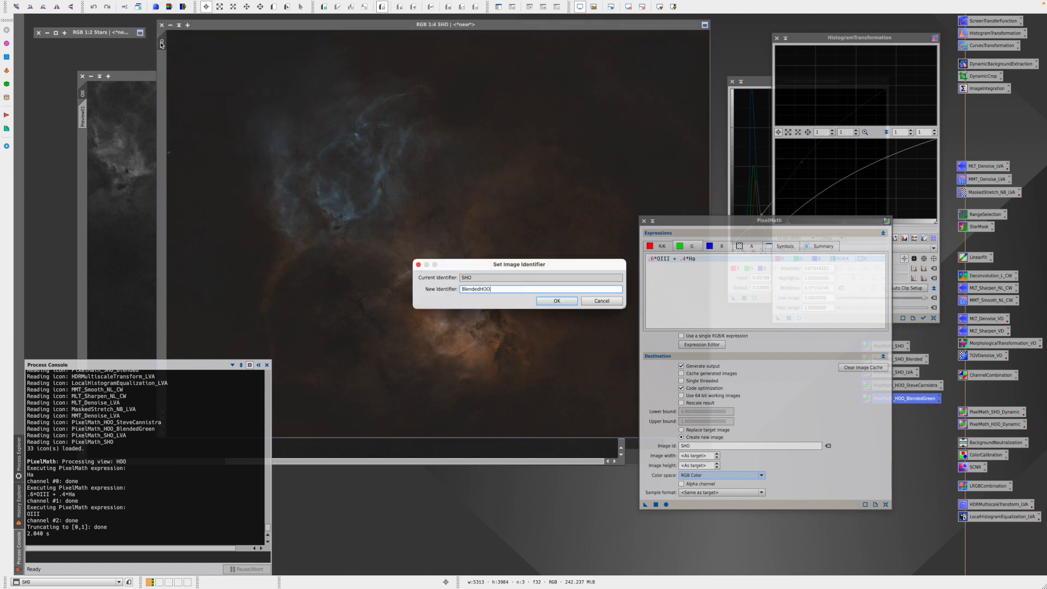
left_click(557, 302)
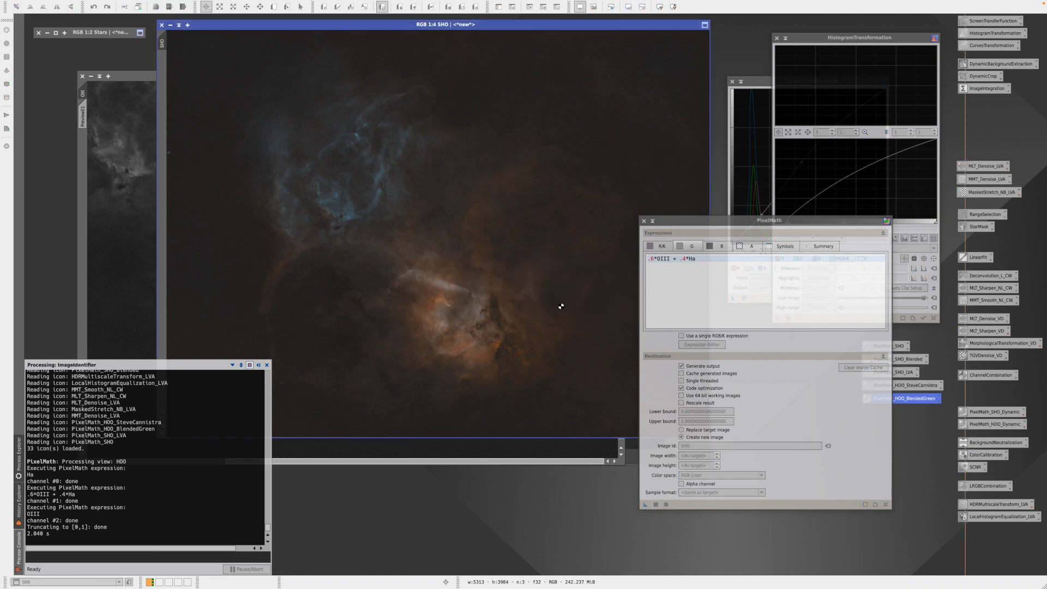
Open the PixelMath_HOO_Dynamic icon, review its channel expressions, run it to create a new image, and place that image over BlendedHOO.
double_click(998, 426)
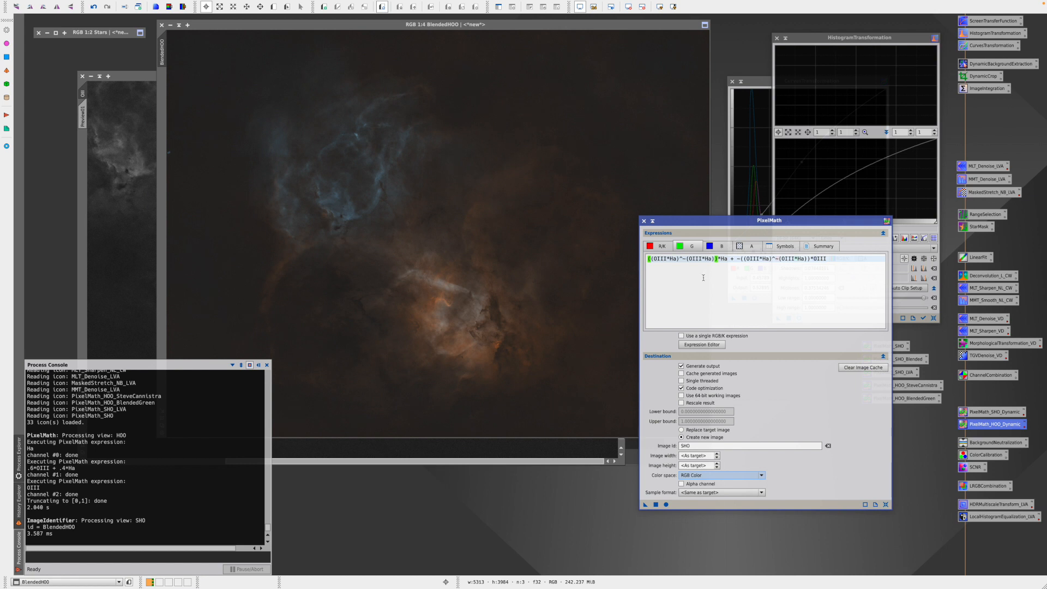
left_click(666, 248)
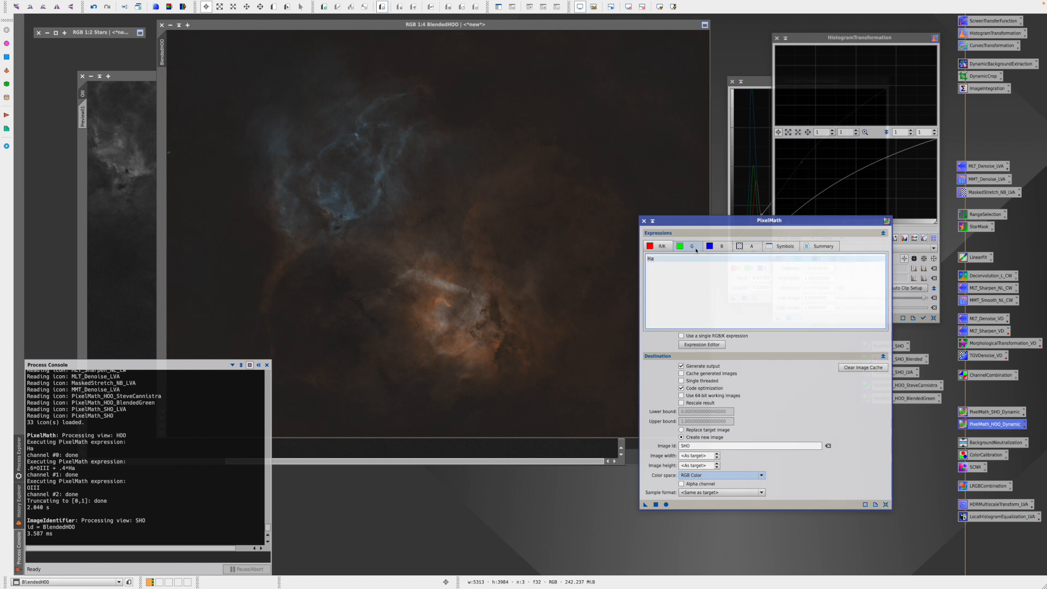
left_click(719, 246)
left_click(692, 247)
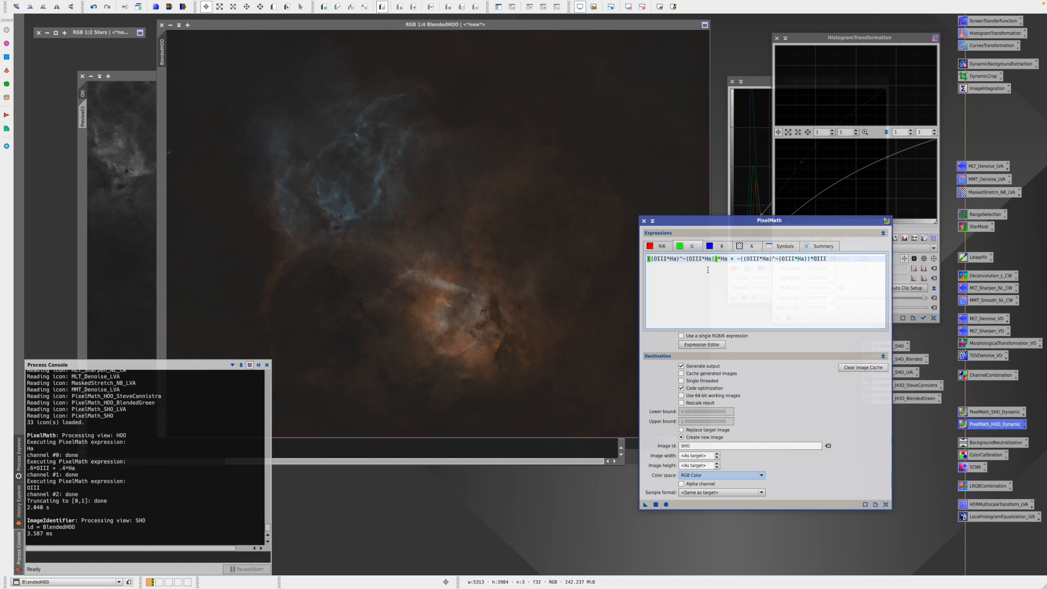
left_click(657, 506)
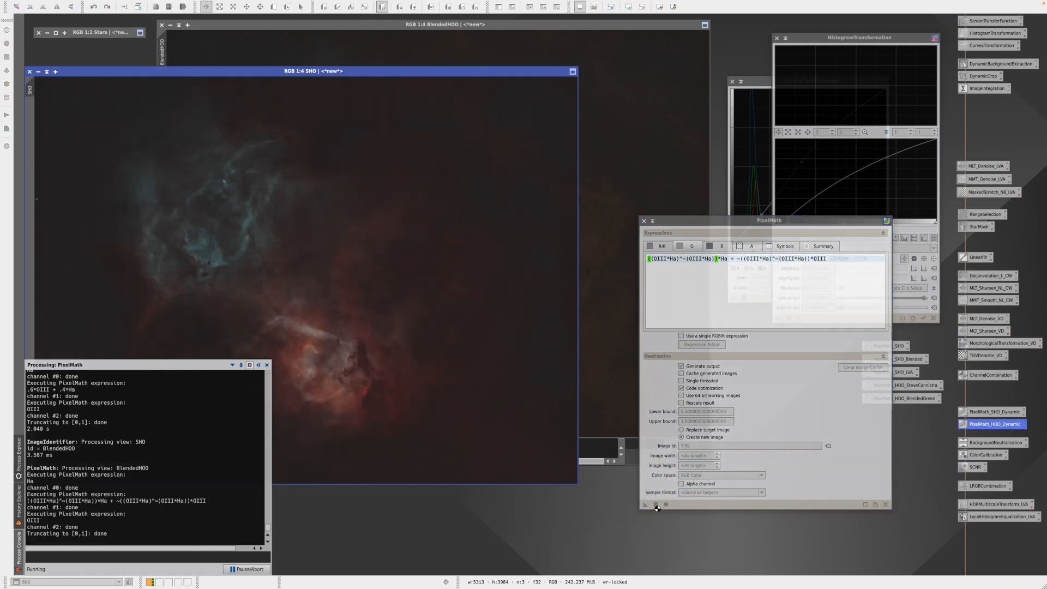
left_click_drag(380, 73, 513, 28)
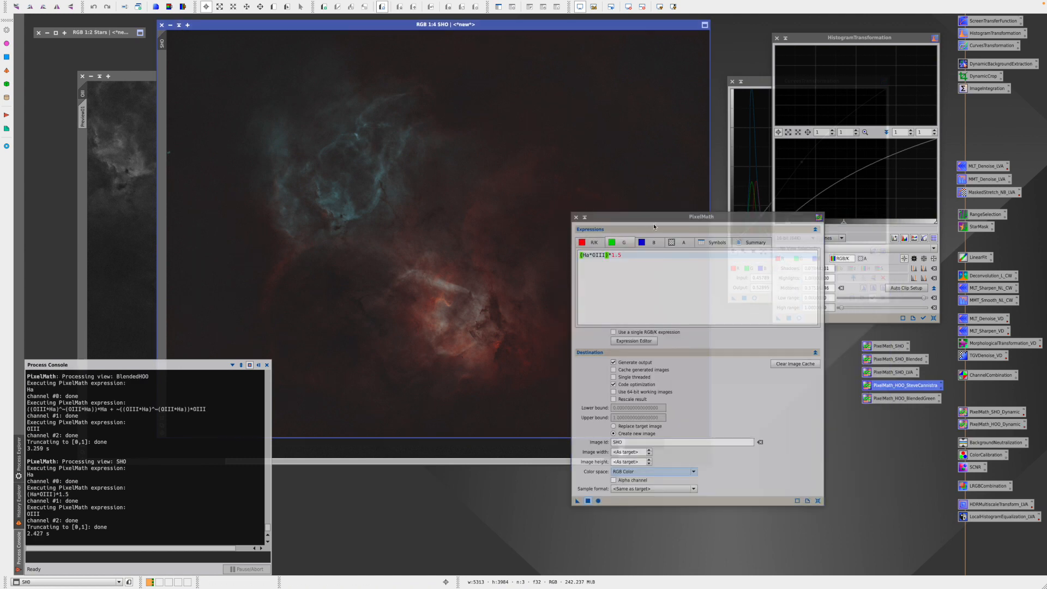
Close PixelMath and the BlendedHOO image, and rename the SHO image HOO.
left_click_drag(658, 220, 661, 216)
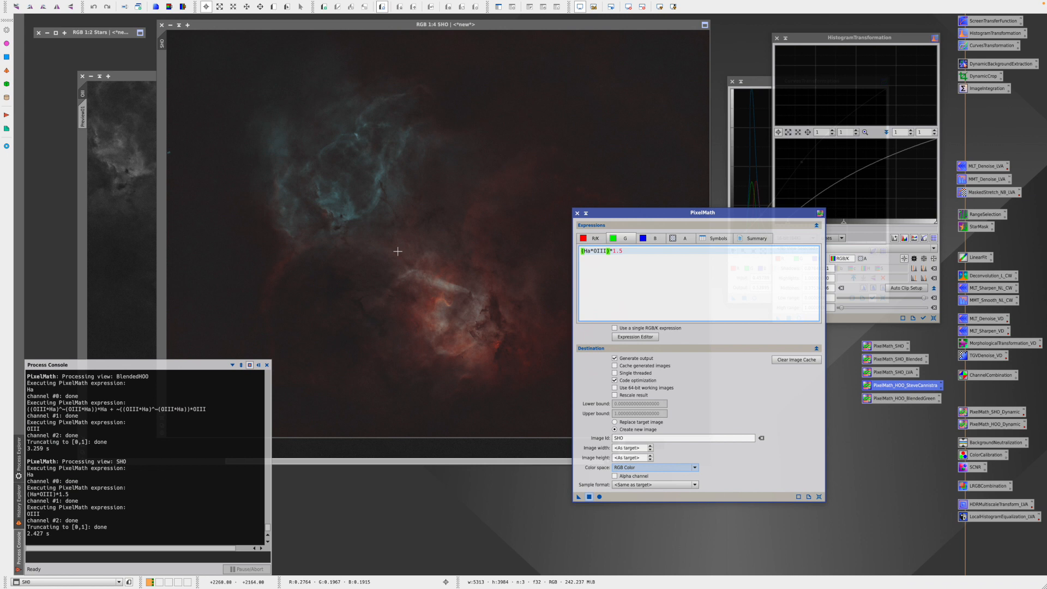
left_click(577, 213)
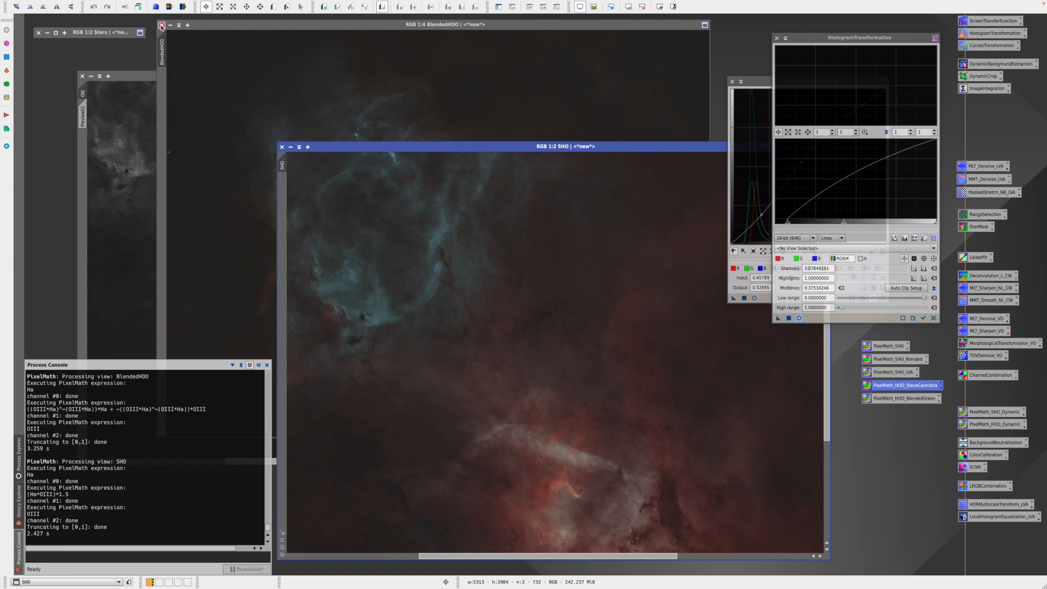
left_click(161, 25)
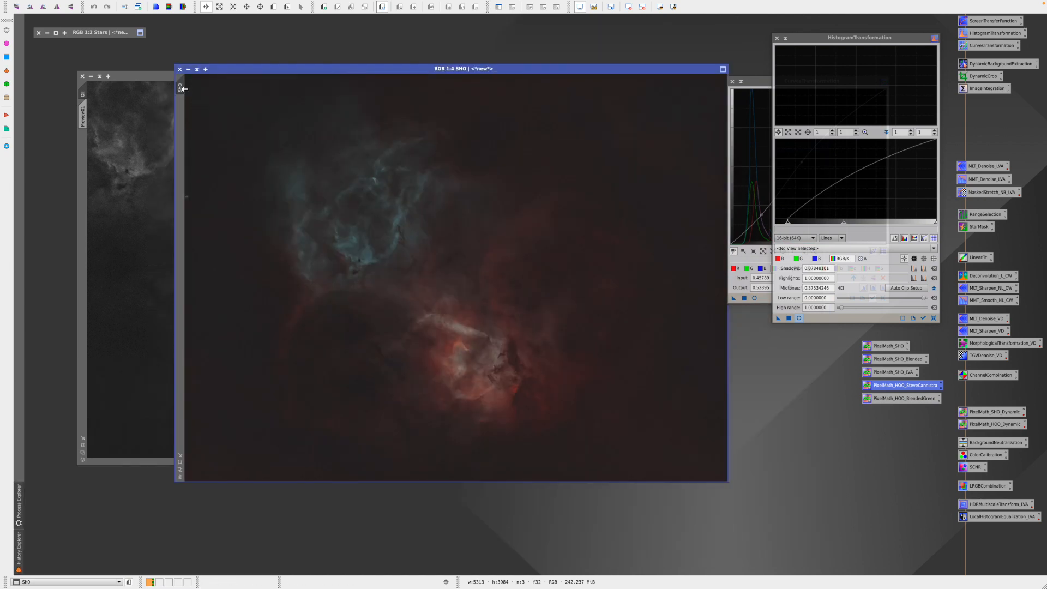
double_click(181, 88)
type("HOO")
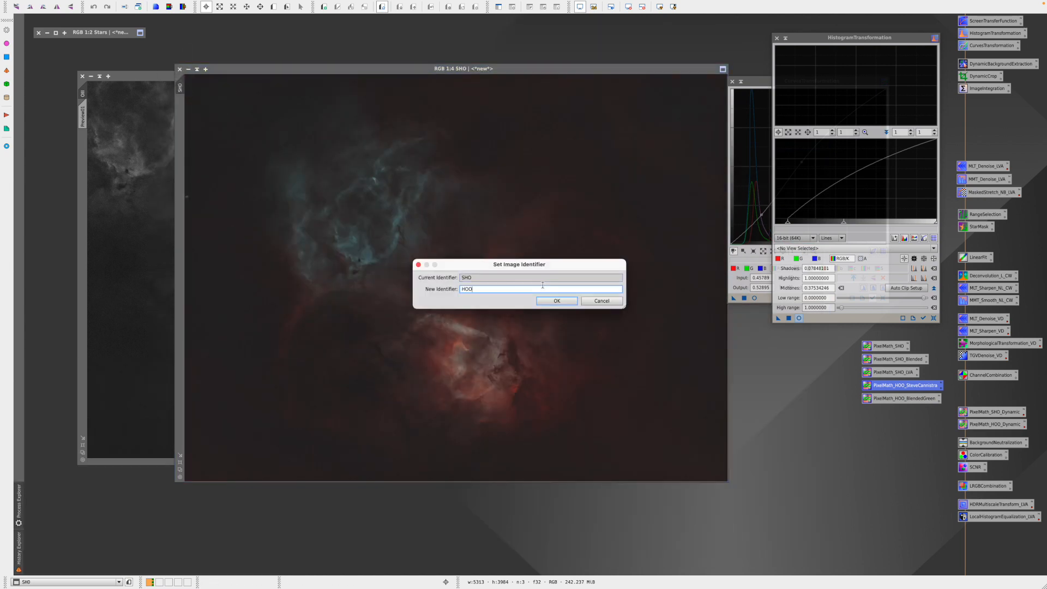
key("Return")
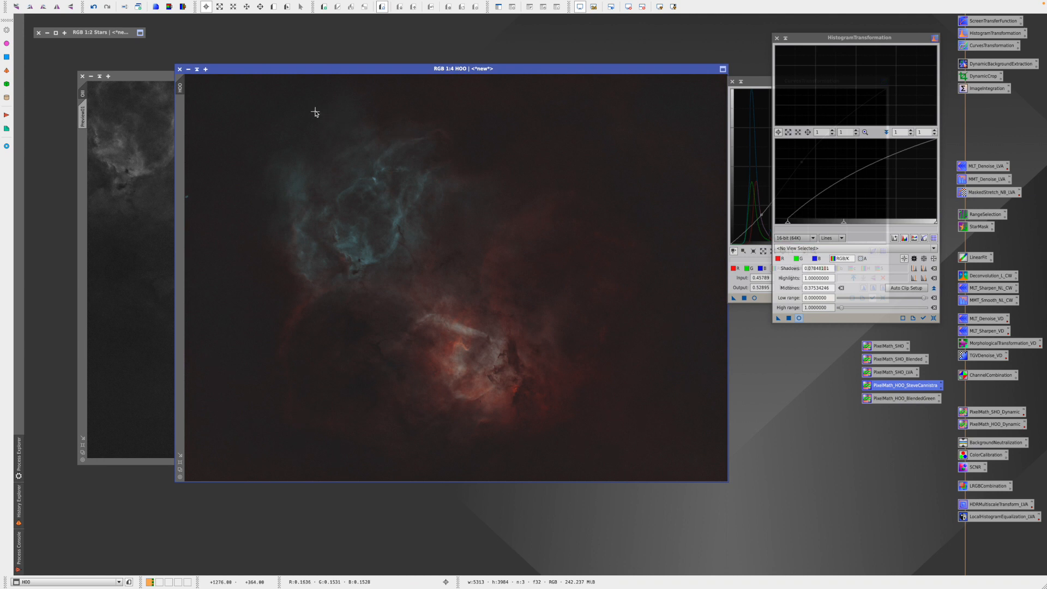
Collapse the HOO and OIII image windows and move them clear of the Ha image.
scroll(360, 78, "up", 1)
left_click_drag(362, 72, 353, 72)
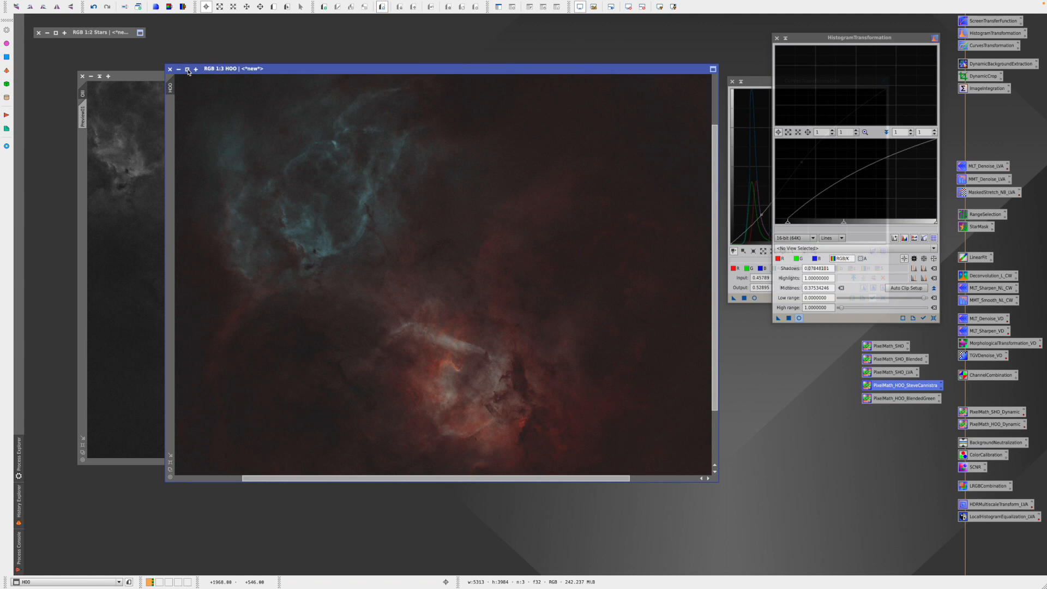
left_click(187, 69)
left_click_drag(456, 276, 102, 44)
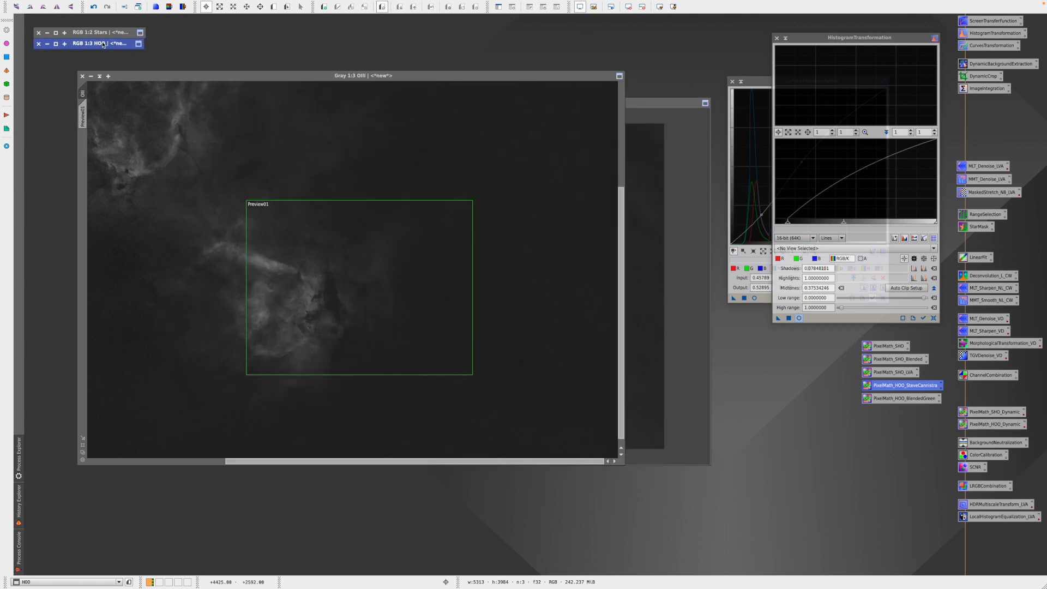
double_click(321, 77)
scroll(365, 273, "down", 1)
left_click_drag(364, 267, 344, 52)
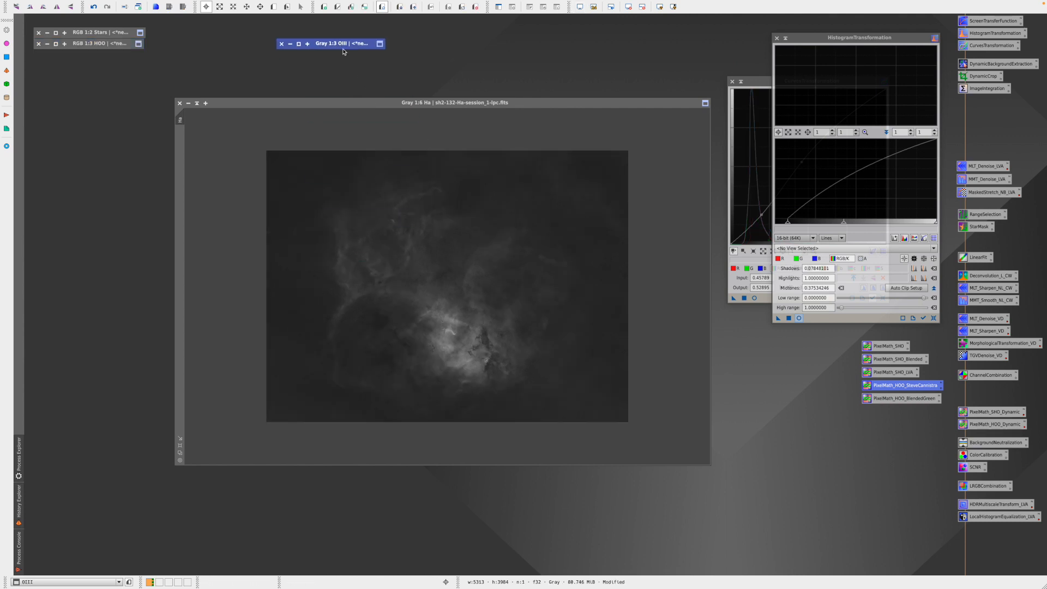
Enlarge the Ha image and examine the detail in the nebula's bright core at several magnifications.
double_click(416, 102)
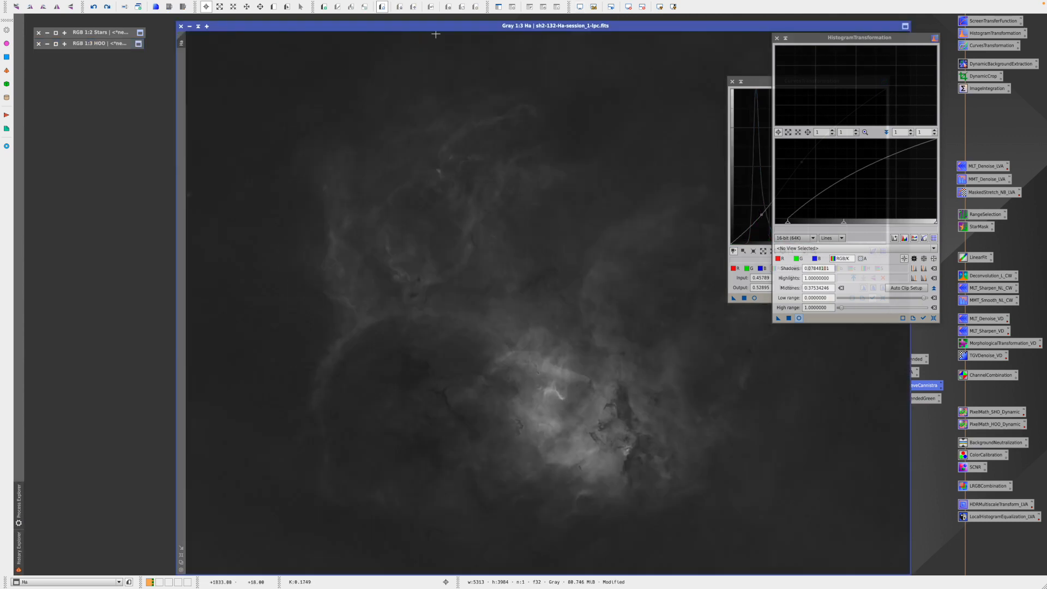
scroll(423, 44, "up", 1)
left_click_drag(439, 27, 353, 21)
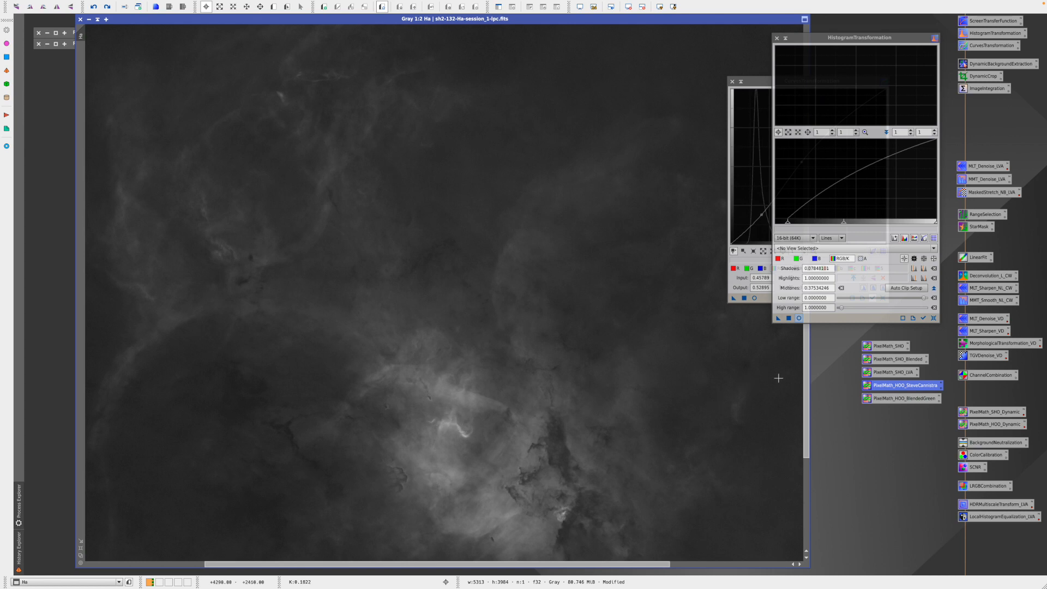
scroll(802, 363, "up", 1)
left_click_drag(808, 364, 806, 457)
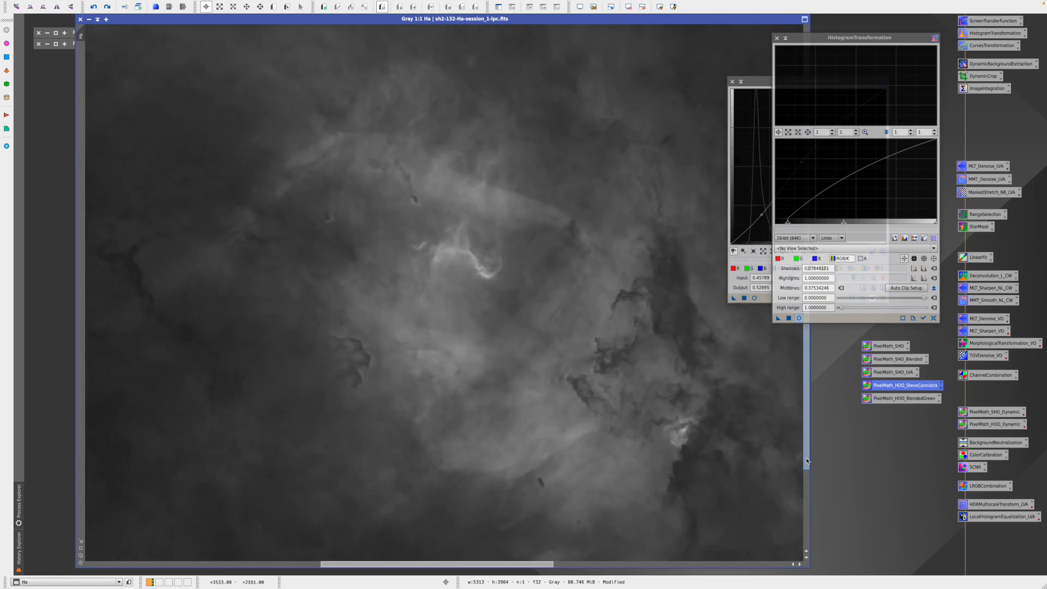
scroll(560, 381, "down", 1)
scroll(561, 382, "down", 3)
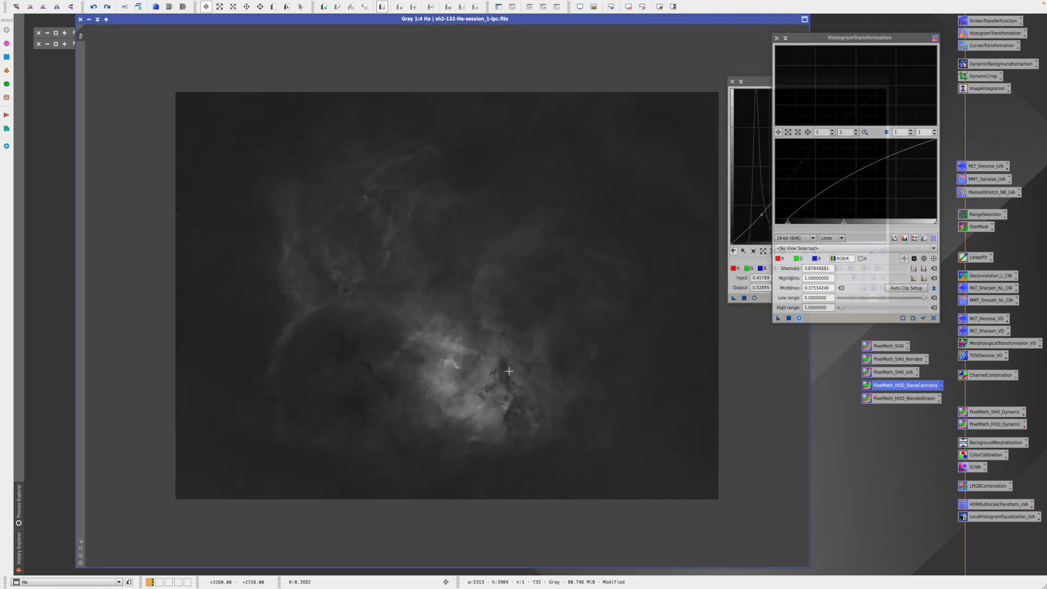
scroll(509, 371, "up", 2)
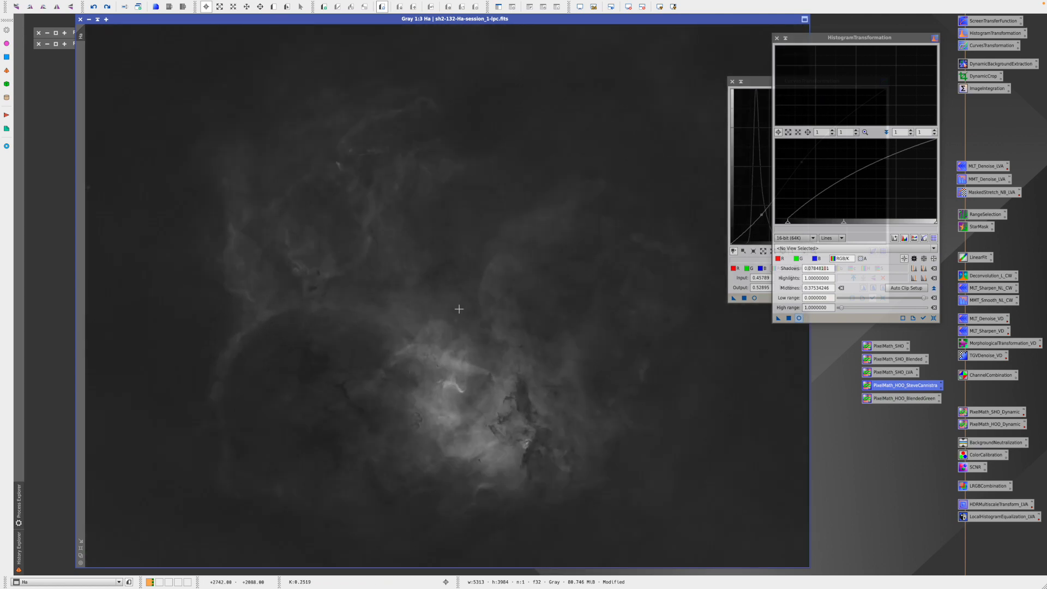
Open HDRMultiscaleTransform, enable its lightness mask, and move the window to the edge of the Ha image.
left_click(196, 4)
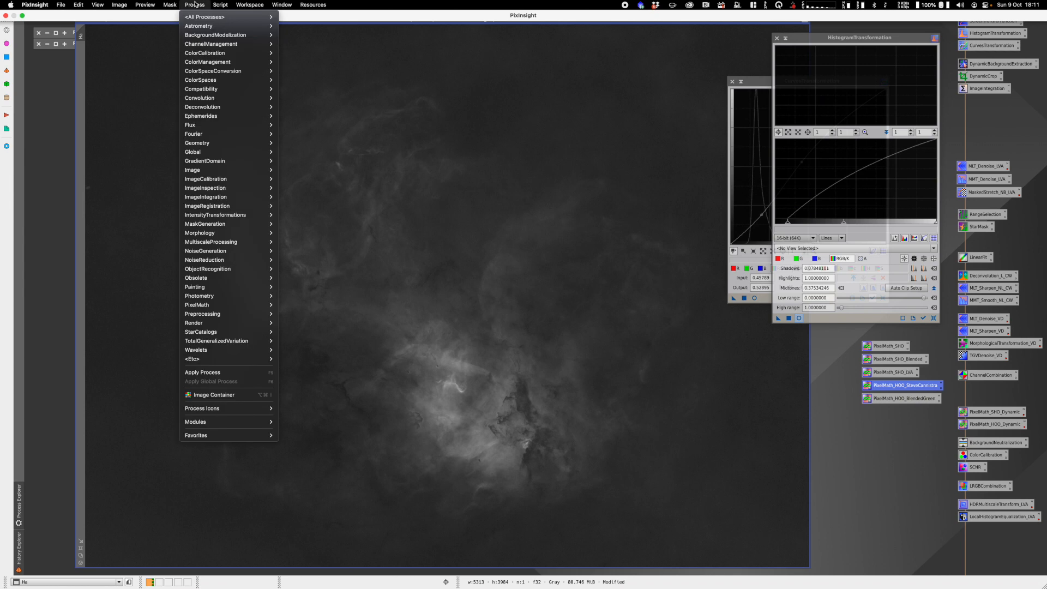
scroll(295, 297, "down", 2)
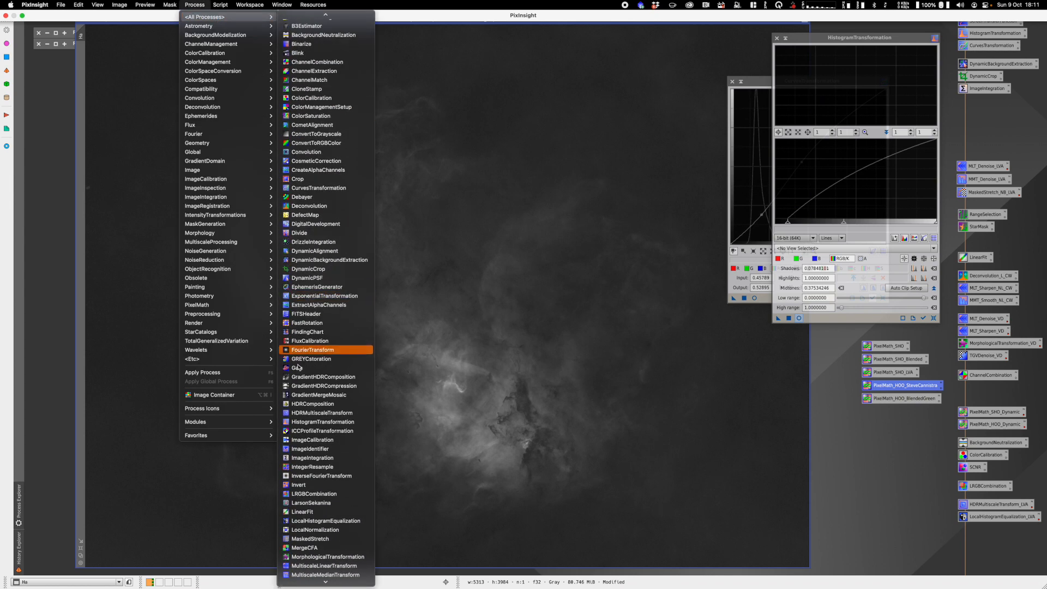
left_click(309, 413)
left_click_drag(700, 395, 854, 397)
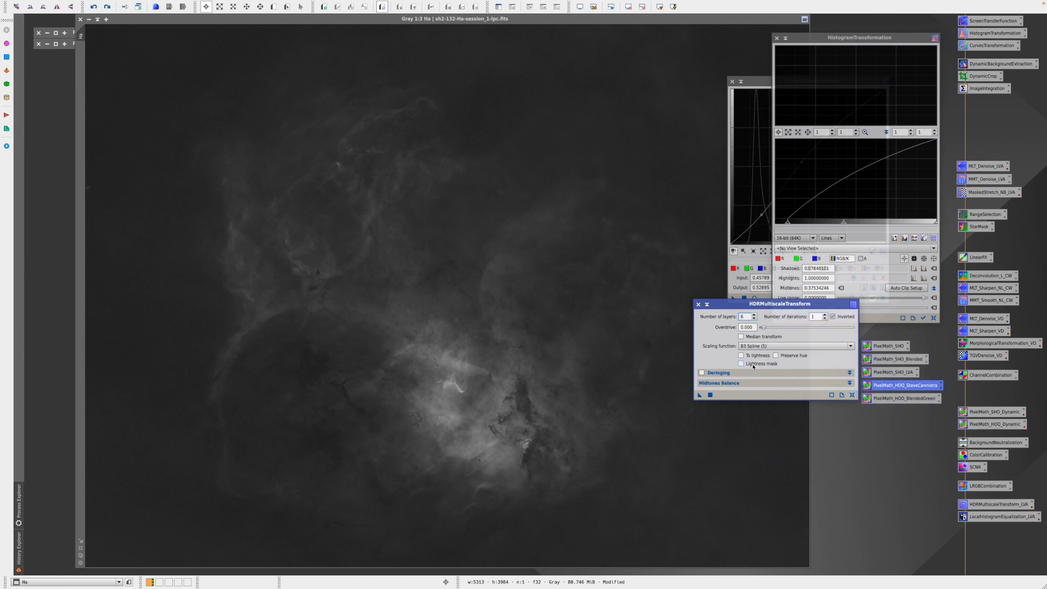
left_click_drag(767, 306, 829, 325)
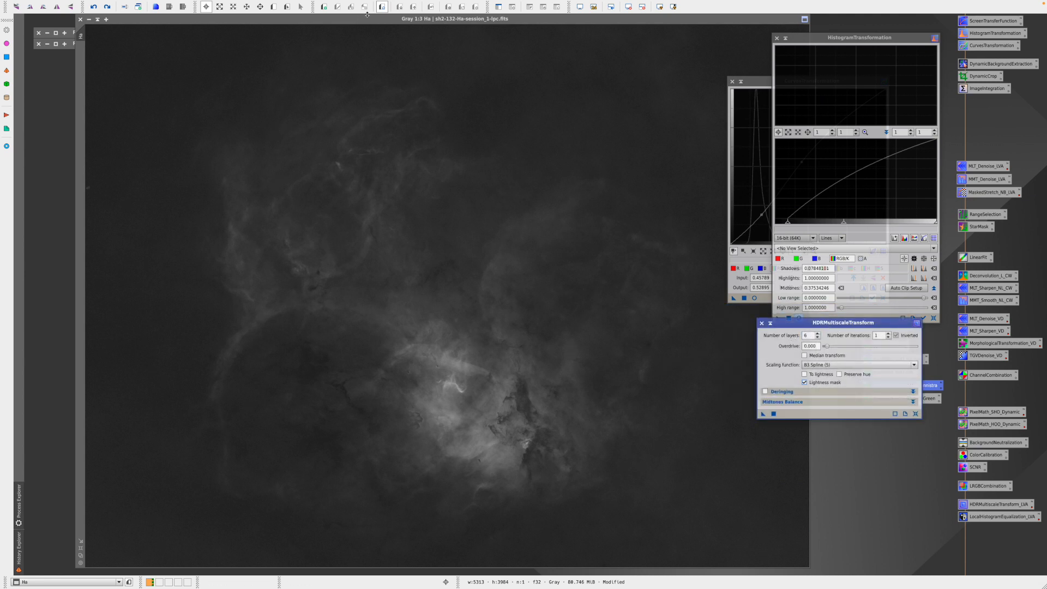
Define a preview around the bright core of the Ha image and apply HDRMultiscaleTransform with 6 layers to that preview.
left_click(273, 7)
left_click_drag(353, 287, 617, 494)
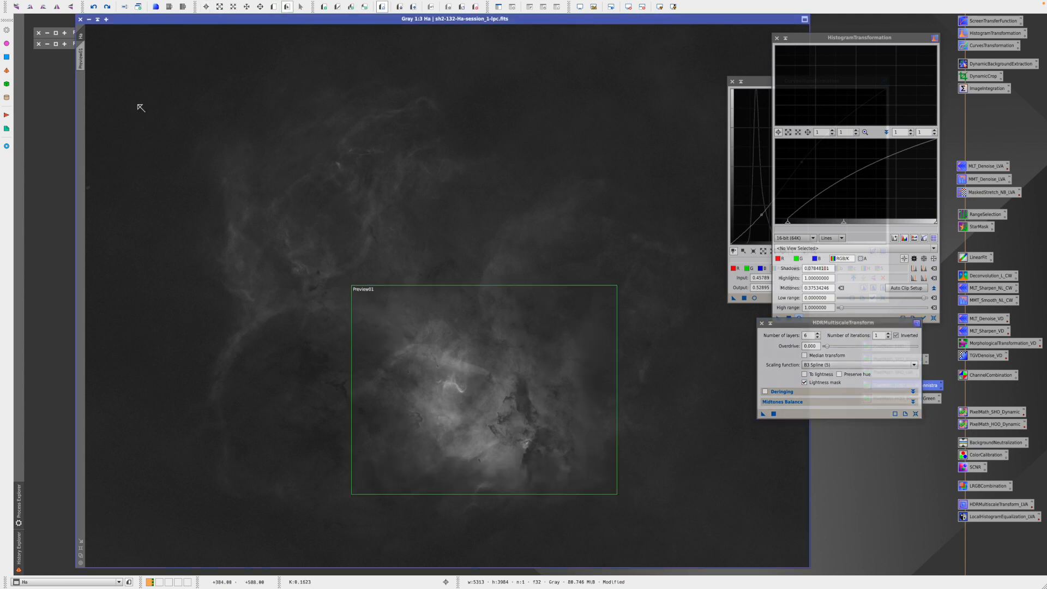
left_click(81, 58)
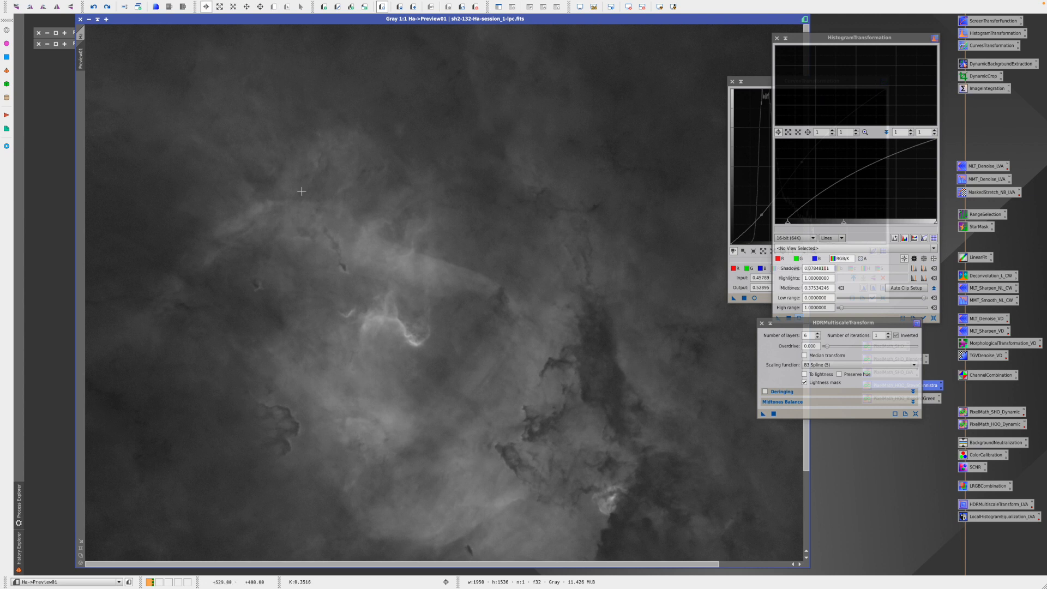
left_click(774, 414)
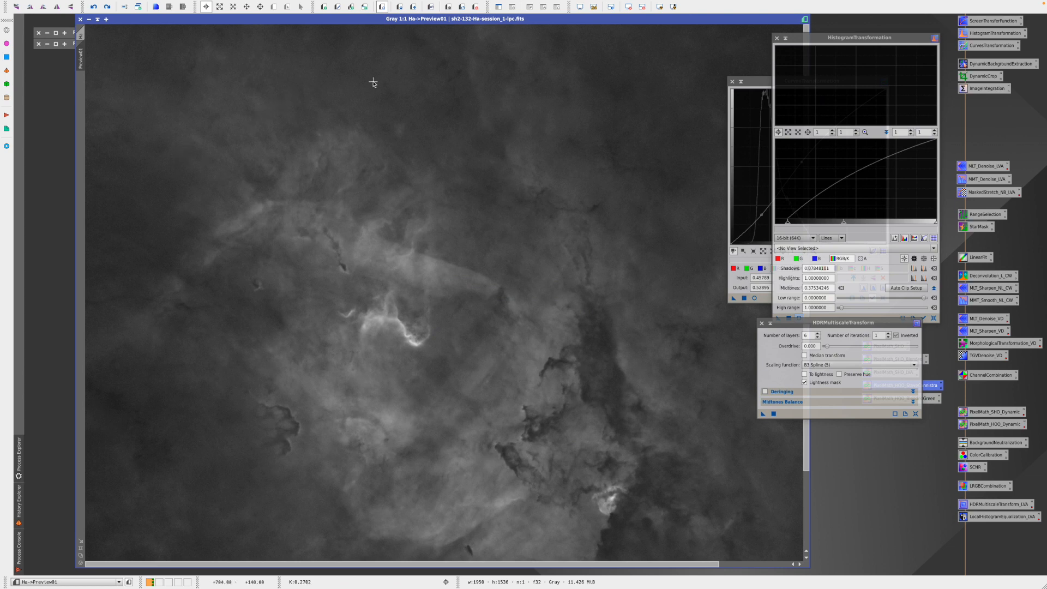
Switch the Ha preview repeatedly between its original and processed states to compare the core detail.
scroll(427, 30, "down", 1)
scroll(431, 103, "up", 2)
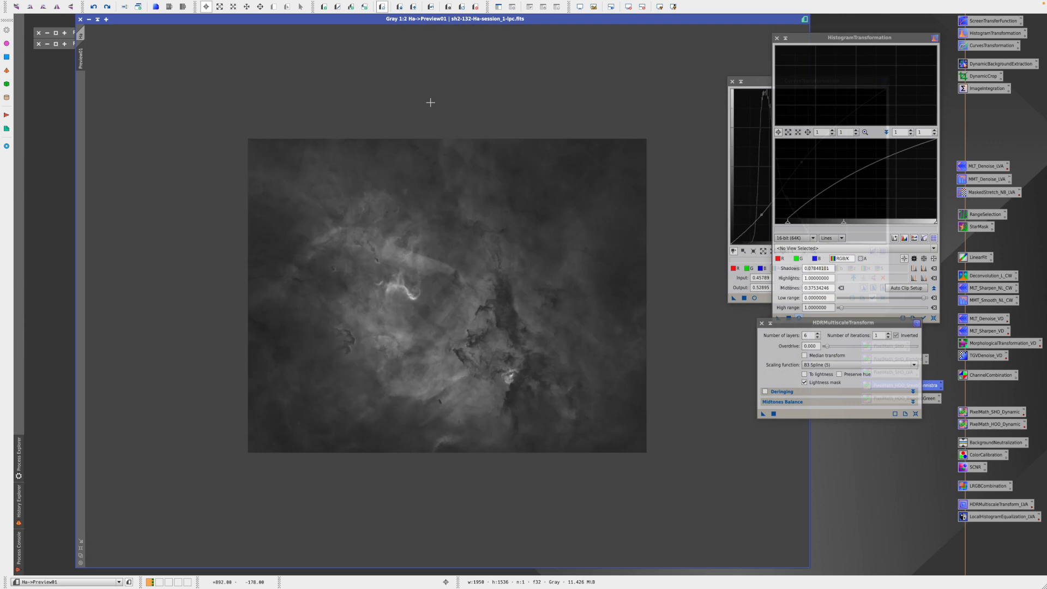
scroll(430, 103, "up", 1)
scroll(430, 102, "down", 2)
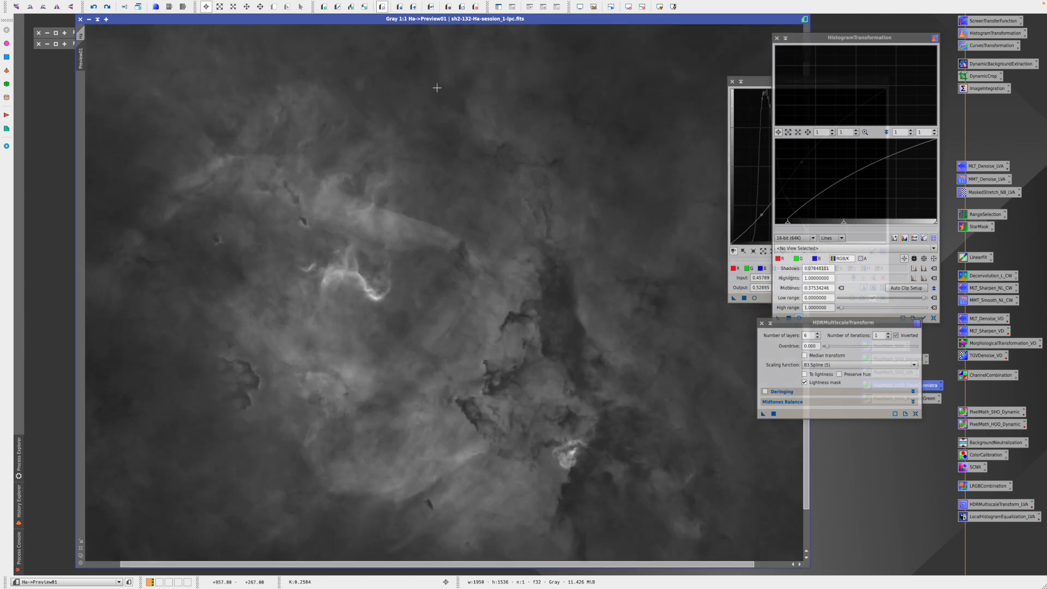
left_click(431, 7)
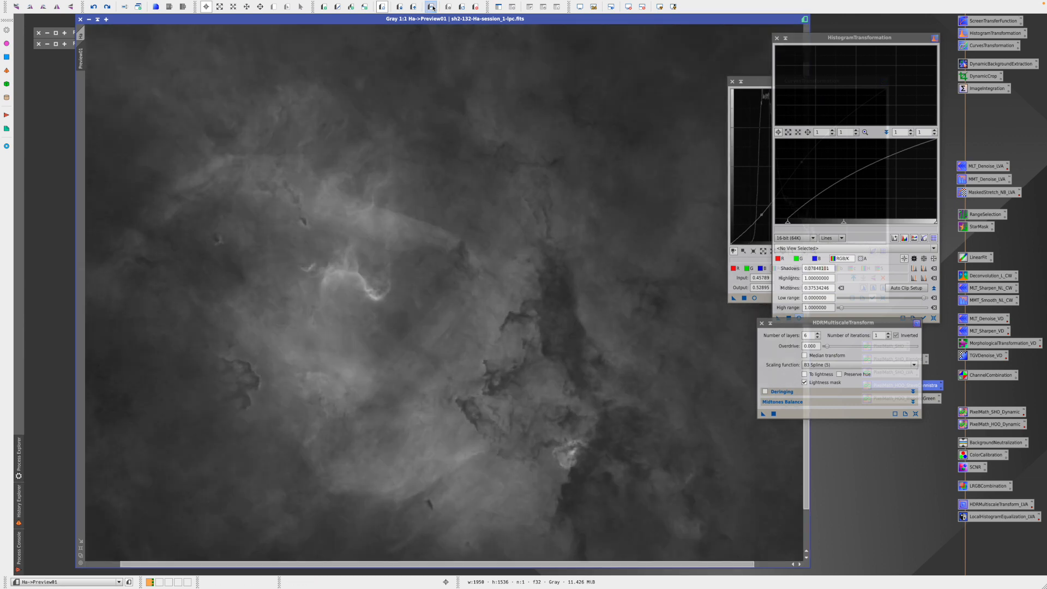
left_click(432, 7)
left_click(431, 7)
left_click(432, 7)
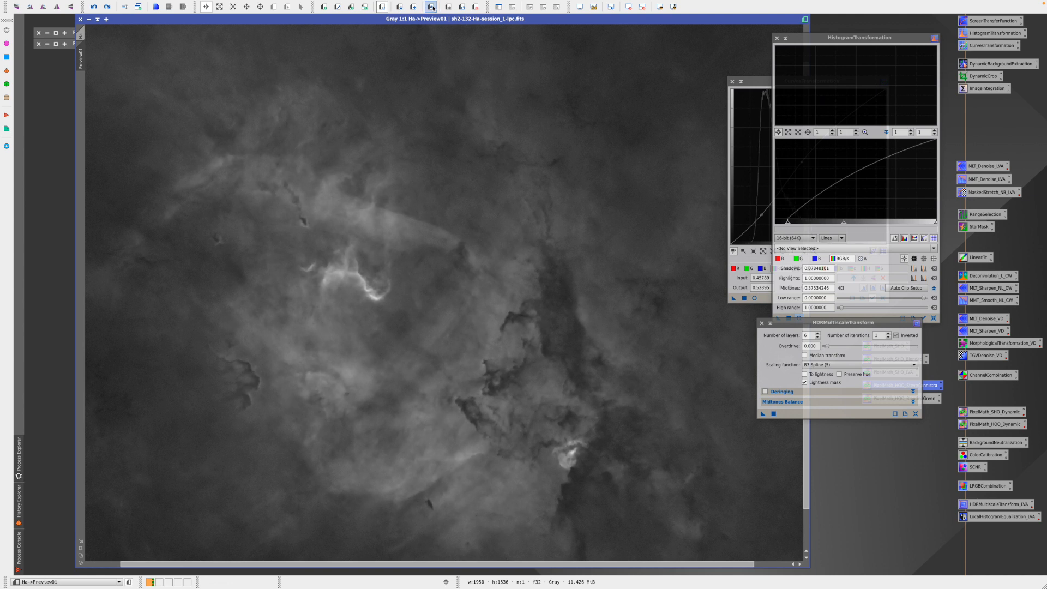
left_click(431, 7)
left_click(431, 7)
left_click(431, 7)
left_click(432, 7)
left_click(432, 8)
Apply the 6-layer HDRMultiscaleTransform to the full Ha image, compare before and after with undo and redo, and hide the process console.
left_click(81, 35)
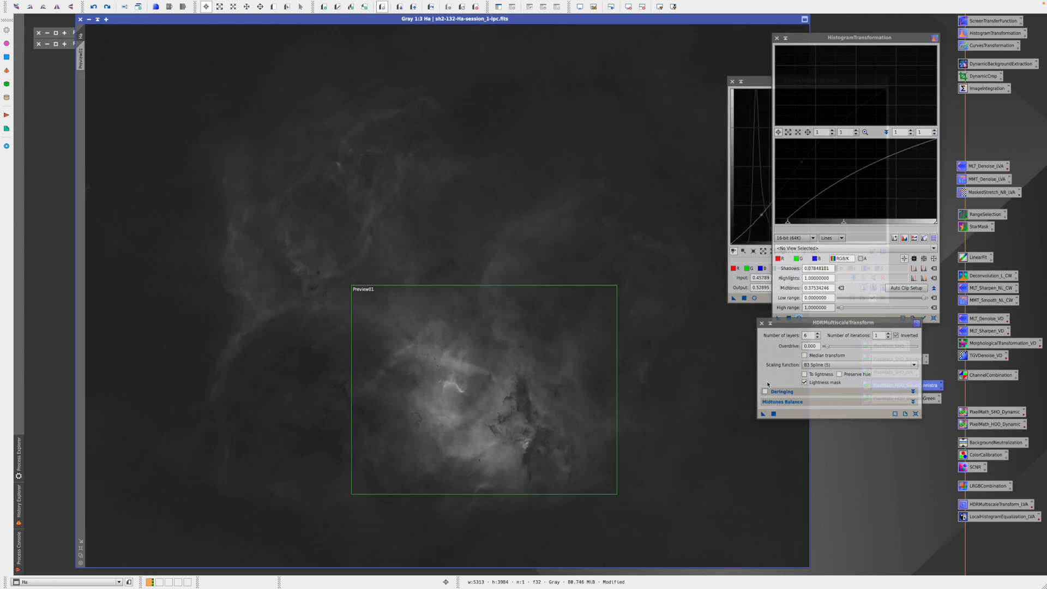
left_click_drag(763, 414, 457, 335)
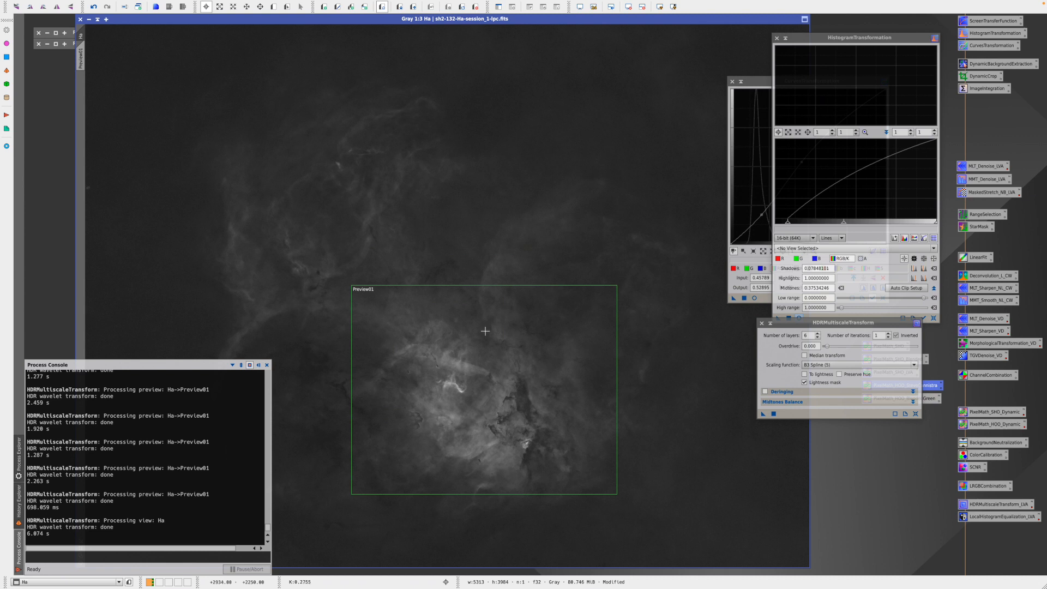
left_click(94, 8)
left_click(108, 7)
left_click(93, 8)
left_click(107, 7)
left_click(267, 366)
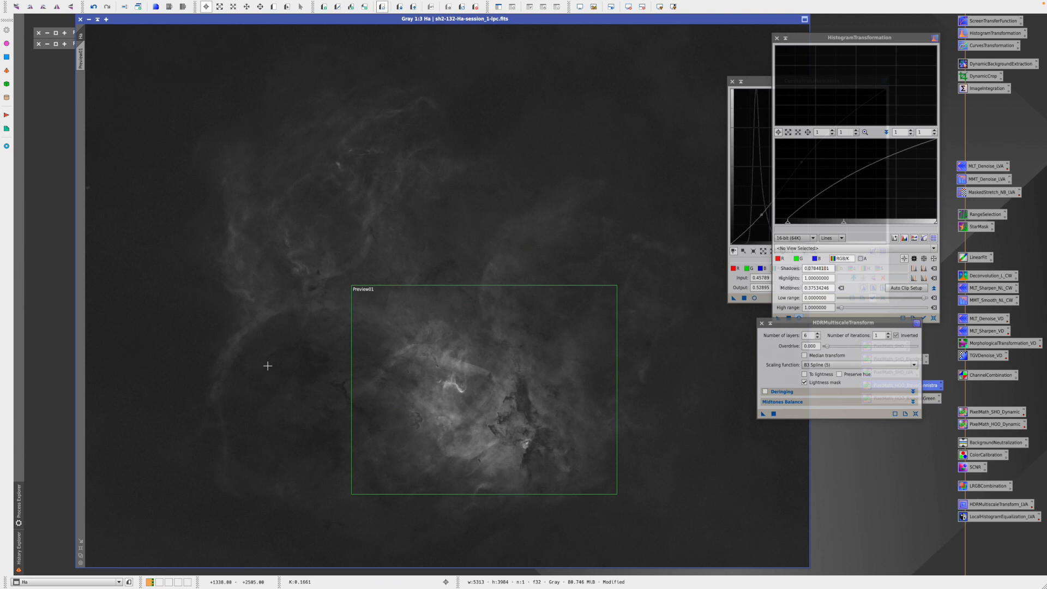
Open LocalHistogramEqualization with its real-time preview on the Ha image and move its window clear of the preview.
left_click(195, 4)
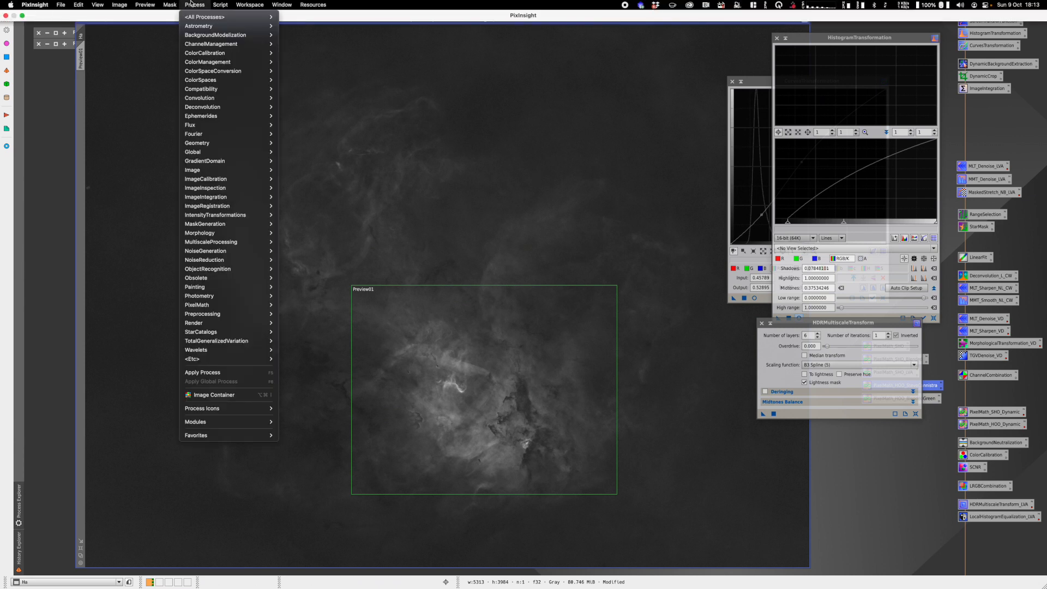
mouse_move(205, 22)
scroll(317, 218, "down", 5)
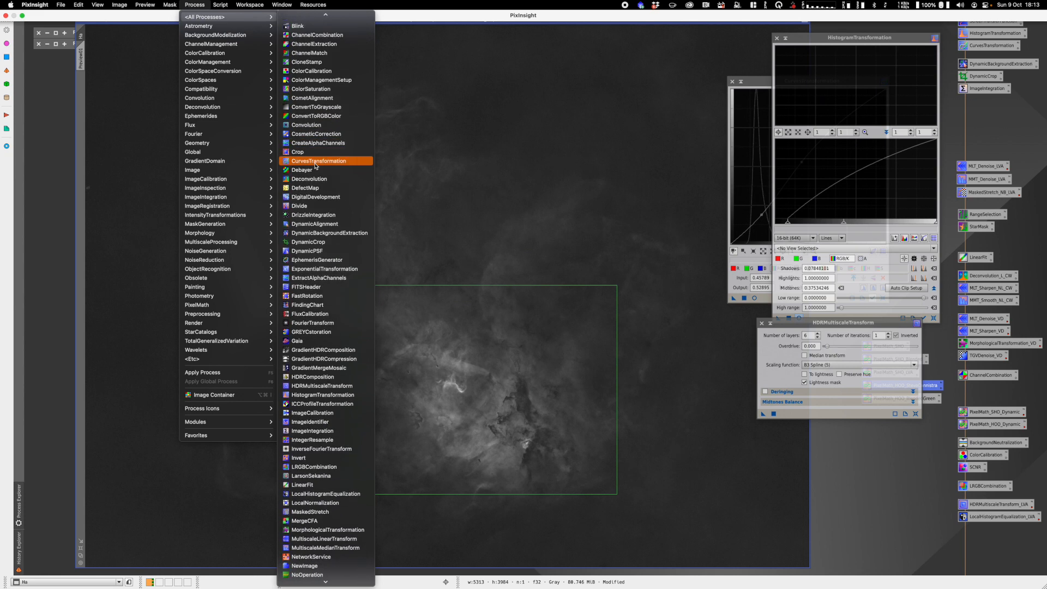
left_click(322, 475)
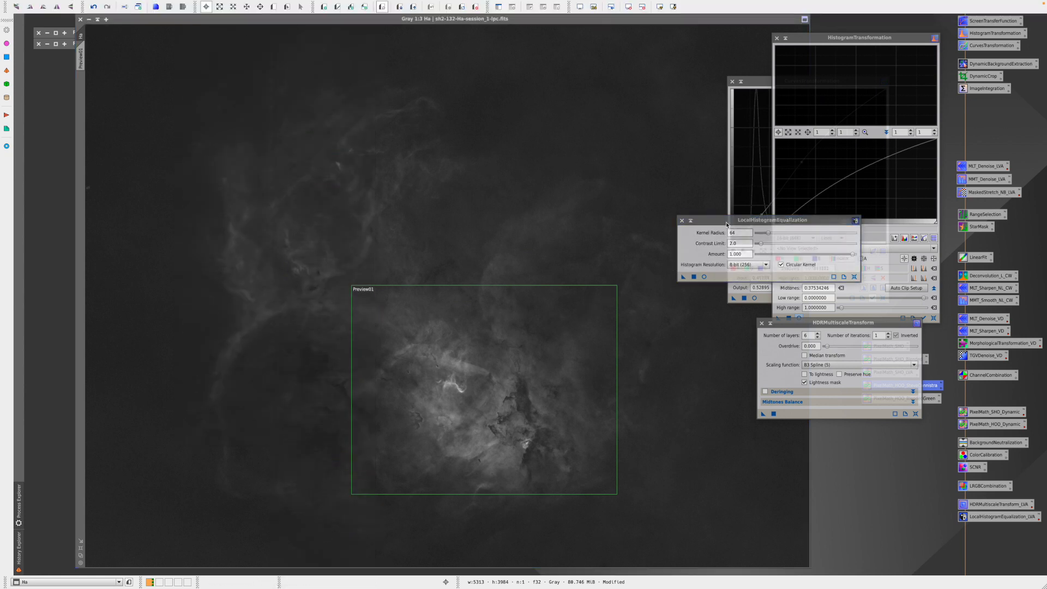
left_click(704, 276)
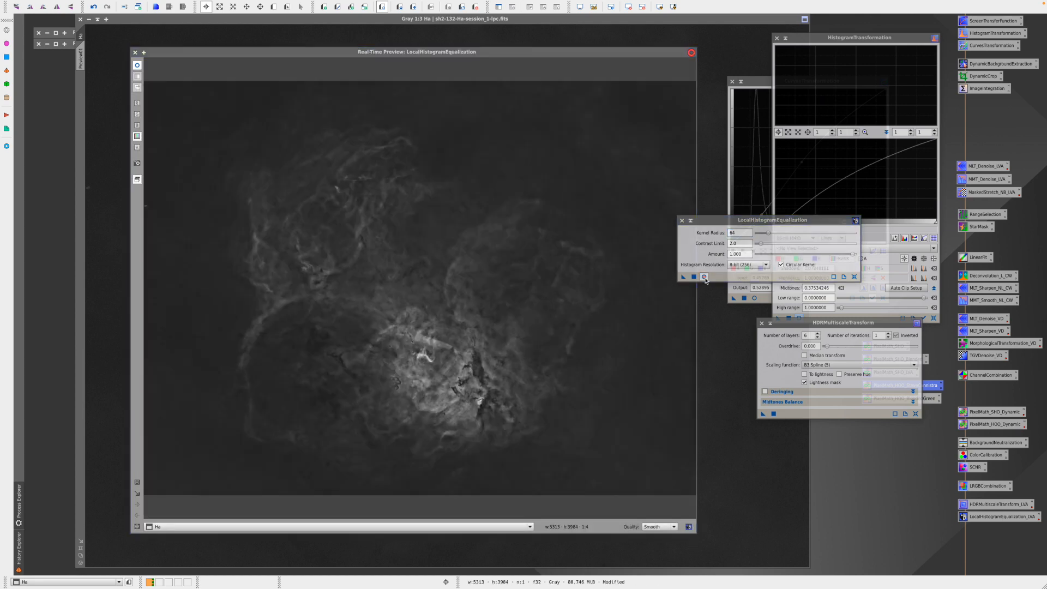
left_click_drag(728, 220, 756, 229)
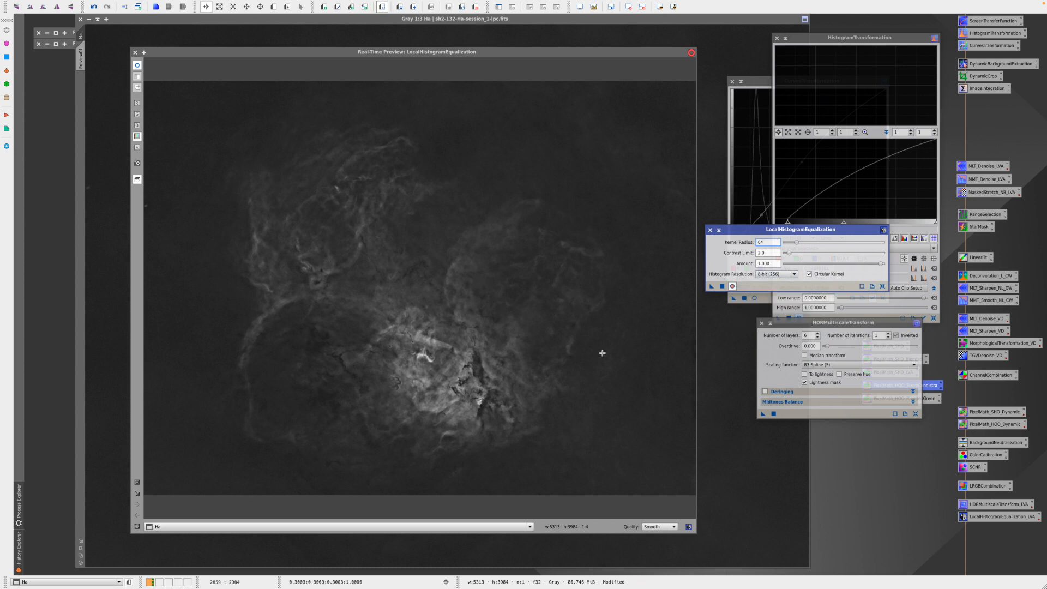
Set the LocalHistogramEqualization amount to 0.300 and zoom the real-time preview onto the nebula's bright core.
left_click_drag(881, 264, 817, 264)
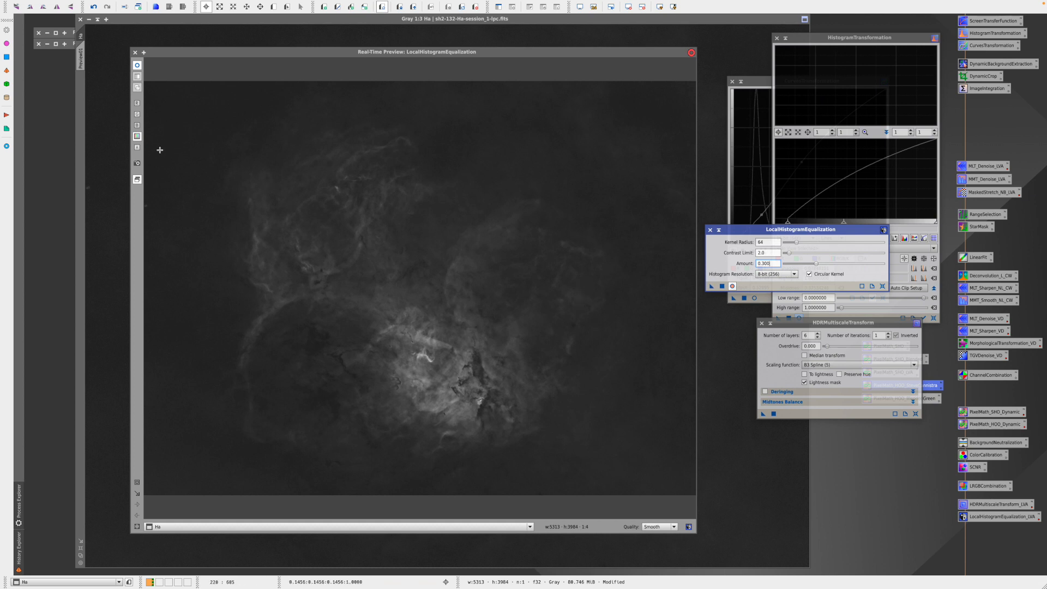
left_click(137, 483)
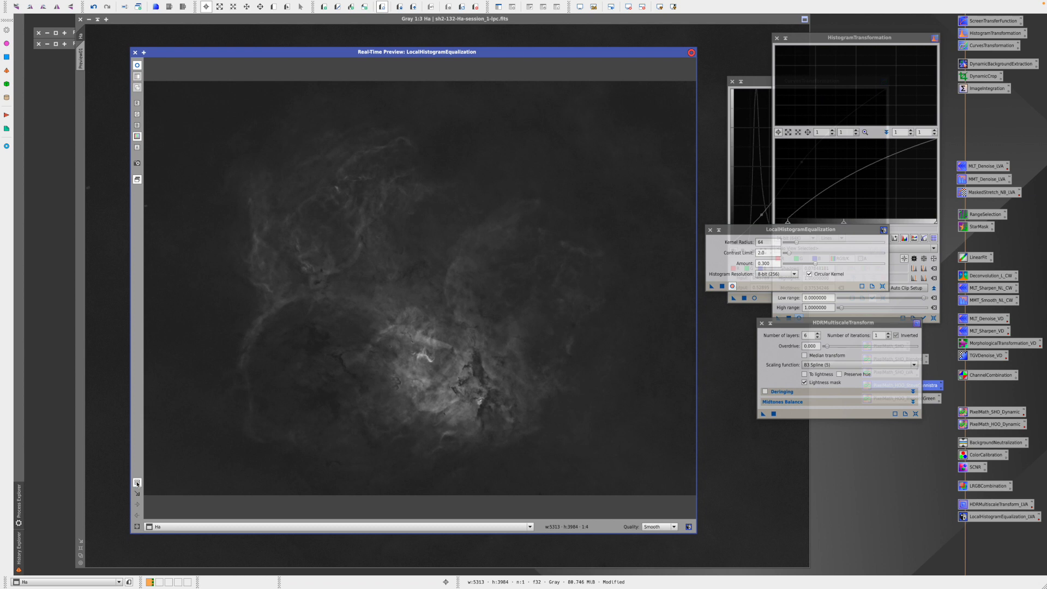
left_click_drag(344, 285, 548, 445)
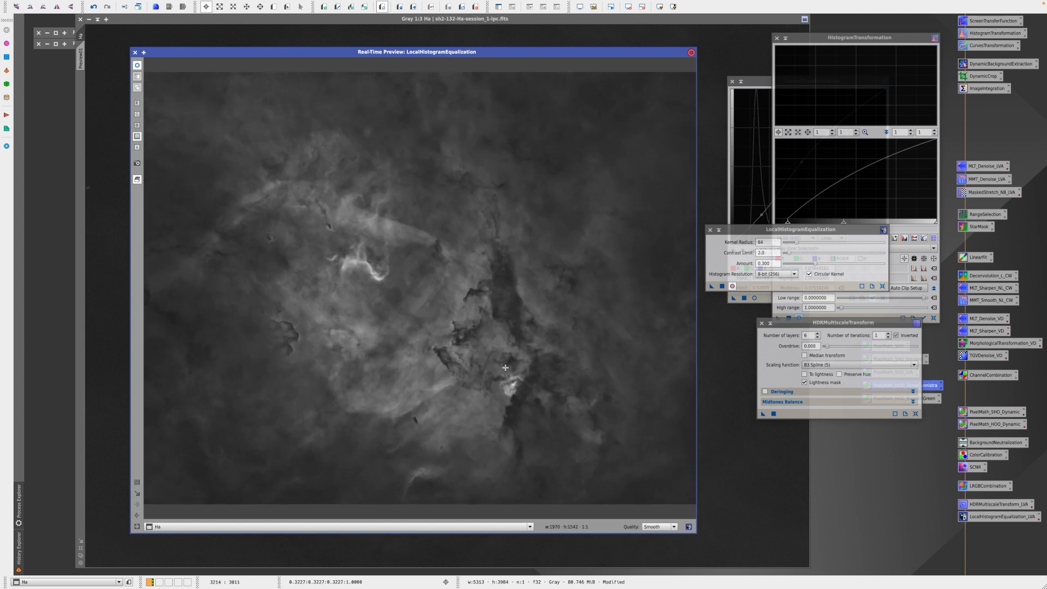
Toggle the real-time preview off and on to compare the core before and after local equalization.
left_click(137, 66)
left_click(137, 66)
left_click(137, 66)
left_click(137, 66)
left_click(137, 66)
Reduce the kernel radius to 32 and compare the core with the real-time preview off and on.
left_click_drag(797, 244, 794, 245)
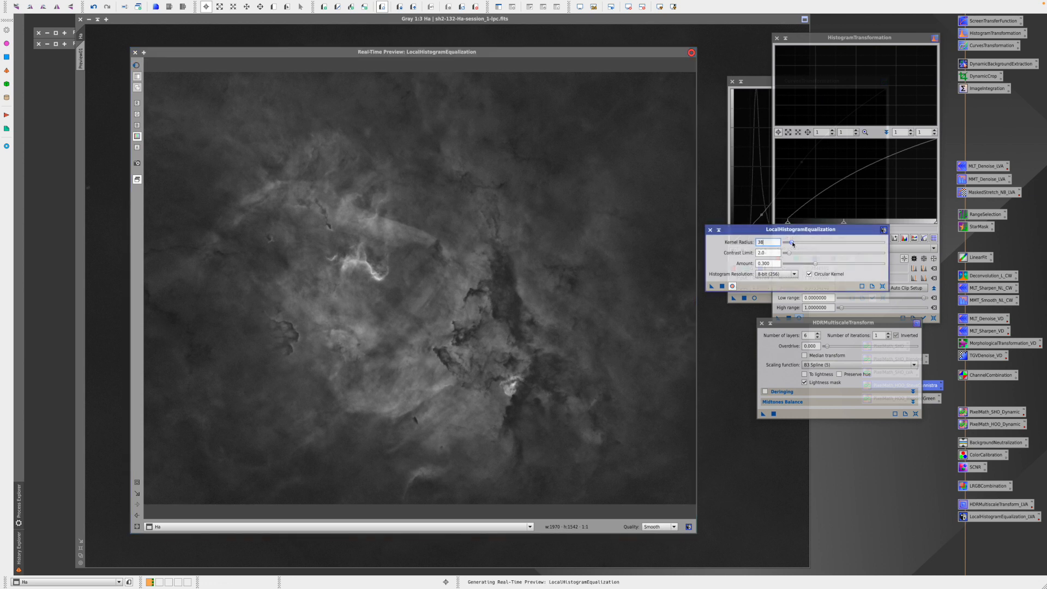
left_click_drag(792, 245, 792, 245)
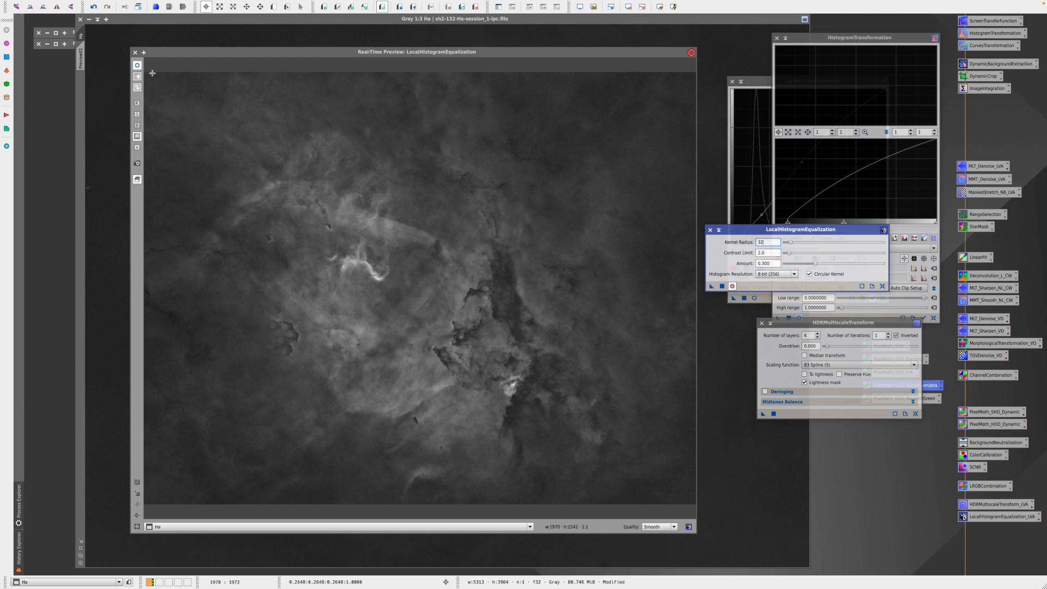
left_click(137, 66)
left_click(138, 66)
left_click(137, 67)
left_click(137, 67)
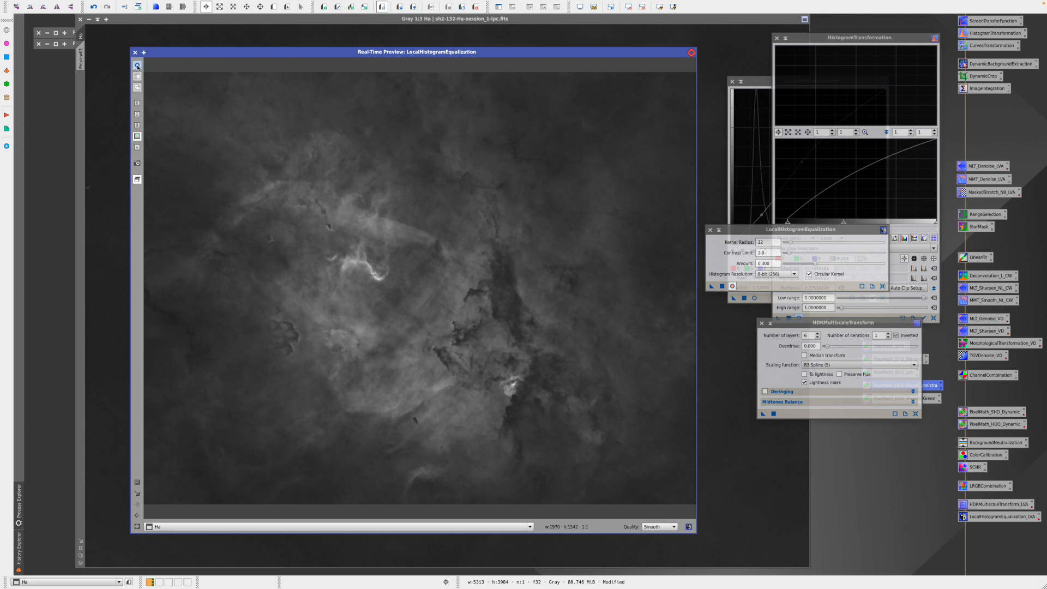
Set the contrast limit to 1.8 and check the effect in the real-time preview.
left_click(765, 253)
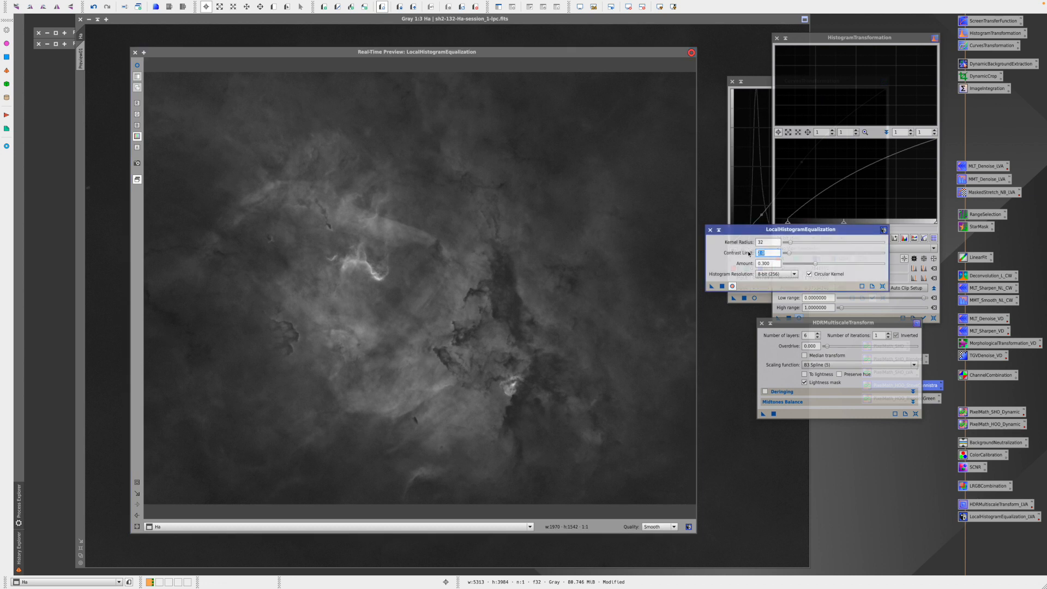
type("1.8")
left_click(770, 241)
left_click(139, 69)
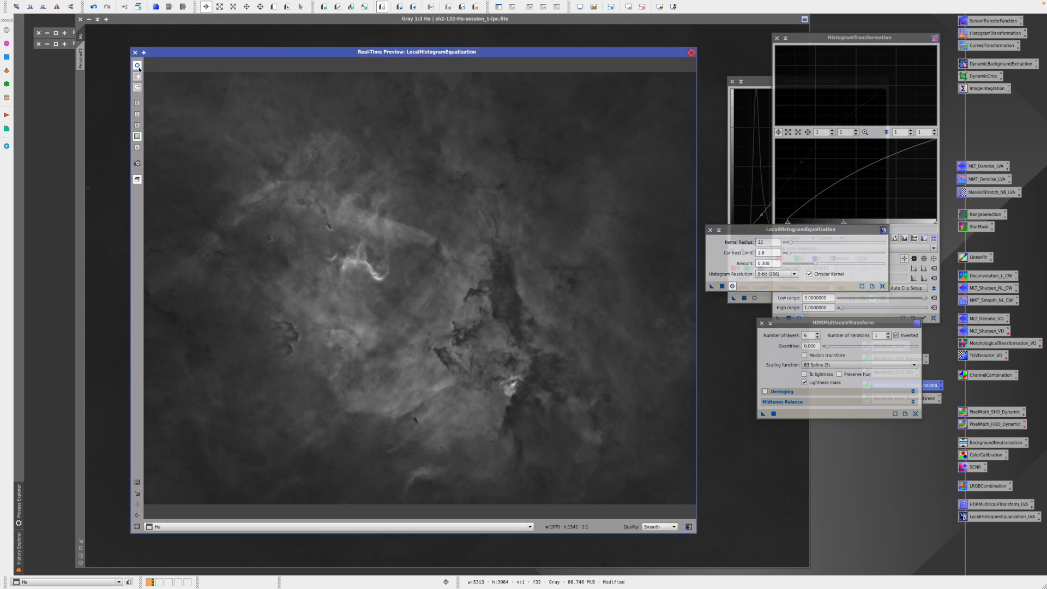
Lower the equalization amount to 0.200 and switch the real-time preview off and on repeatedly to compare the core detail.
left_click_drag(816, 264, 808, 264)
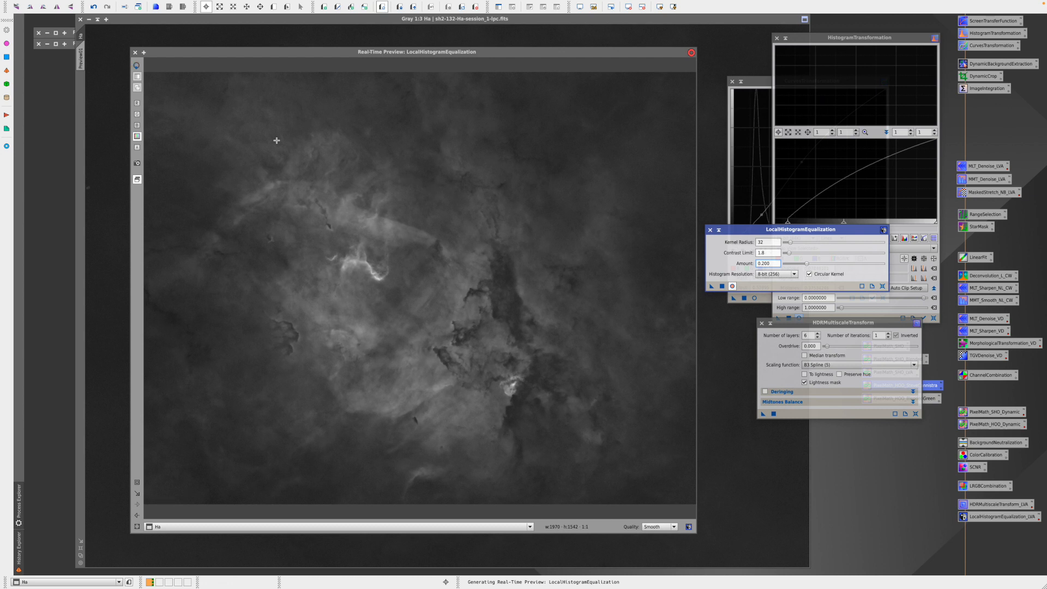
left_click(138, 67)
left_click(139, 68)
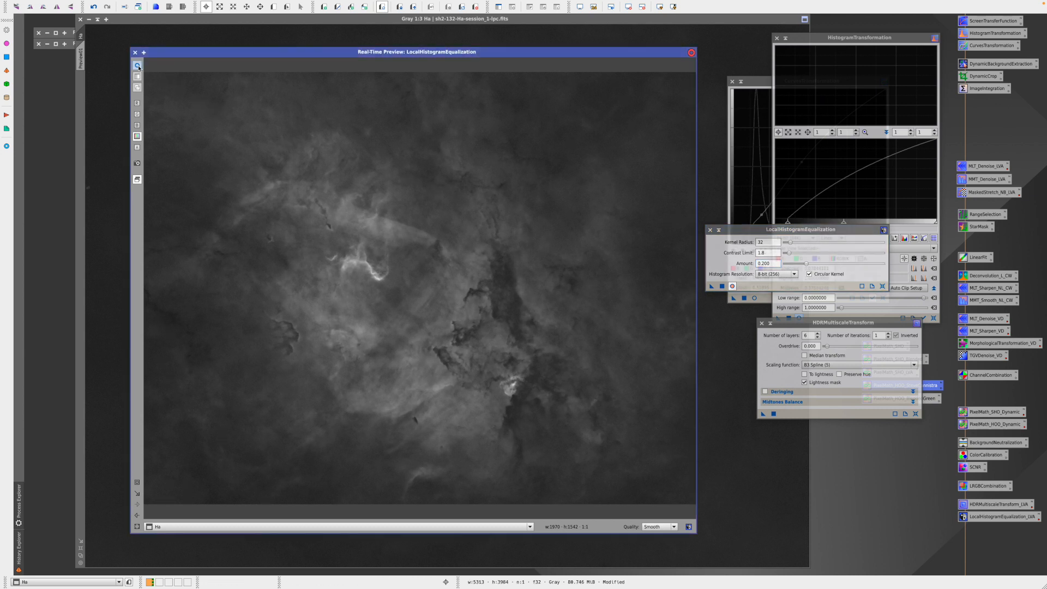
left_click(138, 67)
left_click(139, 67)
left_click(139, 68)
left_click(139, 68)
left_click(138, 68)
left_click(139, 68)
left_click(139, 68)
left_click(139, 68)
left_click(139, 68)
Apply the configured LocalHistogramEqualization to the full Ha image and close its preview and both detail-enhancement process windows.
left_click(136, 51)
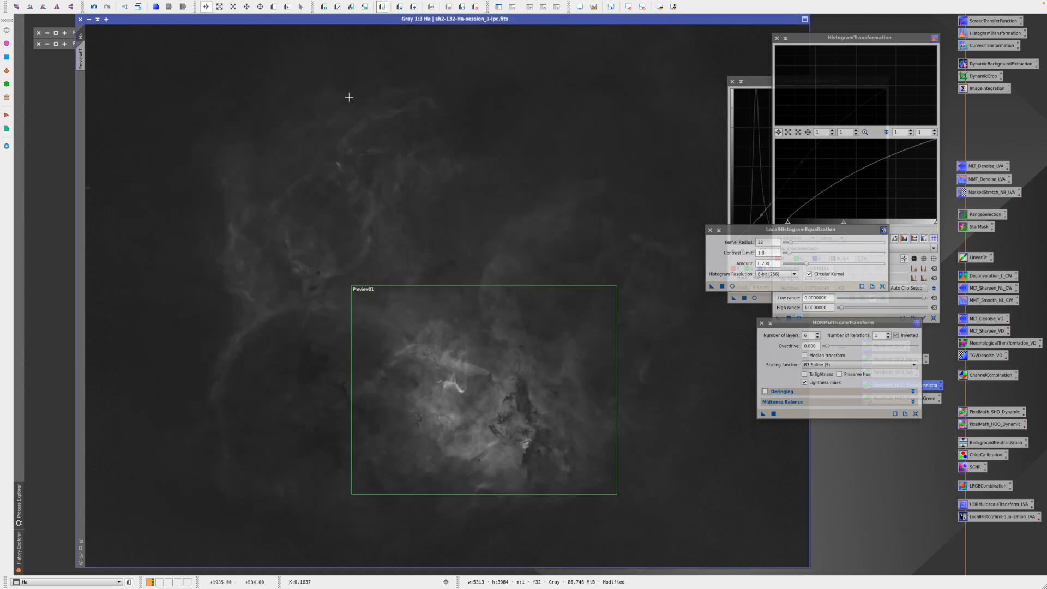
left_click_drag(712, 287, 400, 247)
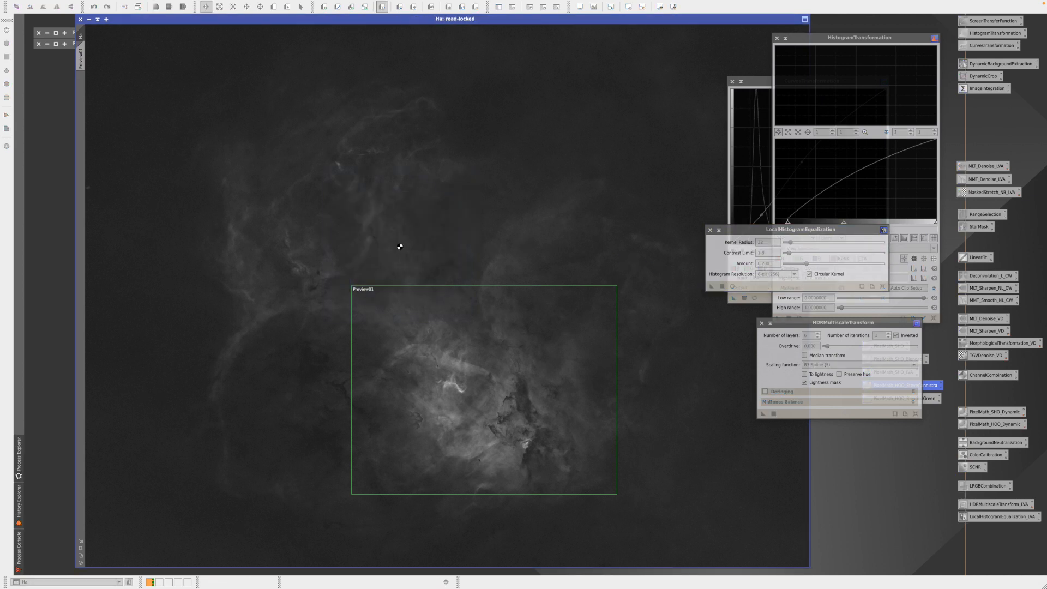
left_click(710, 230)
left_click(761, 323)
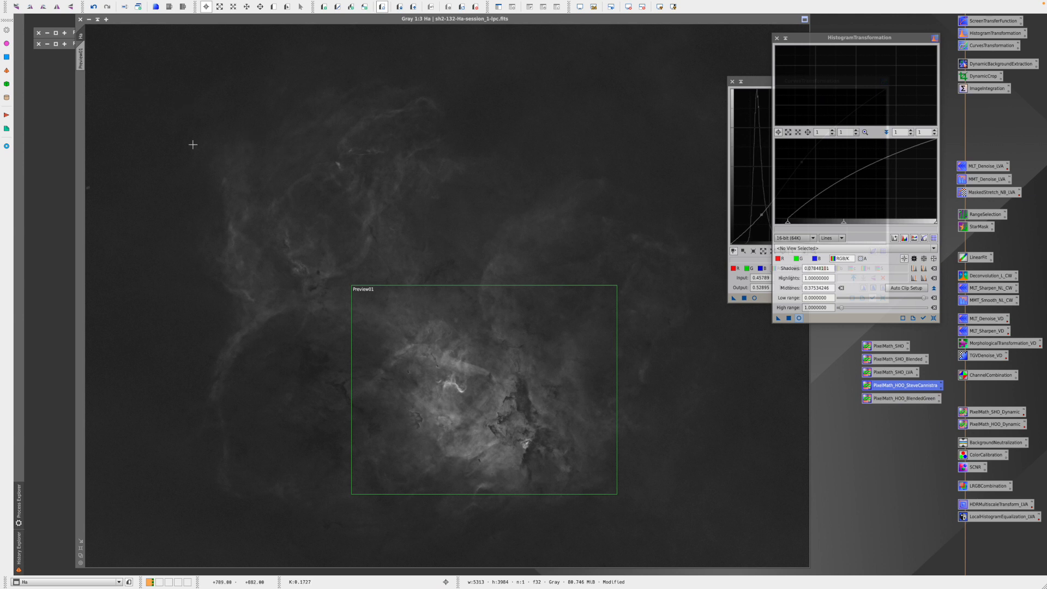
Delete Preview01 from the Ha image and inspect the full image.
right_click(81, 64)
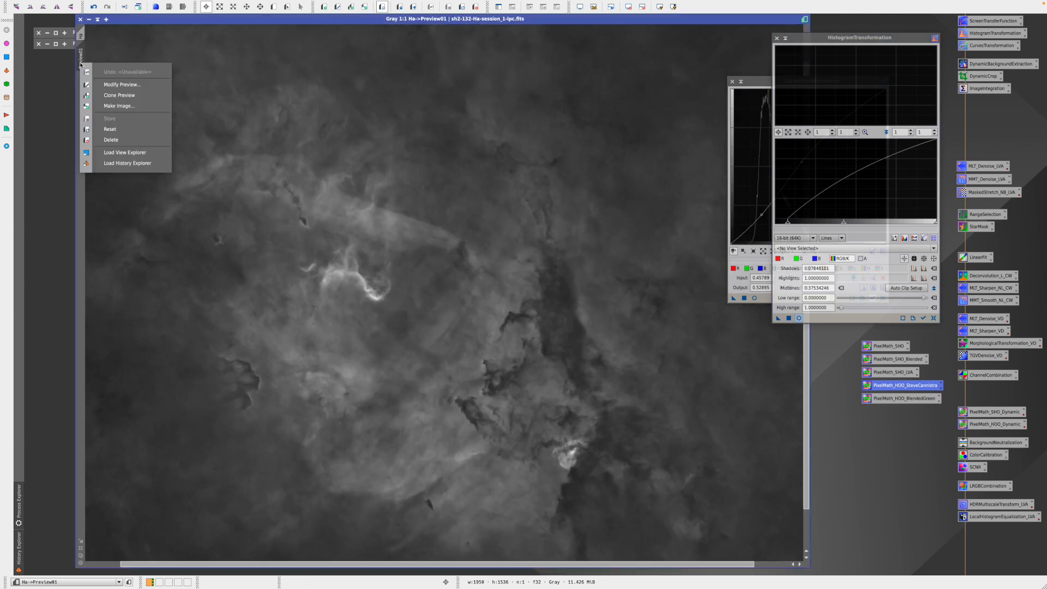
left_click(138, 143)
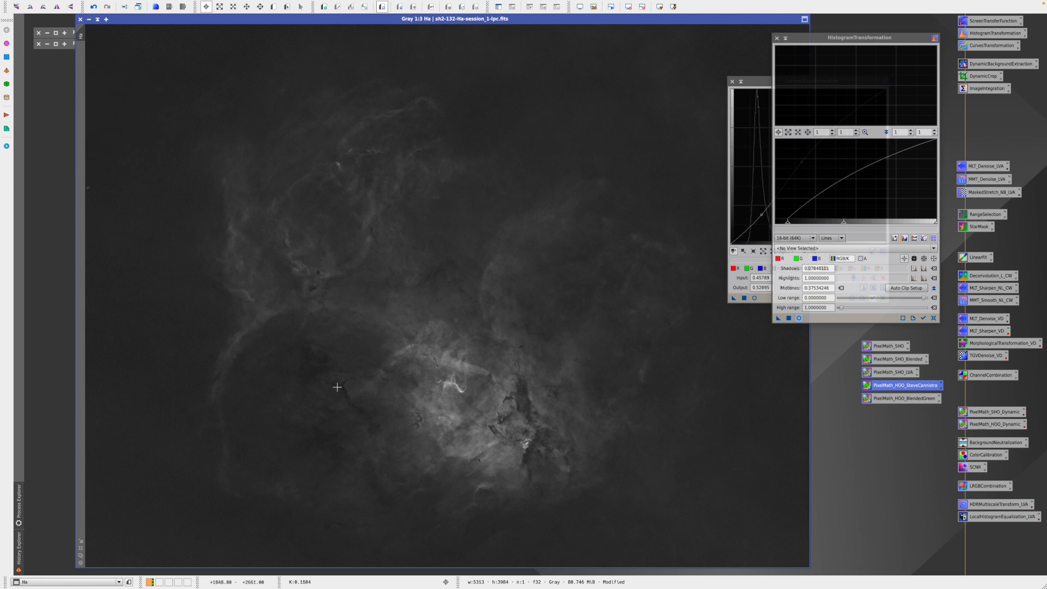
scroll(479, 421, "down", 1)
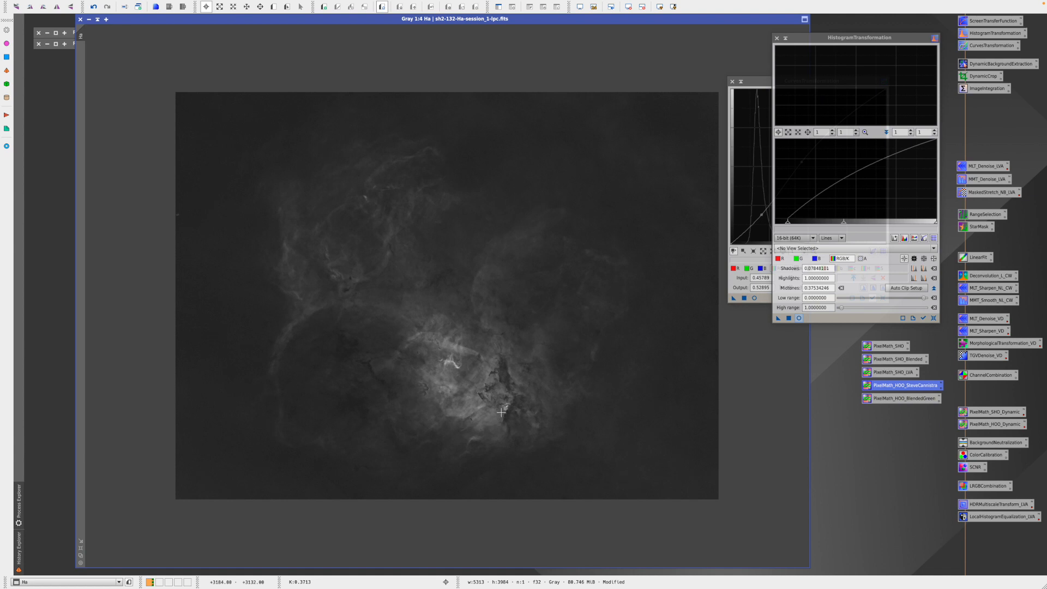
scroll(501, 410, "up", 2)
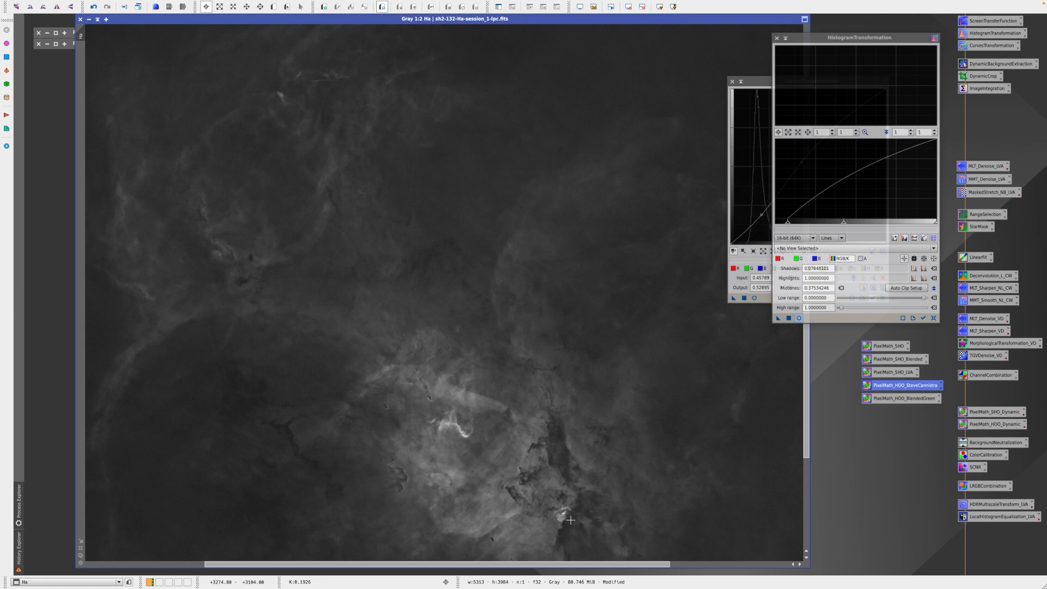
Run the DarkStructureEnhance script on the Ha image with the amount set to 0.15.
left_click(219, 4)
mouse_move(237, 111)
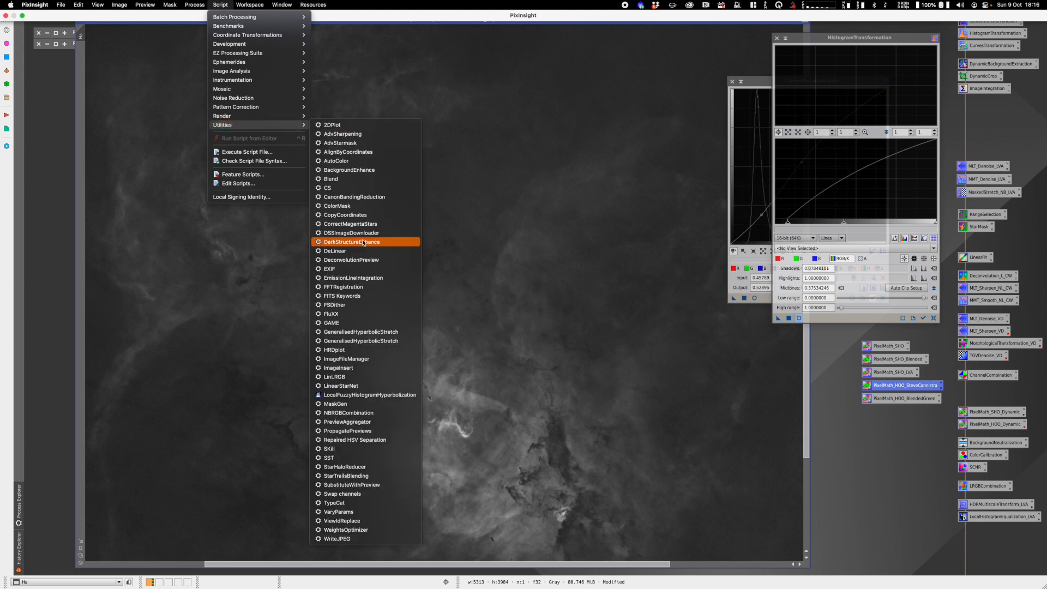
left_click(364, 242)
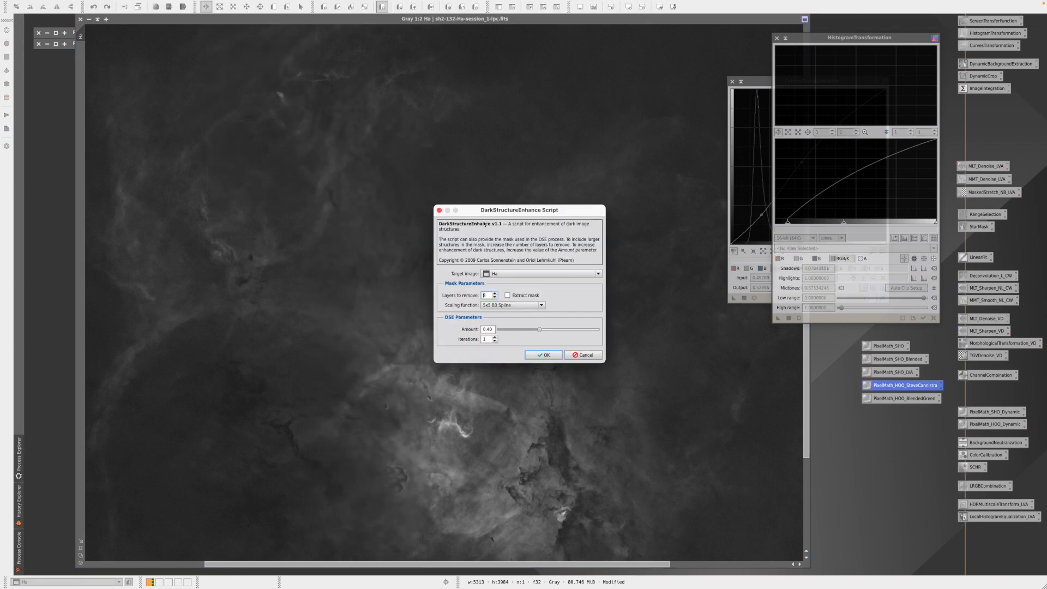
left_click_drag(502, 212, 784, 260)
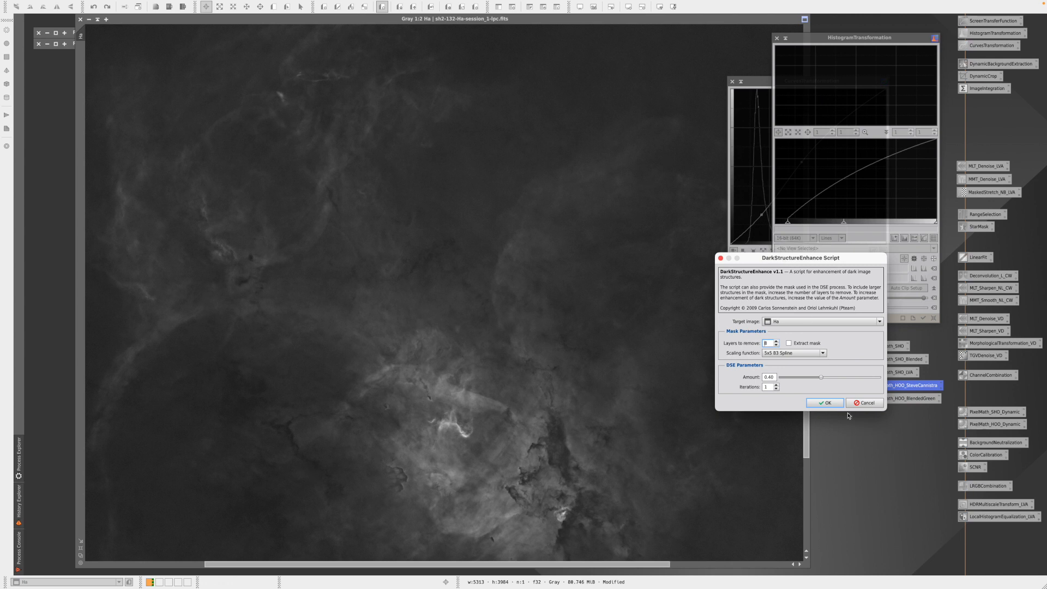
left_click_drag(821, 377, 799, 378)
left_click_drag(799, 378, 797, 378)
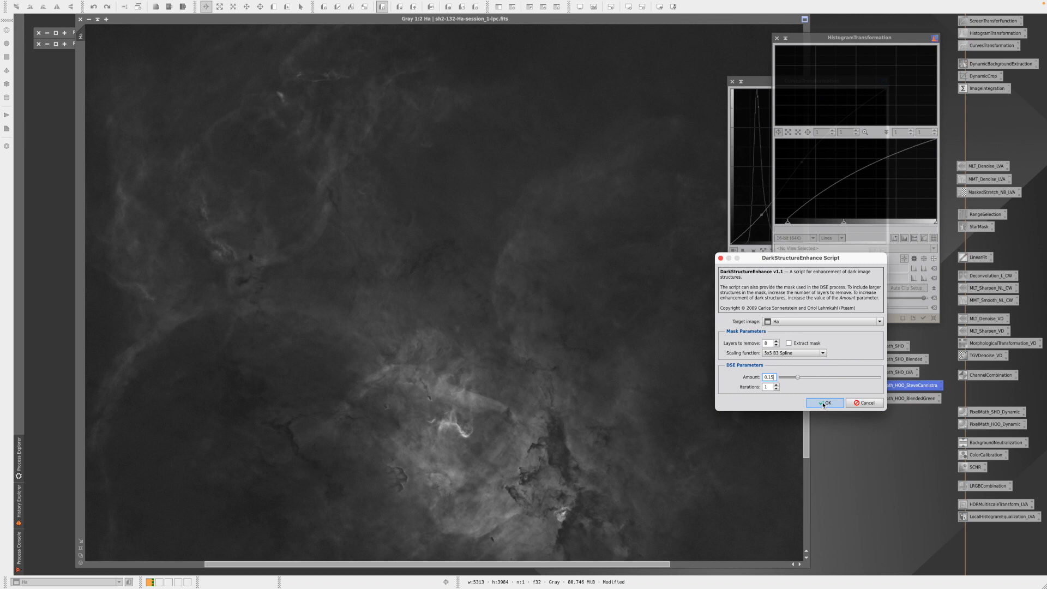
left_click(824, 403)
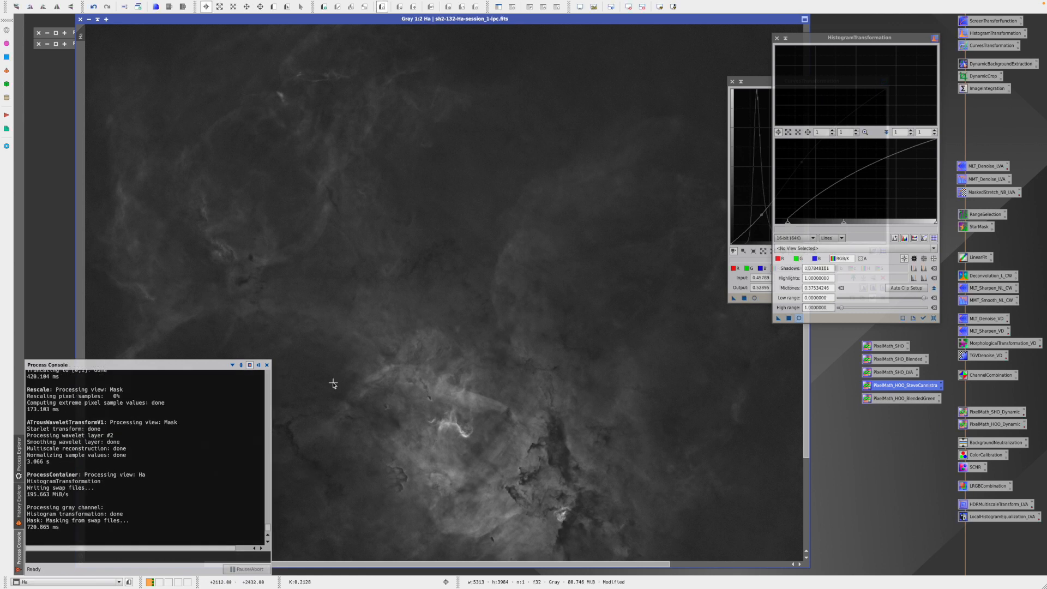
Hide the process console and compare the Ha image before and after dark structure enhancement using undo and redo.
left_click(267, 365)
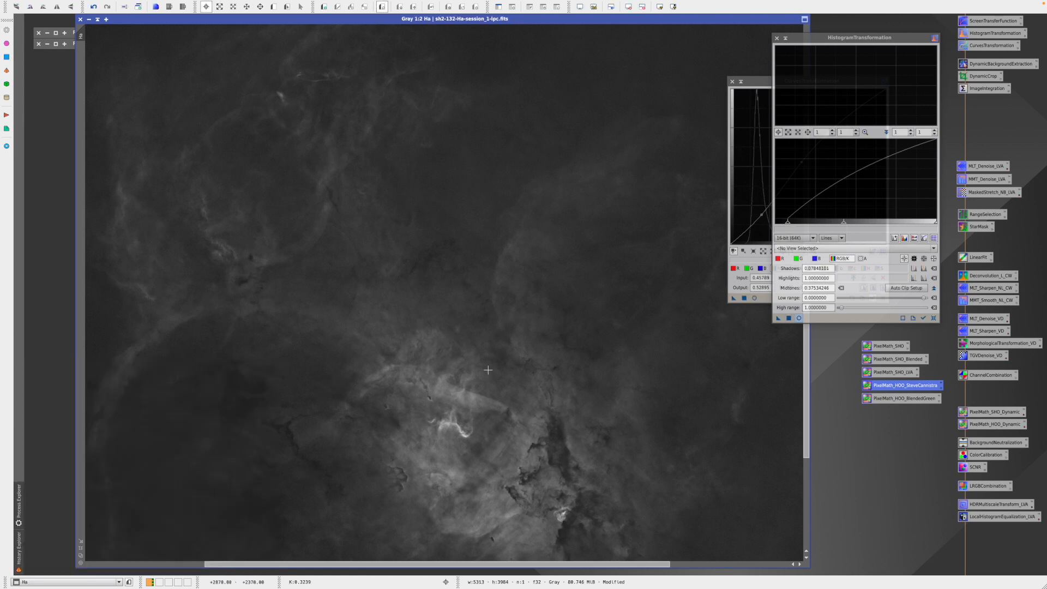
left_click(94, 7)
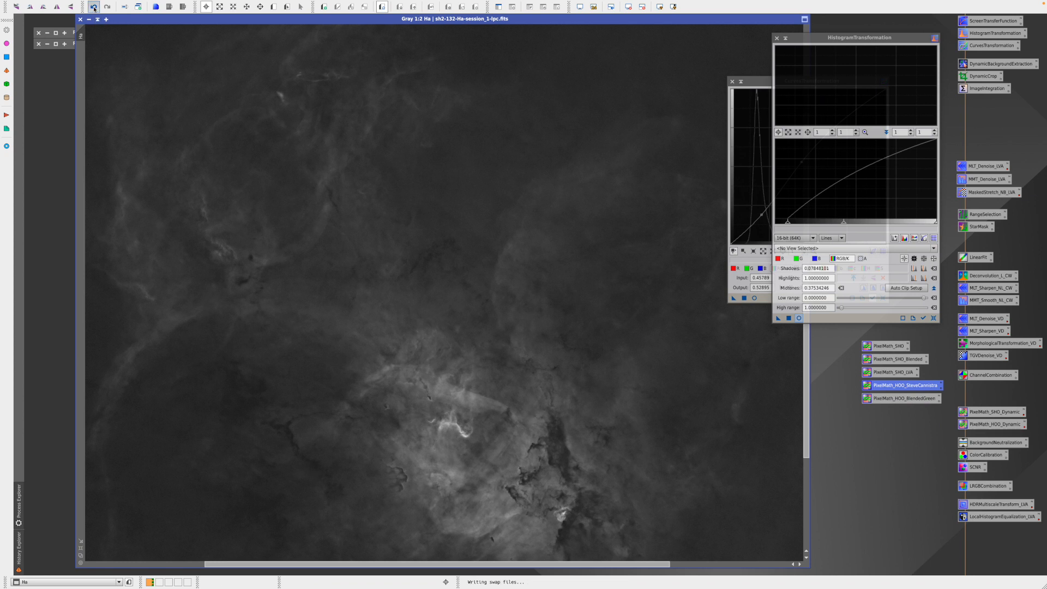
left_click(107, 7)
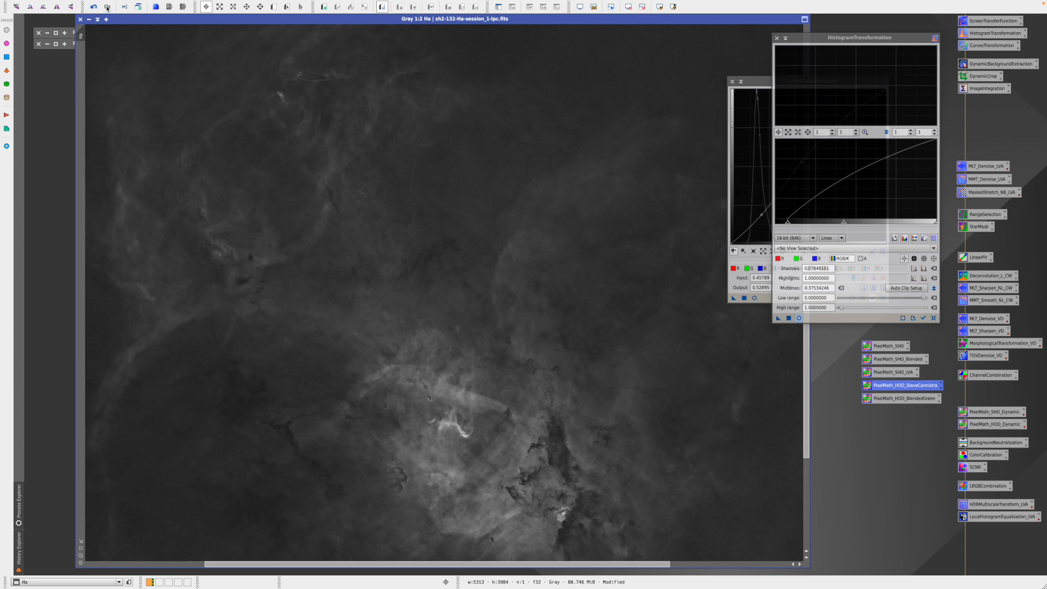
left_click(94, 7)
left_click(107, 8)
left_click(93, 8)
left_click(106, 8)
scroll(351, 219, "down", 2)
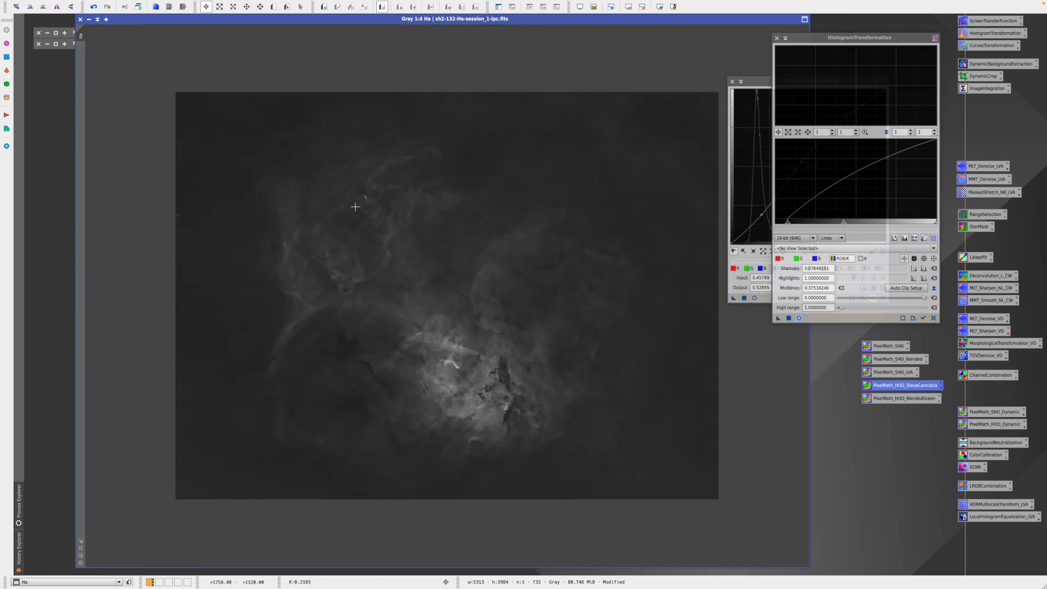
scroll(355, 206, "up", 1)
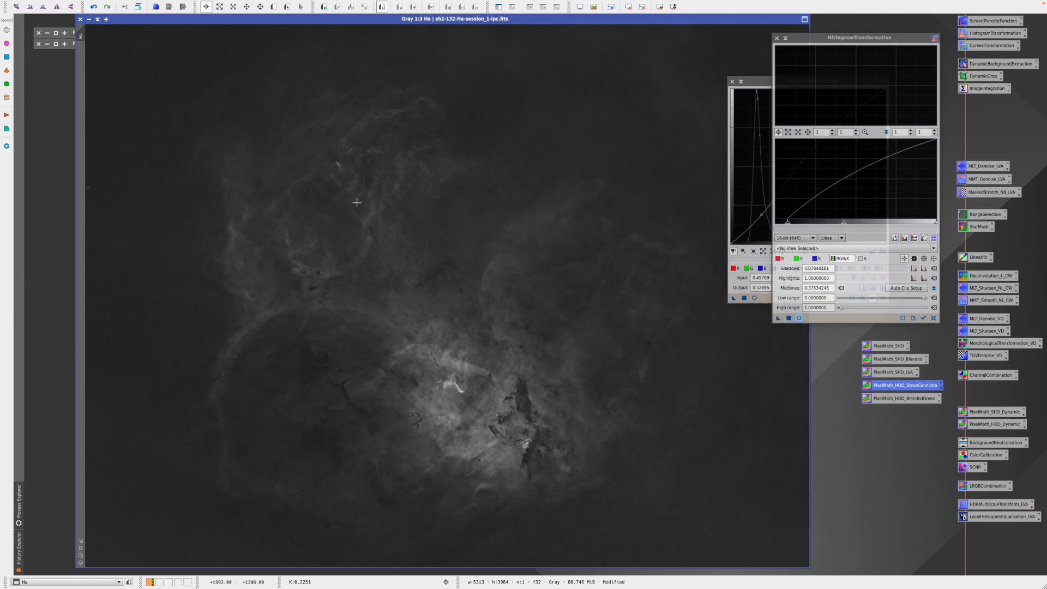
Rename the Ha image as Luminance, minimize it, and place it beneath the minimized Stars and HOO images.
double_click(80, 36)
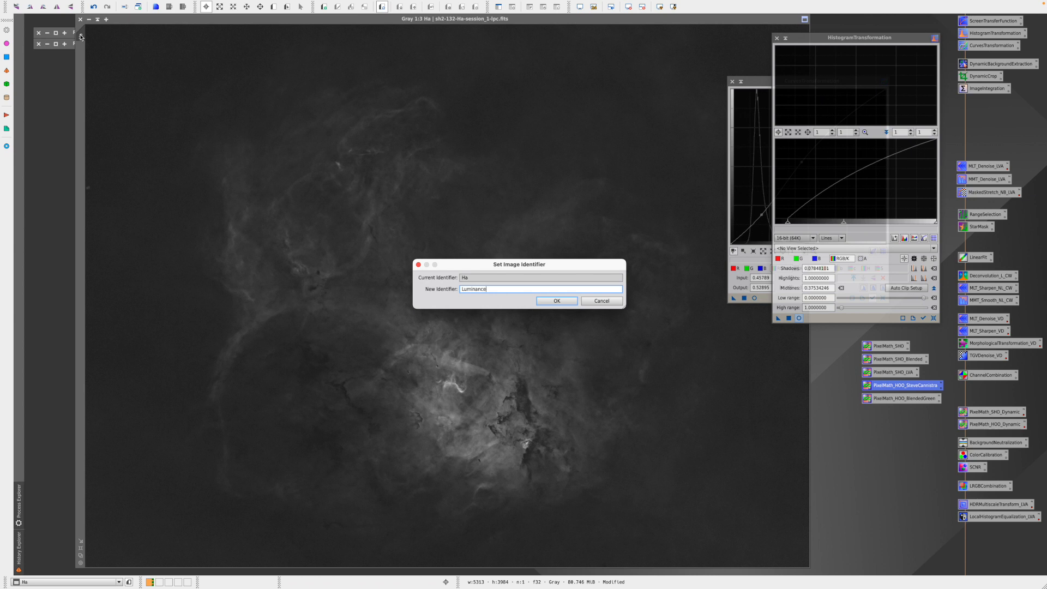
left_click(557, 301)
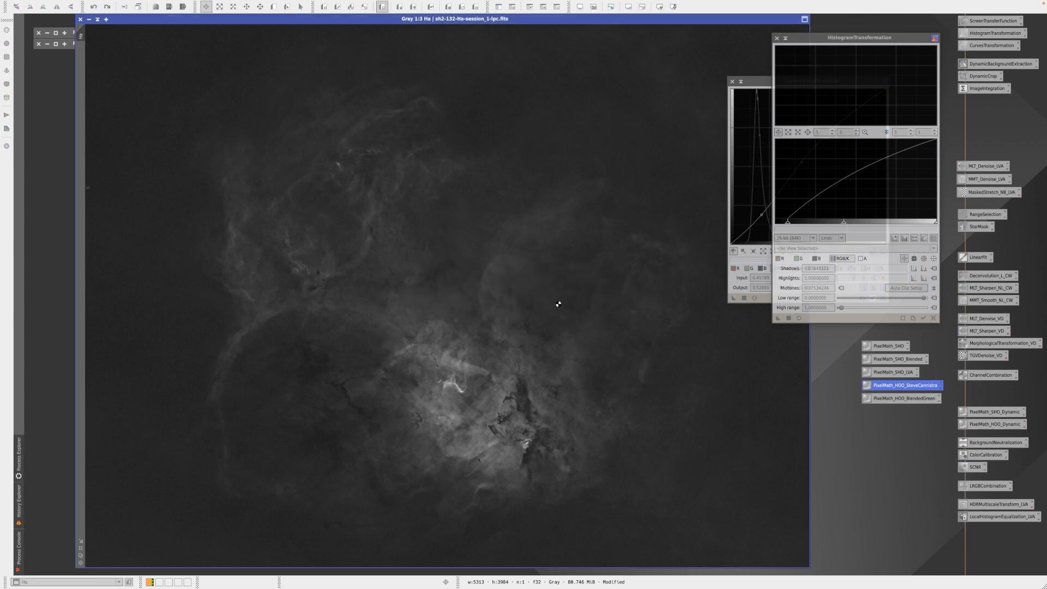
left_click(89, 19)
left_click_drag(362, 290, 120, 55)
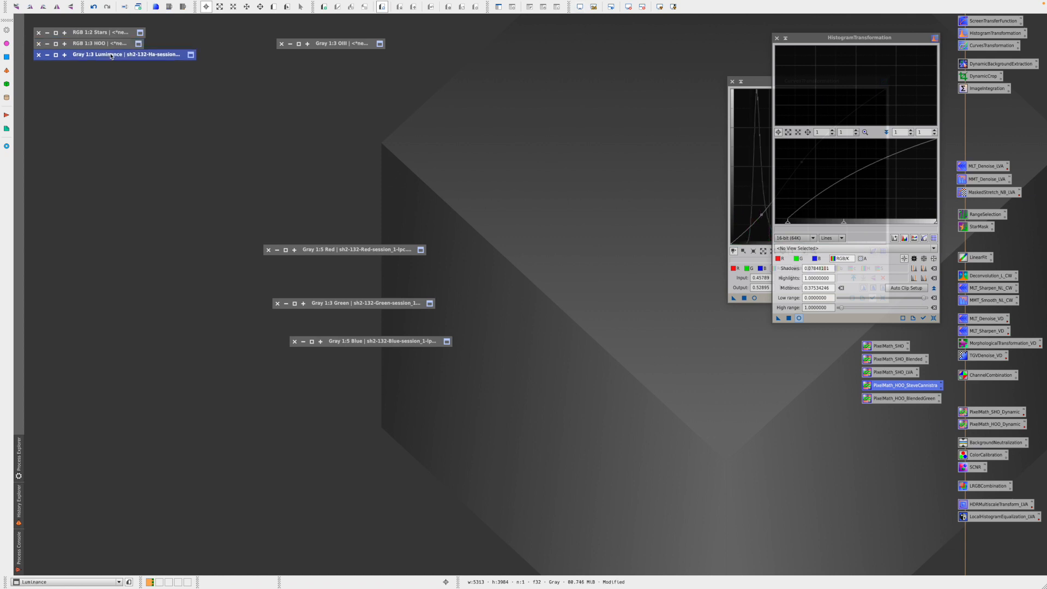
Save the Stars image as 16-bit TIFF Stars.tif in a new Photoshop2 folder inside the 20221007 - e-160ED ASI2600MM folder.
double_click(109, 34)
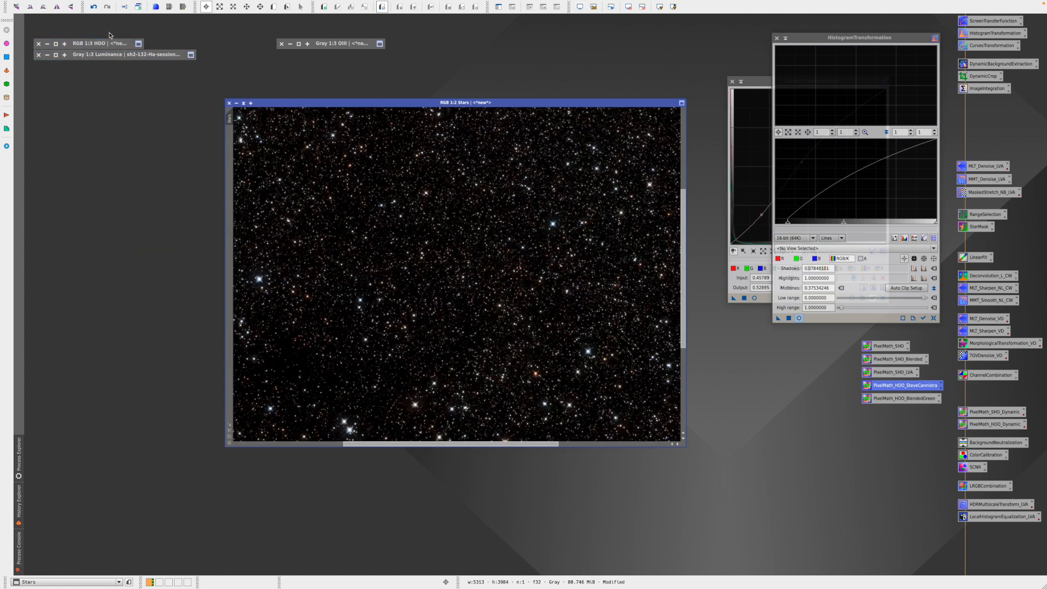
left_click(60, 4)
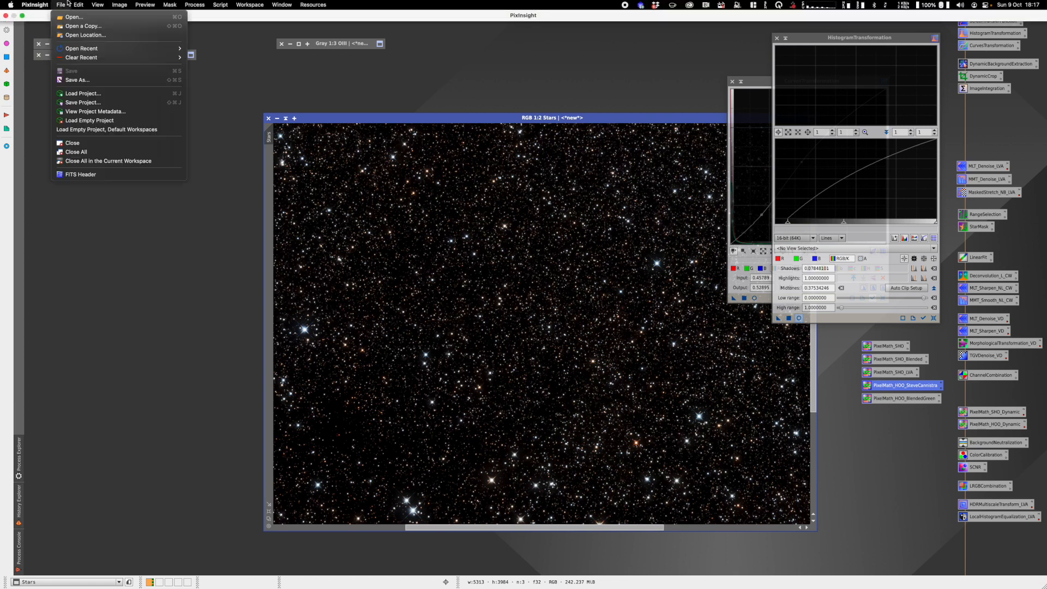
left_click(94, 80)
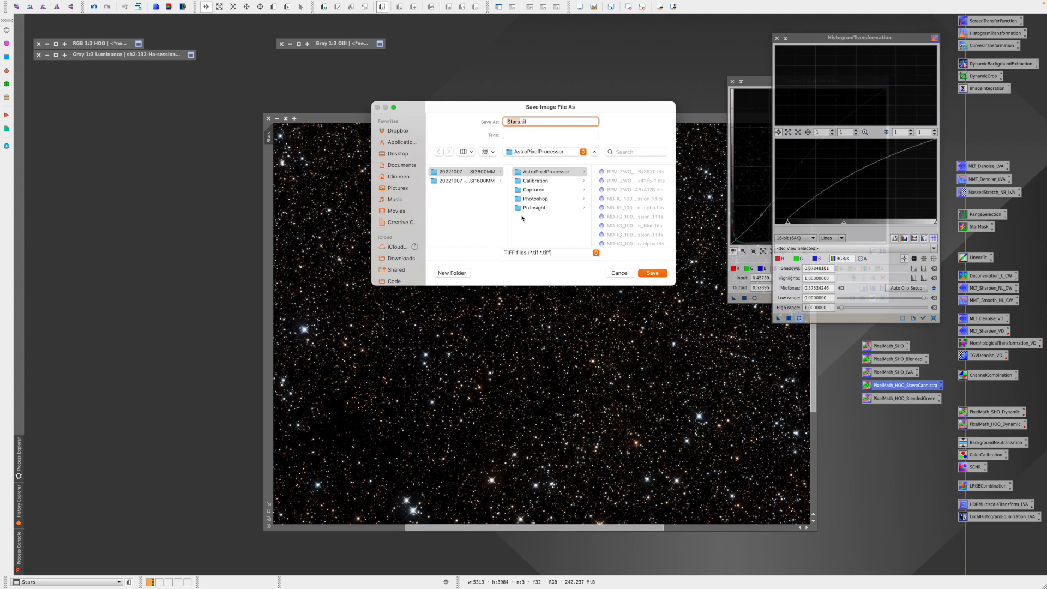
left_click(483, 171)
left_click(452, 273)
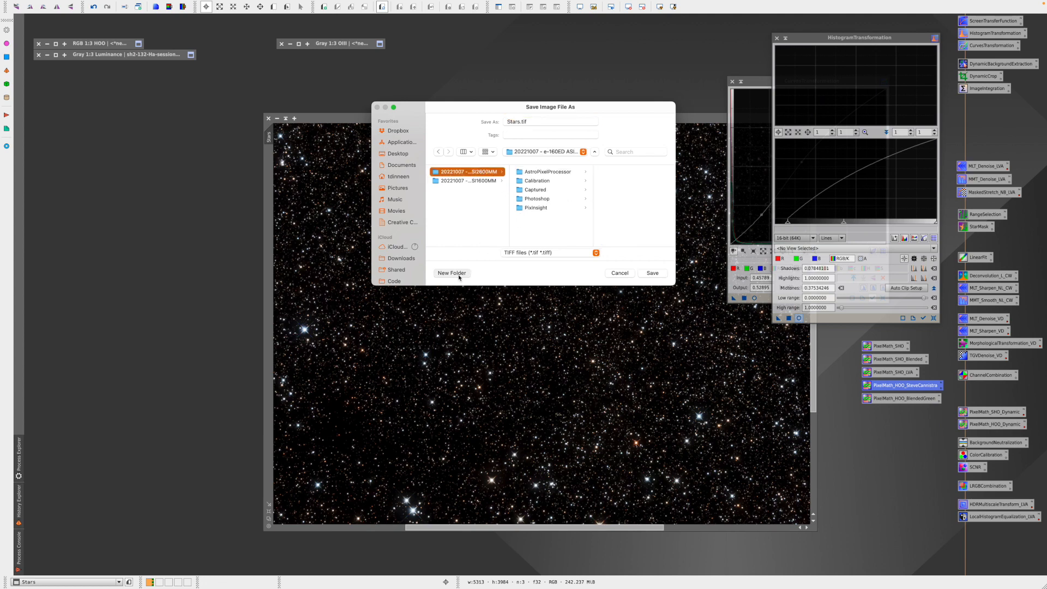
type("P")
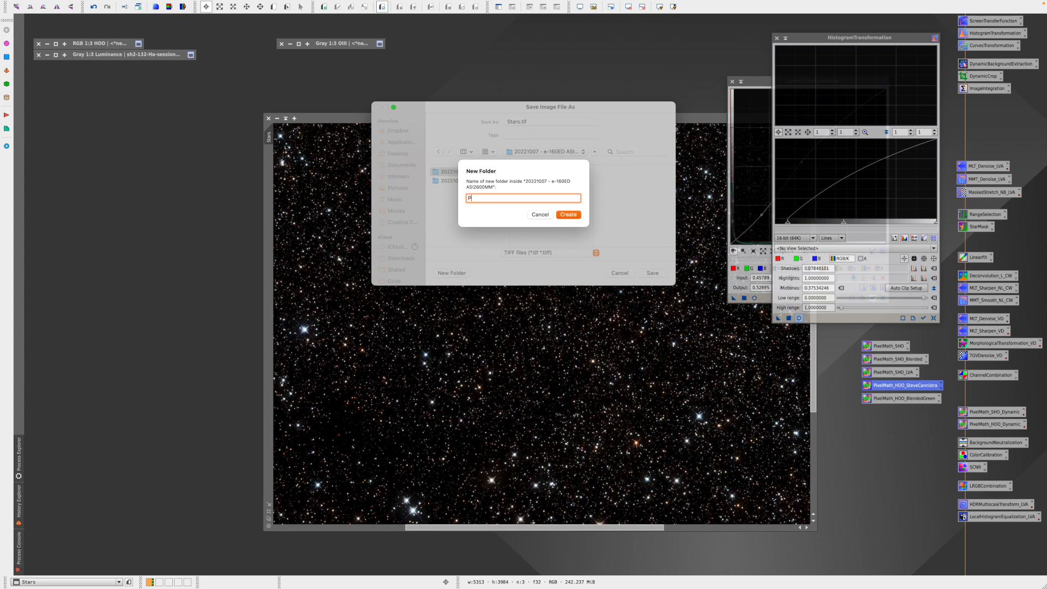
type("hptpo")
key("BackSpace")
key("BackSpace")
key("BackSpace")
type("tyoop2")
left_click(568, 214)
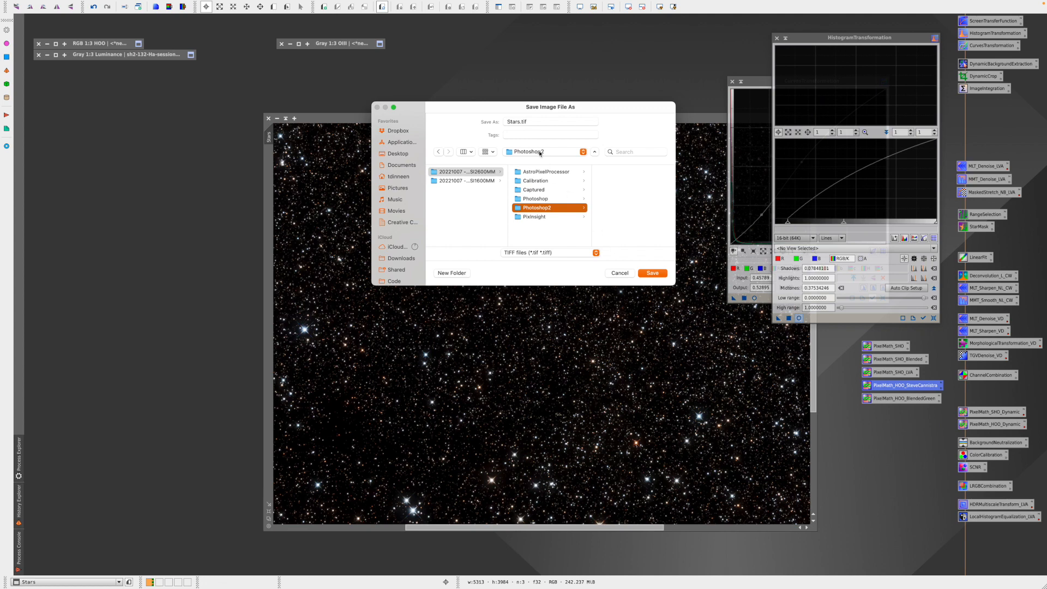
left_click(653, 274)
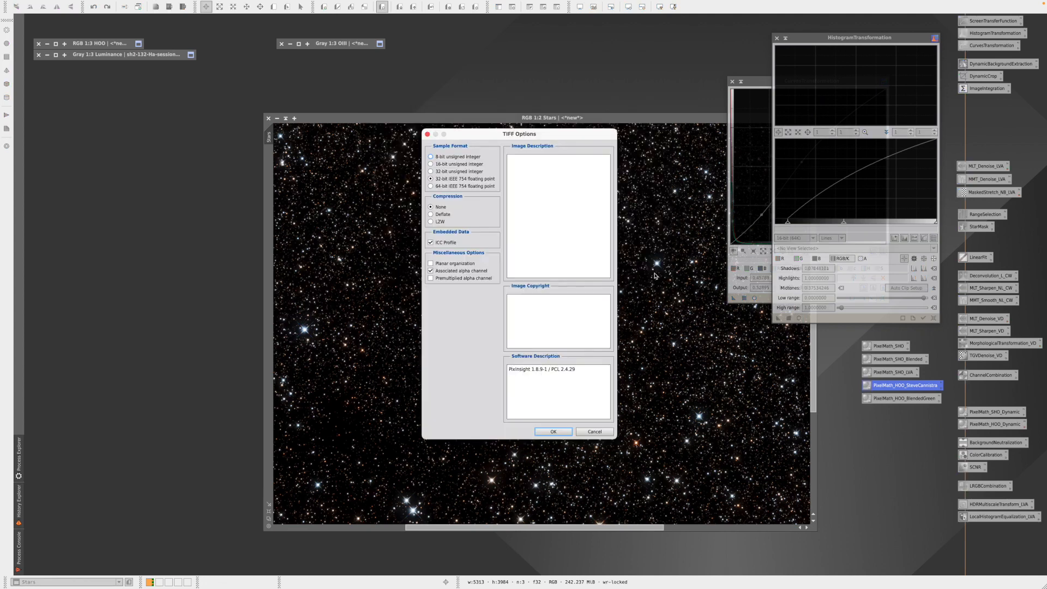
left_click(560, 430)
Restore the HOO image and save it as the 16-bit TIFF HOO.tif in the Photoshop2 folder.
double_click(99, 44)
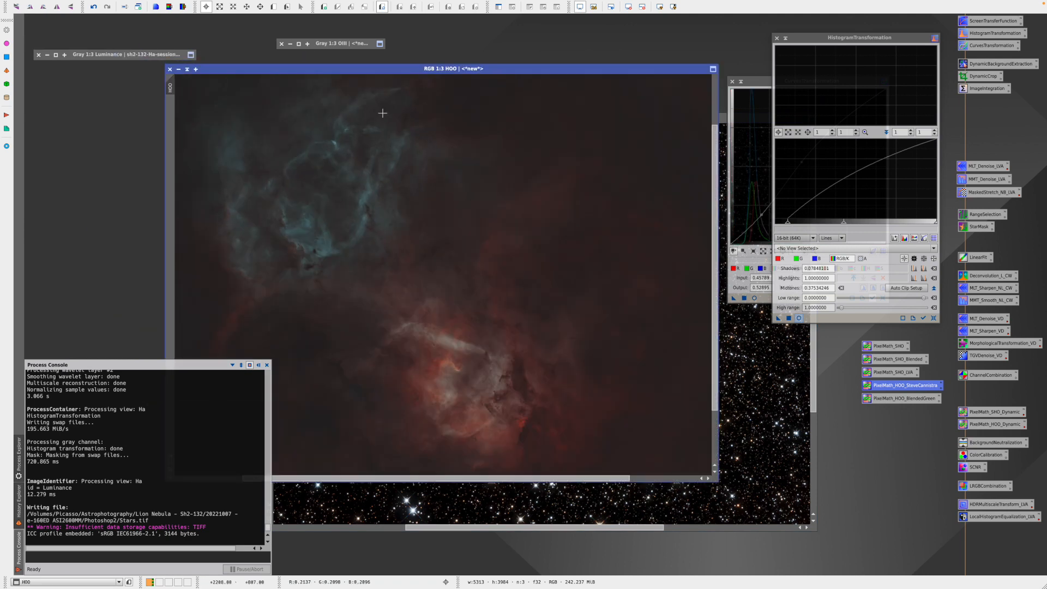
mouse_move(115, 3)
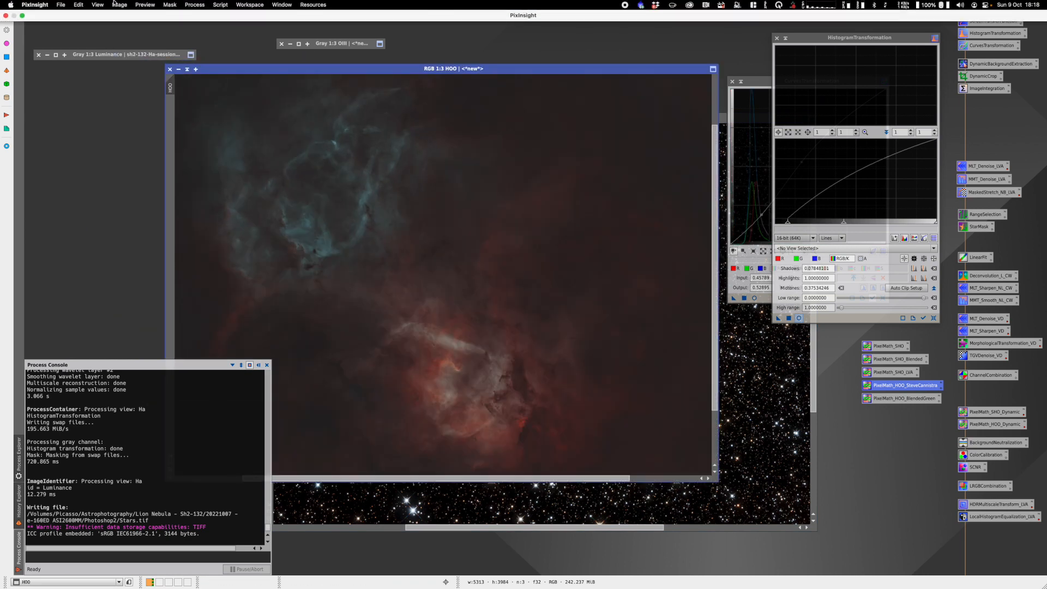
left_click(62, 4)
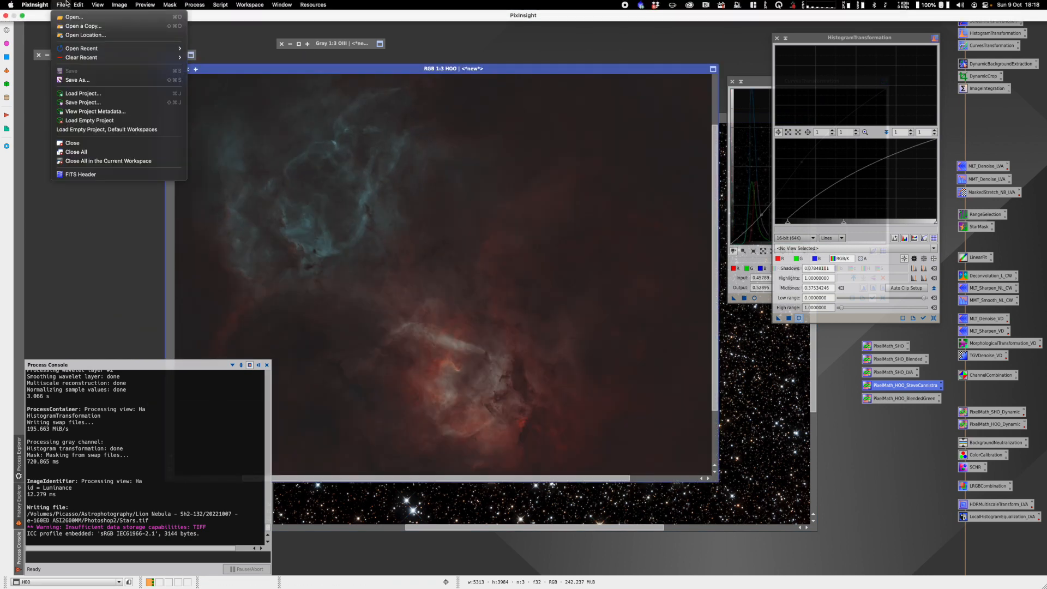
left_click(104, 80)
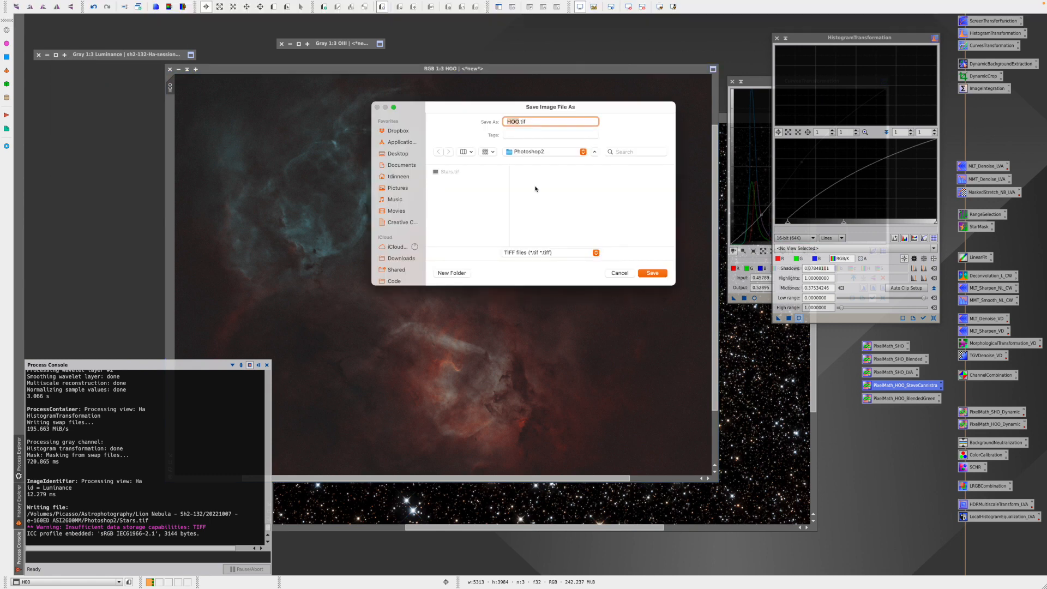
left_click(653, 273)
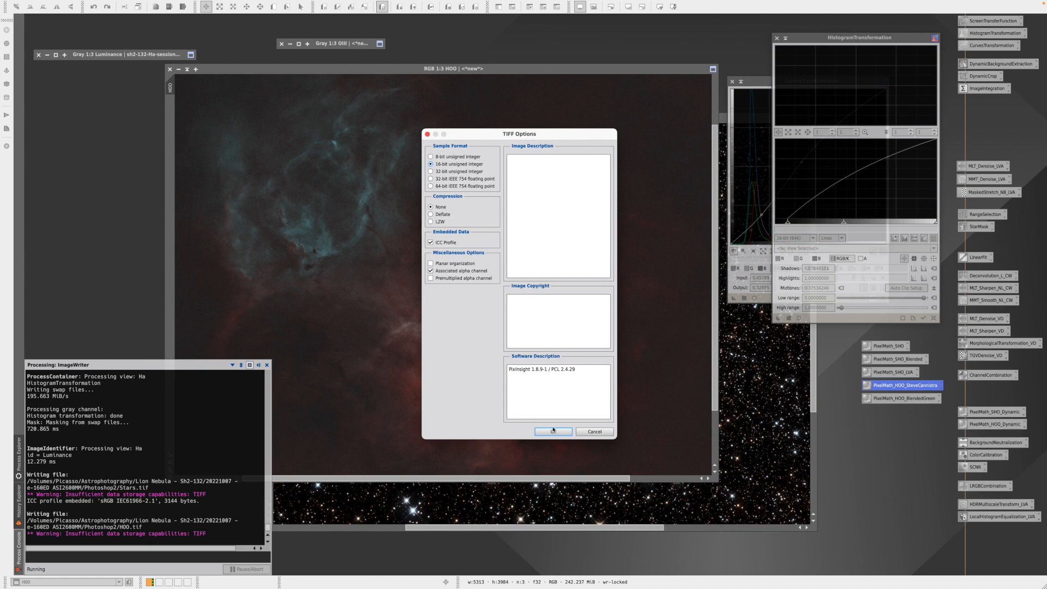
left_click(553, 431)
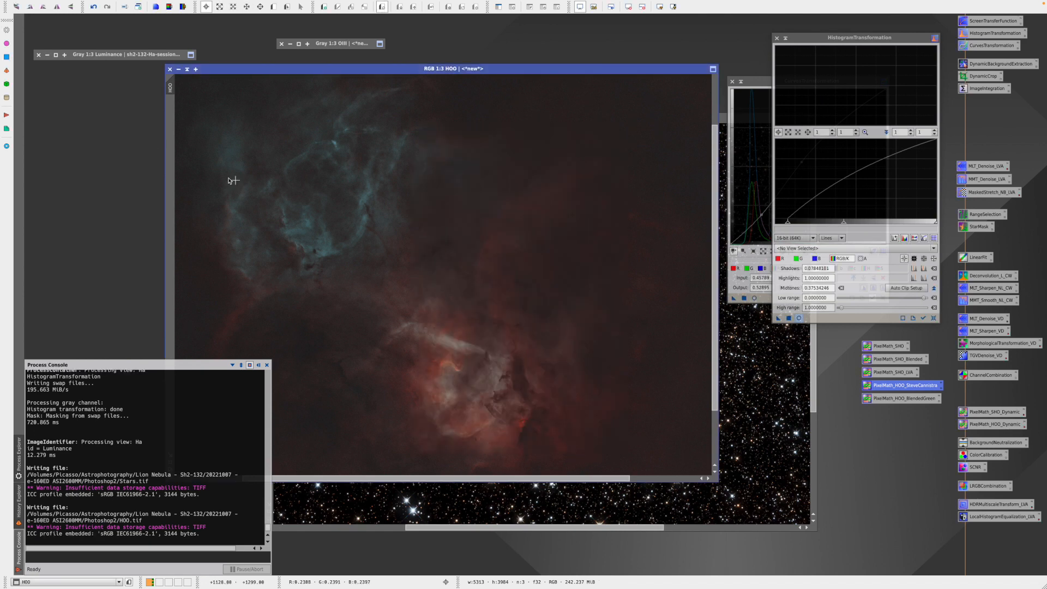
Restore the Luminance image and save it as the 16-bit TIFF Luminance.tif in the Photoshop2 folder.
left_click(56, 55)
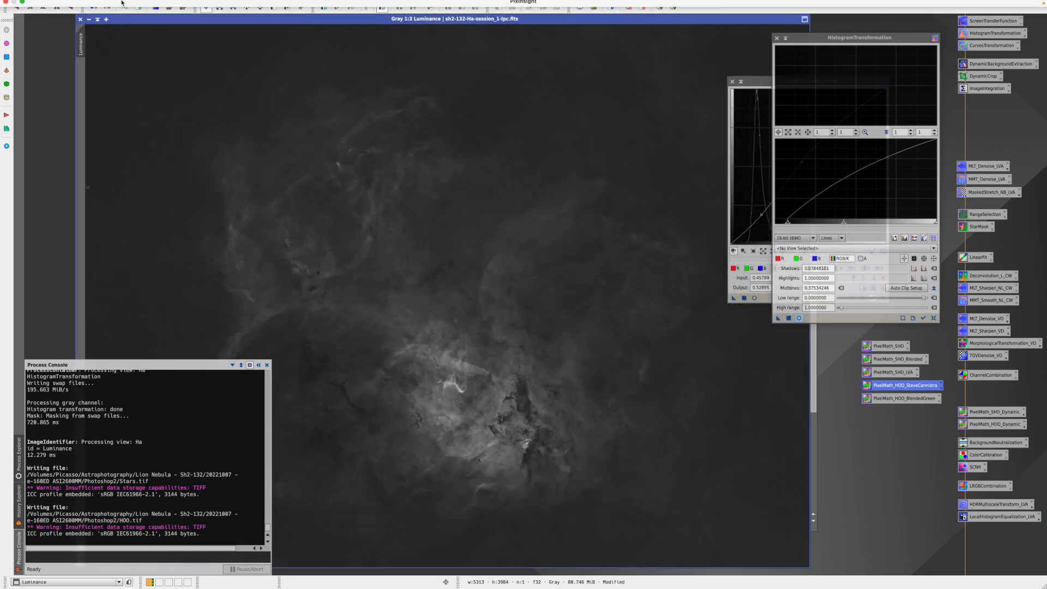
left_click(60, 4)
left_click(98, 80)
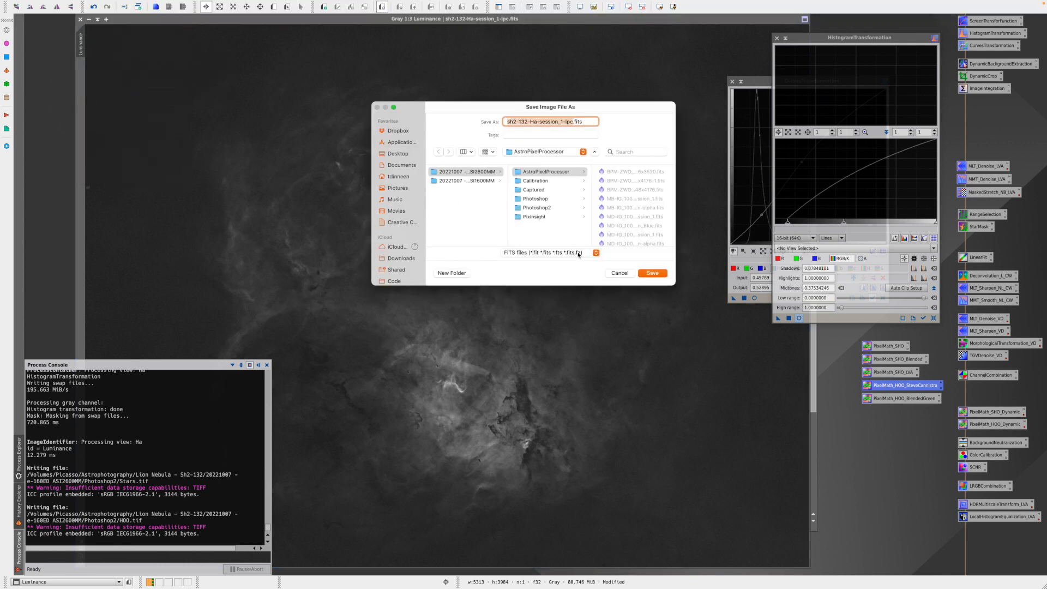
left_click(536, 208)
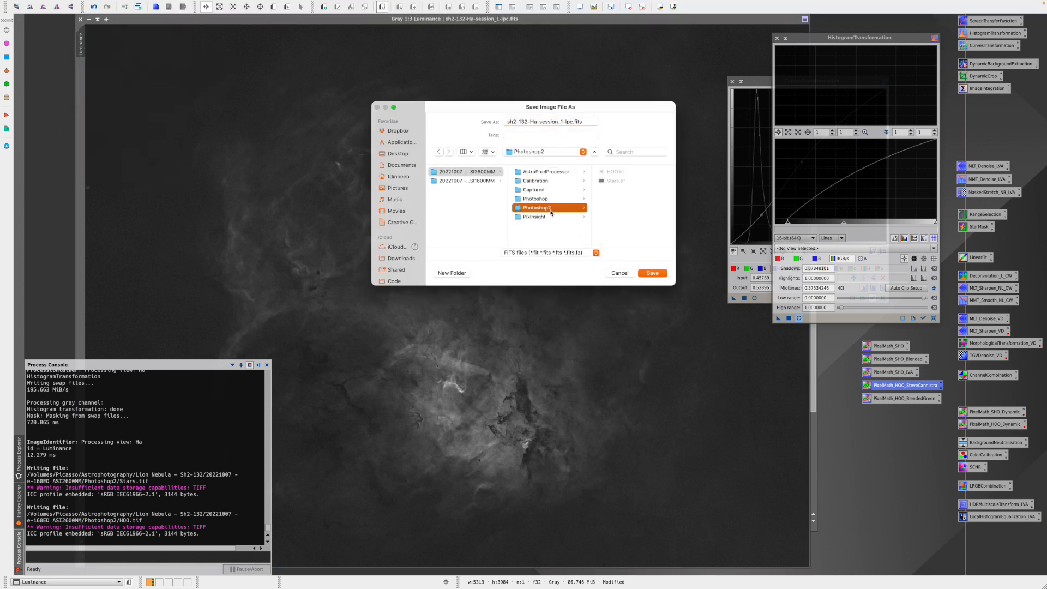
left_click(554, 252)
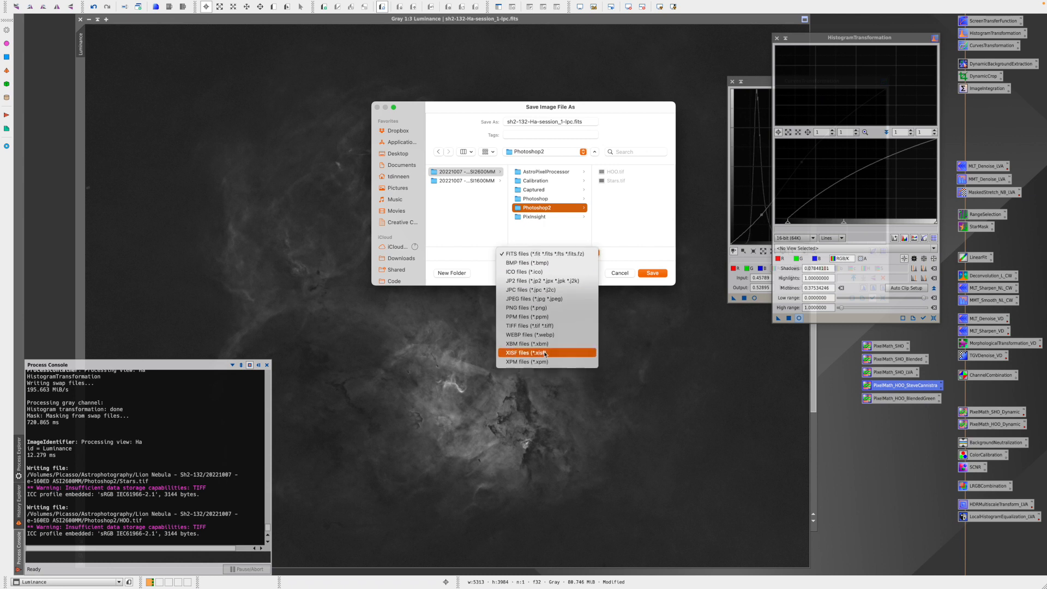
left_click(543, 326)
left_click(575, 122)
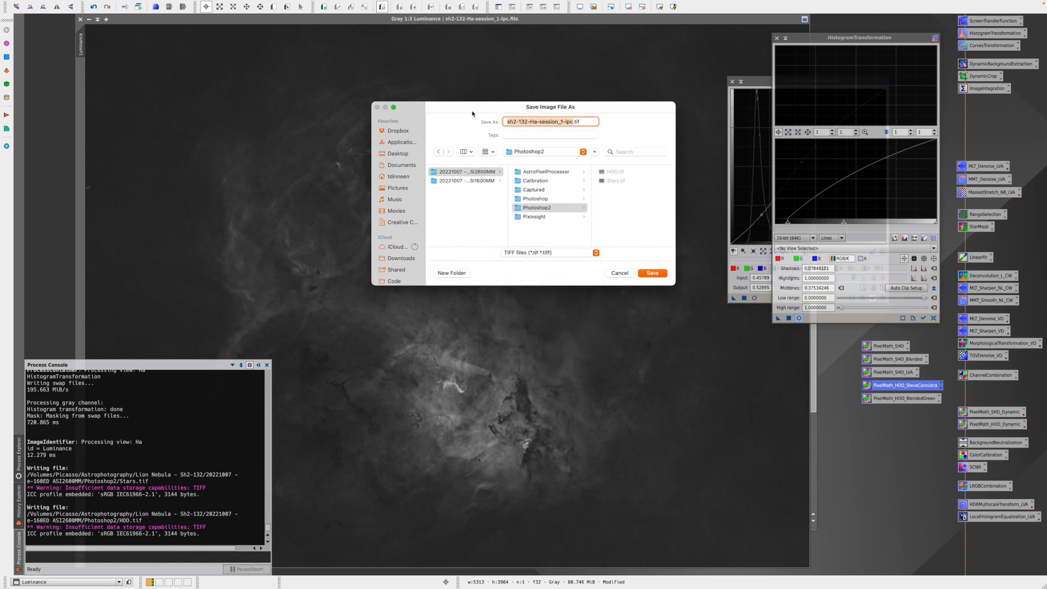
type("Luminmance")
key("BackSpace")
left_click(652, 273)
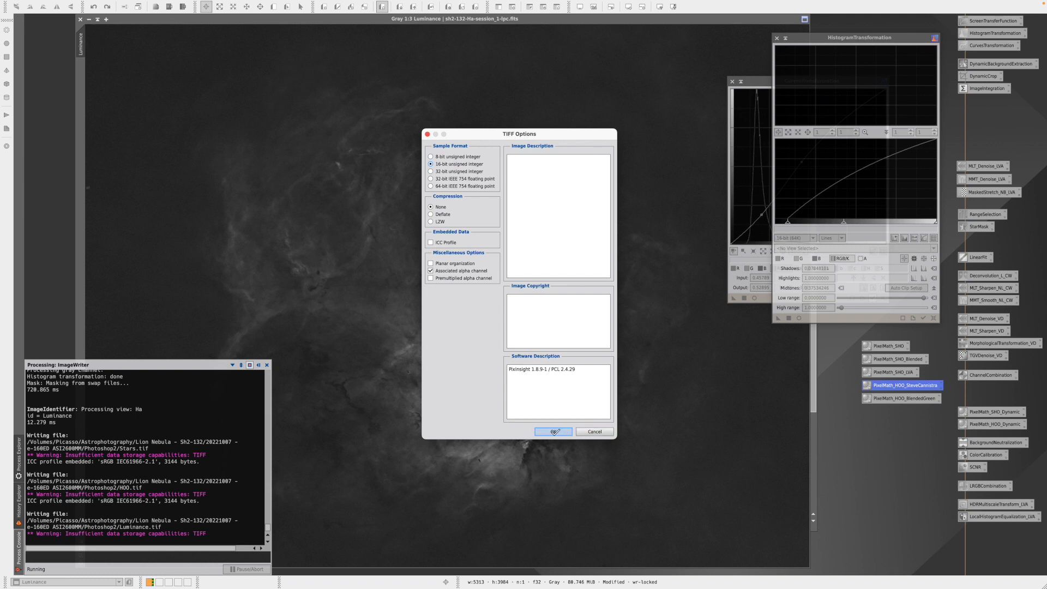
left_click(552, 432)
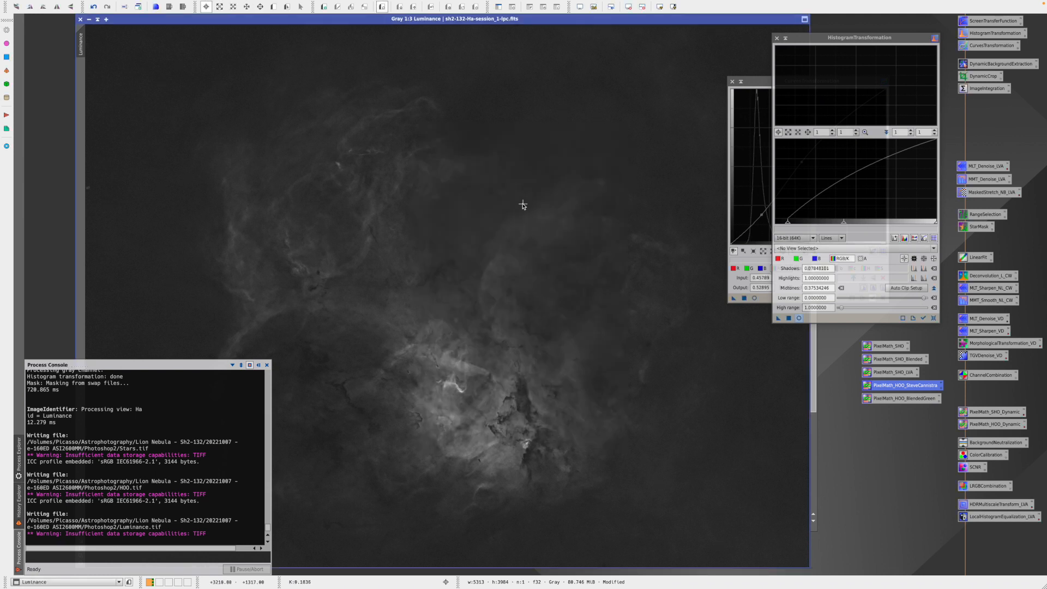
Switch to Photoshop and open Luminance.tif, HOO.tif and Stars.tif together from the Photoshop2 folder.
key("super+Tab")
key("super+Tab")
key("super+Tab")
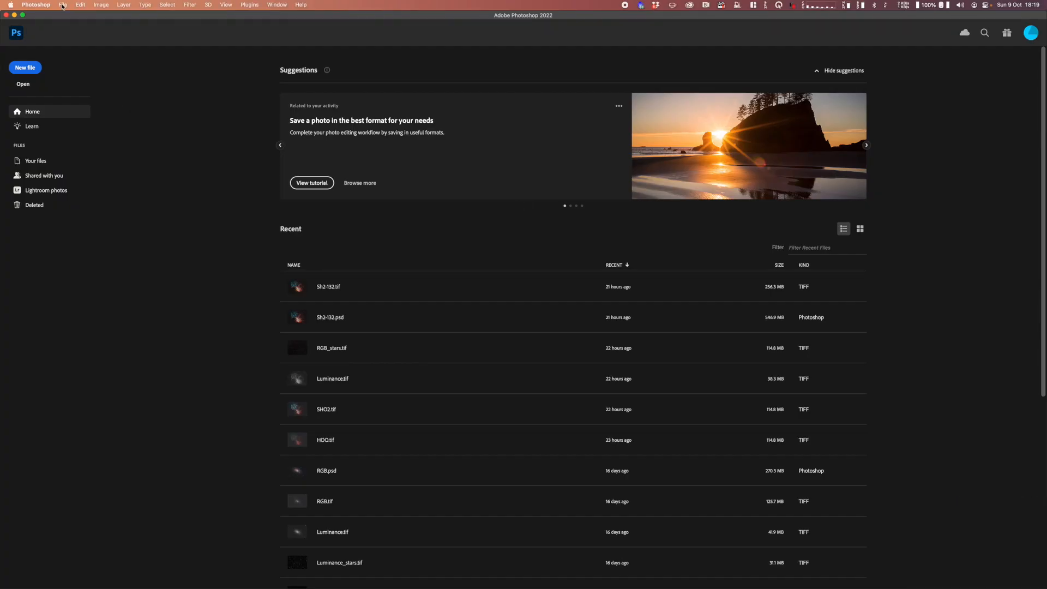
left_click(63, 5)
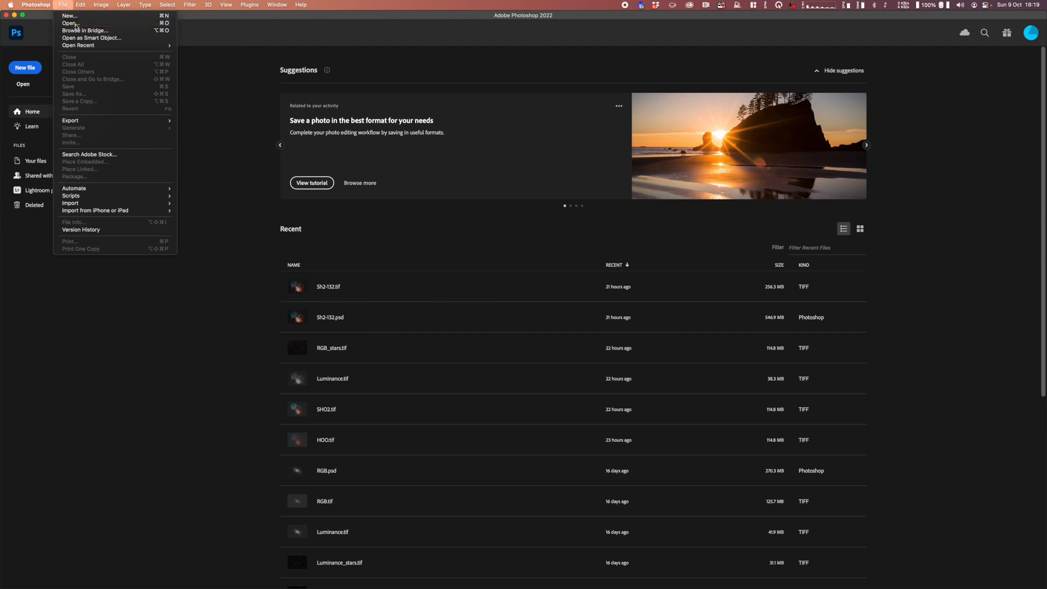
left_click(75, 25)
double_click(456, 154)
left_click(458, 153)
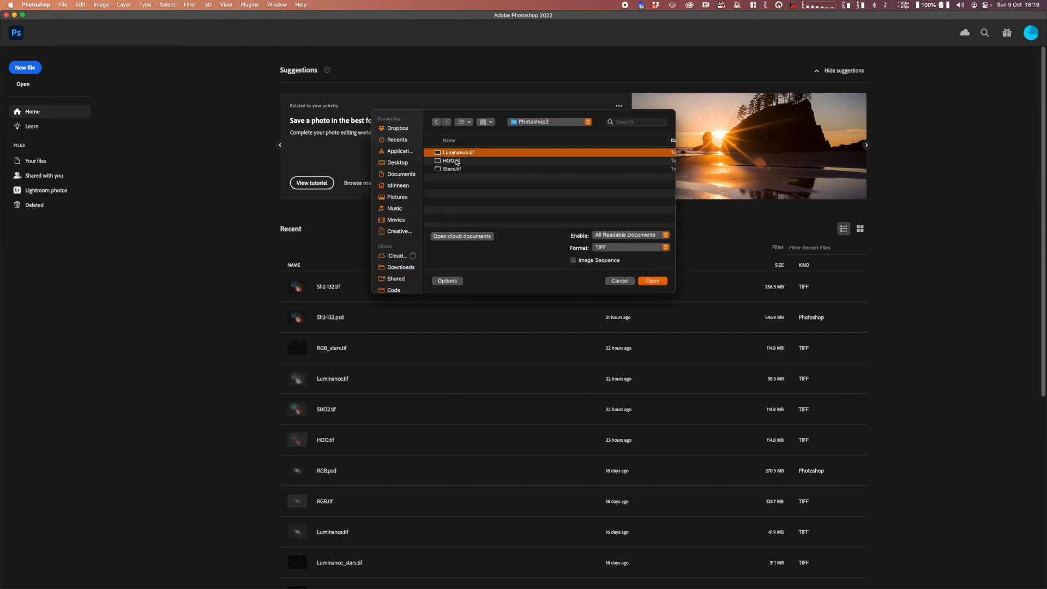
left_click(458, 162, "shift")
left_click(458, 169, "shift")
left_click(653, 282)
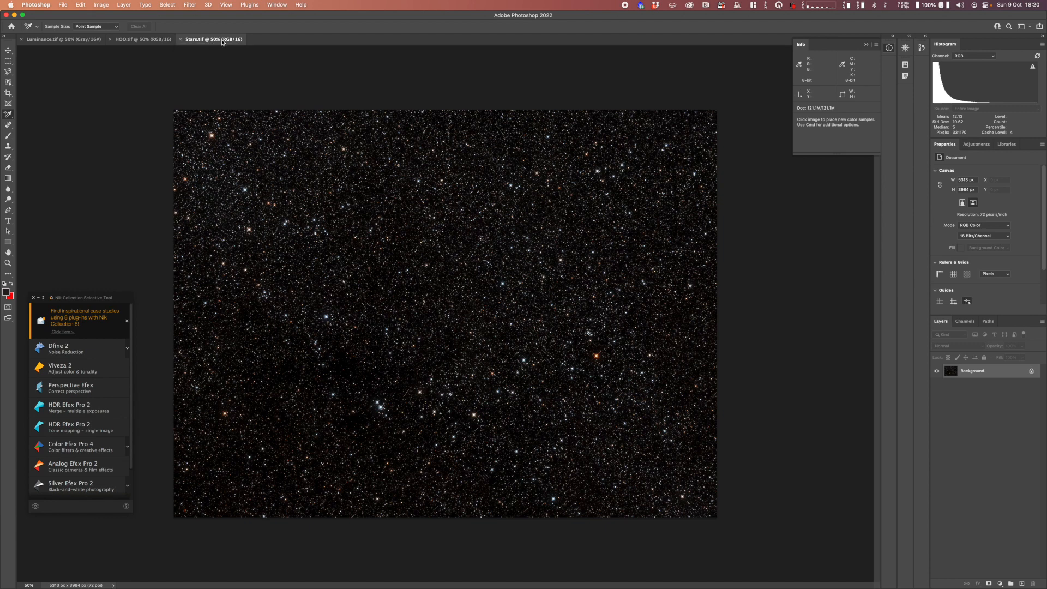
Copy the entire Luminance.tif image and paste it as a new layer into HOO.tif.
left_click(143, 40)
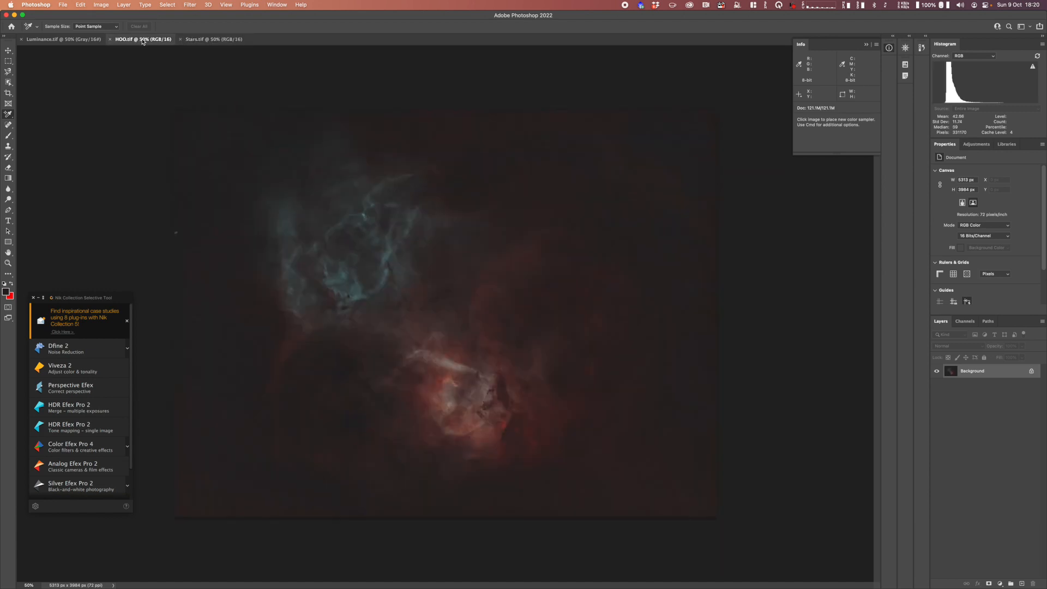
left_click(95, 40)
key("super+a")
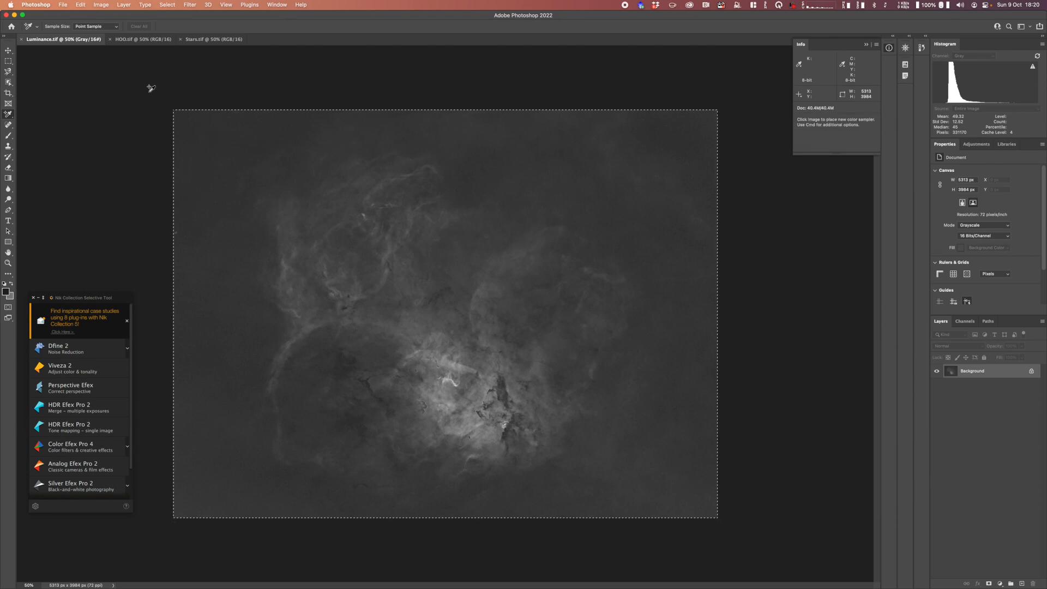
left_click(148, 40)
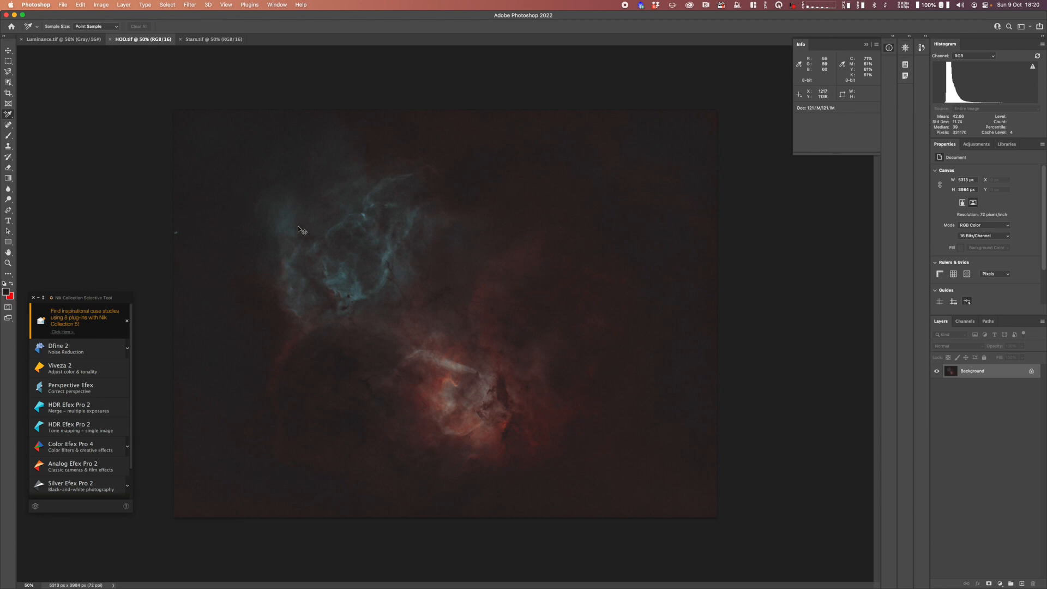
key("super+v")
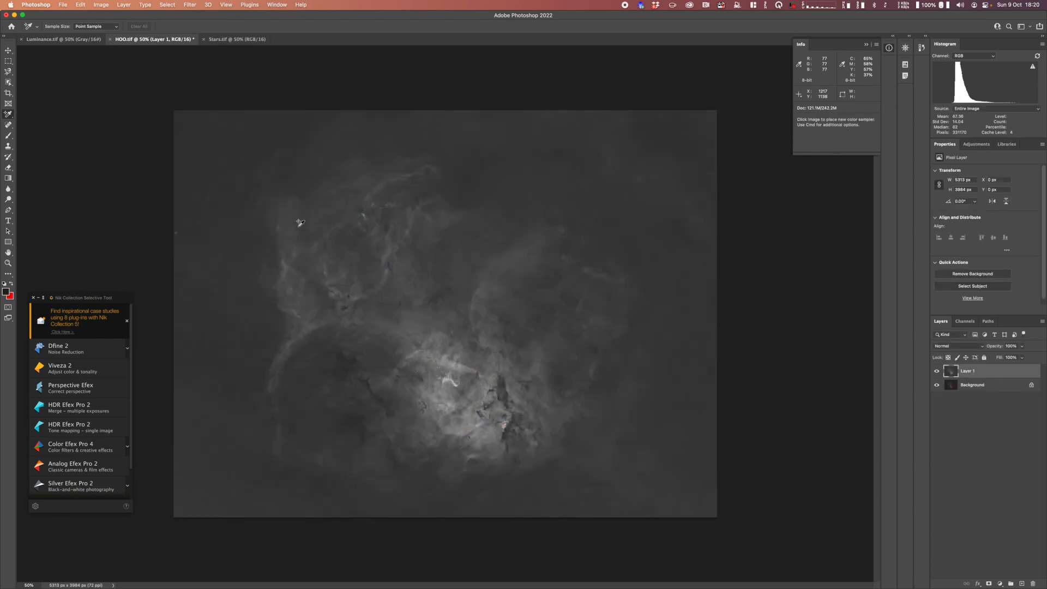
In HOO.tif, convert the Background to a layer named Chrominance and rename the pasted grayscale layer Luminance.
double_click(973, 386)
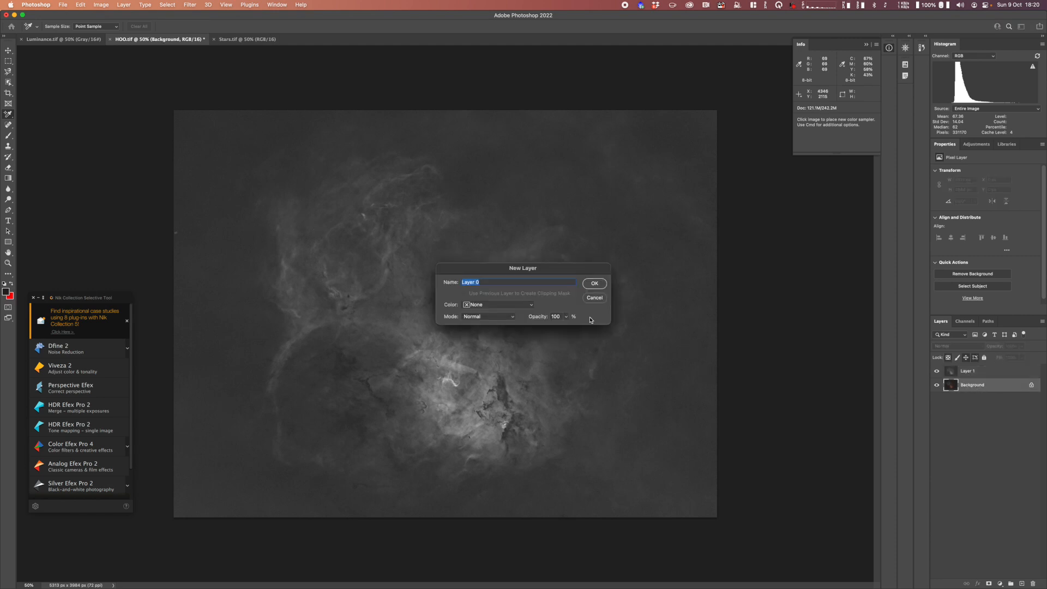
type("Chrominance")
key("Return")
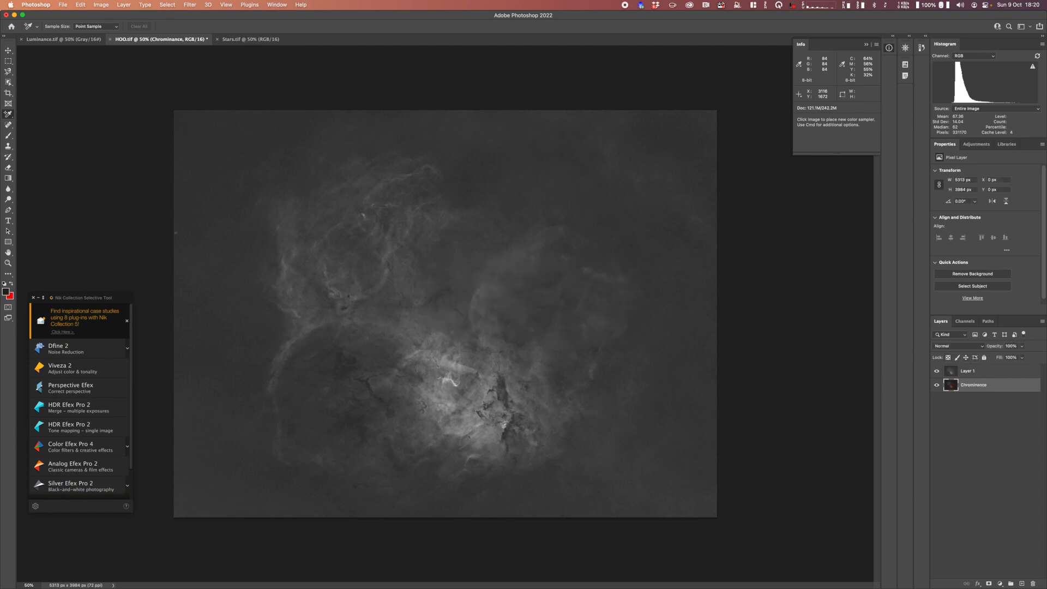
left_click(971, 370)
type("Luminance")
key("Return")
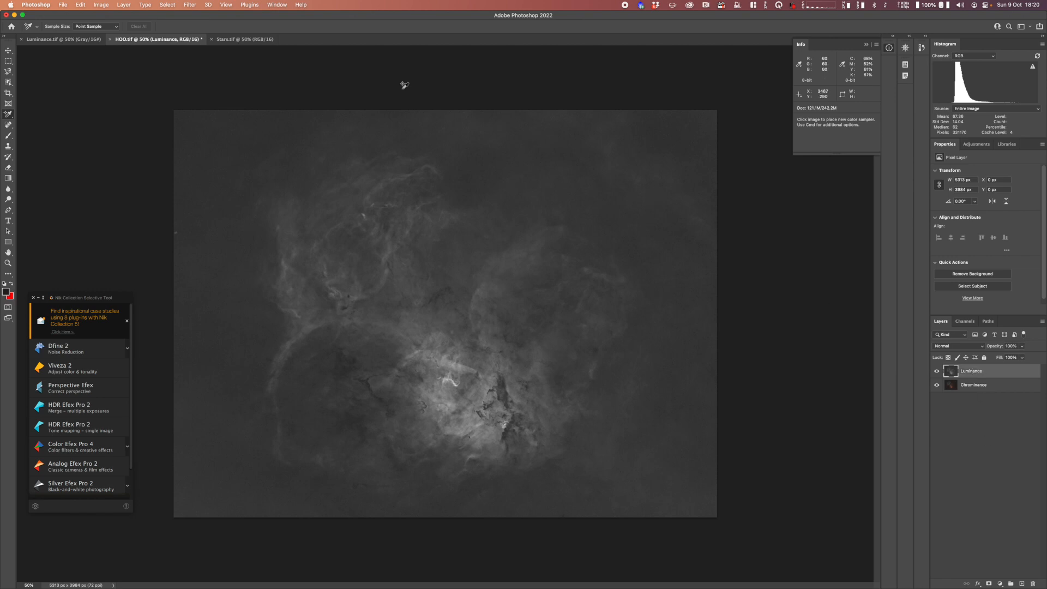
Copy the entire Stars.tif image and paste it into HOO.tif as a new layer above Luminance.
left_click(258, 42)
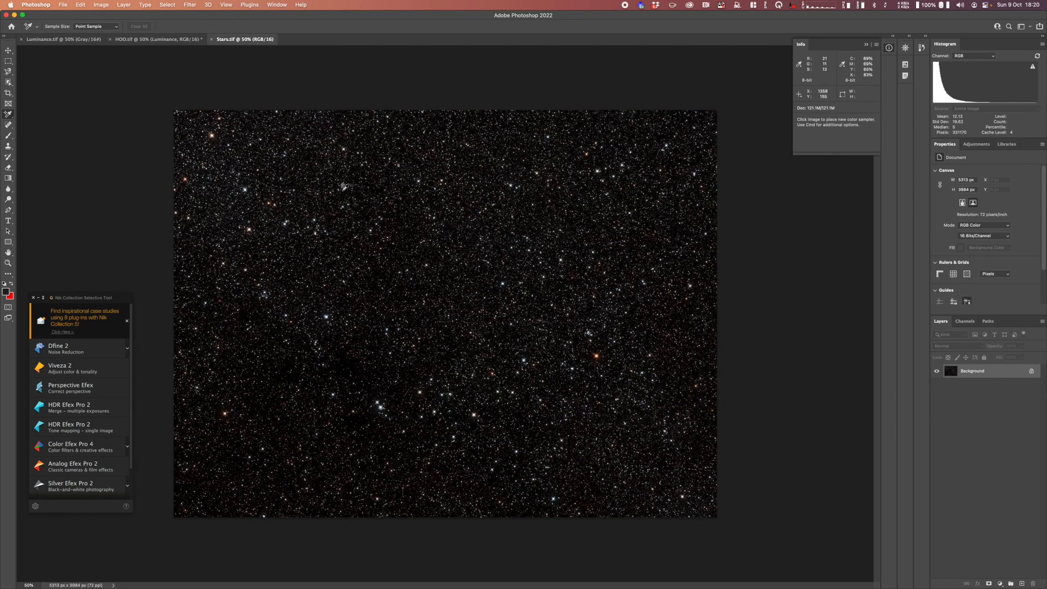
key("super+a")
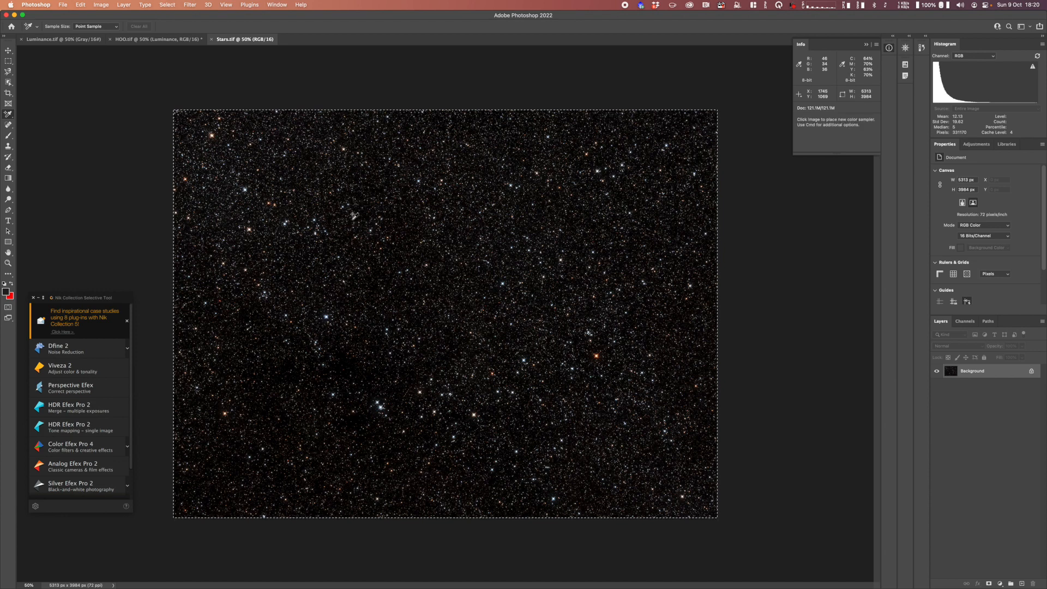
left_click(182, 41)
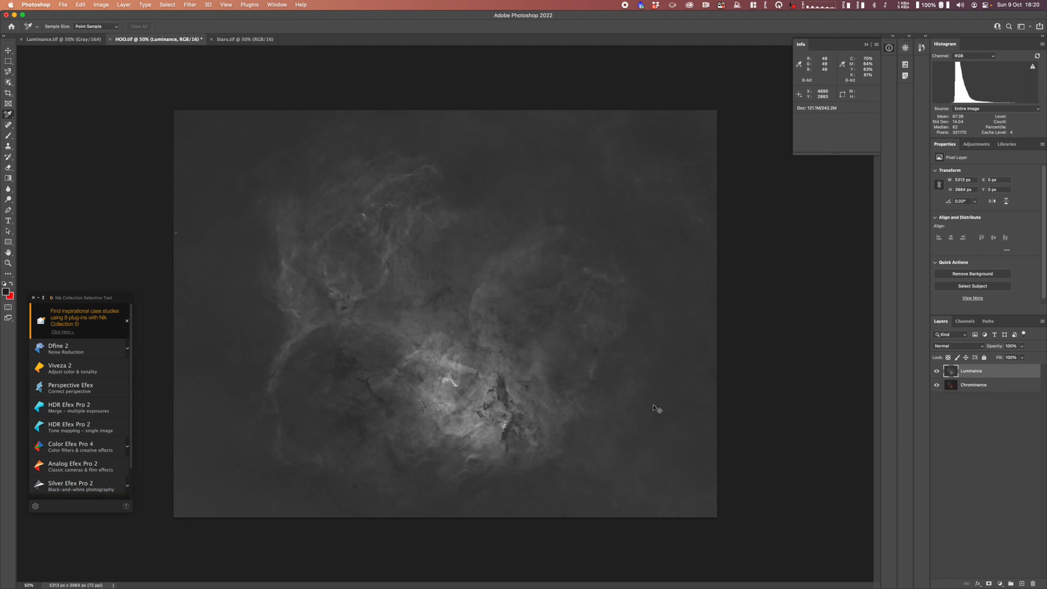
key("super+v")
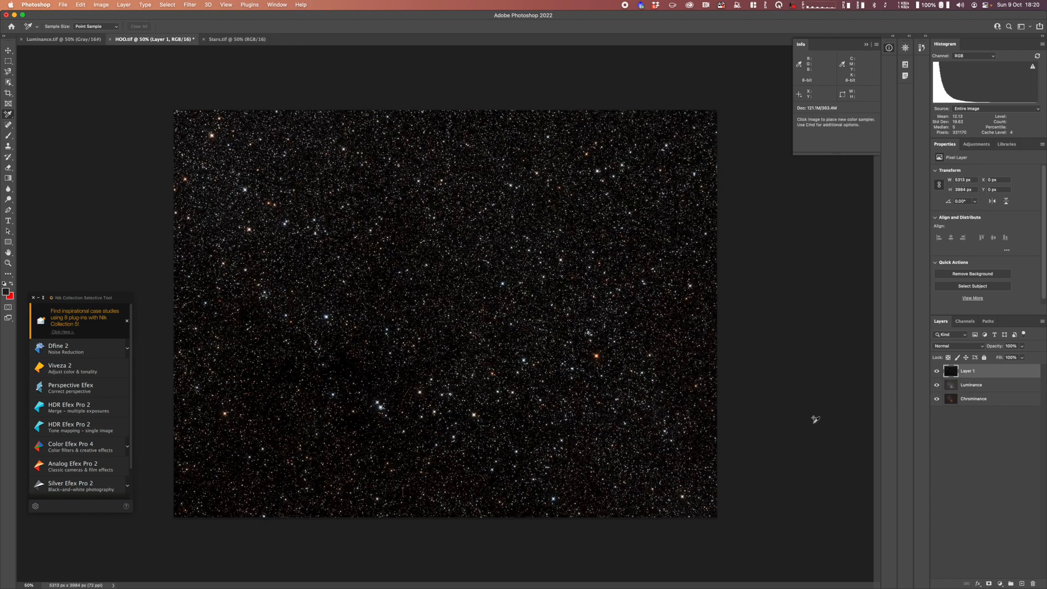
Rename the pasted star layer Stars and set its blend mode to Screen.
left_click(964, 347)
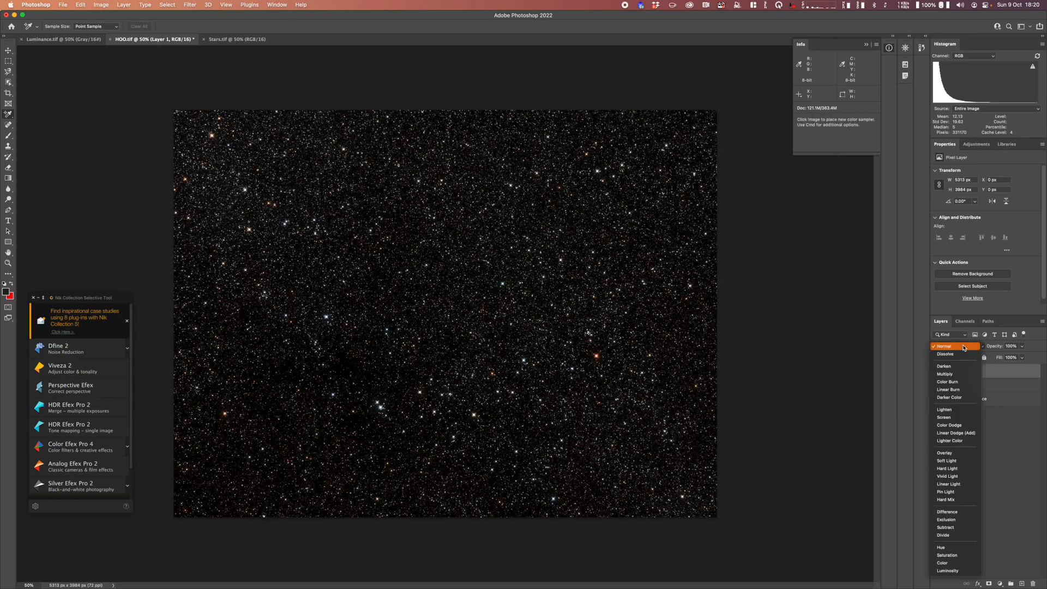
left_click(964, 347)
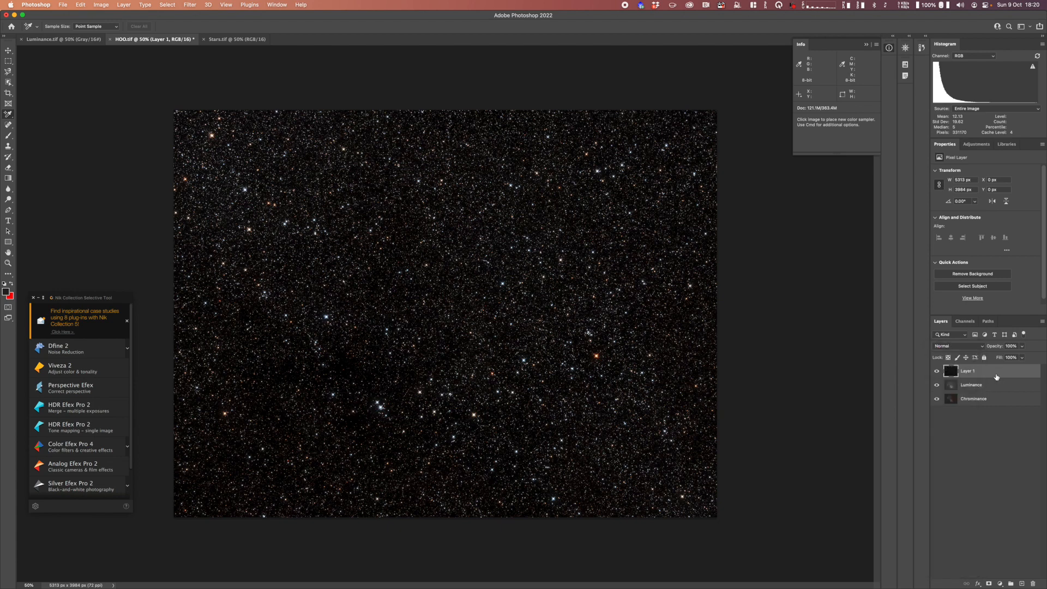
double_click(969, 373)
type("Stars")
key("Return")
left_click(959, 347)
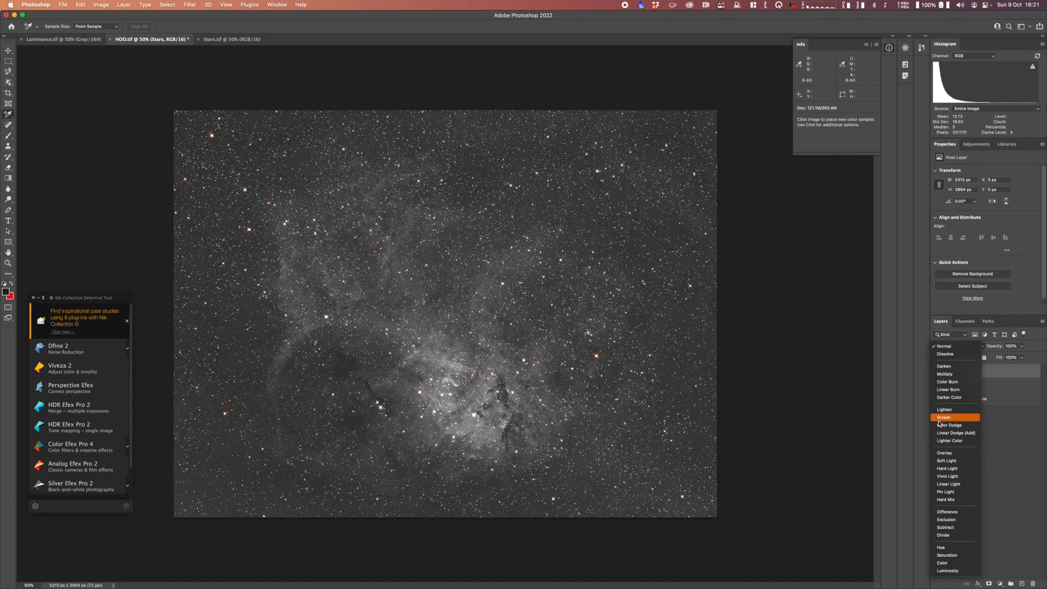
left_click(963, 417)
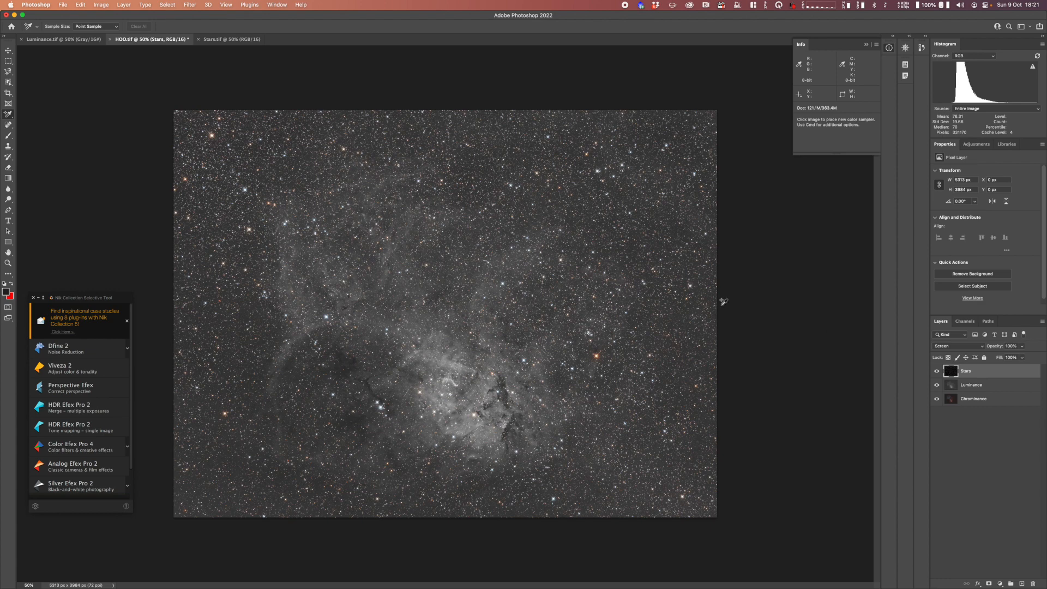
Set the Luminance layer's blend mode to Luminosity.
left_click(959, 386)
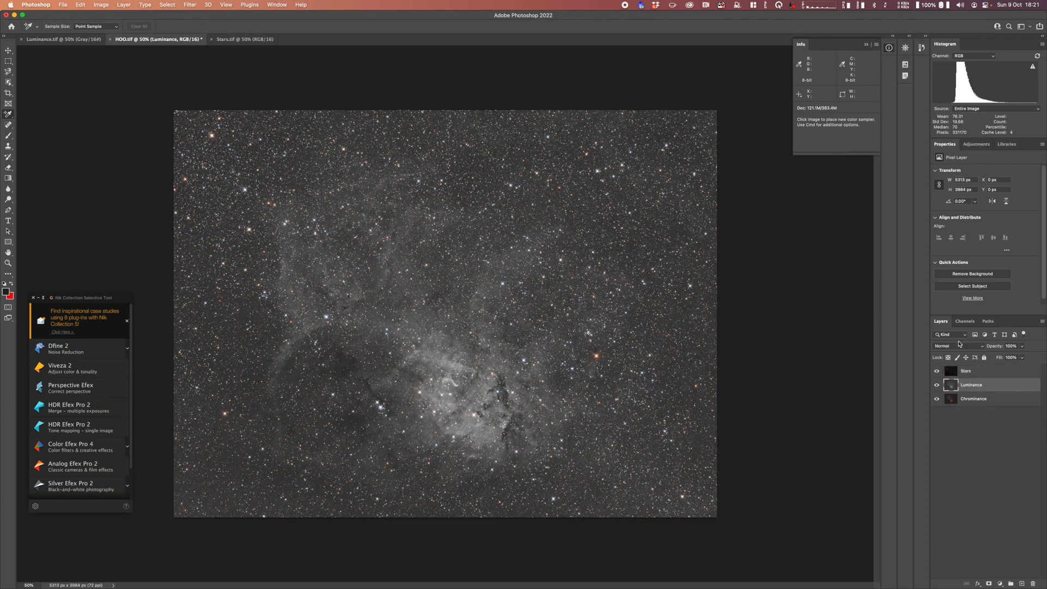
left_click(961, 347)
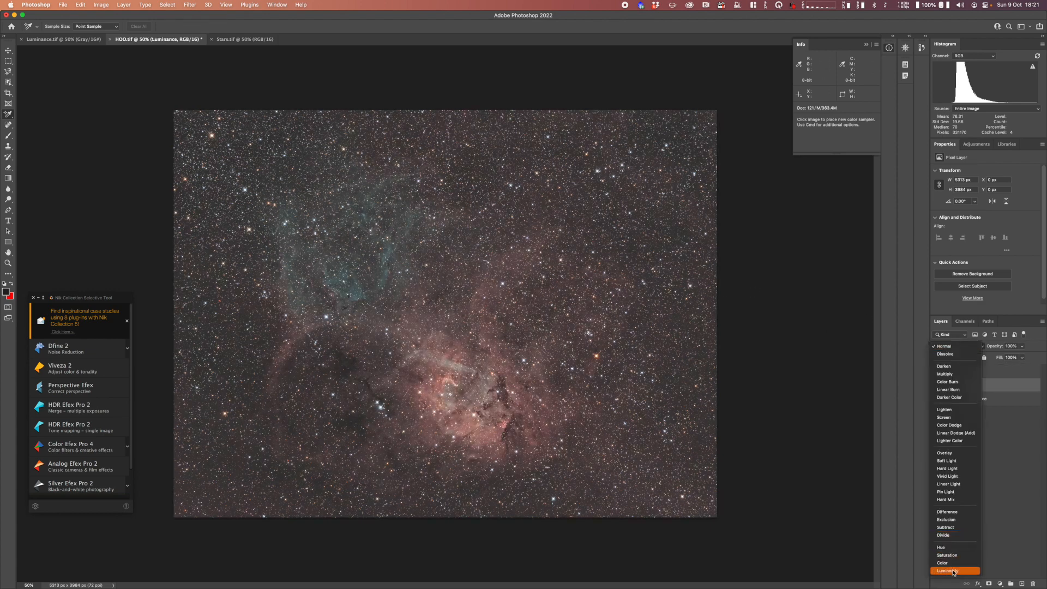
left_click(954, 572)
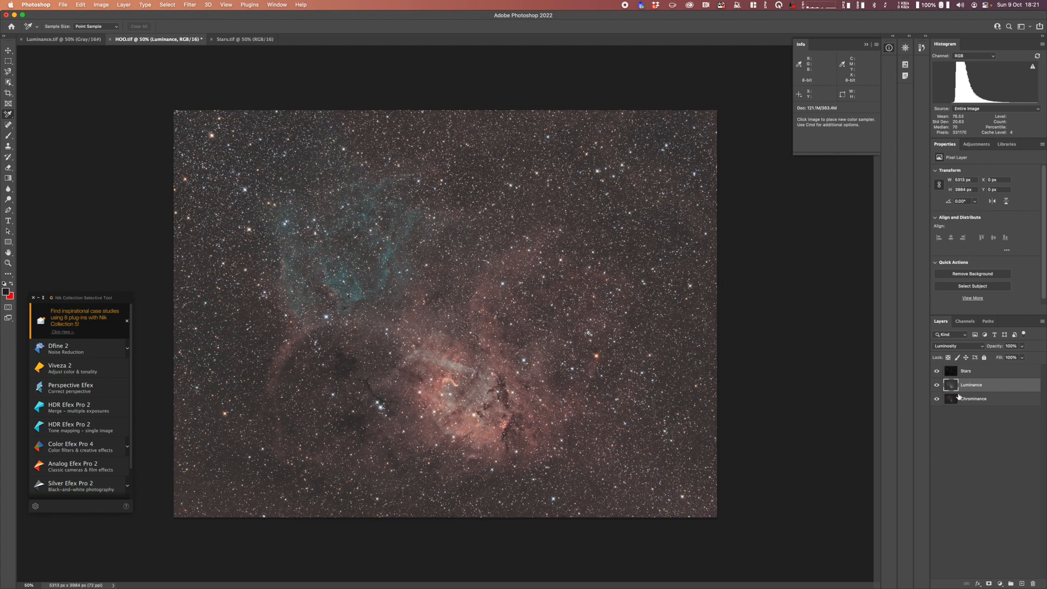
Hide the Stars layer and place colour samplers on the background near the image's left edge, upper-right corner and lower right edge.
left_click(937, 371)
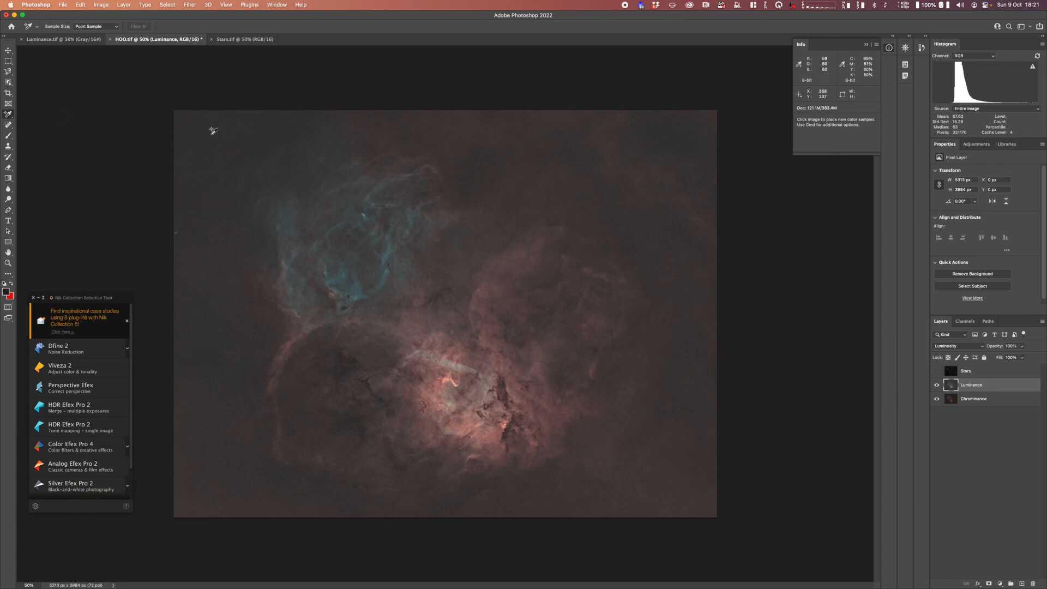
left_click(209, 361)
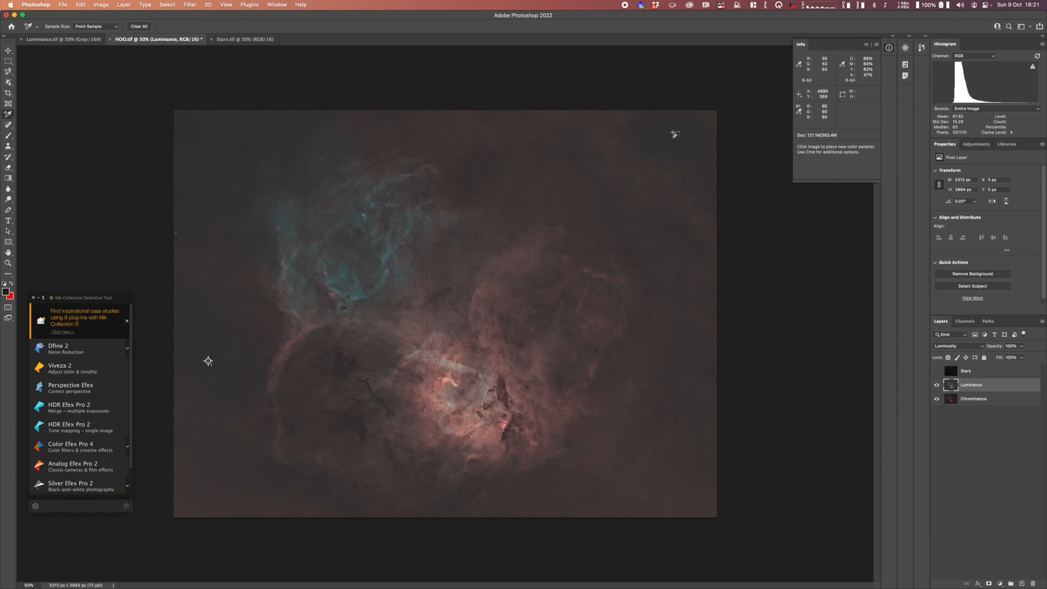
left_click(673, 134)
left_click(696, 408)
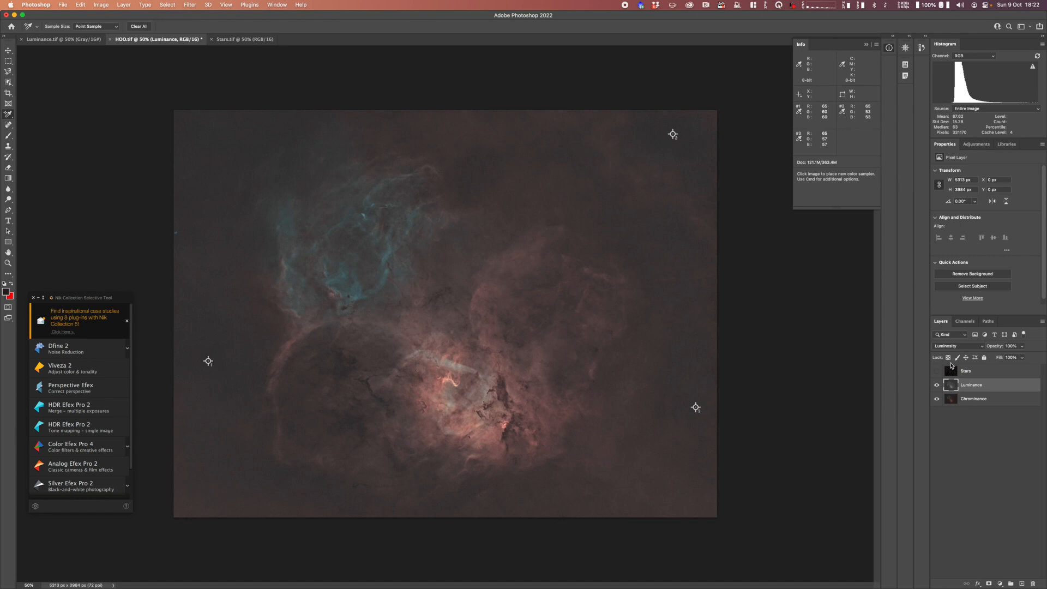
Add a Levels adjustment above the Luminance layer and raise its RGB black point to 28.
left_click(978, 145)
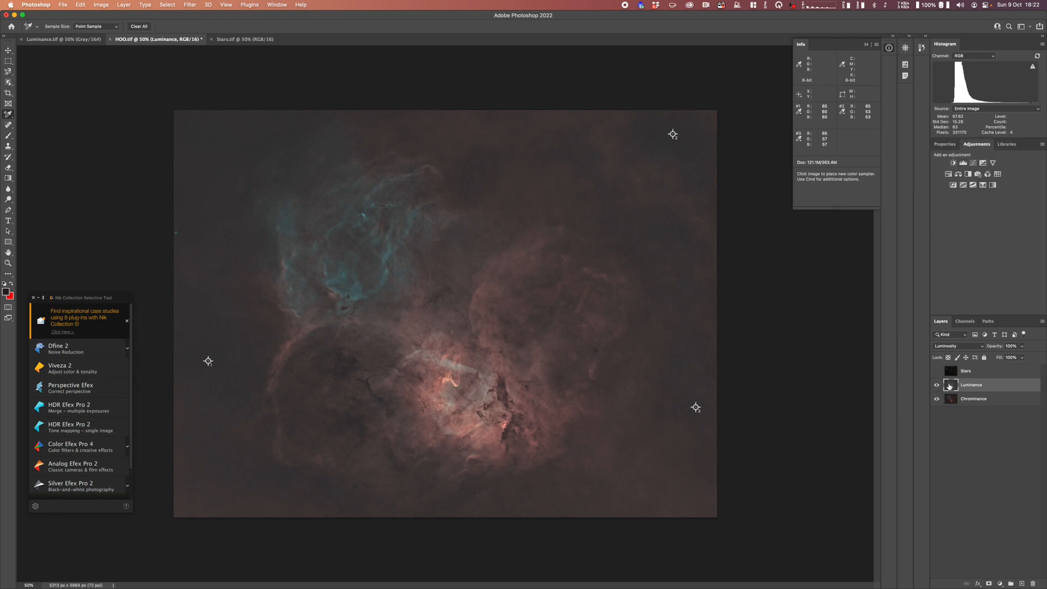
left_click(963, 163)
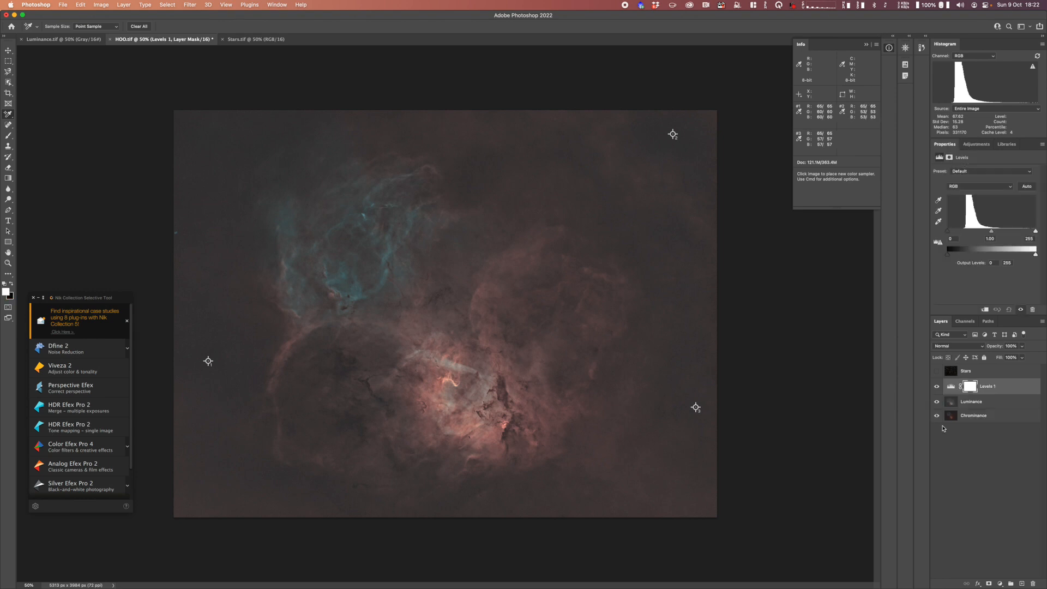
left_click(951, 388)
left_click_drag(948, 231, 957, 234)
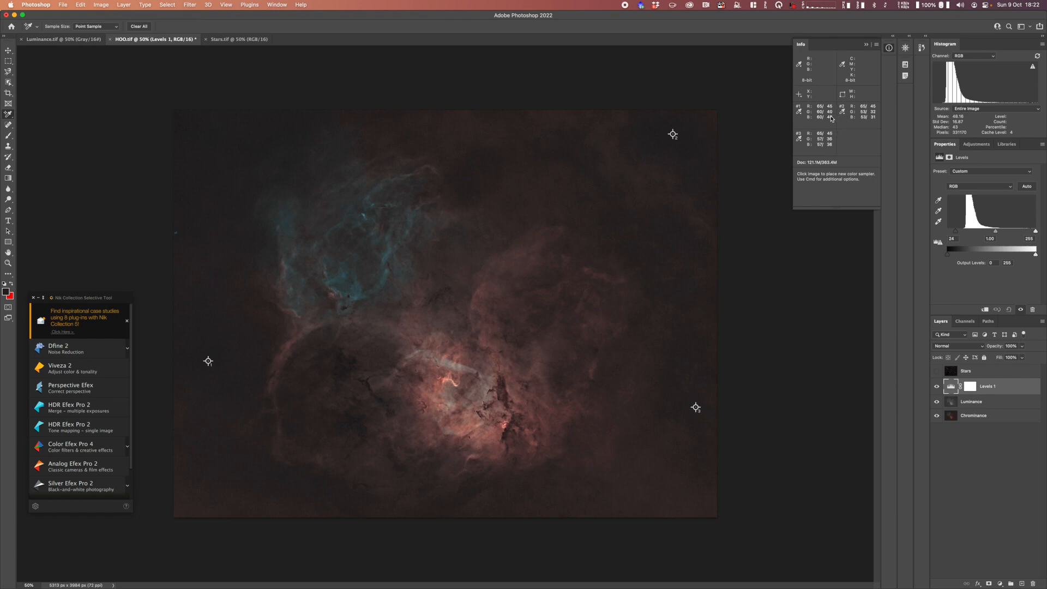
left_click_drag(955, 231, 958, 234)
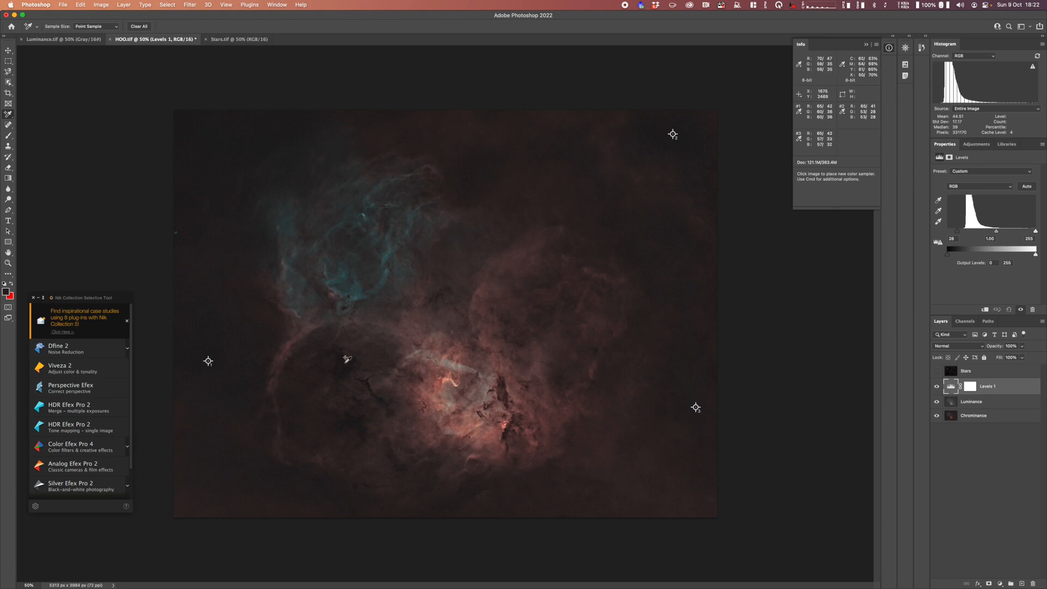
Add colour samplers in the dark bubble left of the nebula core, the image's upper-left corner and the dark dust lane beside the core.
left_click(355, 361)
left_click(212, 136)
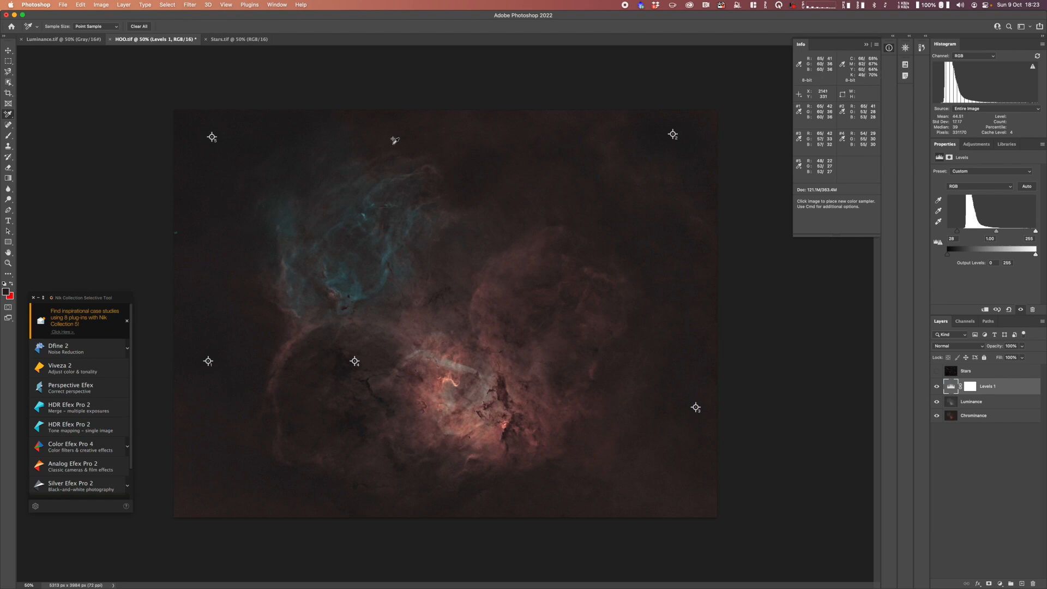
key("super+plus")
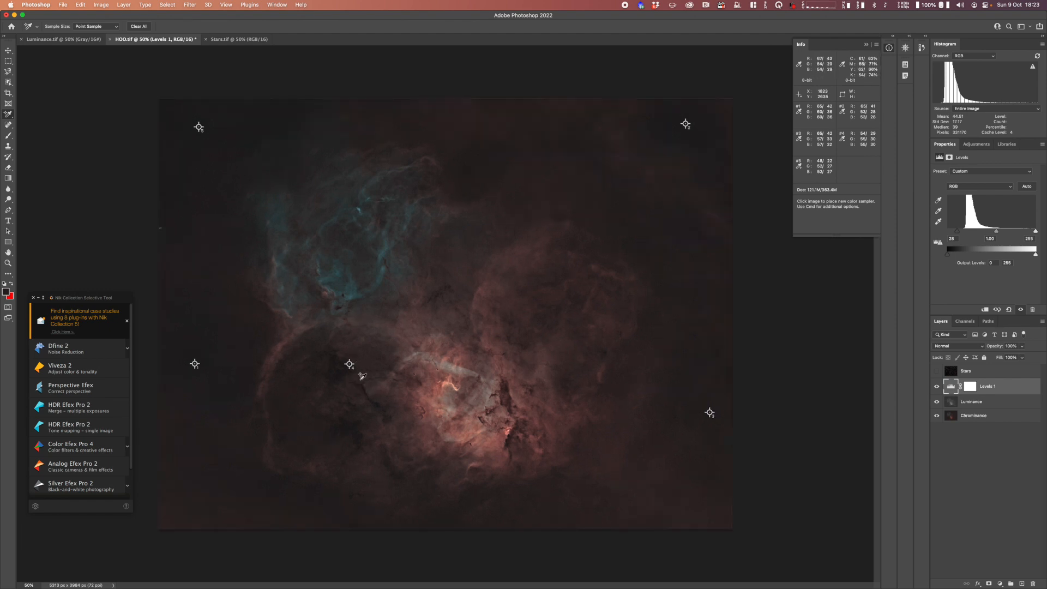
key("super+plus")
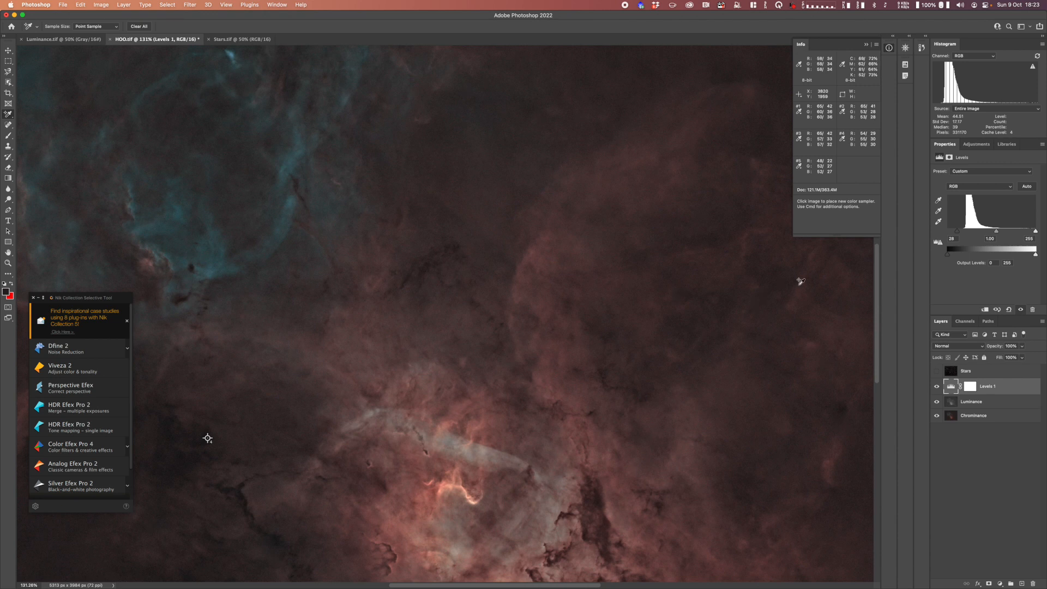
left_click_drag(878, 288, 879, 339)
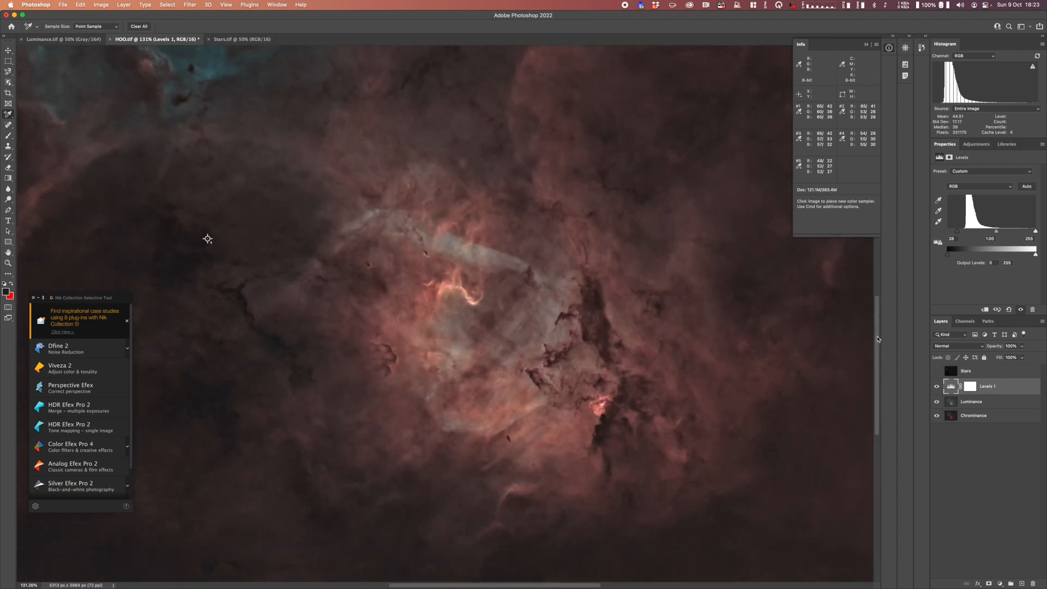
left_click_drag(403, 586, 333, 586)
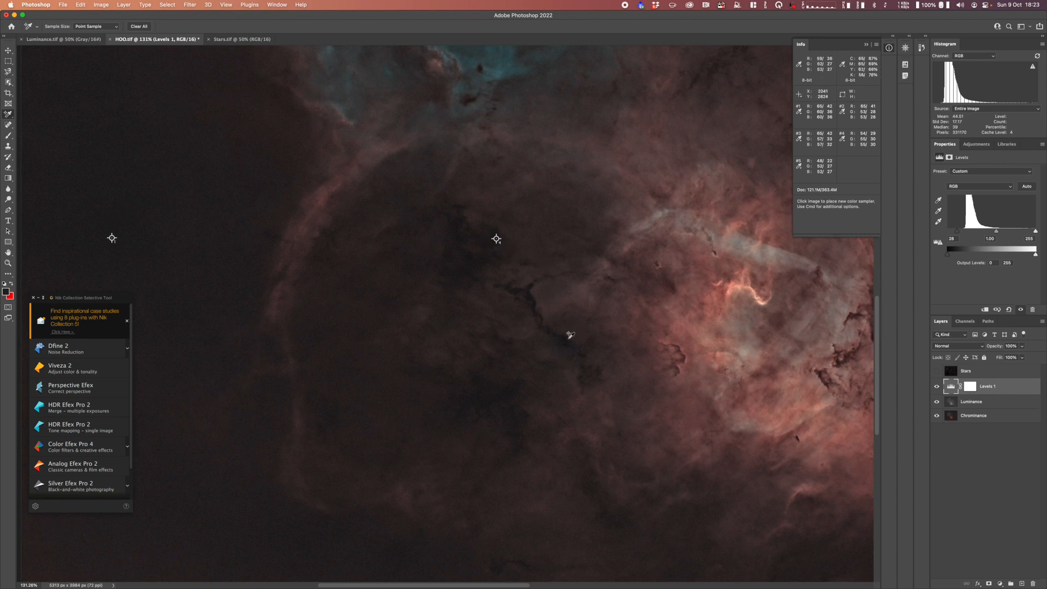
left_click(567, 339)
scroll(498, 284, "down", 5)
scroll(498, 283, "down", 2)
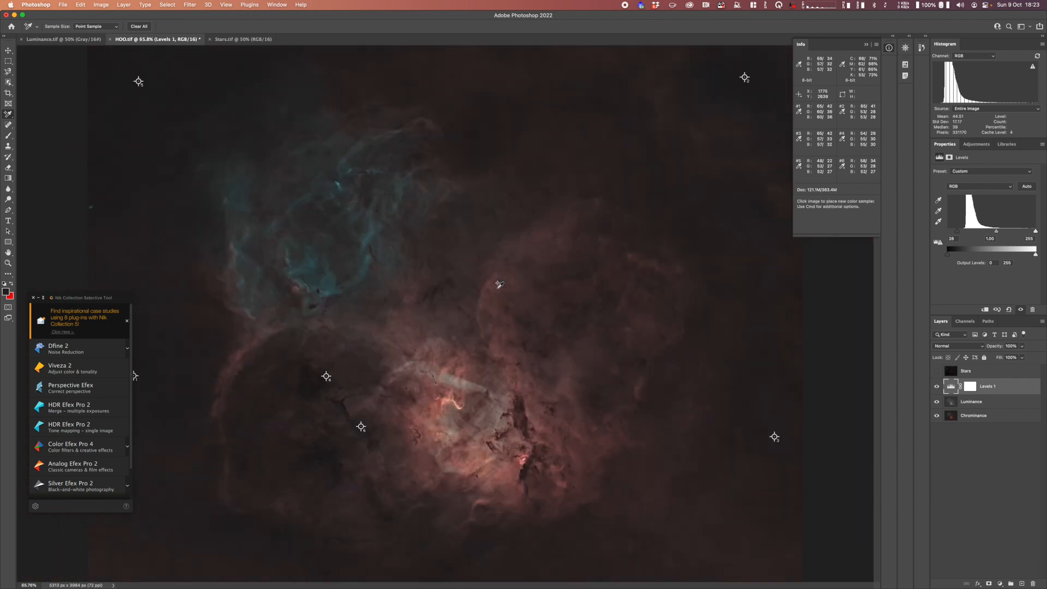
scroll(500, 284, "down", 1)
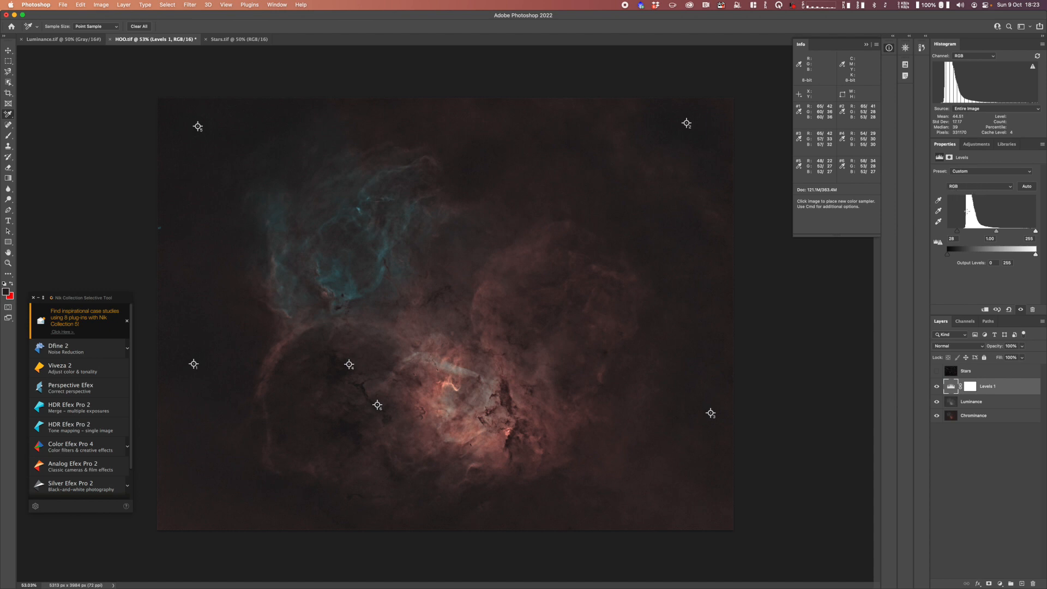
Raise the Red channel's black point to 7 in the Levels adjustment.
left_click(964, 187)
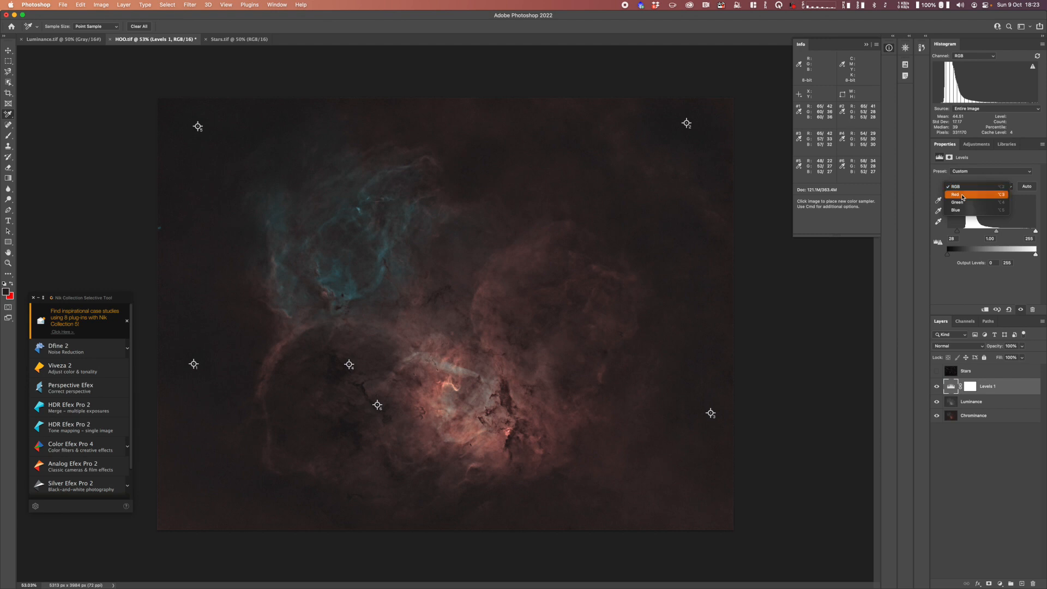
left_click(963, 196)
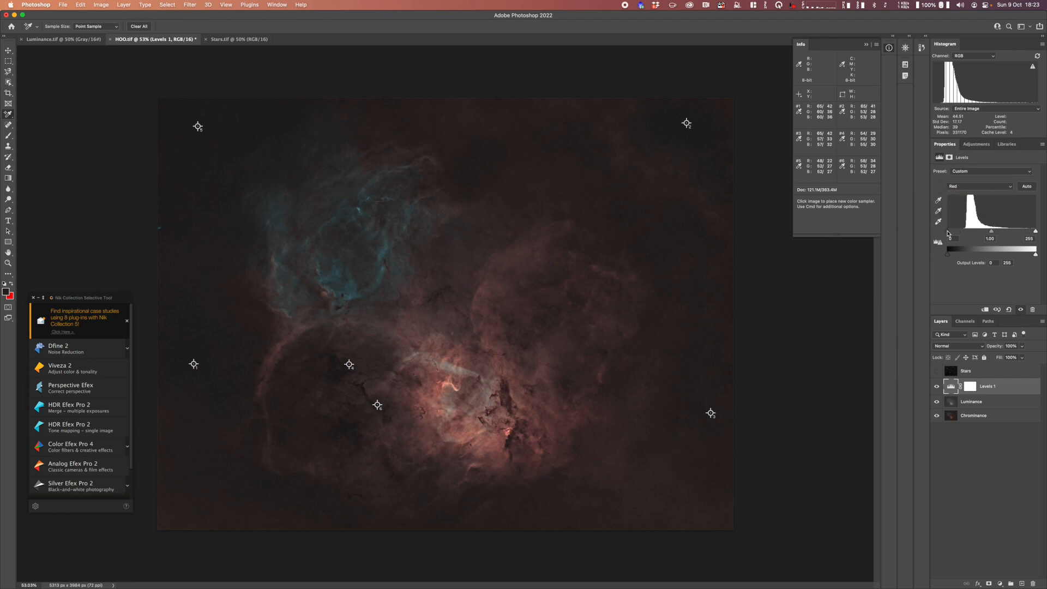
left_click_drag(947, 232, 950, 232)
left_click_drag(950, 234, 944, 233)
left_click_drag(948, 232, 950, 232)
left_click_drag(949, 235, 952, 236)
Set the Green channel's black point to 1 in the Levels adjustment.
left_click(971, 187)
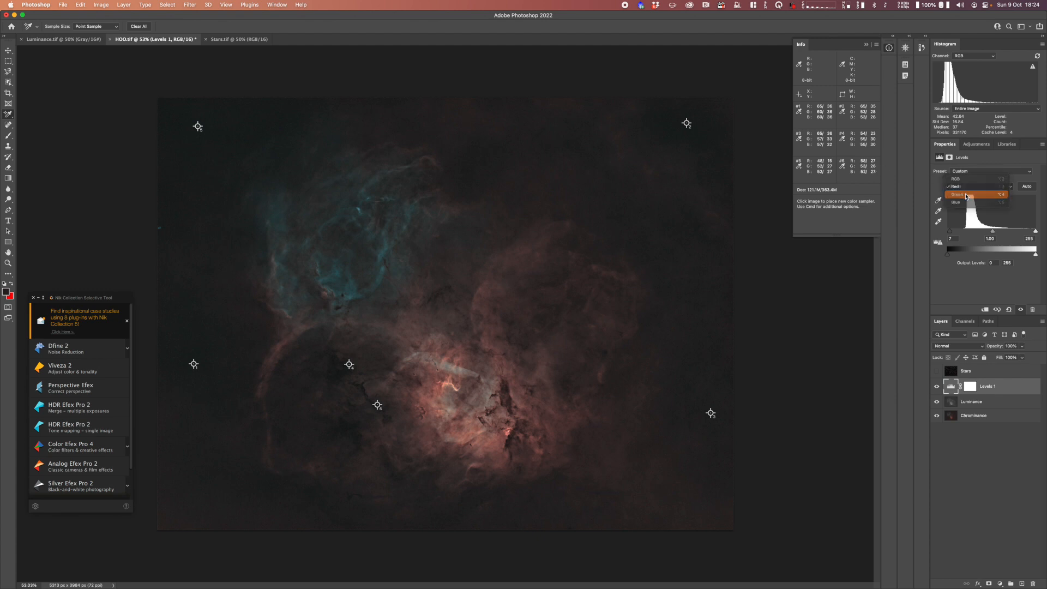
left_click(967, 196)
left_click_drag(951, 232, 950, 234)
left_click_drag(949, 233, 950, 235)
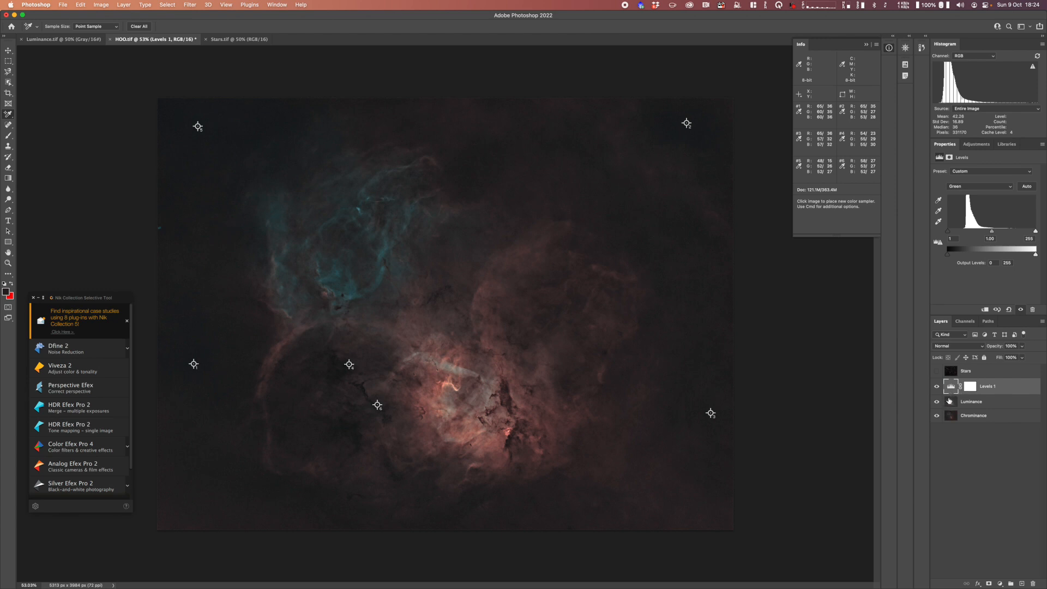
Clip the Levels adjustment to the Luminance layer and compare the image with the adjustment off and on.
left_click(985, 310)
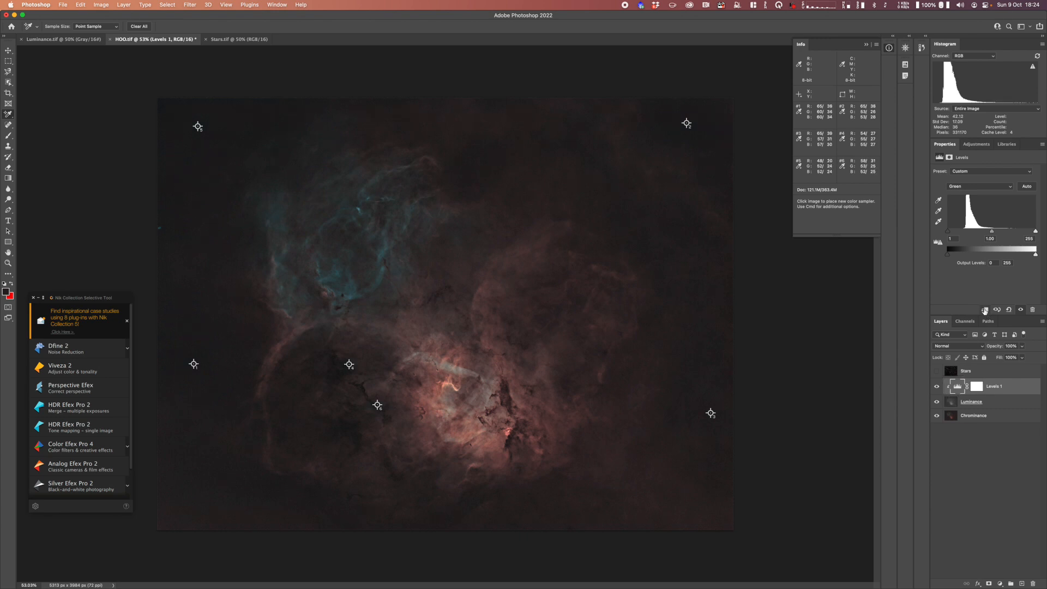
left_click(937, 387)
left_click(937, 387)
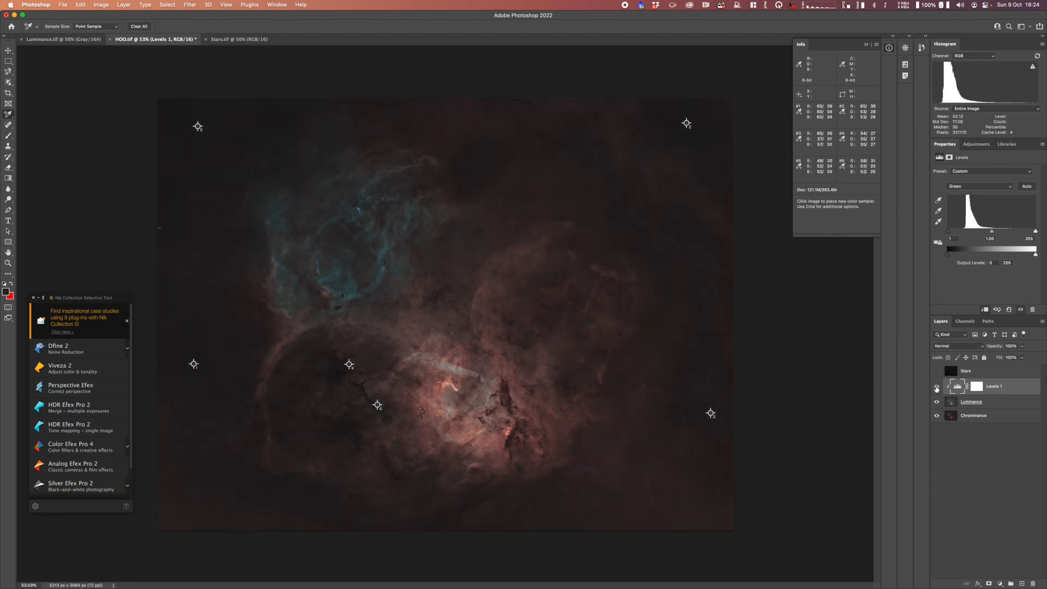
left_click(938, 388)
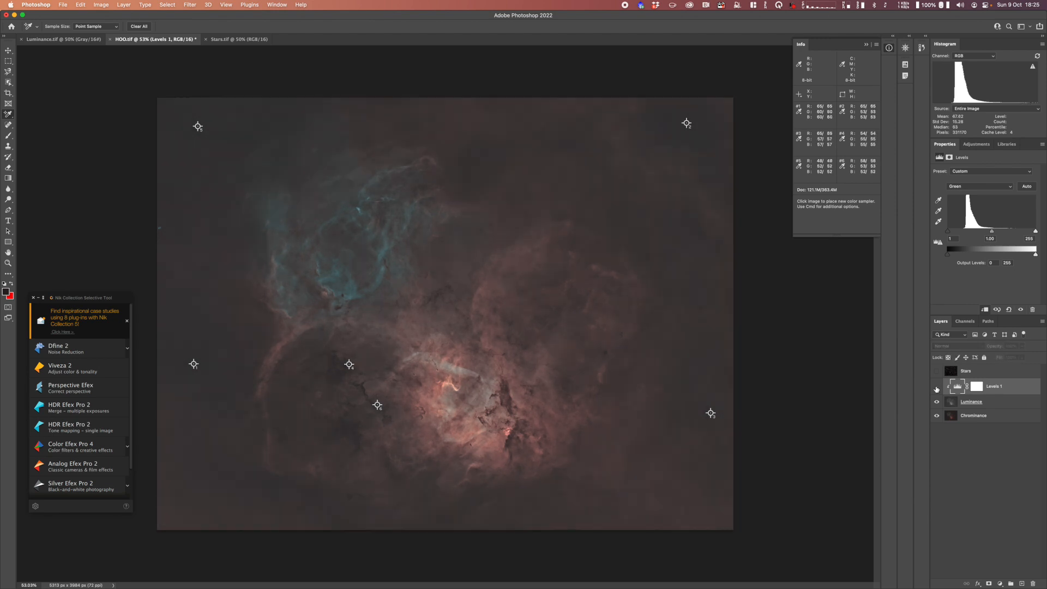
left_click(938, 387)
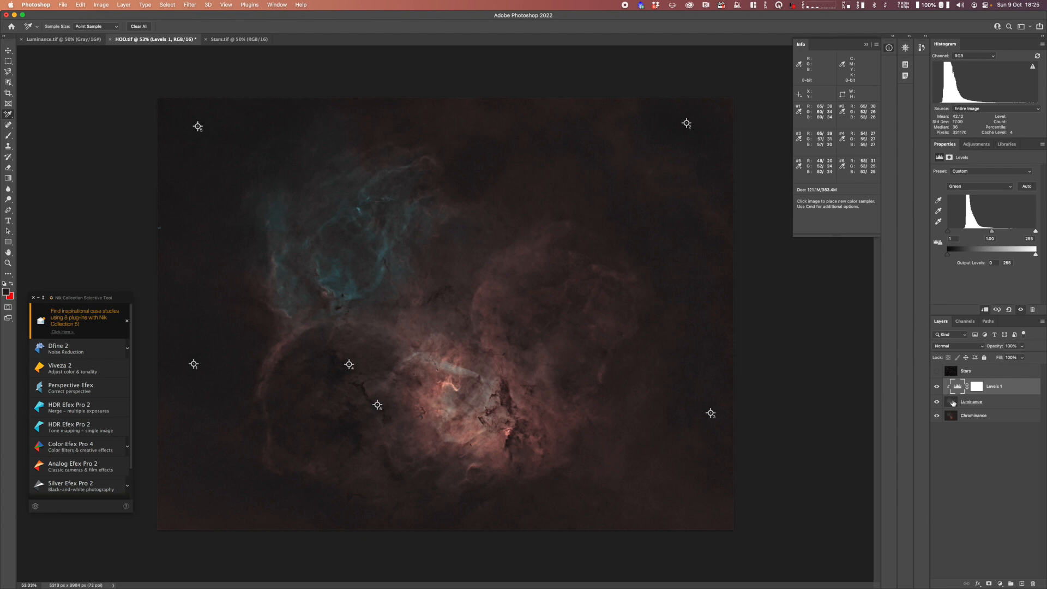
Add a Curves adjustment clipped to the Luminance layer, positioned above the Levels adjustment.
left_click(954, 404)
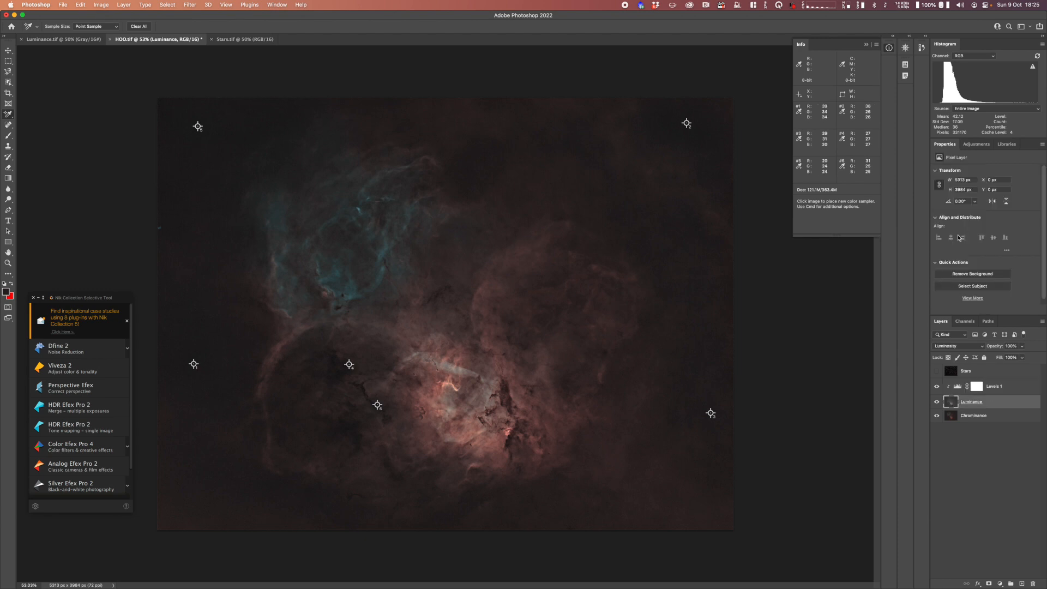
left_click(977, 144)
left_click(974, 163)
left_click_drag(998, 406, 996, 387)
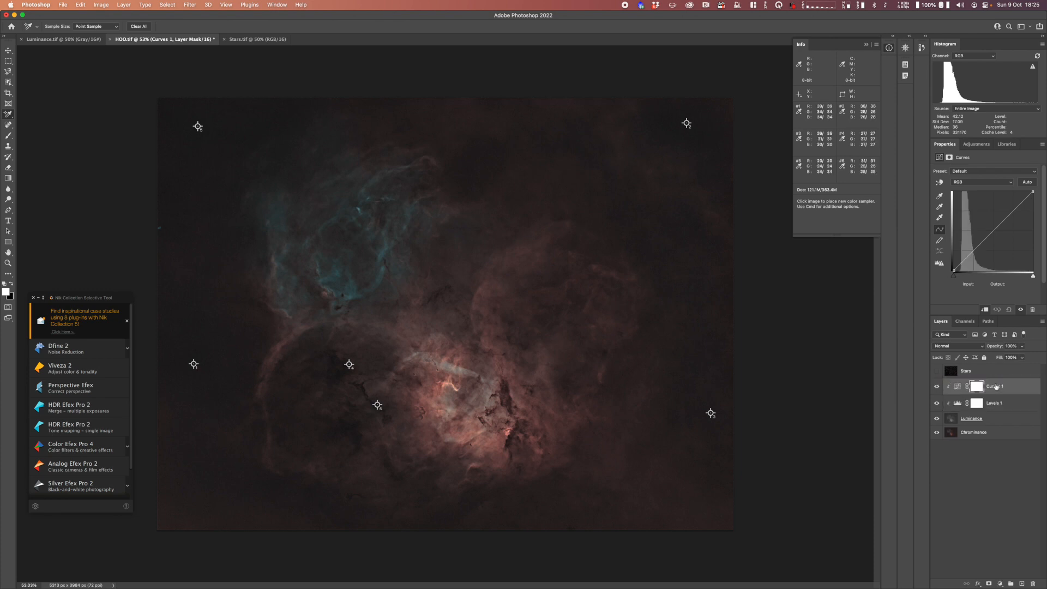
left_click(958, 386)
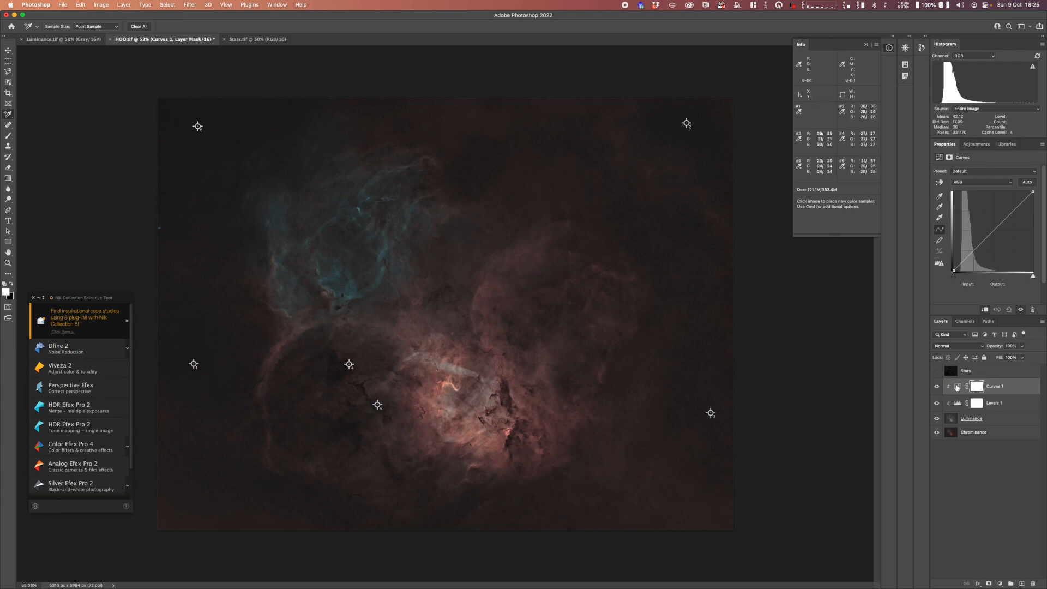
Lift the RGB curve at input 112 to output 125, anchor the shadows at 48, and preview the image with the Stars layer shown.
left_click(990, 234)
left_click_drag(990, 233, 989, 231)
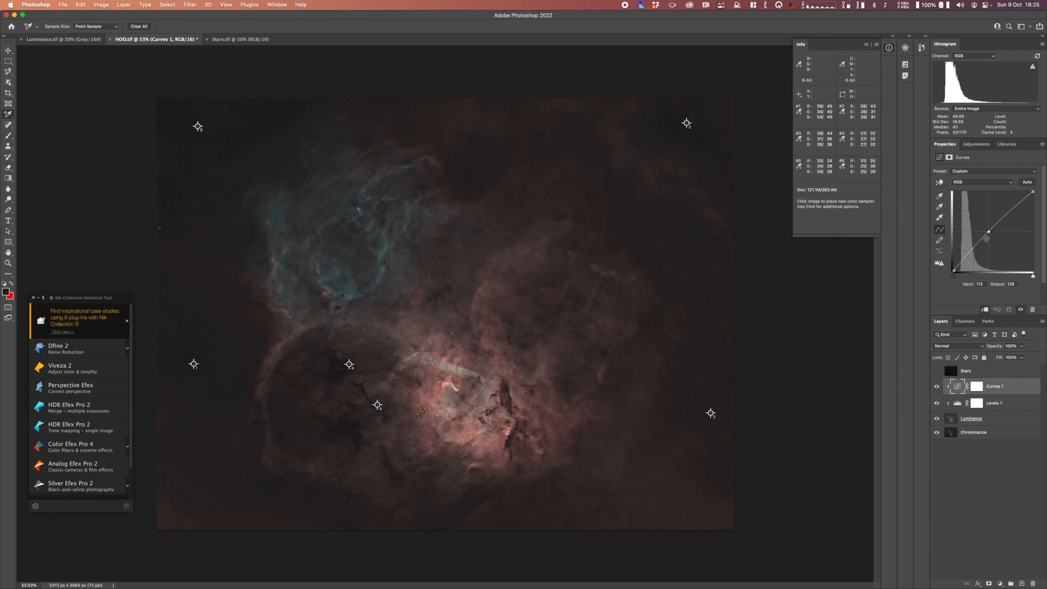
left_click_drag(967, 255, 968, 256)
left_click(989, 231)
left_click_drag(989, 231, 969, 256)
left_click(938, 371)
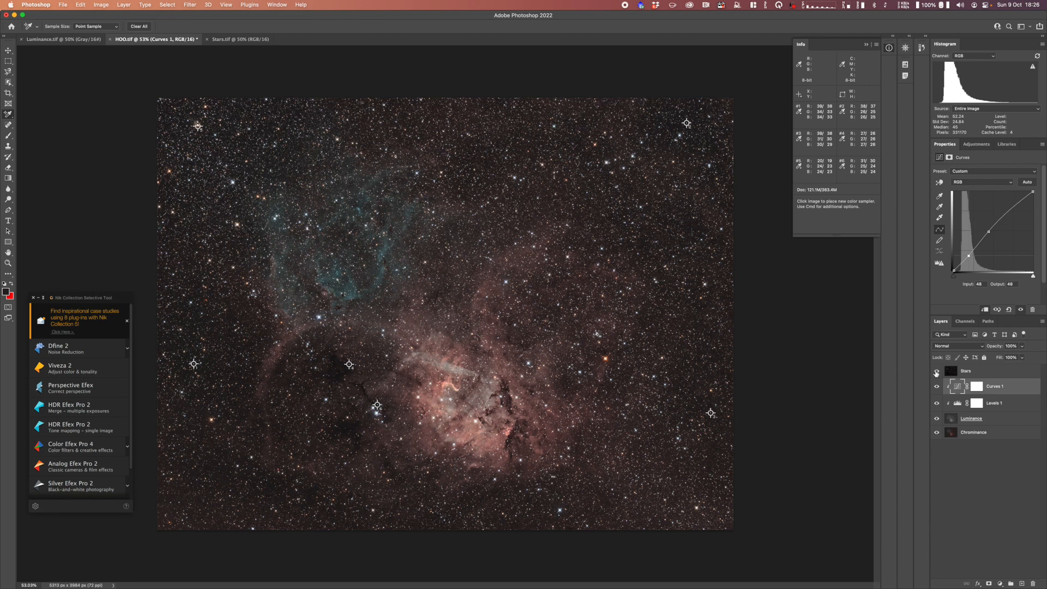
left_click(938, 372)
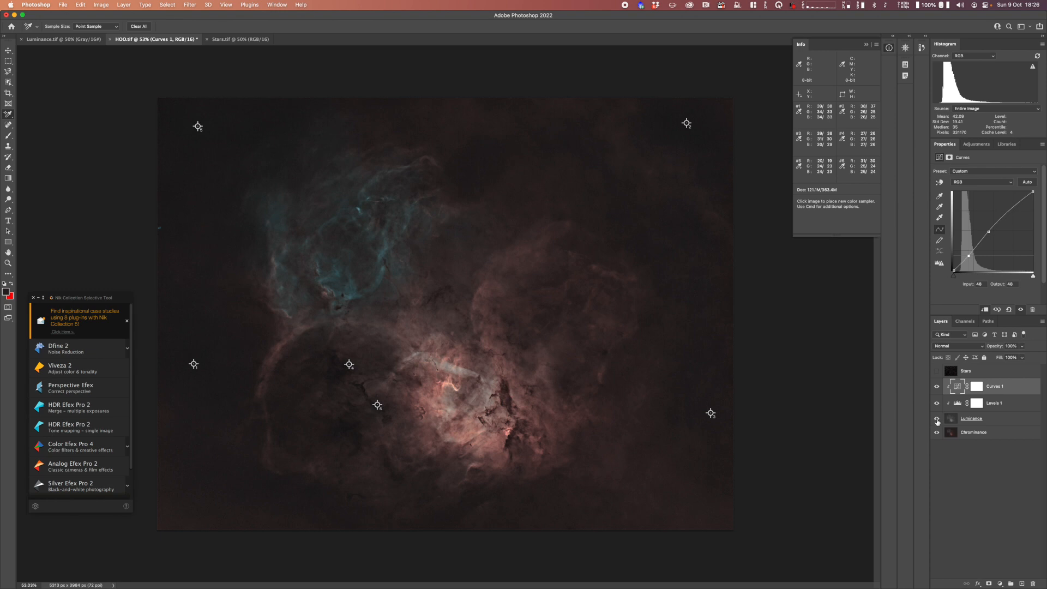
Compare the image with the Luminance layer hidden and shown, and add a Vibrance adjustment directly above the Chrominance layer.
left_click(938, 422)
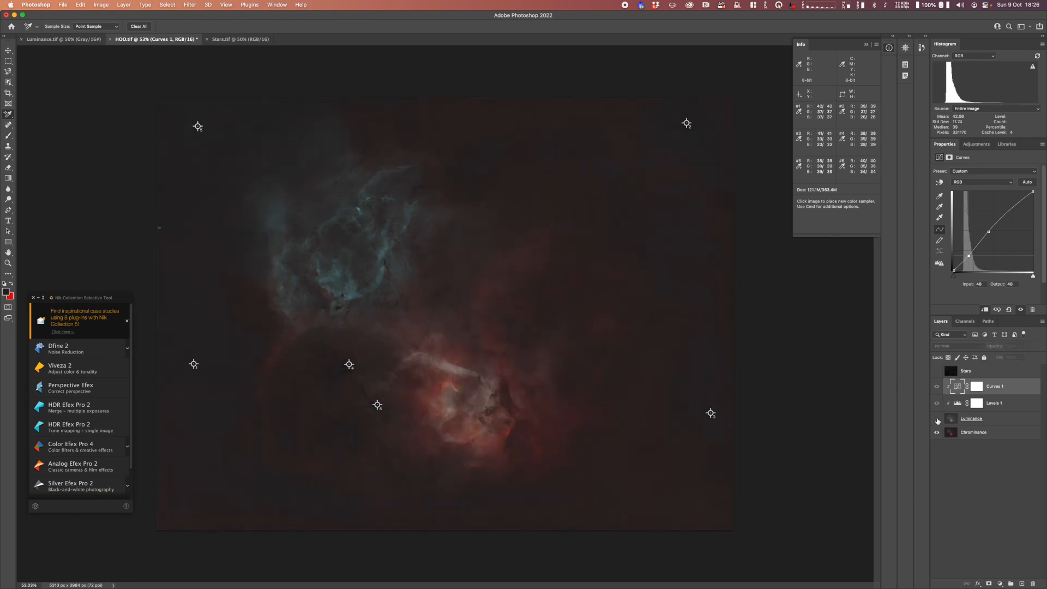
left_click(938, 420)
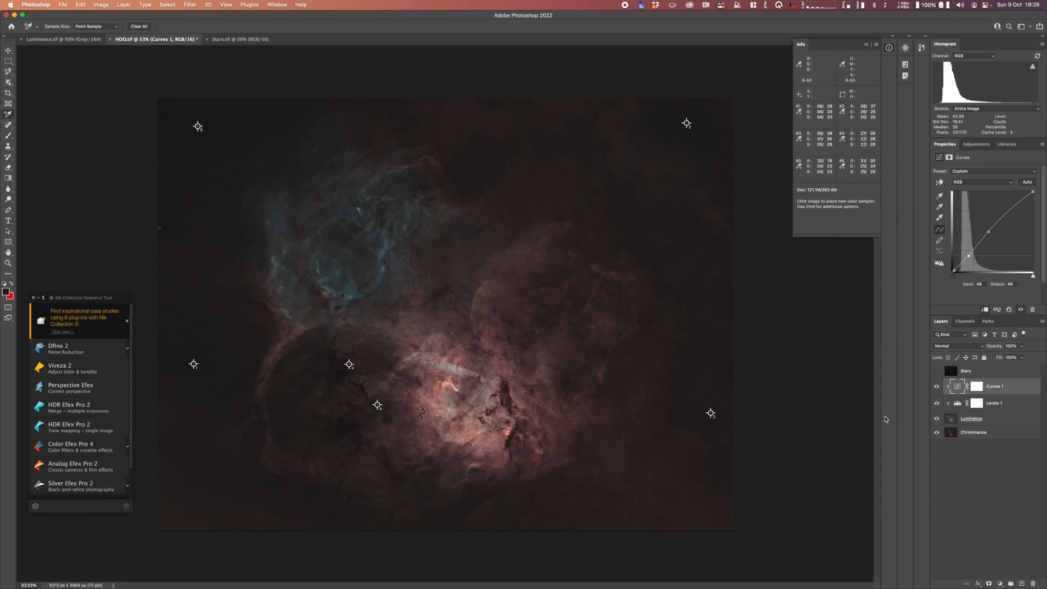
left_click(953, 435)
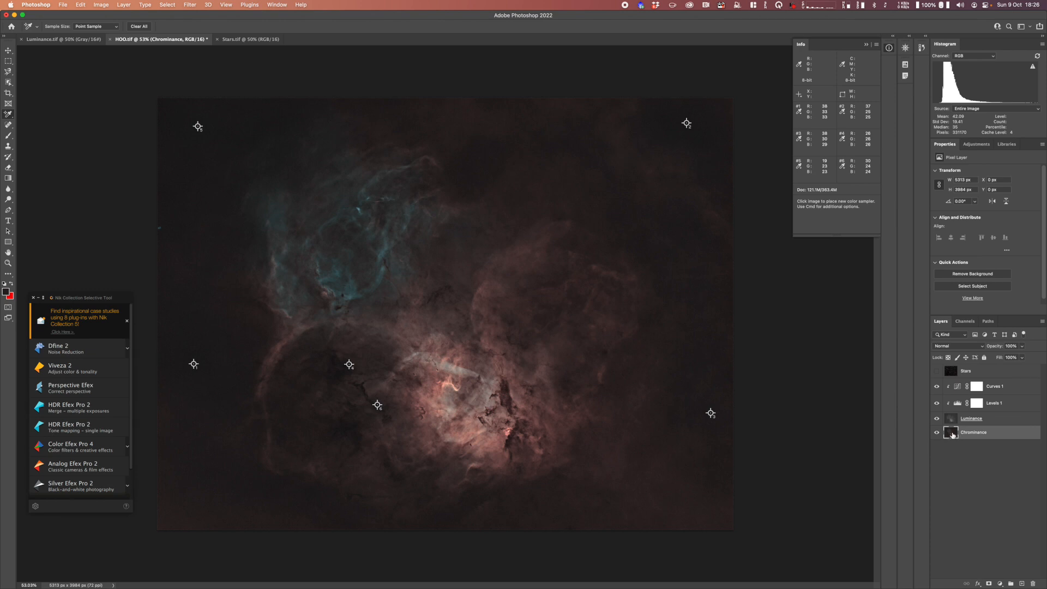
left_click(977, 145)
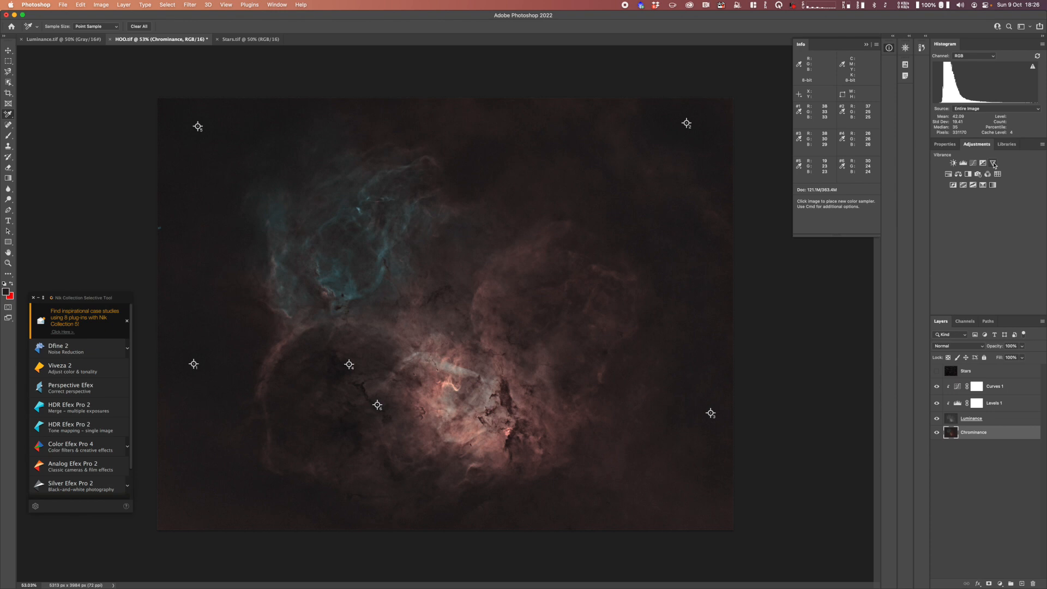
left_click(993, 163)
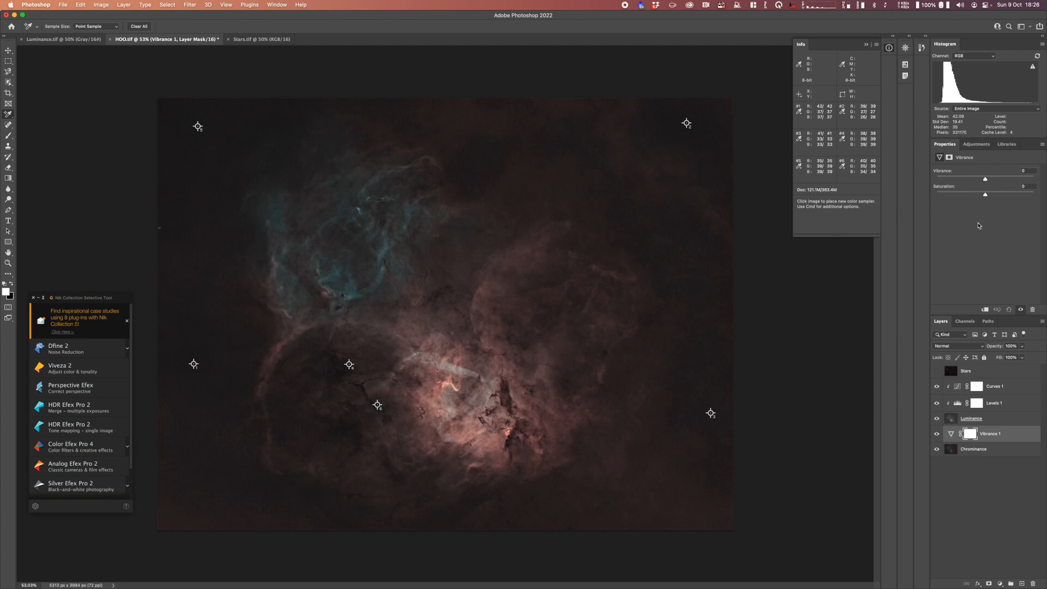
Set Vibrance to +16 and Saturation to +12, judging the colour with the Luminance layer hidden before showing it again.
mouse_move(987, 181)
left_mouse_down()
mouse_move(1003, 181)
mouse_move(994, 182)
left_mouse_up()
left_click(937, 418)
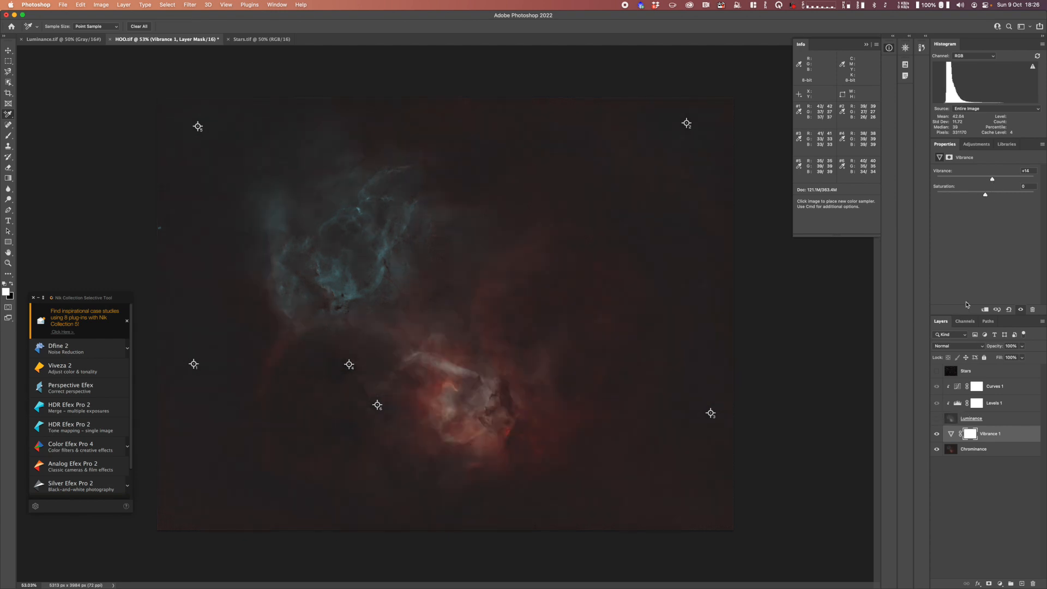
mouse_move(992, 179)
left_mouse_down()
mouse_move(1014, 181)
mouse_move(952, 181)
mouse_move(993, 182)
mouse_move(991, 198)
left_mouse_up()
left_click(937, 419)
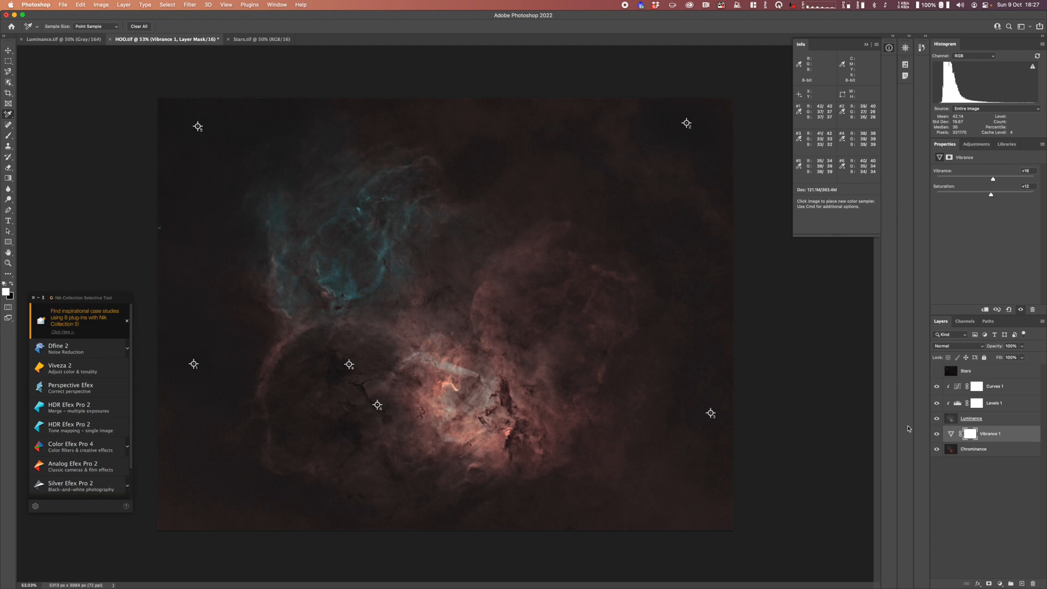
Hide the Luminance layer and select the blue nebula on the Chrominance layer with Color Range at Fuzziness 38.
left_click(937, 420)
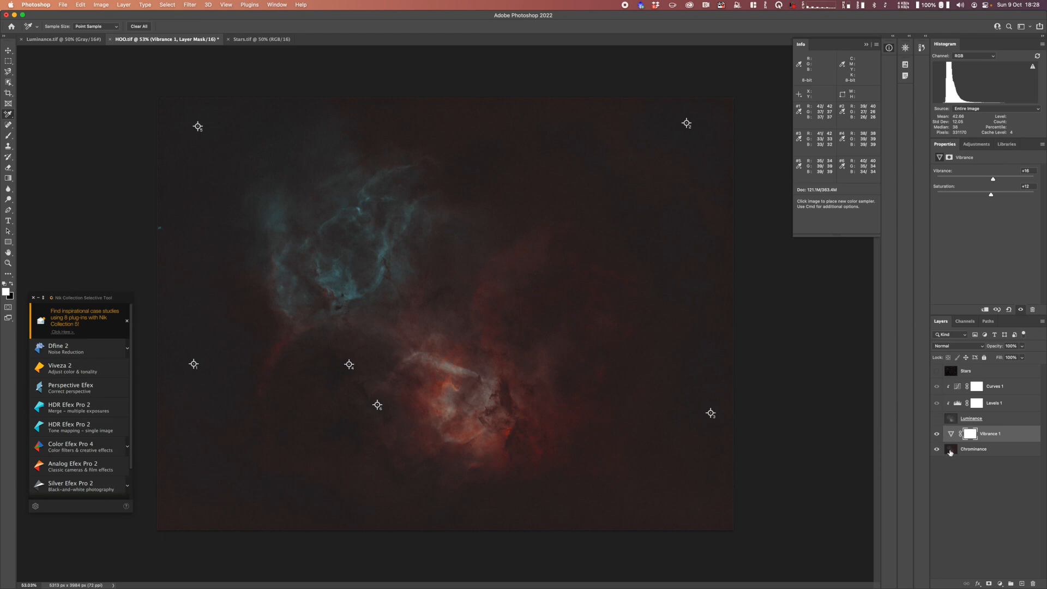
left_click(950, 452)
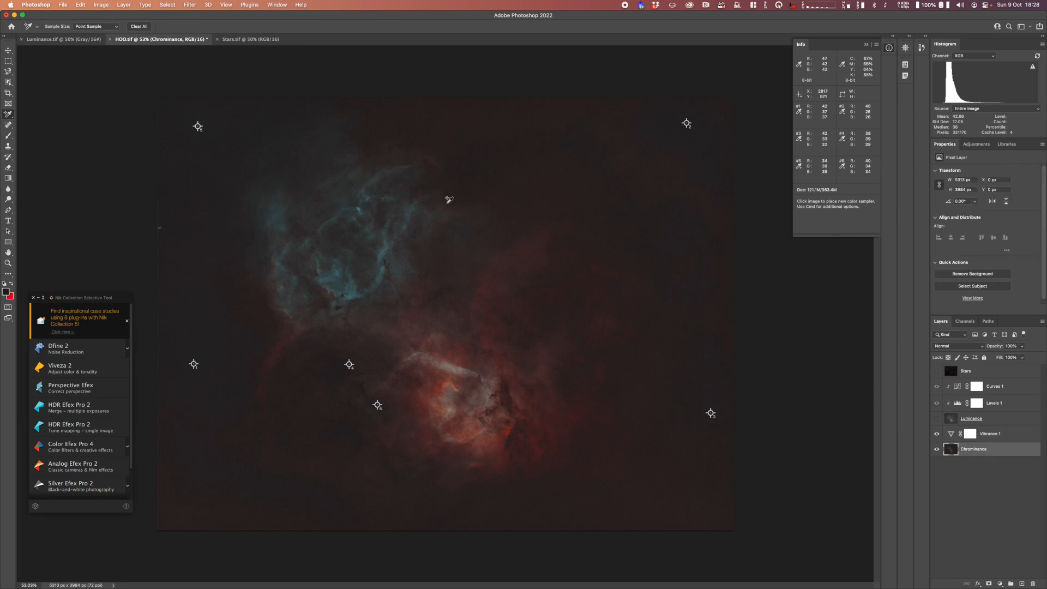
left_click(170, 6)
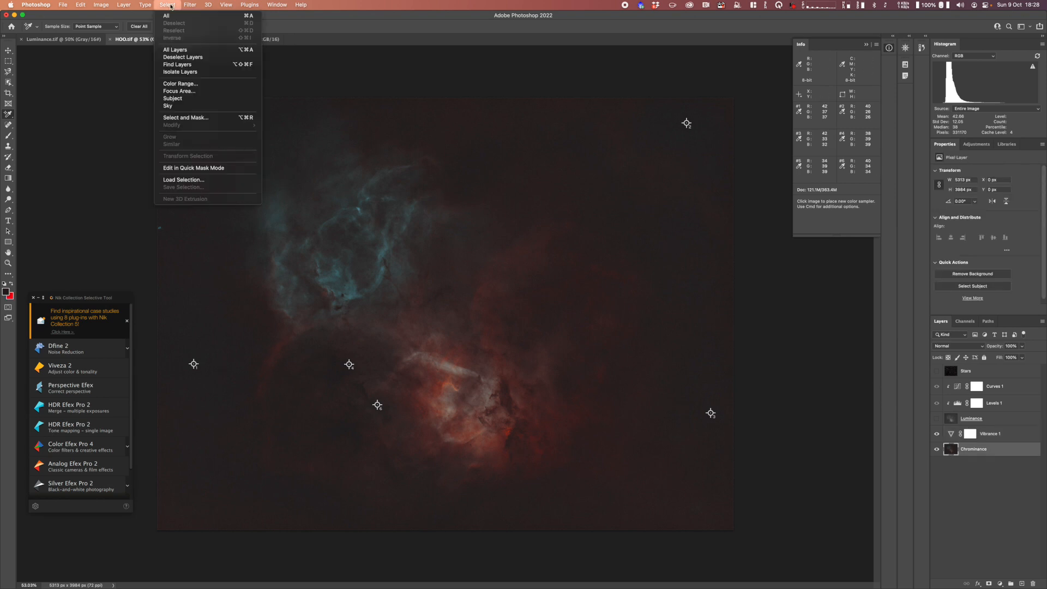
left_click(200, 84)
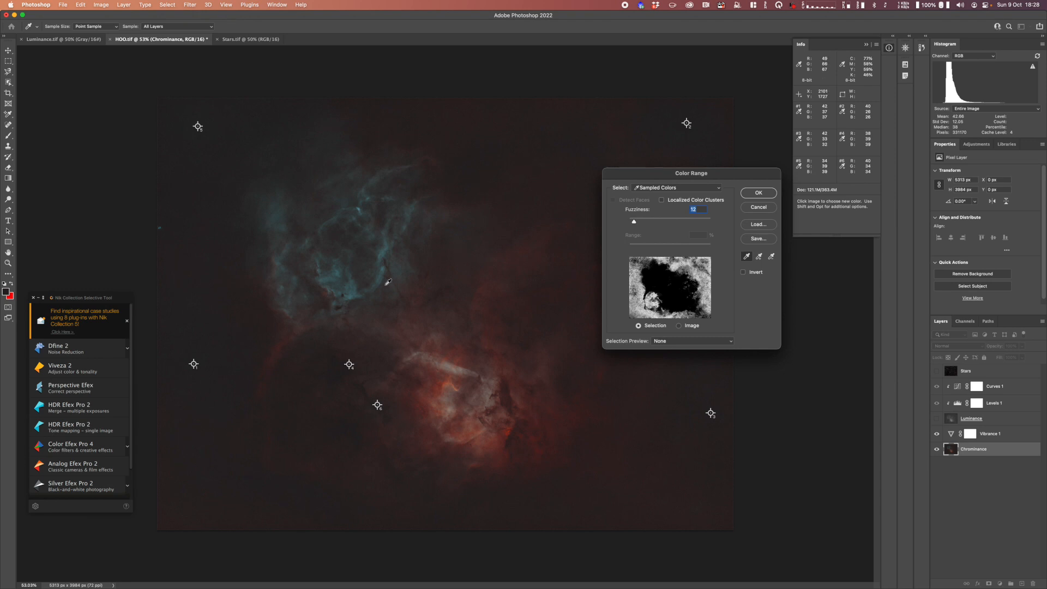
left_click(351, 297)
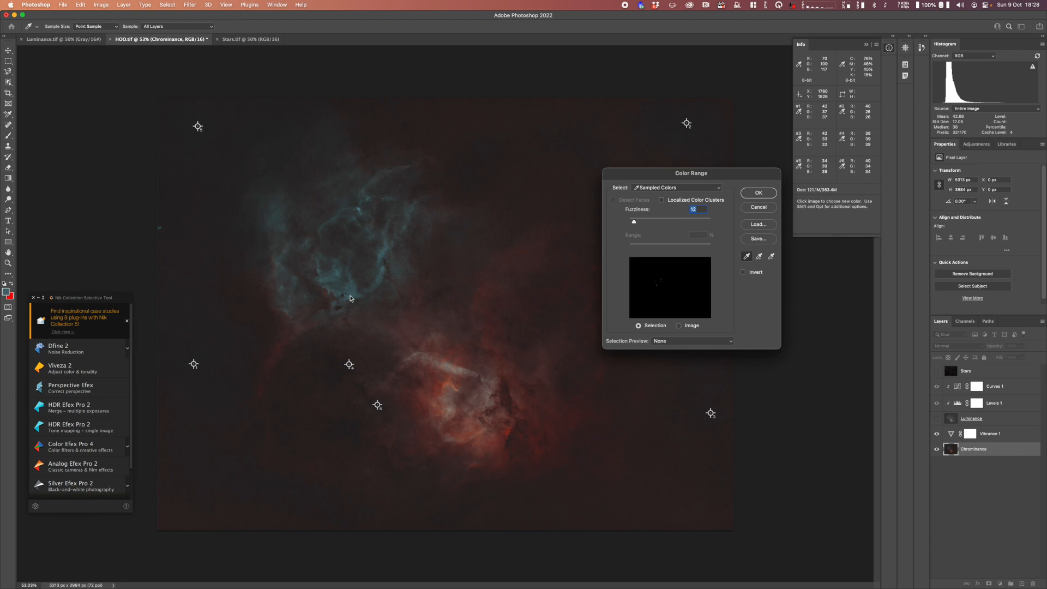
left_click(352, 294)
left_click_drag(634, 222, 637, 224)
left_click_drag(641, 223, 640, 223)
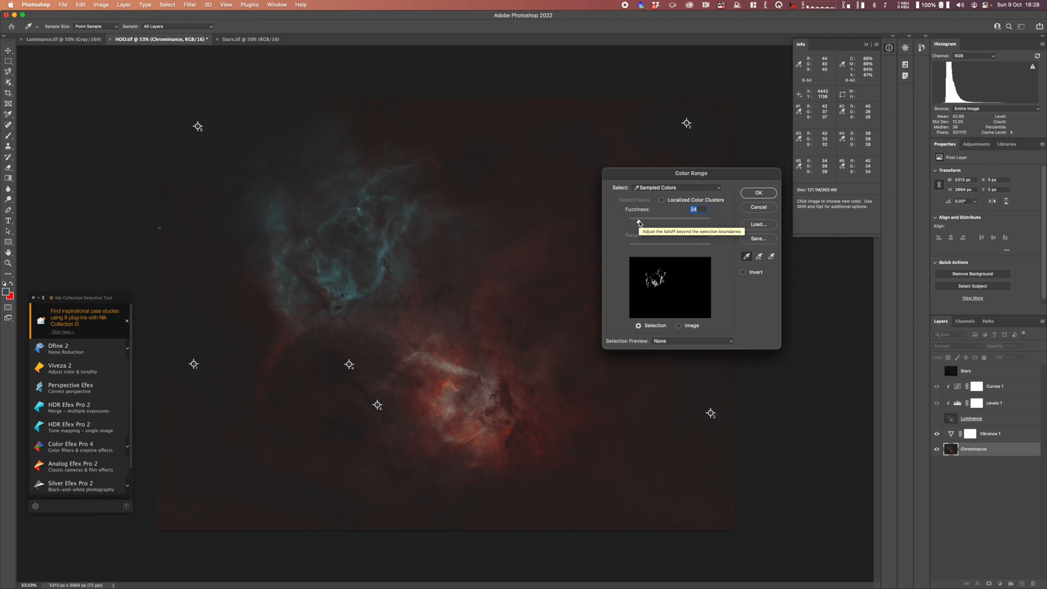
mouse_move(640, 223)
left_mouse_down()
mouse_move(704, 224)
mouse_move(645, 222)
left_mouse_up()
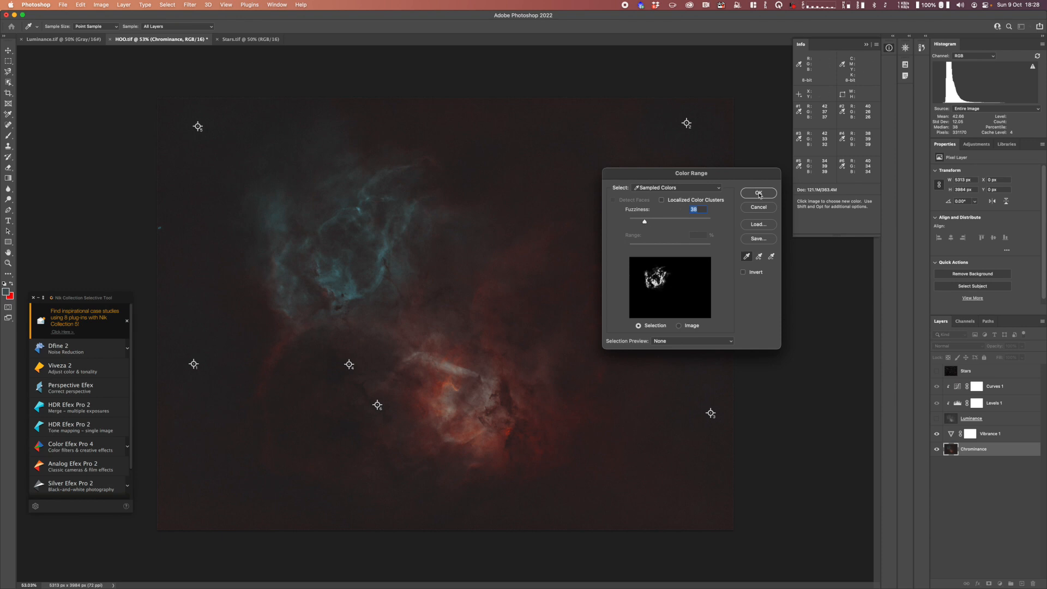
left_click(759, 193)
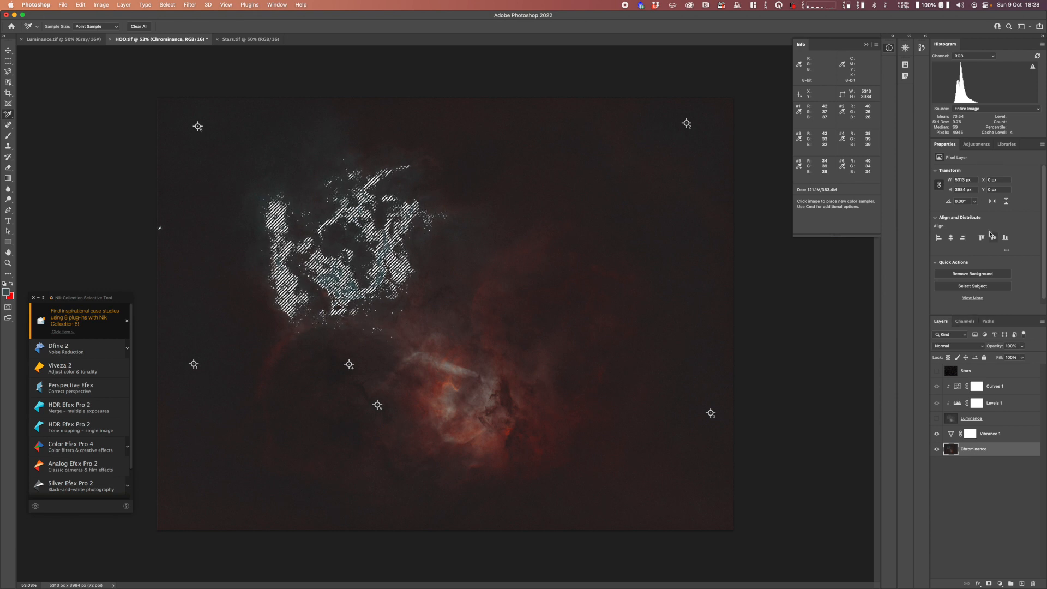
Add a Color Balance adjustment masked to the blue nebula selection, shifting its midtones slightly toward cyan and blue.
left_click(978, 145)
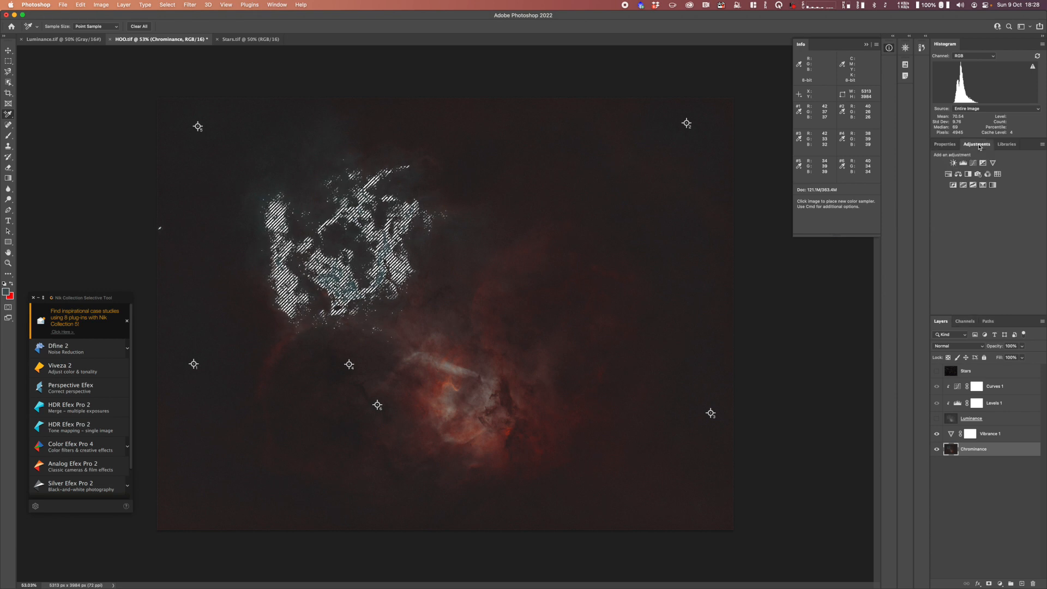
left_click(959, 174)
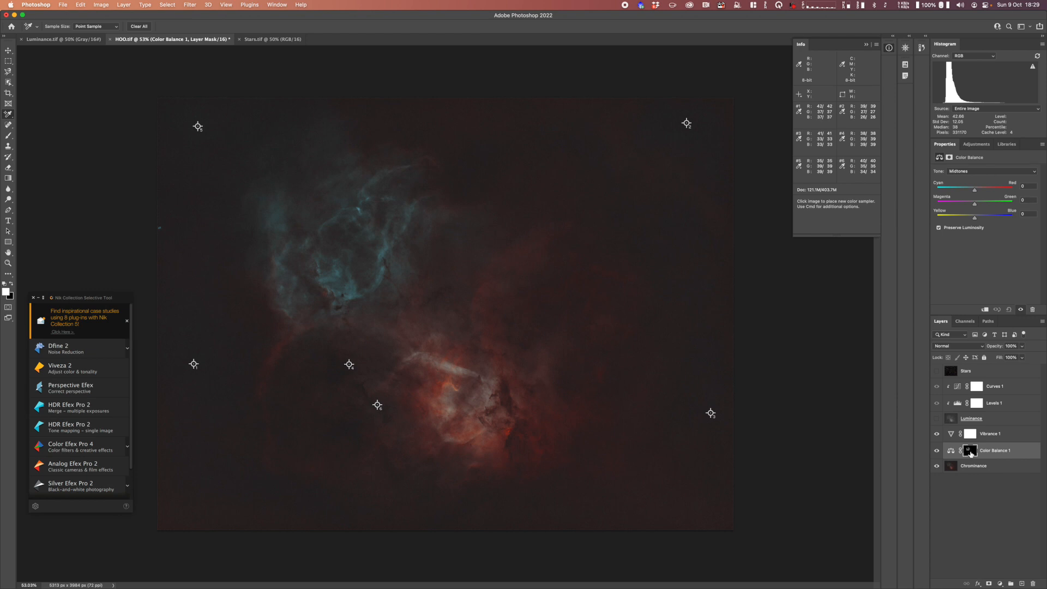
left_click(952, 452)
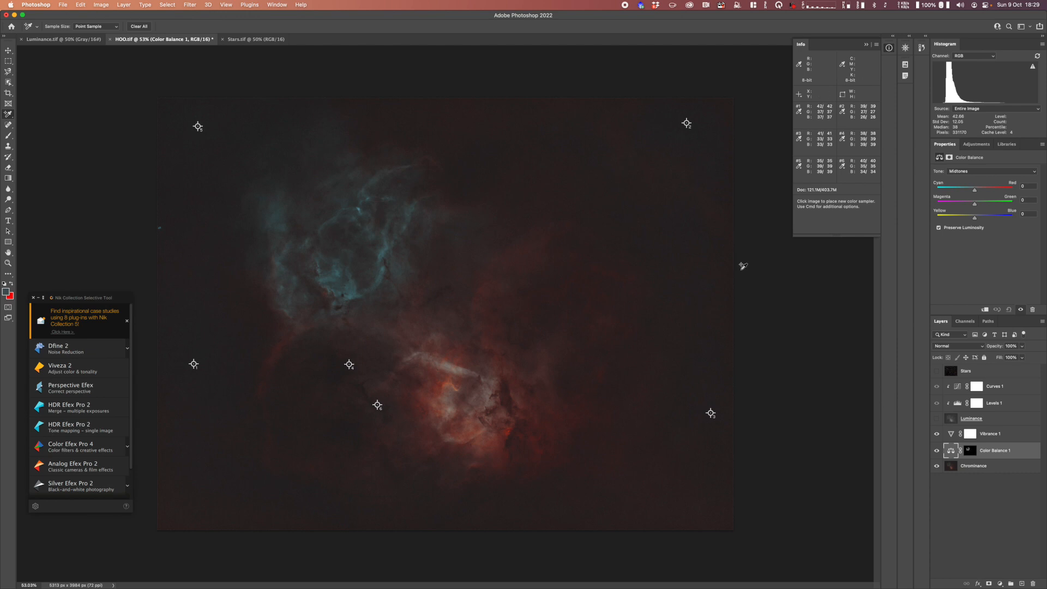
mouse_move(976, 192)
left_mouse_down()
mouse_move(958, 192)
mouse_move(971, 191)
left_mouse_up()
left_click_drag(975, 219, 980, 220)
Compare the image with the Color Balance adjustment off and on.
left_click(938, 452)
left_click(938, 452)
left_click(938, 452)
left_click(937, 451)
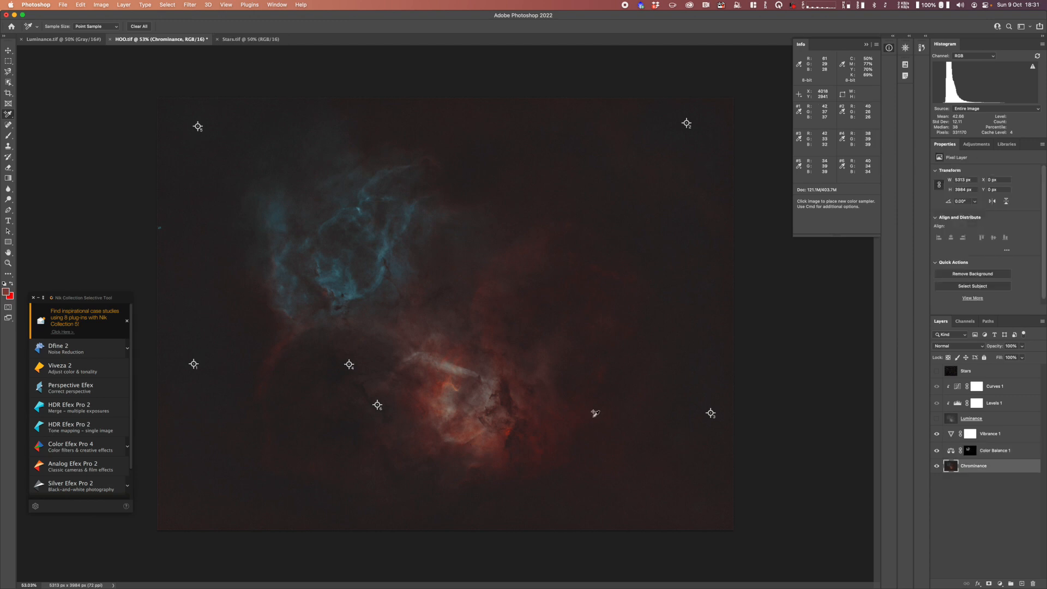
Show the Luminance layer and raise the Vibrance adjustment to Vibrance +30 and Saturation +24.
left_click(937, 419)
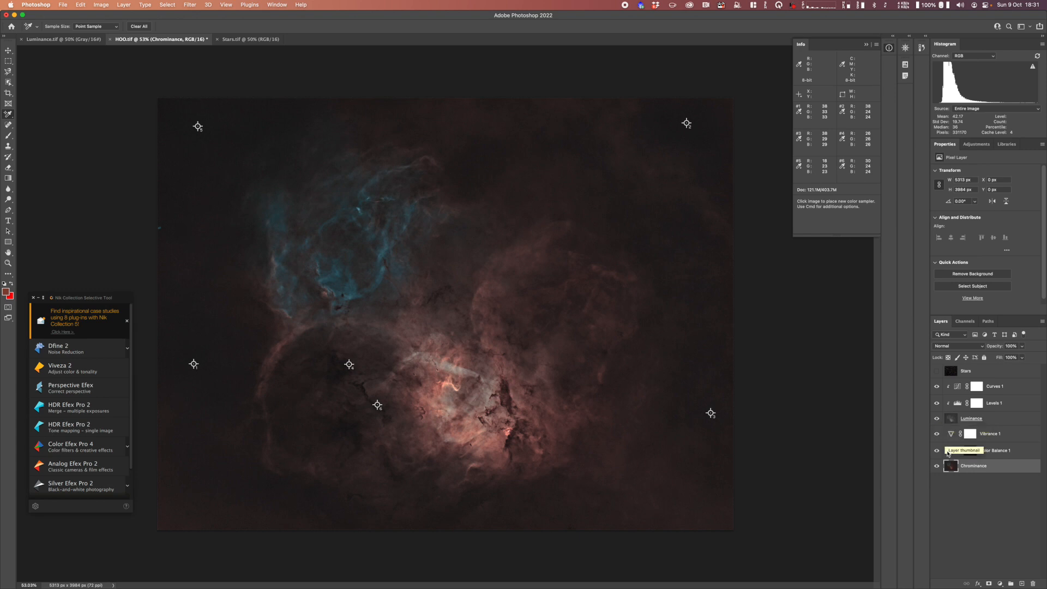
left_click(952, 436)
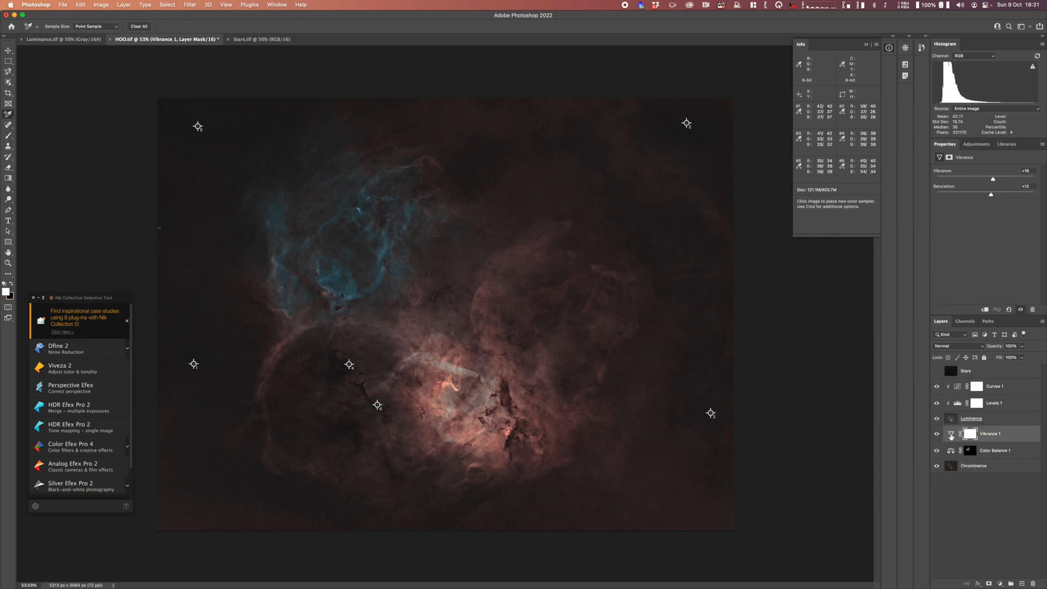
left_click_drag(995, 198, 999, 200)
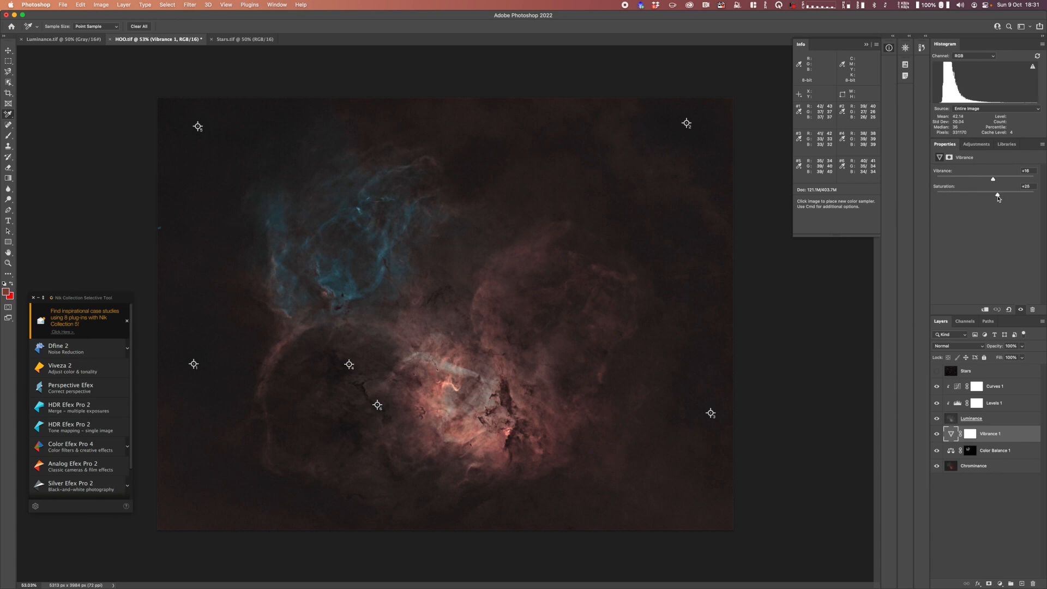
left_click_drag(993, 180, 998, 197)
Show the Stars layer and add a Curves adjustment clipped to it.
left_click(937, 371)
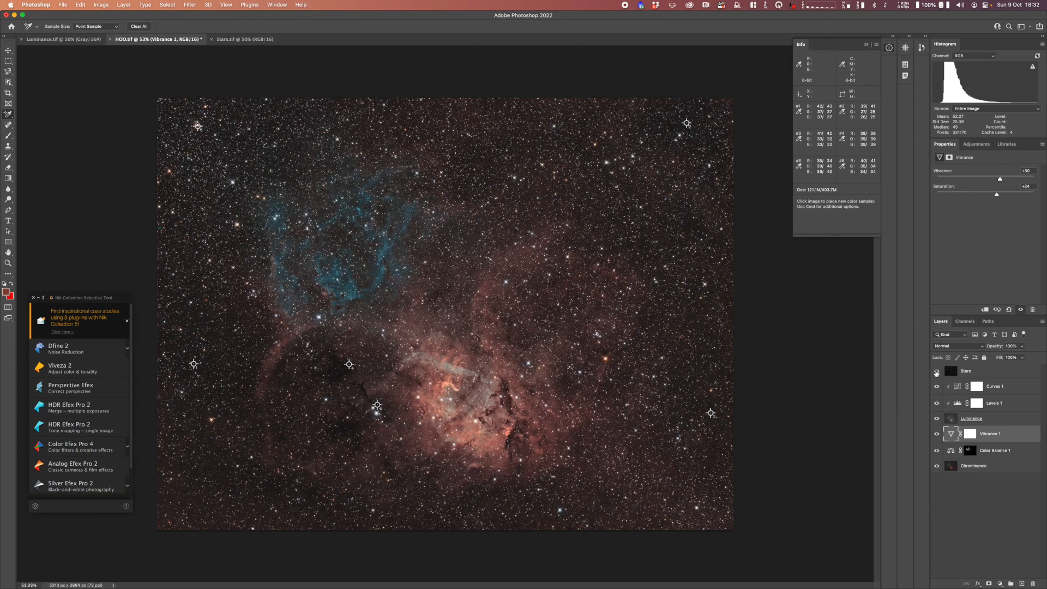
left_click(952, 374)
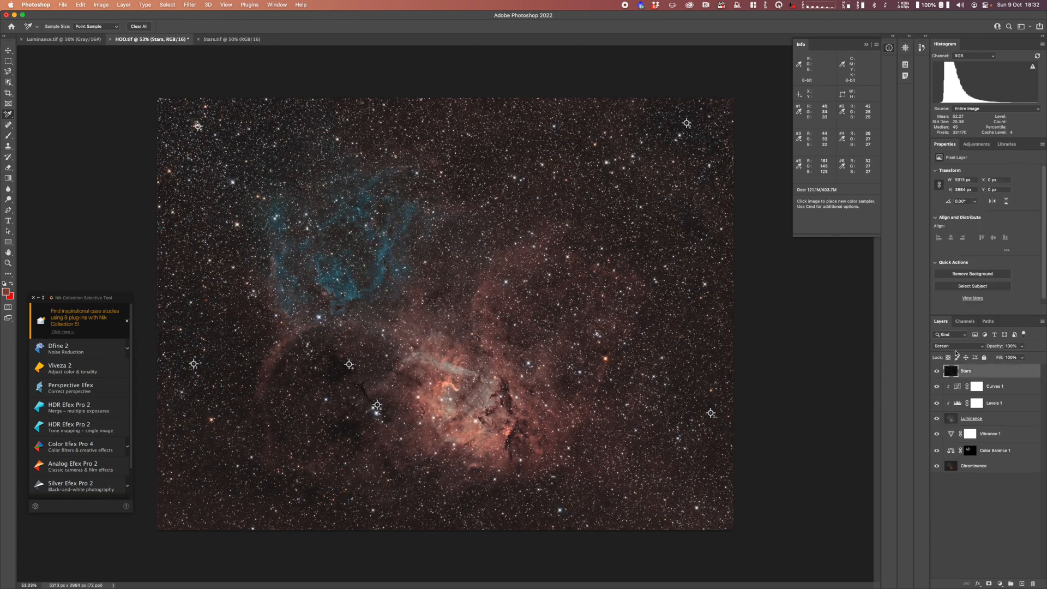
left_click(977, 144)
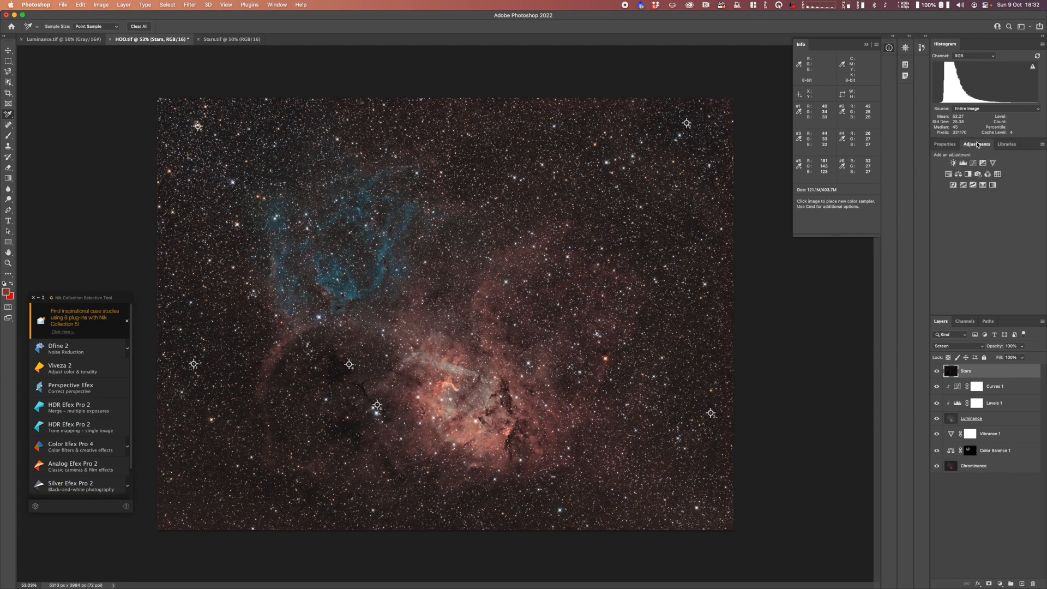
left_click(974, 163)
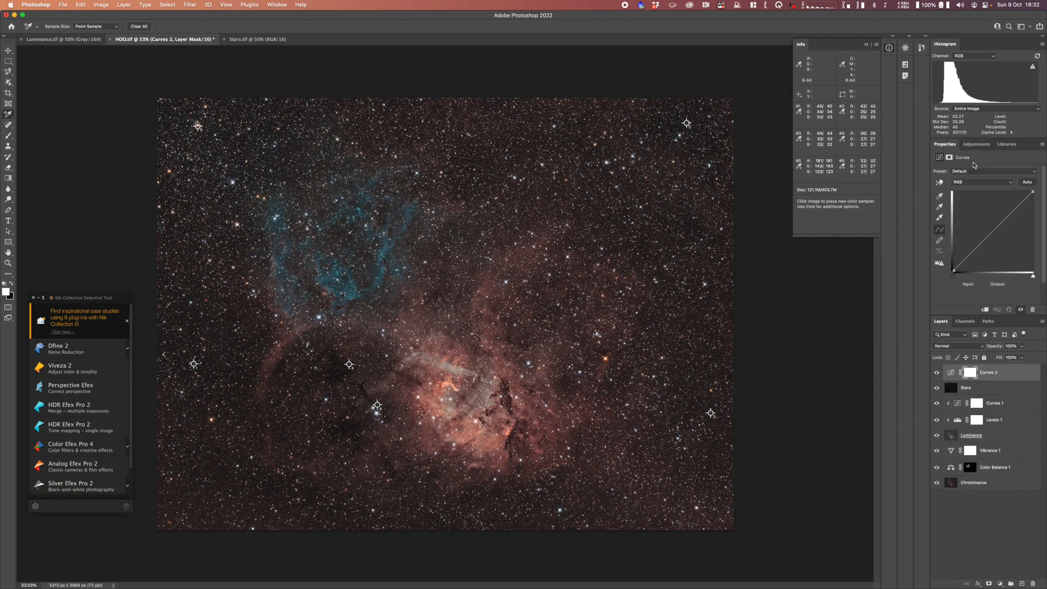
left_click(986, 309)
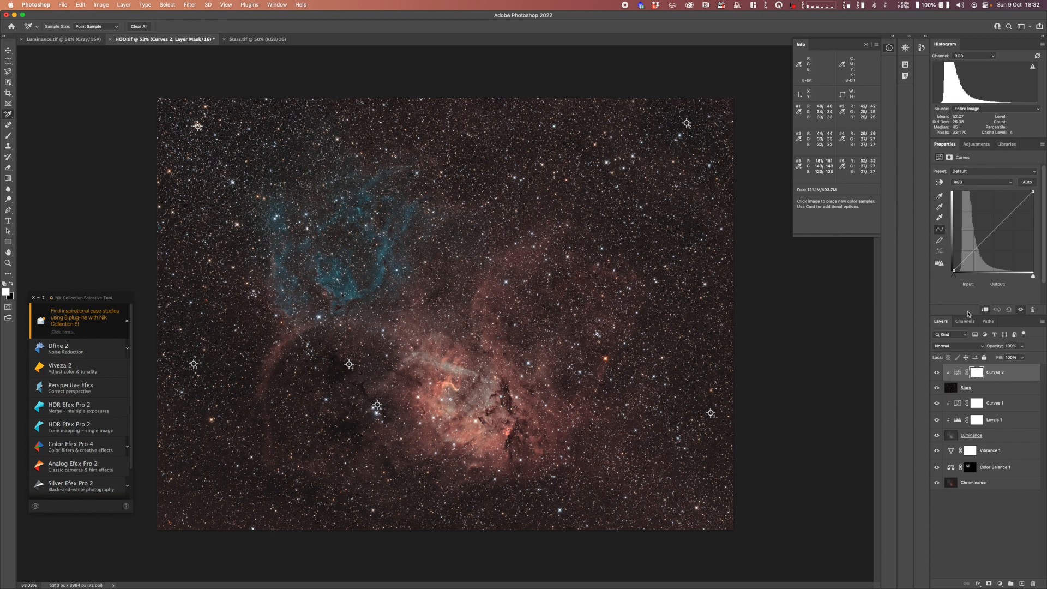
Try darker and brighter star curves, settling on a dimming point near input 144, output 83.
left_click_drag(990, 233, 1005, 248)
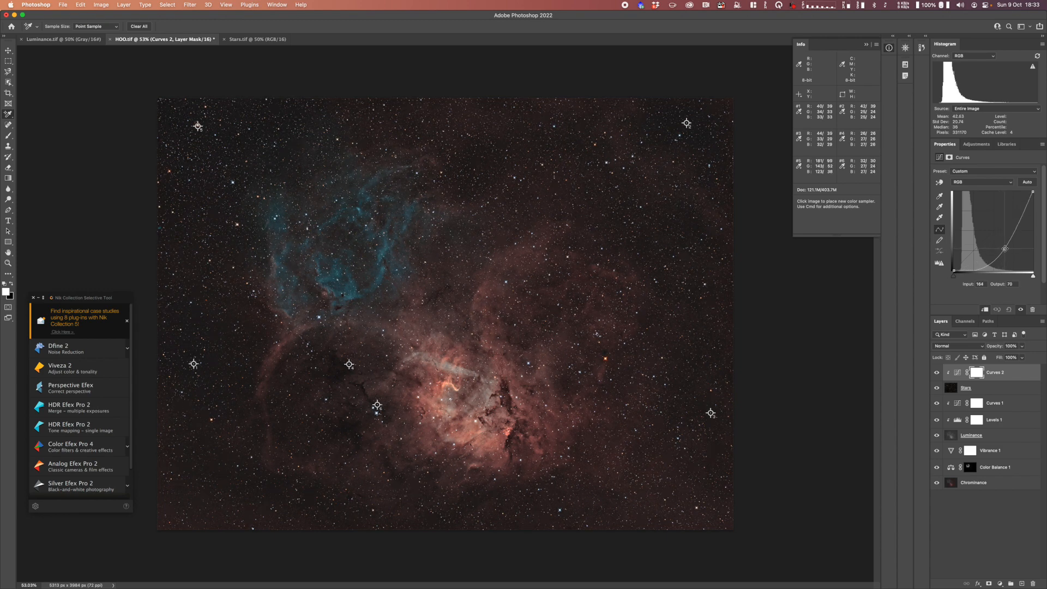
left_click_drag(1006, 248, 1006, 250)
left_click_drag(1005, 249, 985, 227)
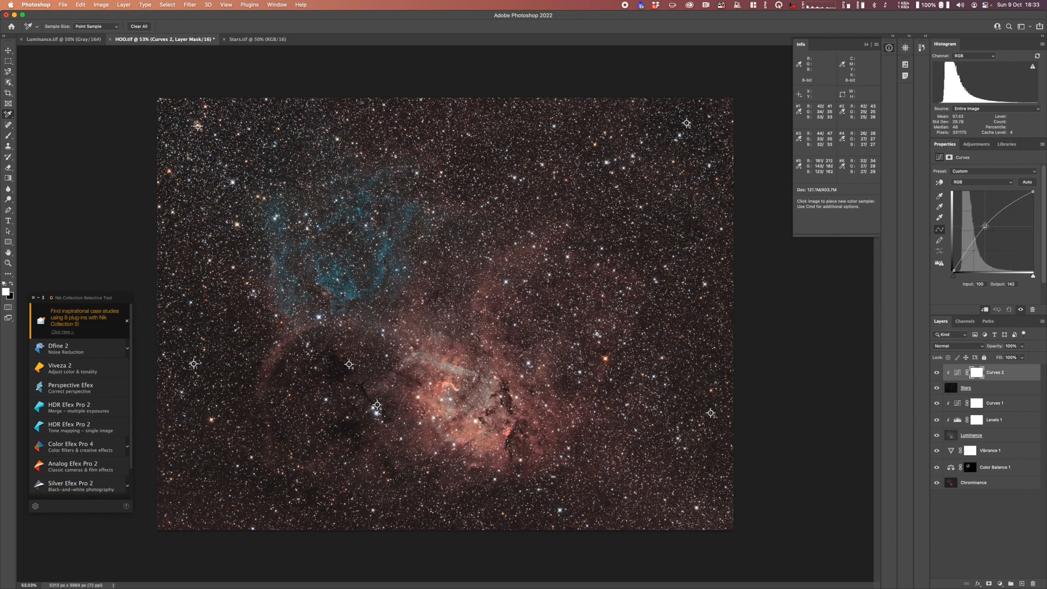
left_click_drag(986, 227, 1000, 245)
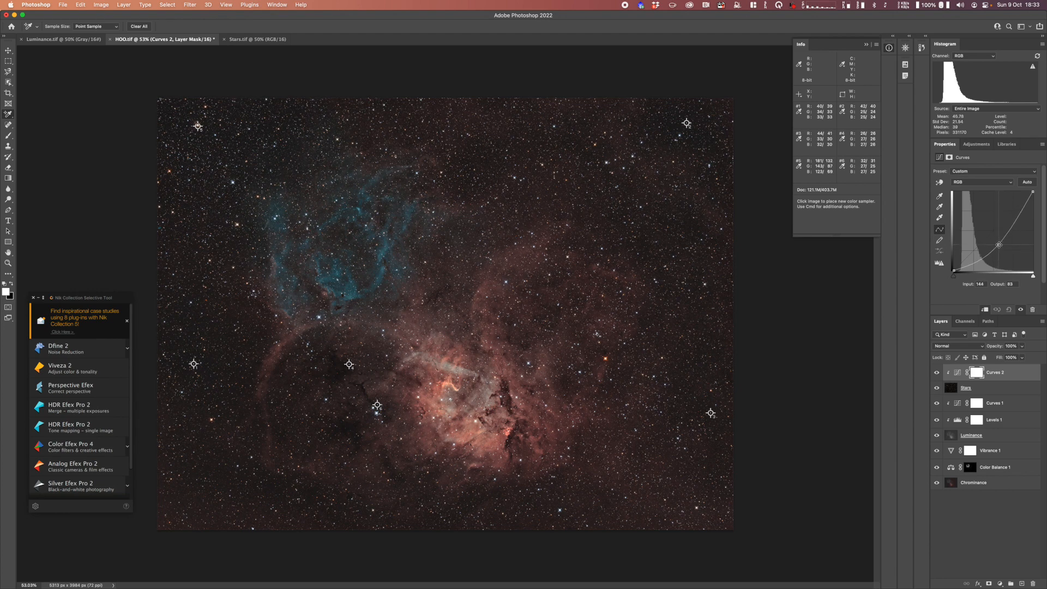
left_click_drag(999, 245, 998, 244)
Hide the Stars layer and select the blue nebula on the Luminance layer with Color Range, raising the Fuzziness slightly above 38.
left_click(951, 436)
left_click(937, 388)
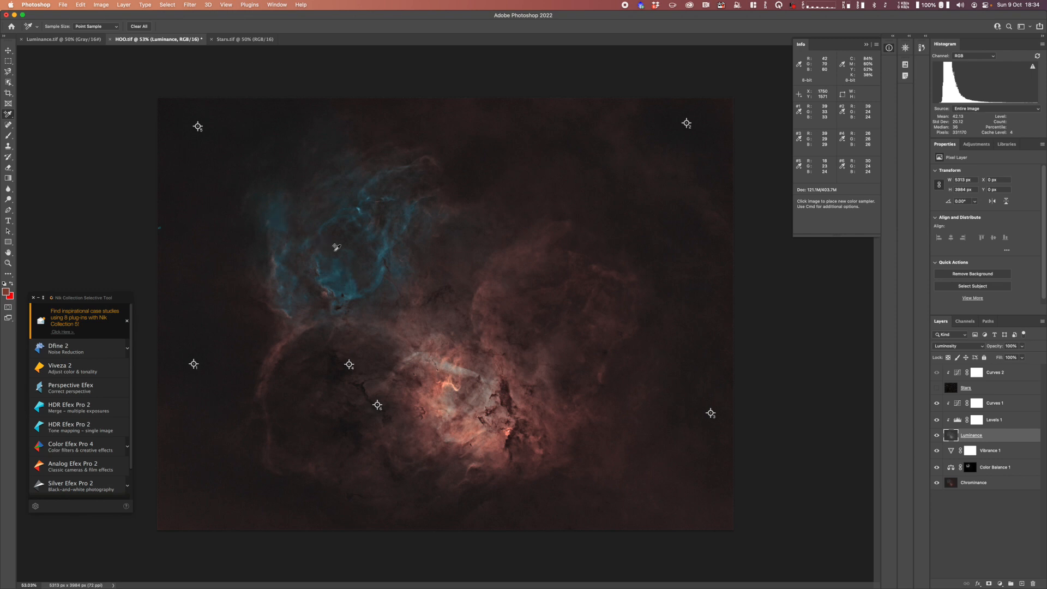
left_click(167, 5)
left_click(180, 84)
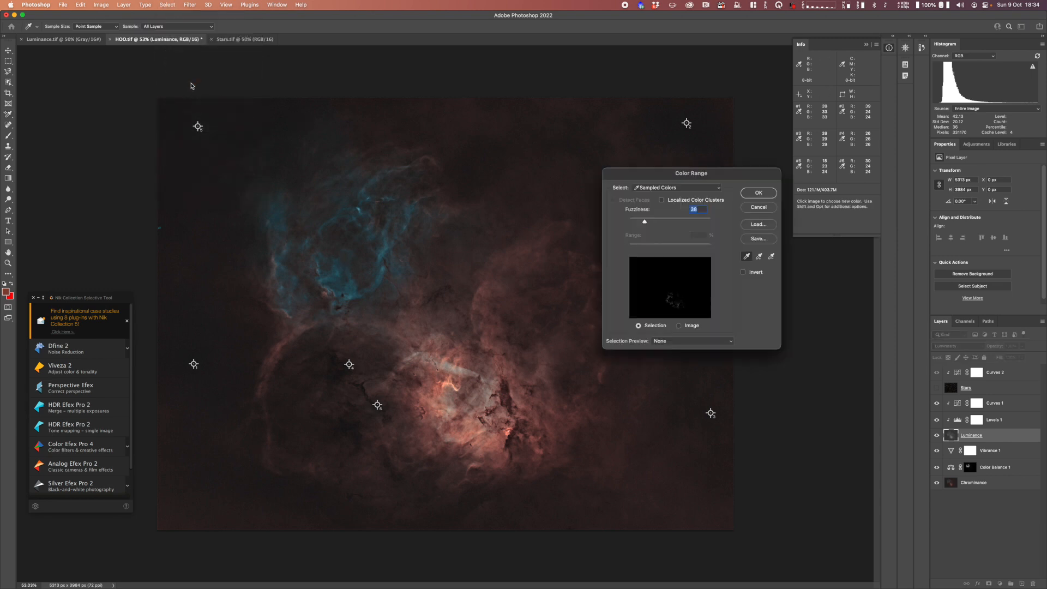
left_click(333, 281)
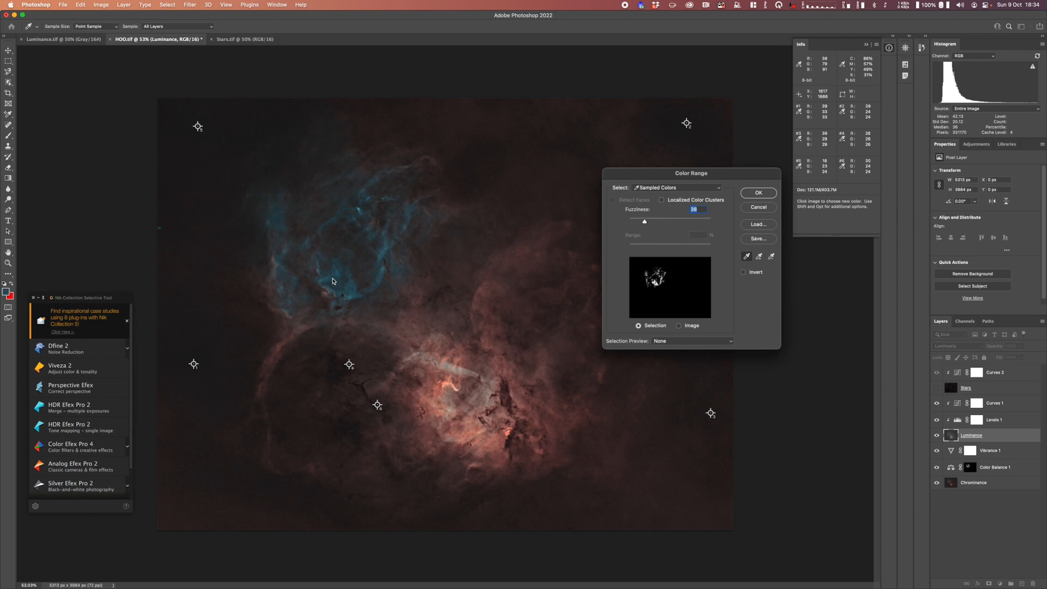
left_click_drag(645, 222, 647, 223)
left_click(759, 191)
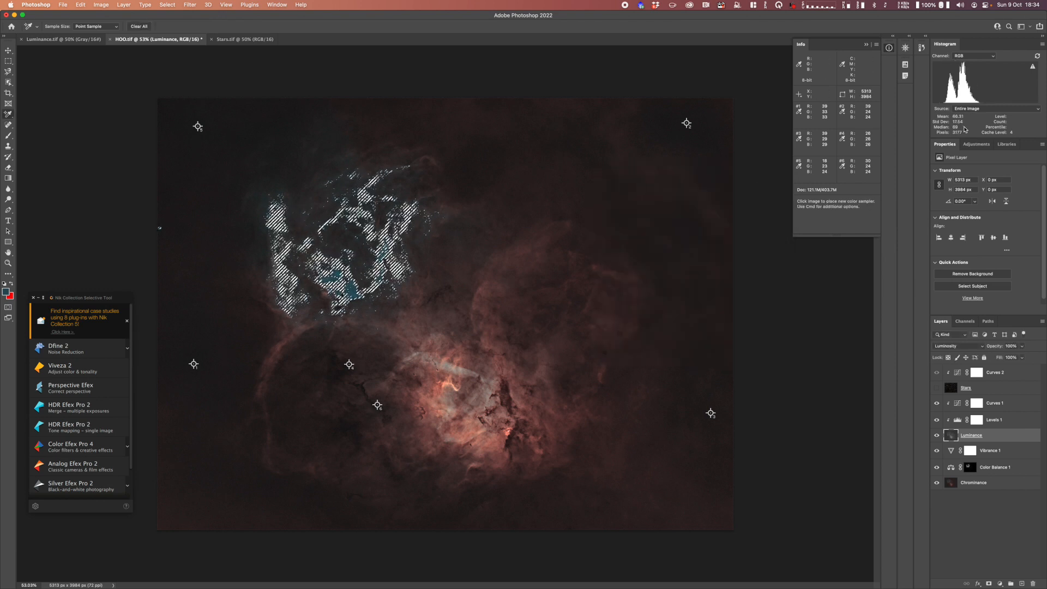
Add a Curves adjustment above the Luminance layer masked to the selected nebula, lifting the RGB curve at input 118 to output 127.
left_click(977, 144)
left_click(974, 163)
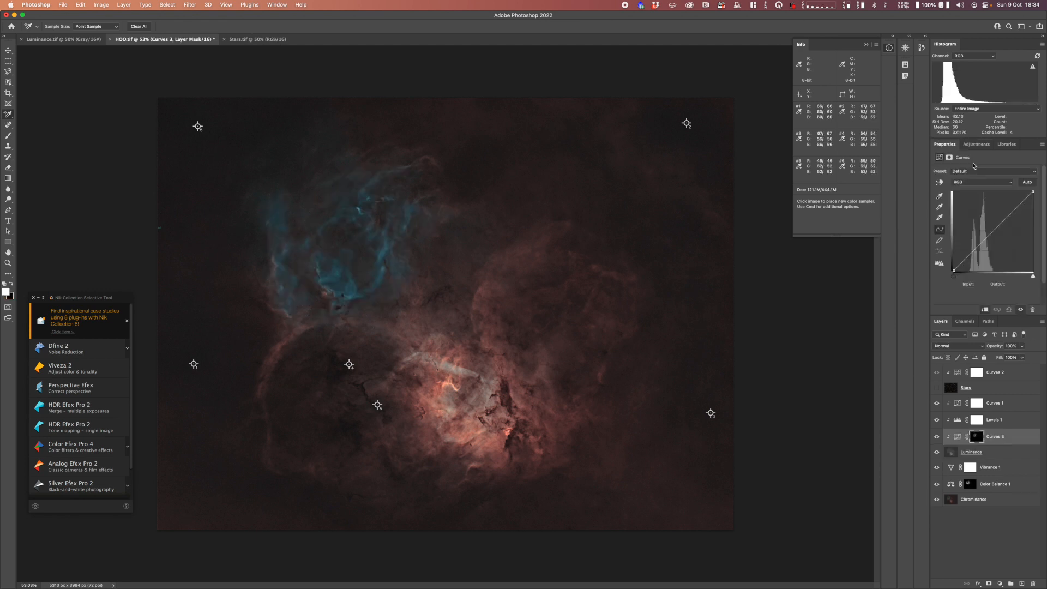
left_click(957, 439)
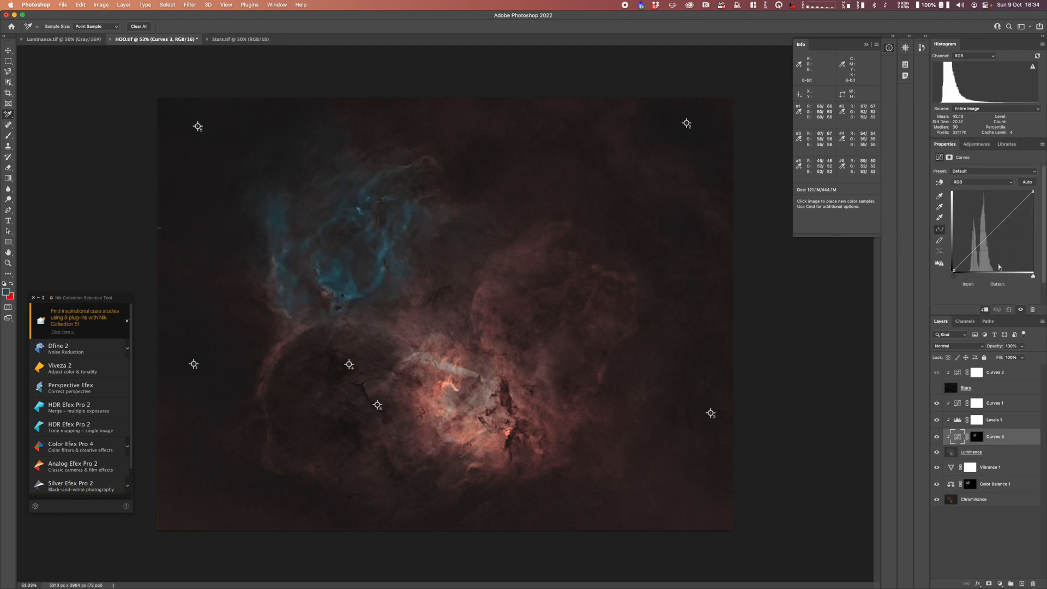
left_click_drag(992, 234, 990, 230)
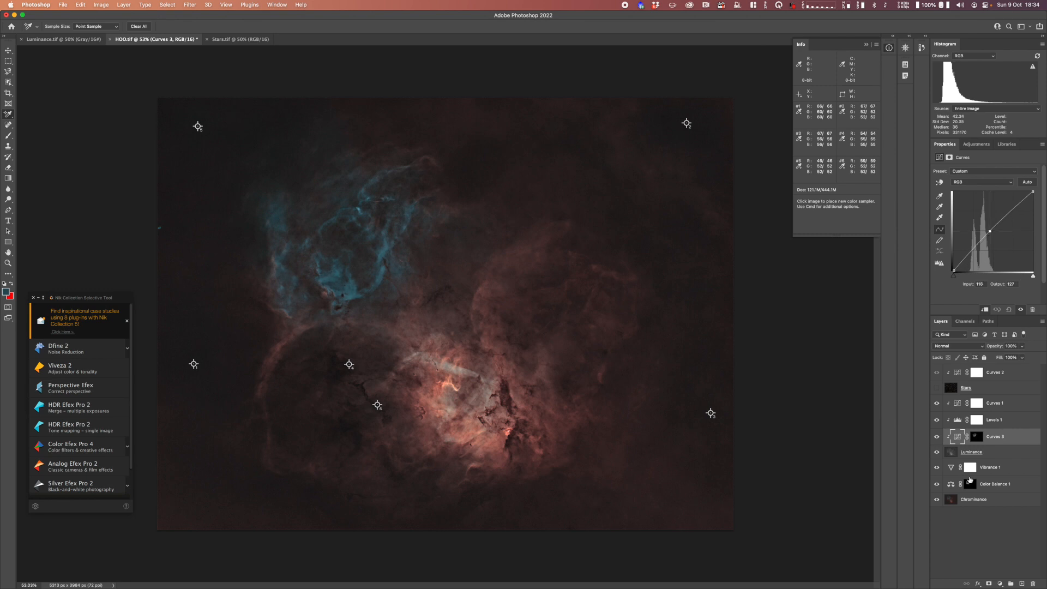
Compare the nebula with the masked Curves adjustment off and on, and show the Stars layer again.
left_click(937, 437)
left_click(938, 436)
left_click(937, 438)
left_click(937, 437)
left_click(937, 387)
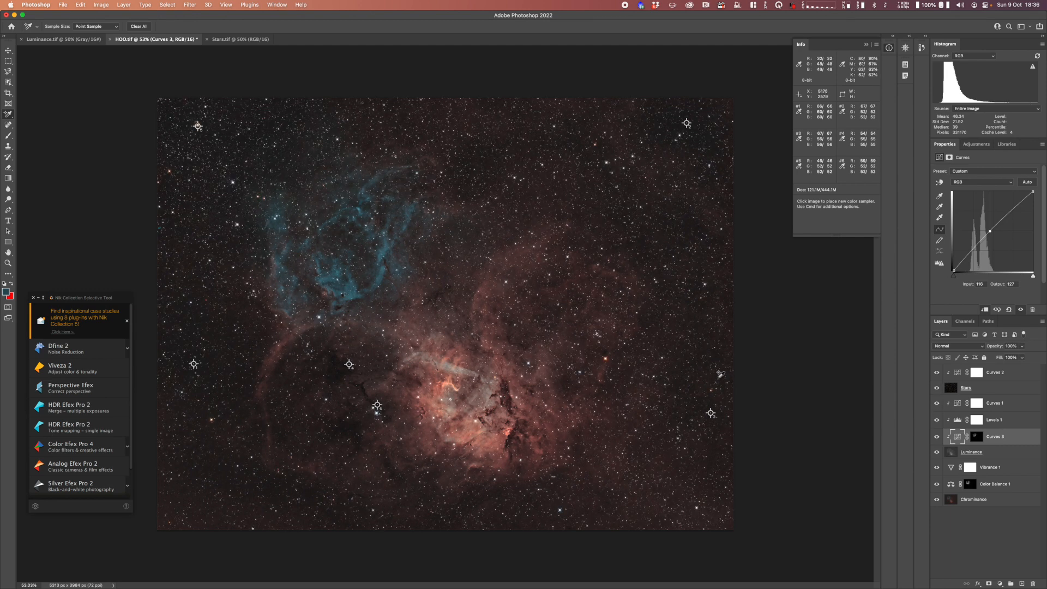